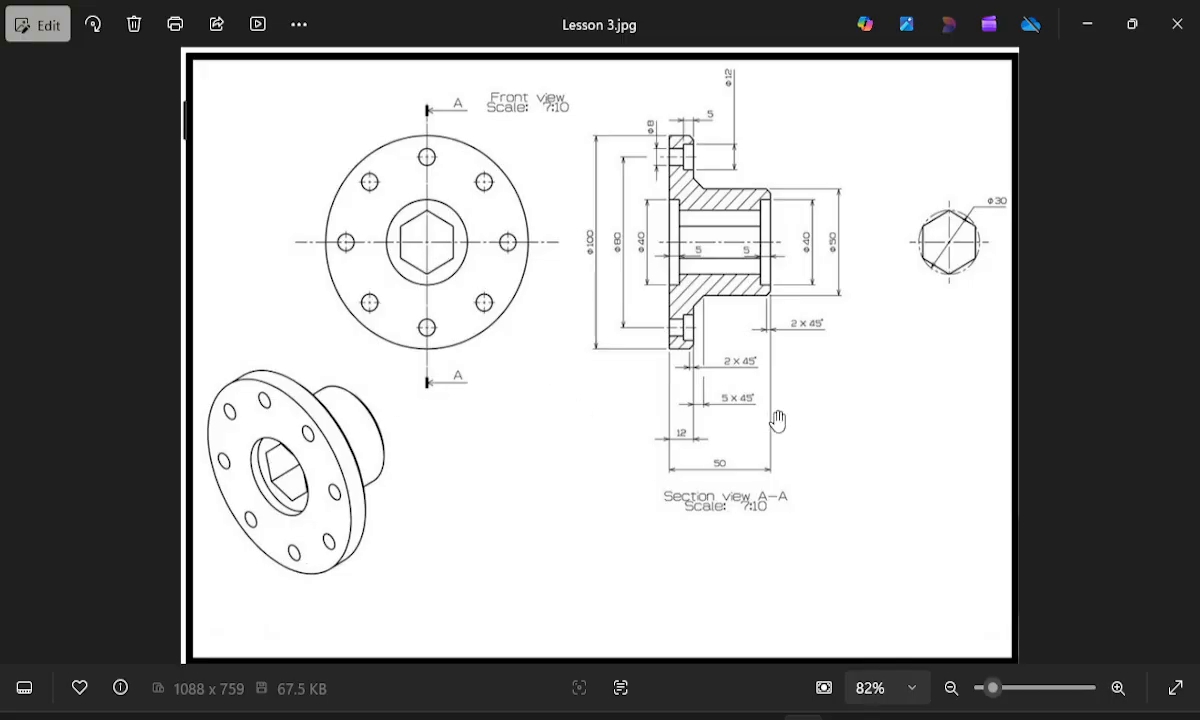
Examine section view A-A for the flange and hub diameters, counterbored hole sizes, chamfers and overall lengths.
{"action": "scroll", "coordinate": [778, 420], "scroll_direction": "up", "scroll_amount": 3}
{"action": "left_click_drag", "start_coordinate": [760, 195], "coordinate": [755, 381]}
{"action": "scroll", "coordinate": [757, 382], "scroll_direction": "up", "scroll_amount": 8}
{"action": "mouse_move", "coordinate": [873, 279]}
{"action": "left_mouse_down"}
{"action": "mouse_move", "coordinate": [734, 428]}
{"action": "mouse_move", "coordinate": [766, 351]}
{"action": "left_mouse_up"}
{"action": "scroll", "coordinate": [766, 352], "scroll_direction": "down", "scroll_amount": 5}
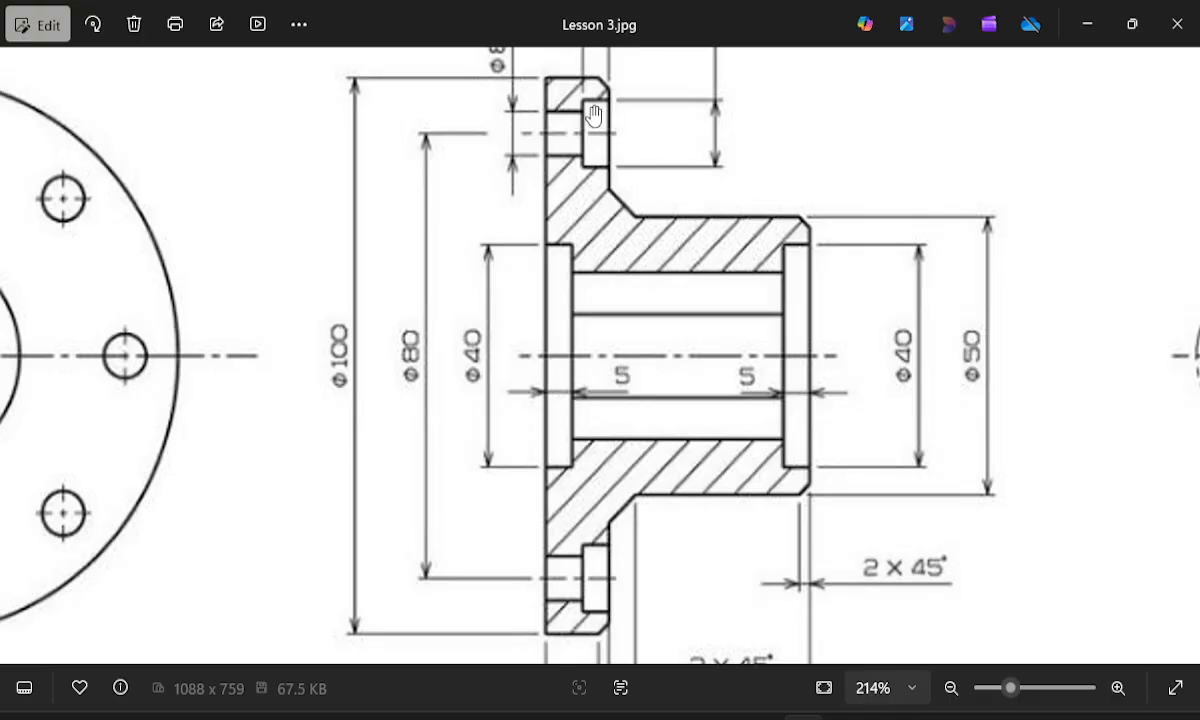
{"action": "left_click_drag", "start_coordinate": [592, 152], "coordinate": [592, 312]}
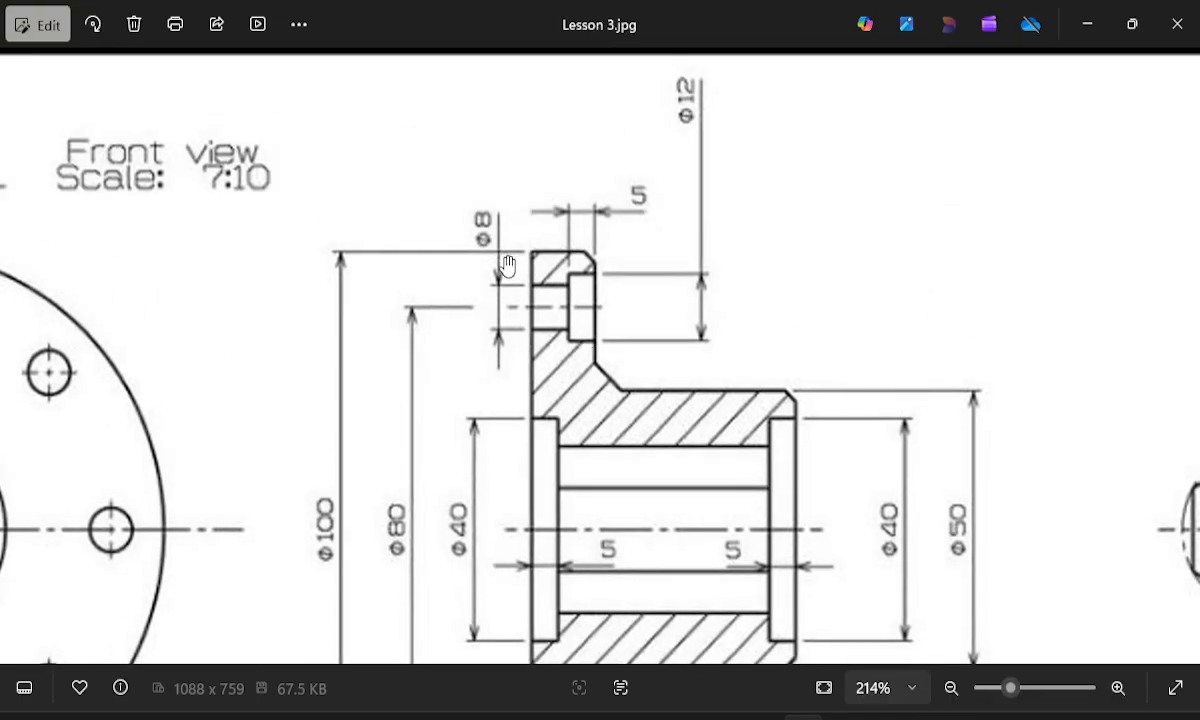
{"action": "mouse_move", "coordinate": [575, 488]}
{"action": "left_mouse_down"}
{"action": "mouse_move", "coordinate": [638, 182]}
{"action": "mouse_move", "coordinate": [592, 66]}
{"action": "left_mouse_up"}
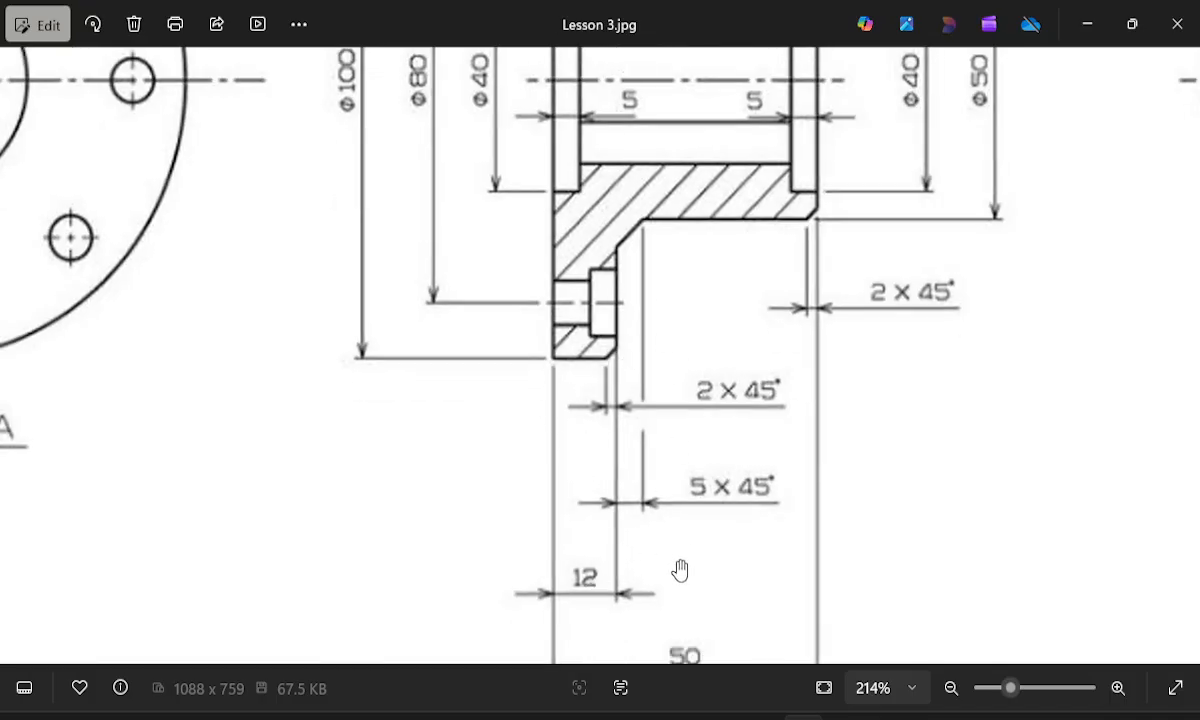
{"action": "left_click_drag", "start_coordinate": [636, 535], "coordinate": [649, 398]}
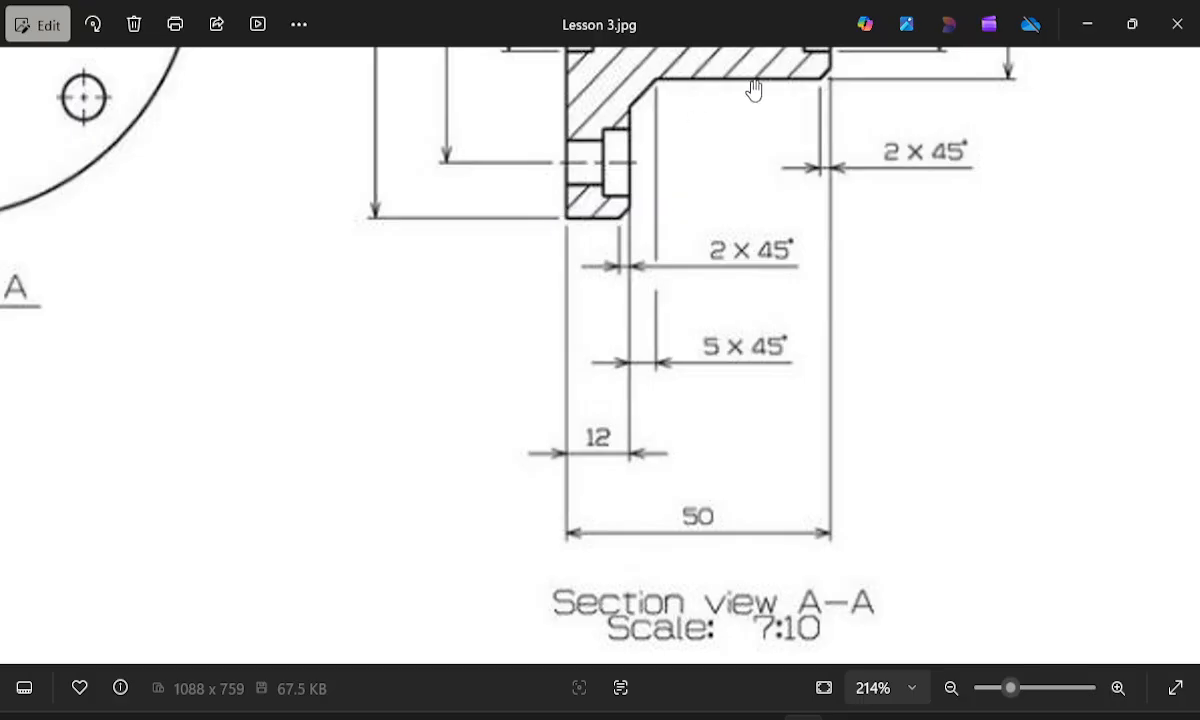
{"action": "mouse_move", "coordinate": [774, 332]}
{"action": "left_mouse_down"}
{"action": "mouse_move", "coordinate": [776, 552]}
{"action": "mouse_move", "coordinate": [762, 625]}
{"action": "left_mouse_up"}
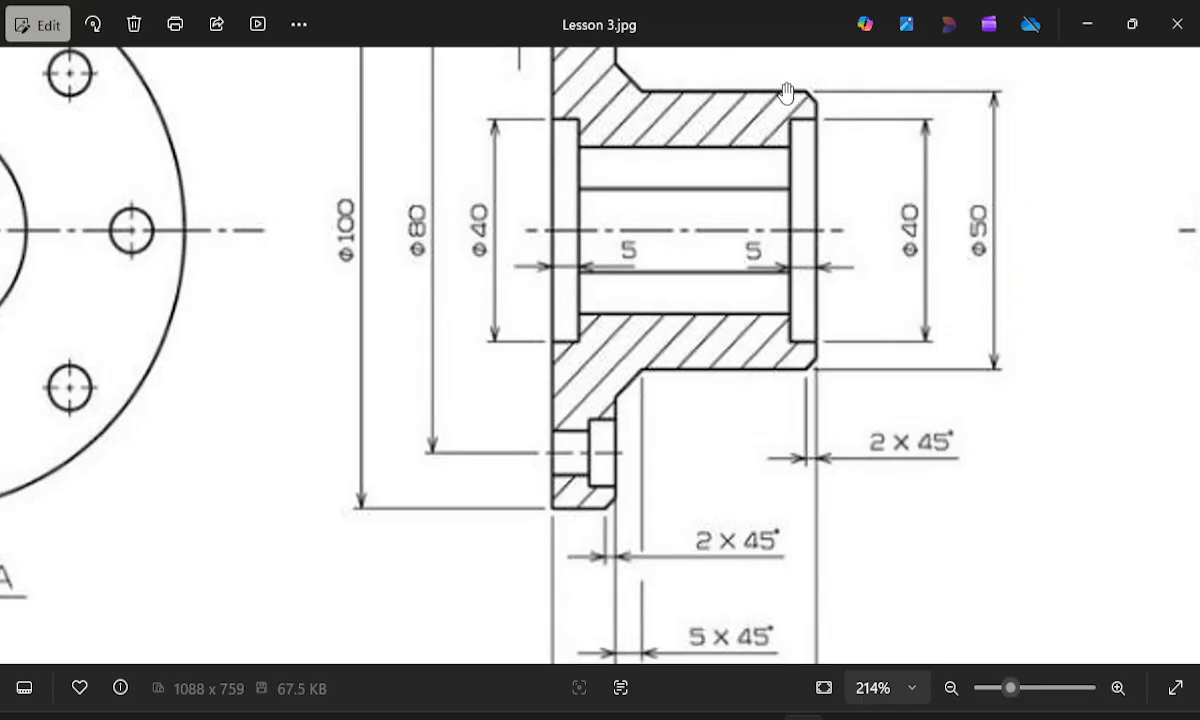
Review the section view's recess depths, counterbores and chamfers together with the hexagon detail's circumscribed diameter.
{"action": "mouse_move", "coordinate": [819, 214]}
{"action": "left_mouse_down"}
{"action": "mouse_move", "coordinate": [785, 365]}
{"action": "mouse_move", "coordinate": [750, 378]}
{"action": "left_mouse_up"}
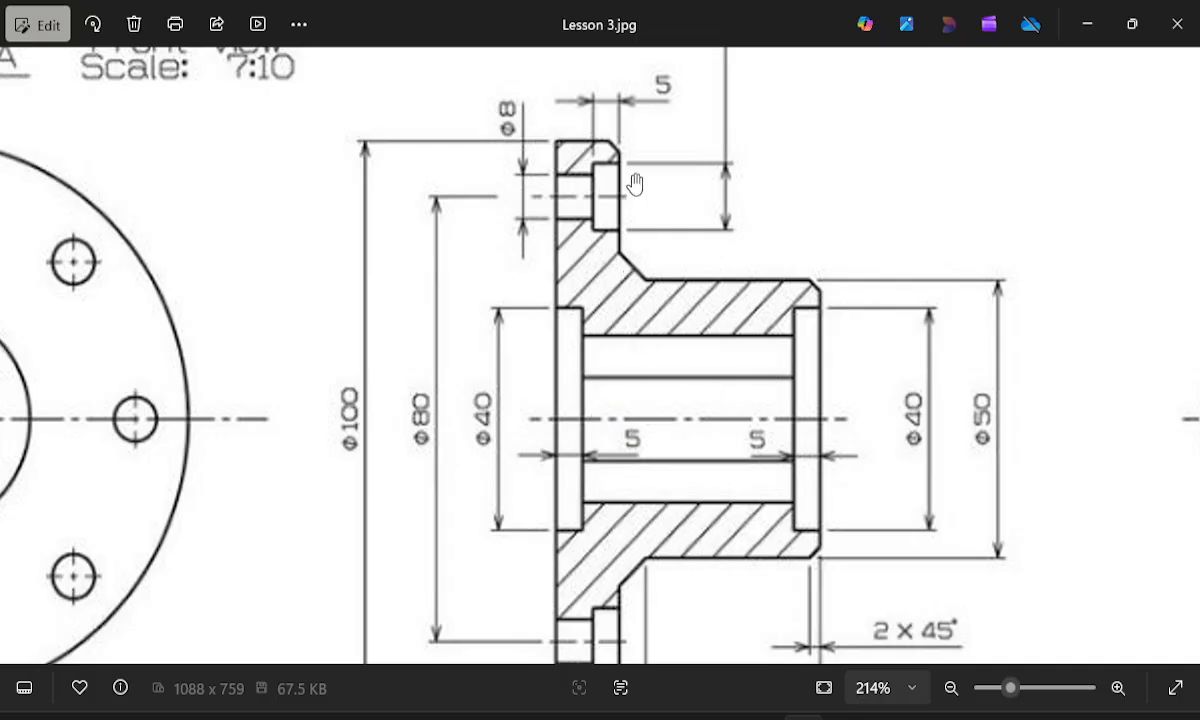
{"action": "mouse_move", "coordinate": [707, 426]}
{"action": "left_mouse_down"}
{"action": "mouse_move", "coordinate": [152, 418]}
{"action": "mouse_move", "coordinate": [152, 404]}
{"action": "left_mouse_up"}
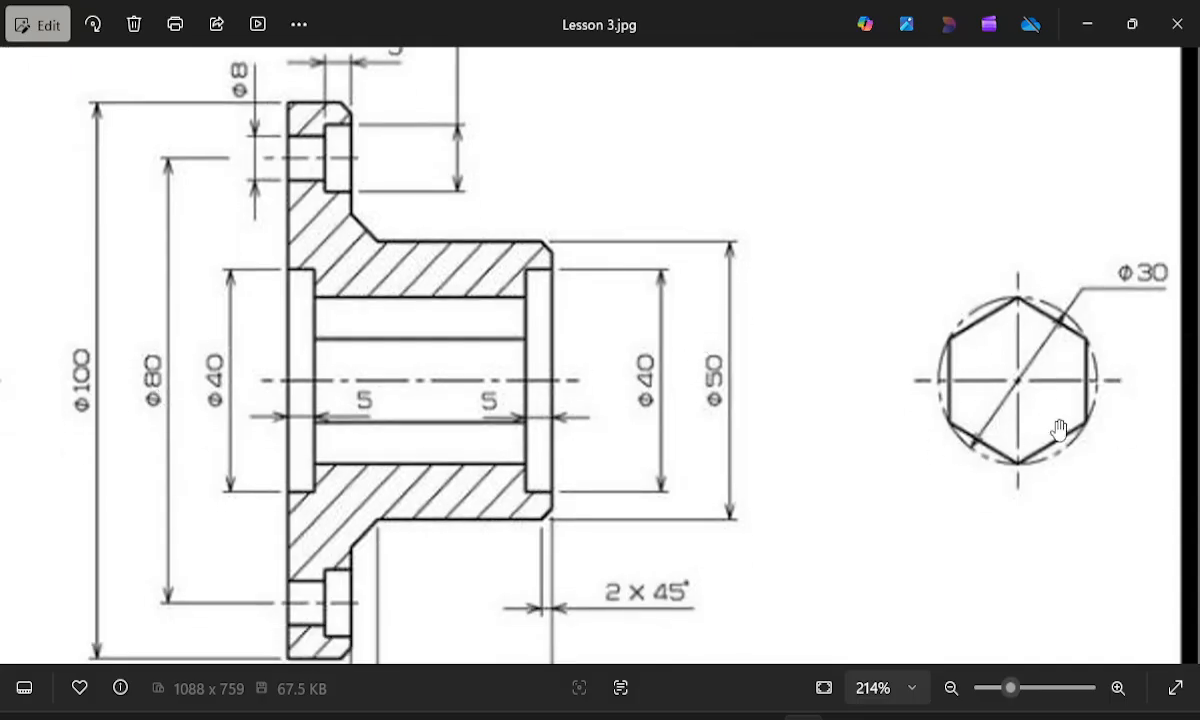
{"action": "mouse_move", "coordinate": [341, 177]}
{"action": "left_mouse_down"}
{"action": "mouse_move", "coordinate": [497, 279]}
{"action": "mouse_move", "coordinate": [507, 343]}
{"action": "left_mouse_up"}
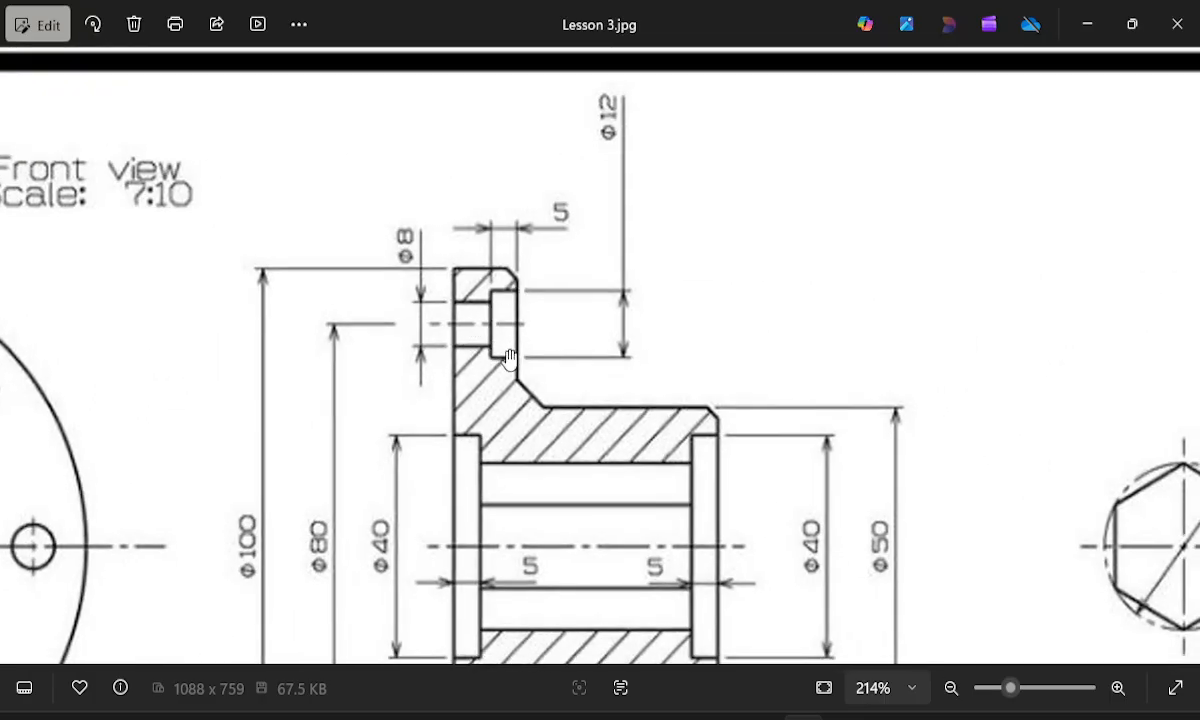
{"action": "left_click_drag", "start_coordinate": [551, 432], "coordinate": [548, 294]}
{"action": "mouse_move", "coordinate": [627, 456]}
{"action": "left_mouse_down"}
{"action": "mouse_move", "coordinate": [613, 384]}
{"action": "mouse_move", "coordinate": [613, 450]}
{"action": "mouse_move", "coordinate": [592, 425]}
{"action": "left_mouse_up"}
{"action": "left_click_drag", "start_coordinate": [638, 311], "coordinate": [631, 430]}
{"action": "left_click_drag", "start_coordinate": [833, 368], "coordinate": [804, 155]}
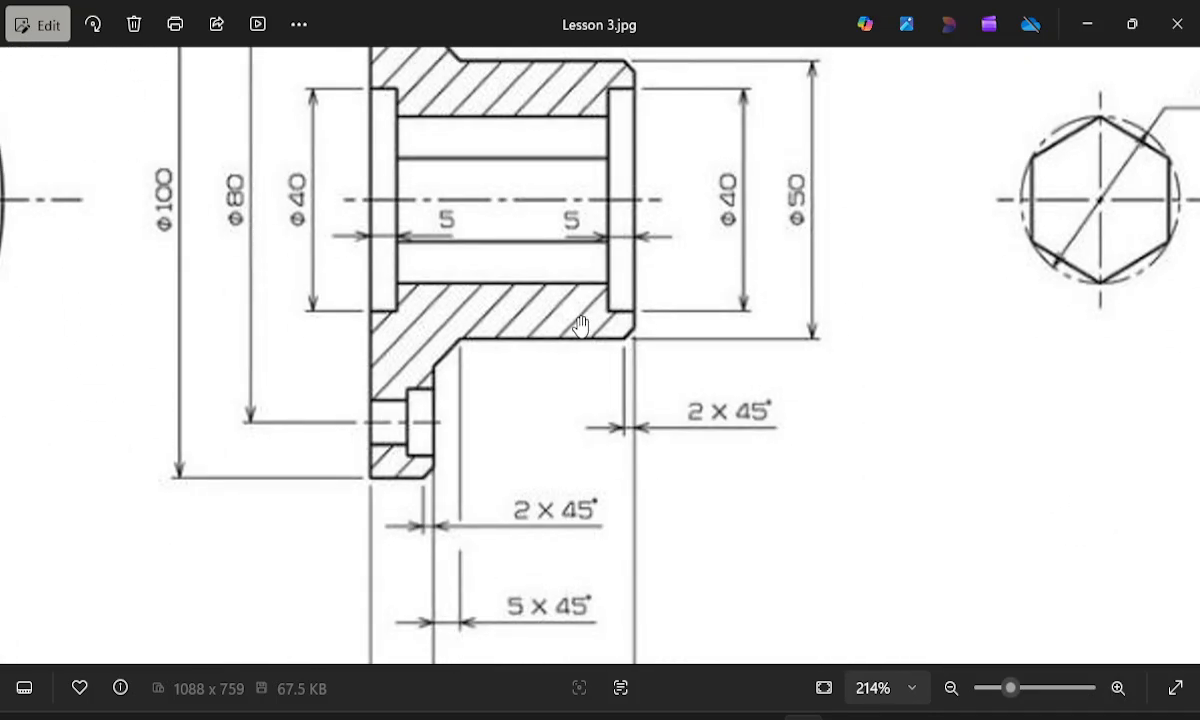
{"action": "left_click_drag", "start_coordinate": [573, 324], "coordinate": [623, 452]}
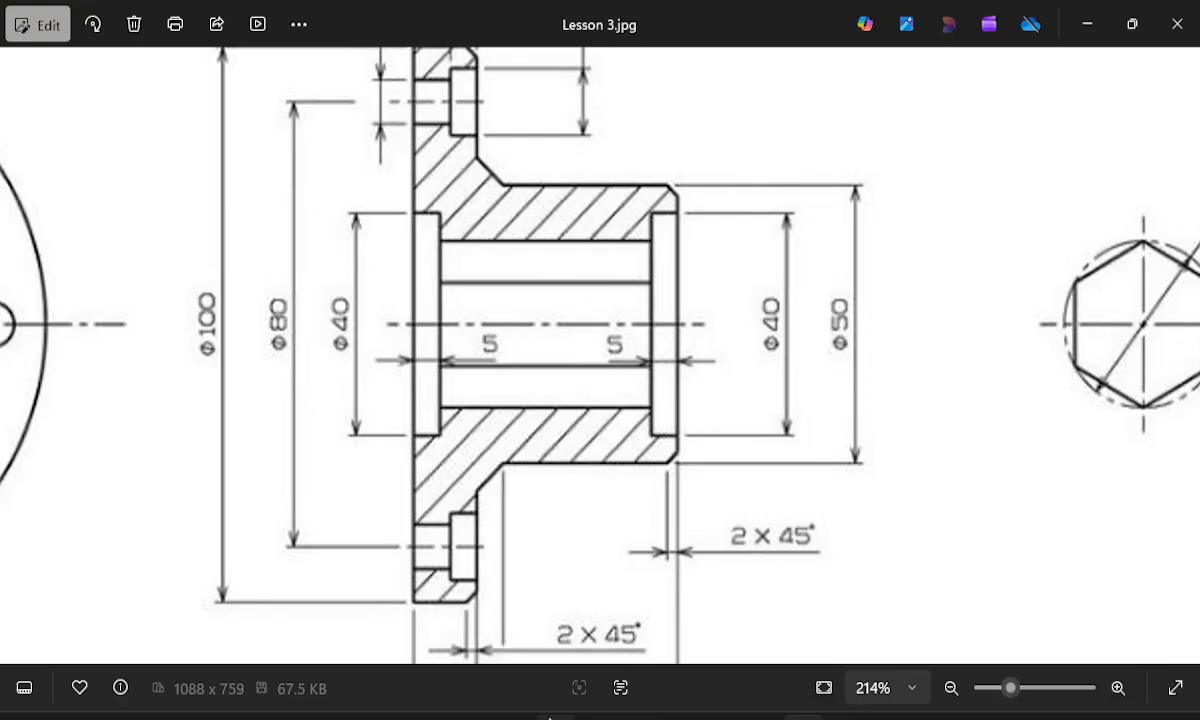
Switch to SOLIDWORKS and sketch a horizontal centerline about 154 mm long below the origin.
{"action": "left_click", "coordinate": [803, 717]}
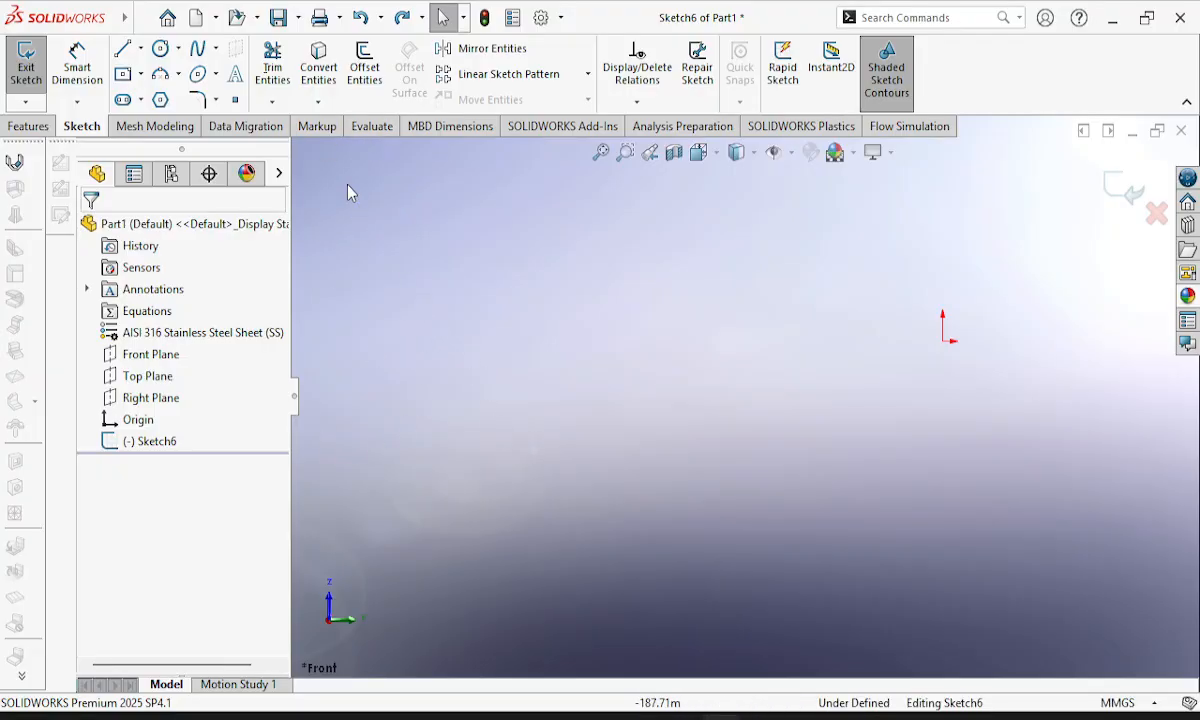
{"action": "left_click", "coordinate": [141, 50]}
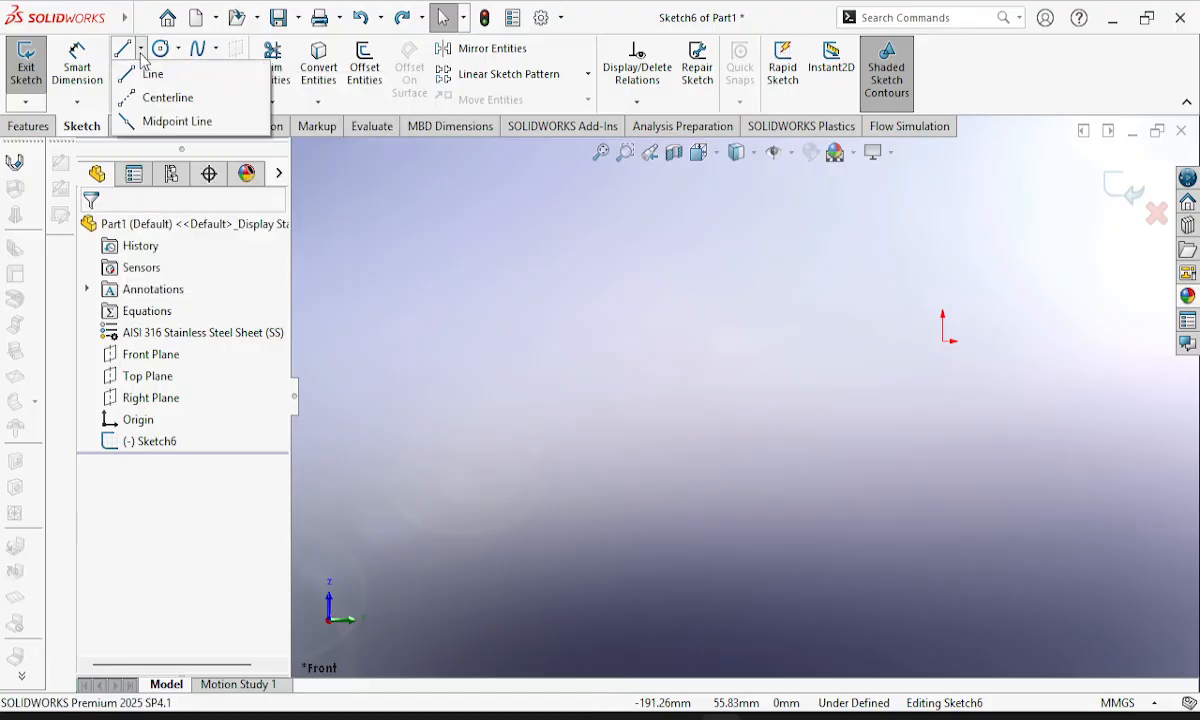
{"action": "left_click", "coordinate": [141, 104]}
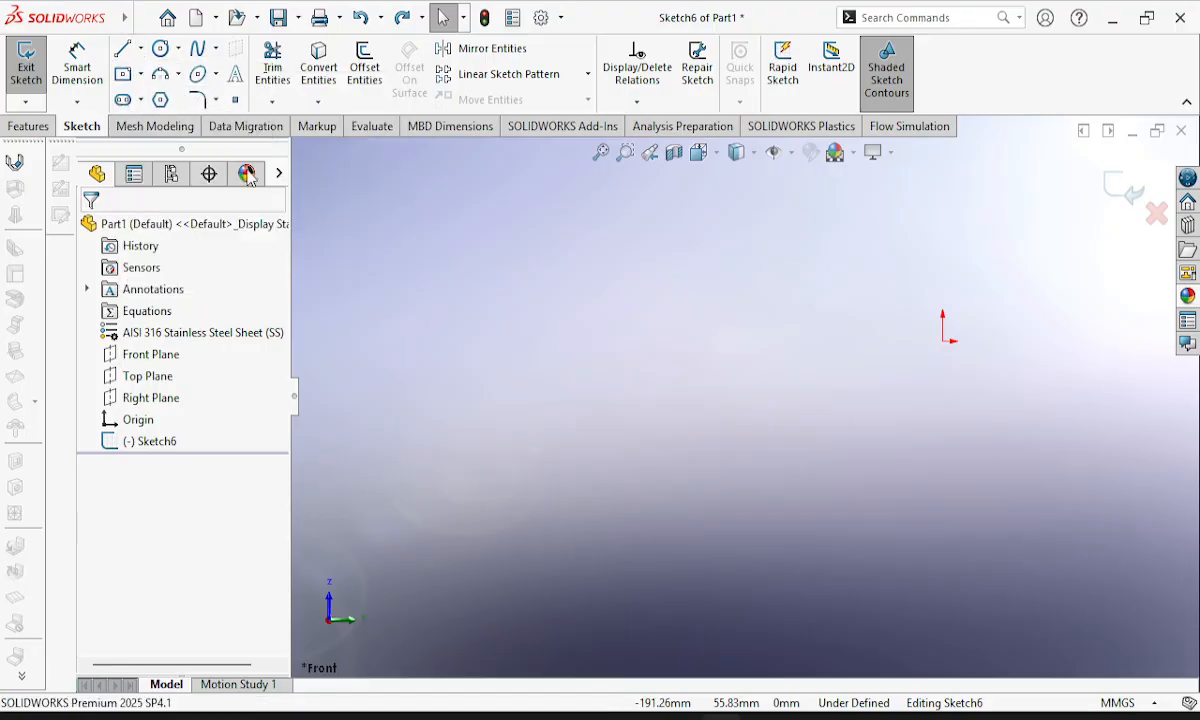
{"action": "left_click", "coordinate": [445, 481]}
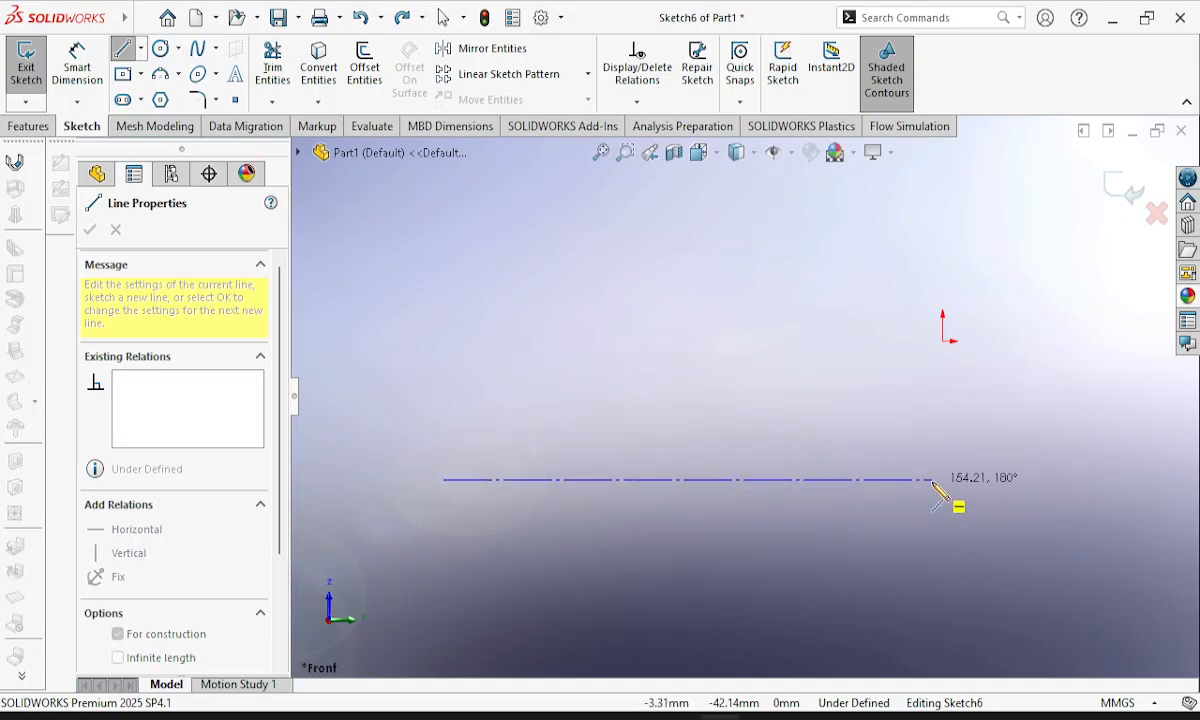
{"action": "left_click", "coordinate": [932, 481]}
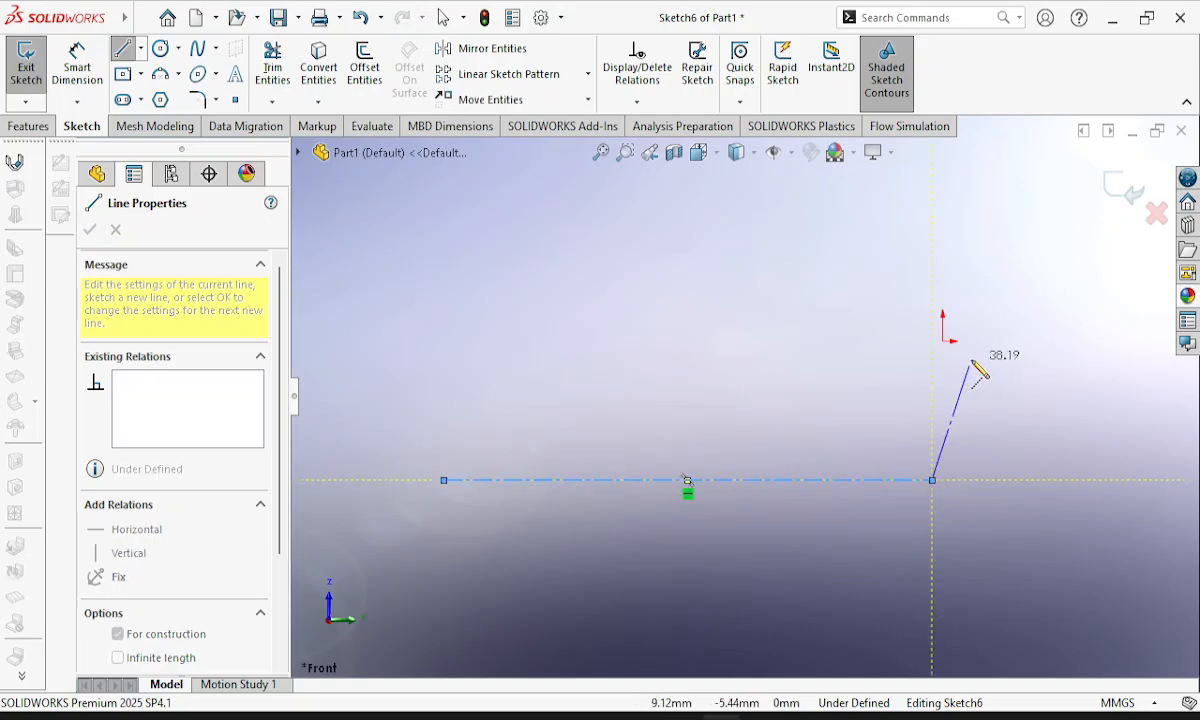
{"action": "key", "text": "Escape"}
{"action": "key", "text": "Escape"}
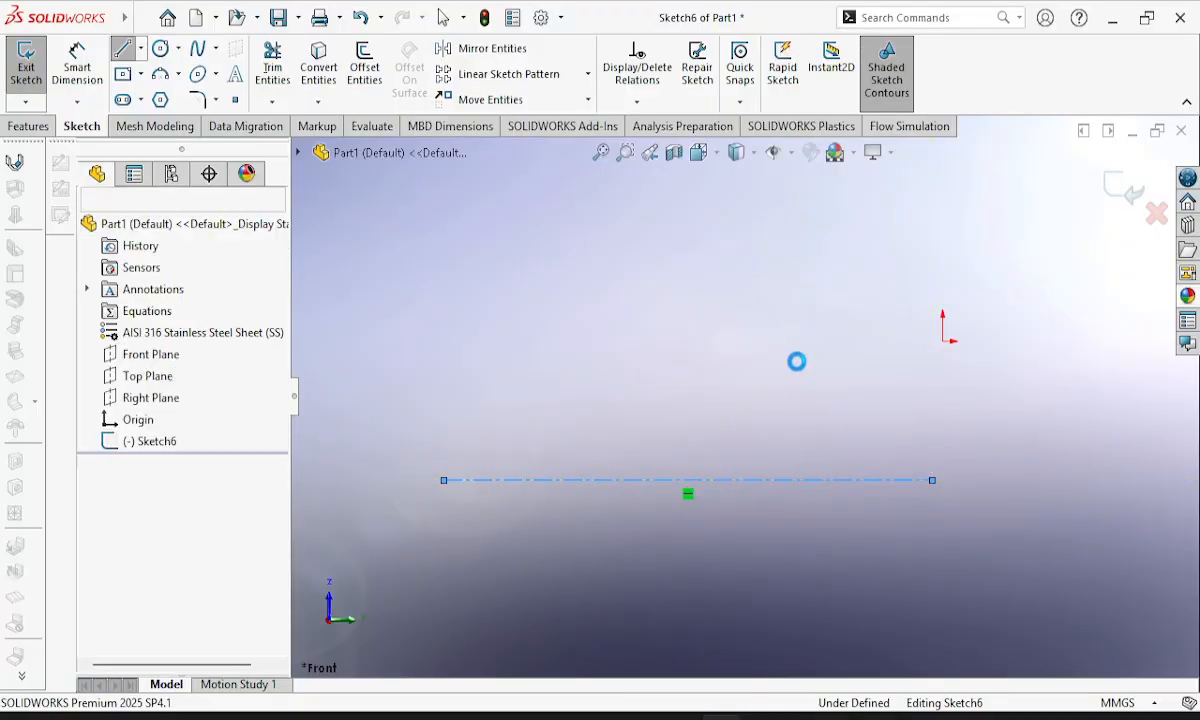
Sketch connected solid lines from the centerline: about 36 mm up, 11 mm outward to the left, and up along the flange face.
{"action": "left_click", "coordinate": [141, 49]}
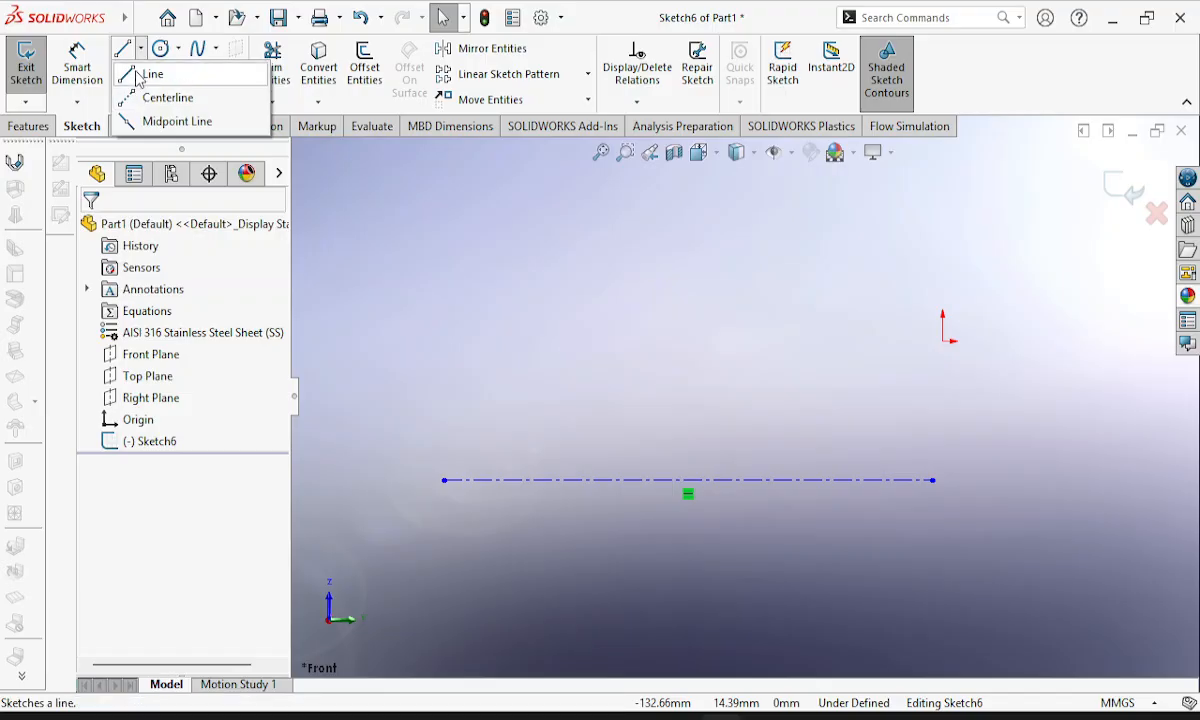
{"action": "left_click", "coordinate": [145, 75]}
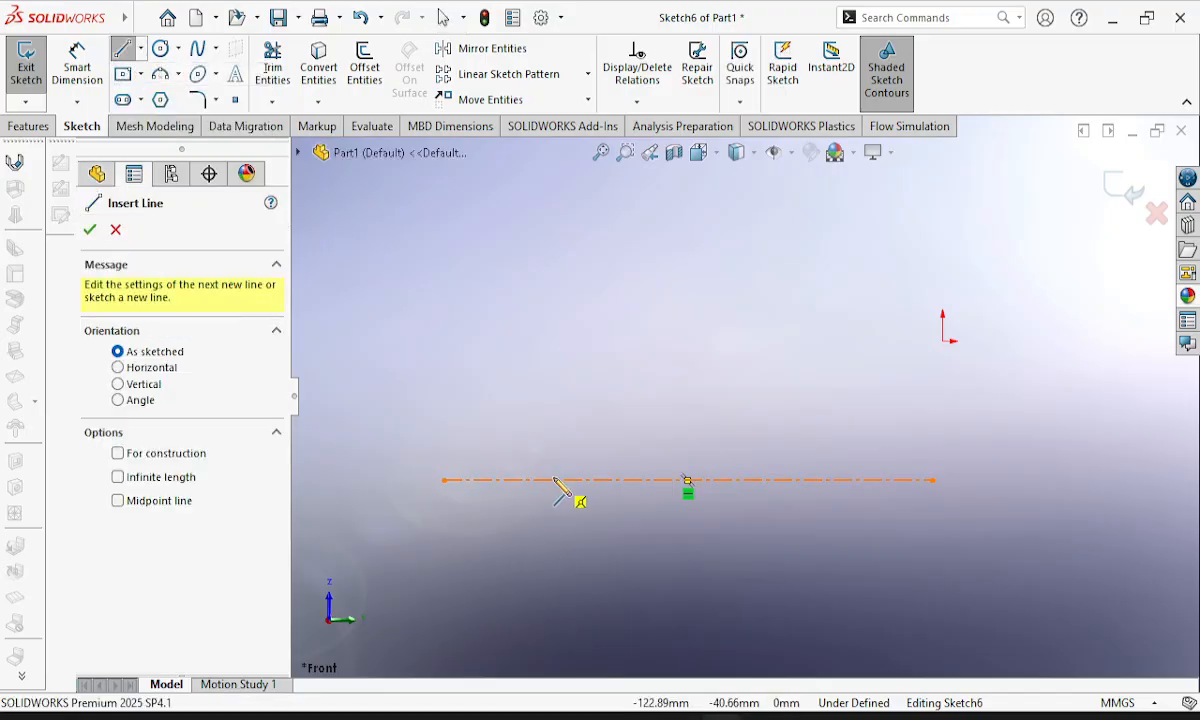
{"action": "left_click", "coordinate": [554, 480]}
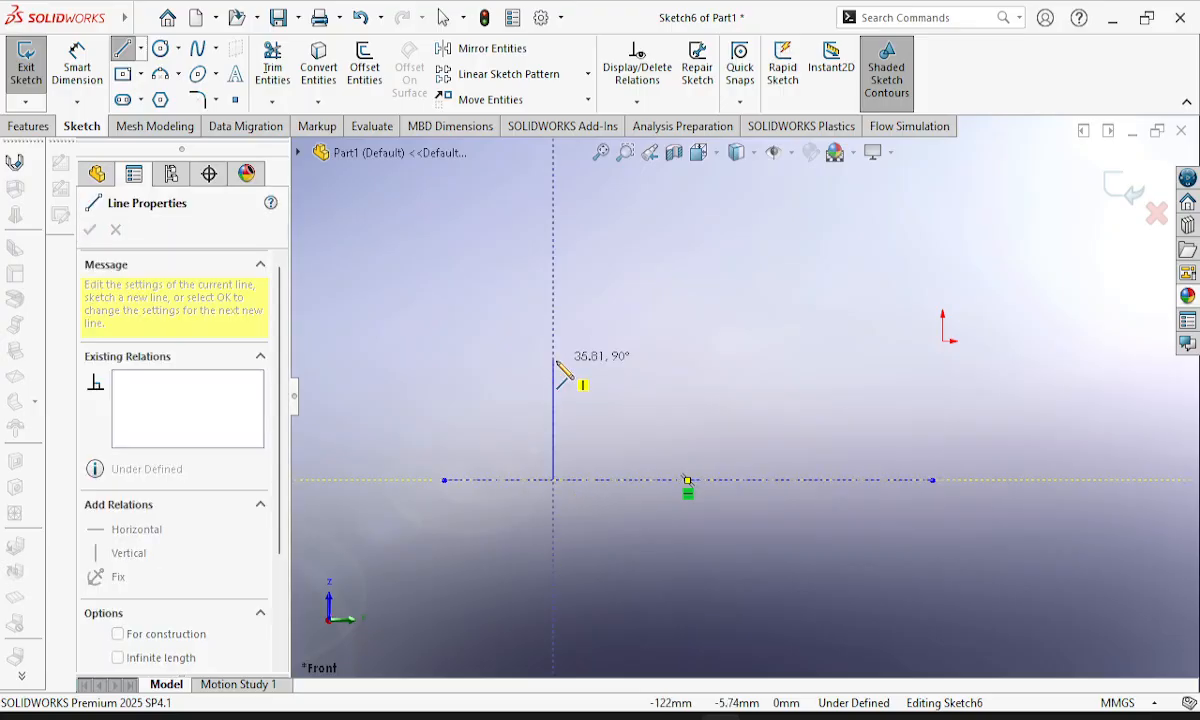
{"action": "left_click", "coordinate": [556, 360]}
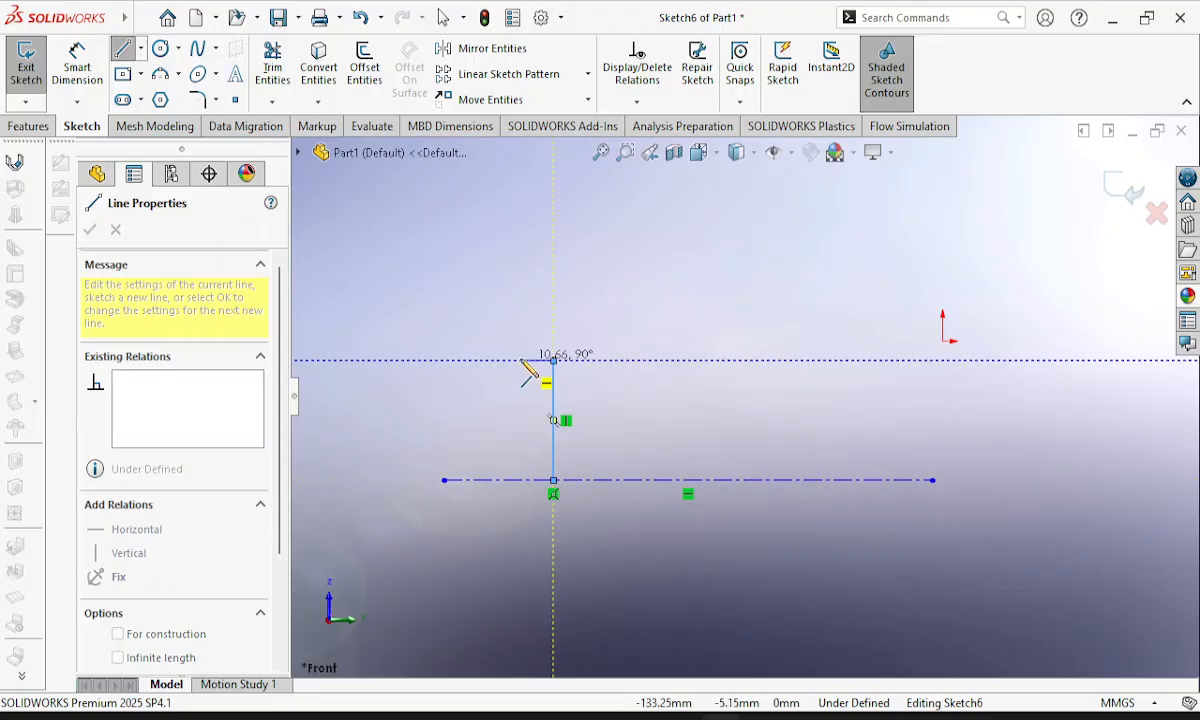
{"action": "left_click", "coordinate": [521, 360]}
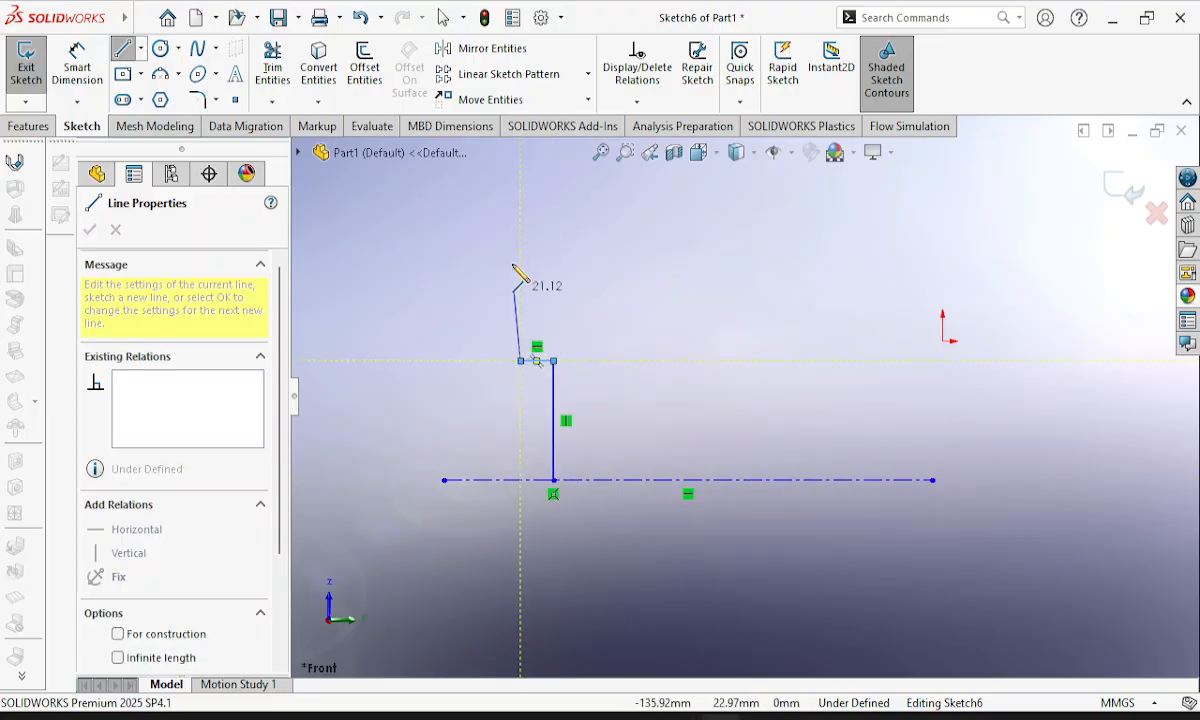
{"action": "left_click", "coordinate": [520, 205]}
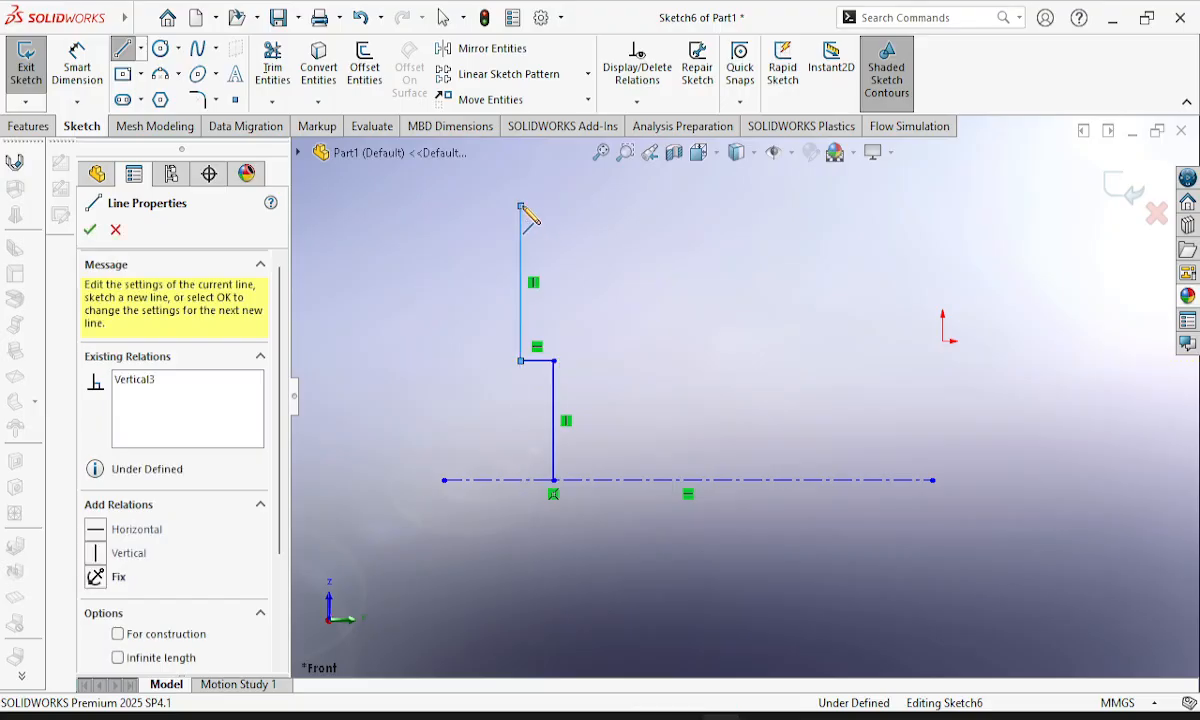
Close the stepped profile with a flange top about 19 mm wide, a hub line about 42 mm long level with the origin, and the centerline edge.
{"action": "left_click", "coordinate": [580, 205]}
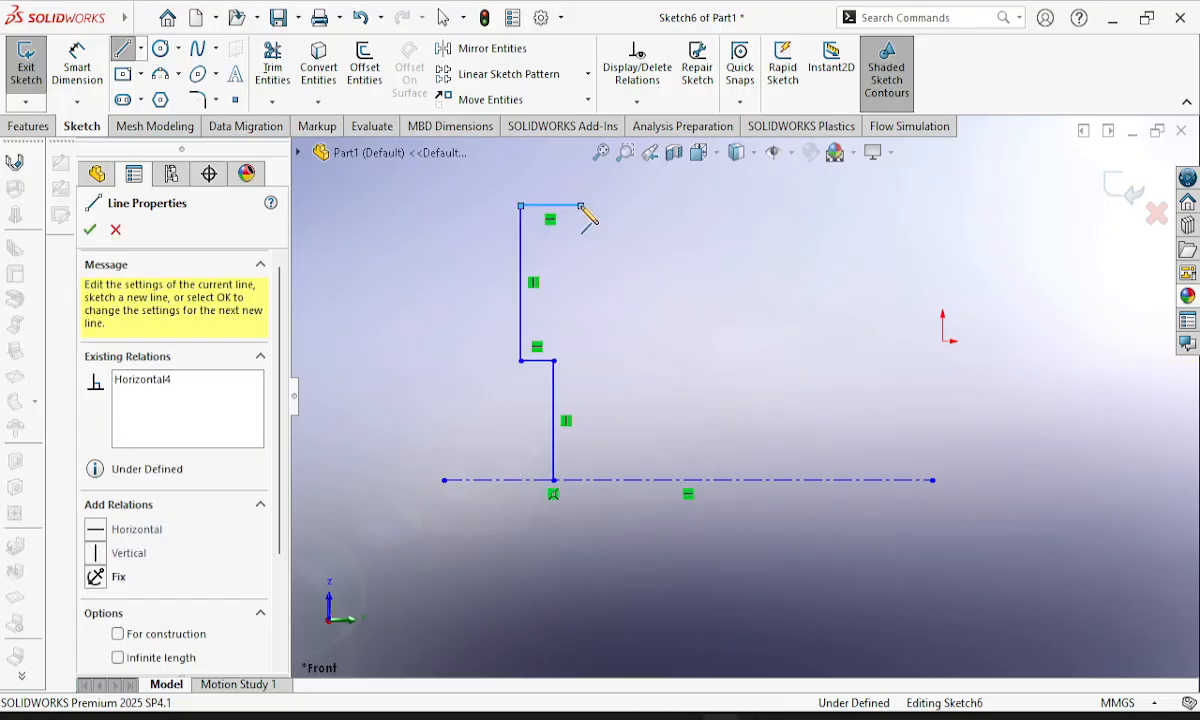
{"action": "left_click", "coordinate": [580, 341]}
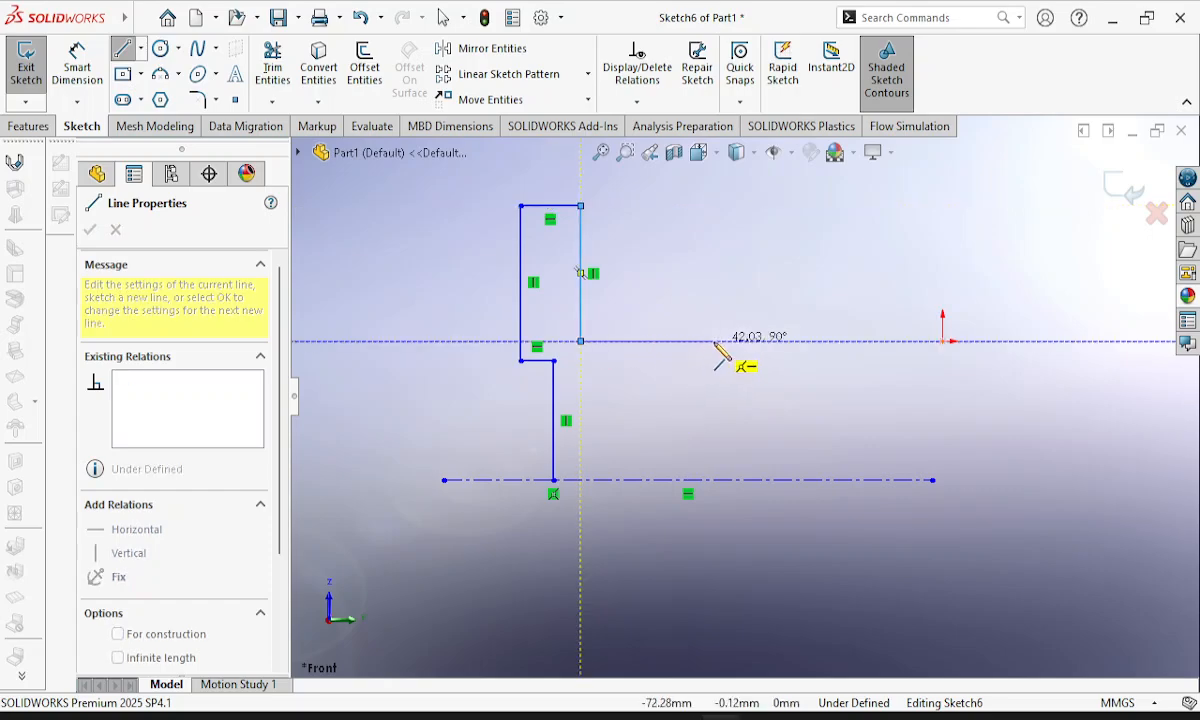
{"action": "left_click", "coordinate": [719, 341]}
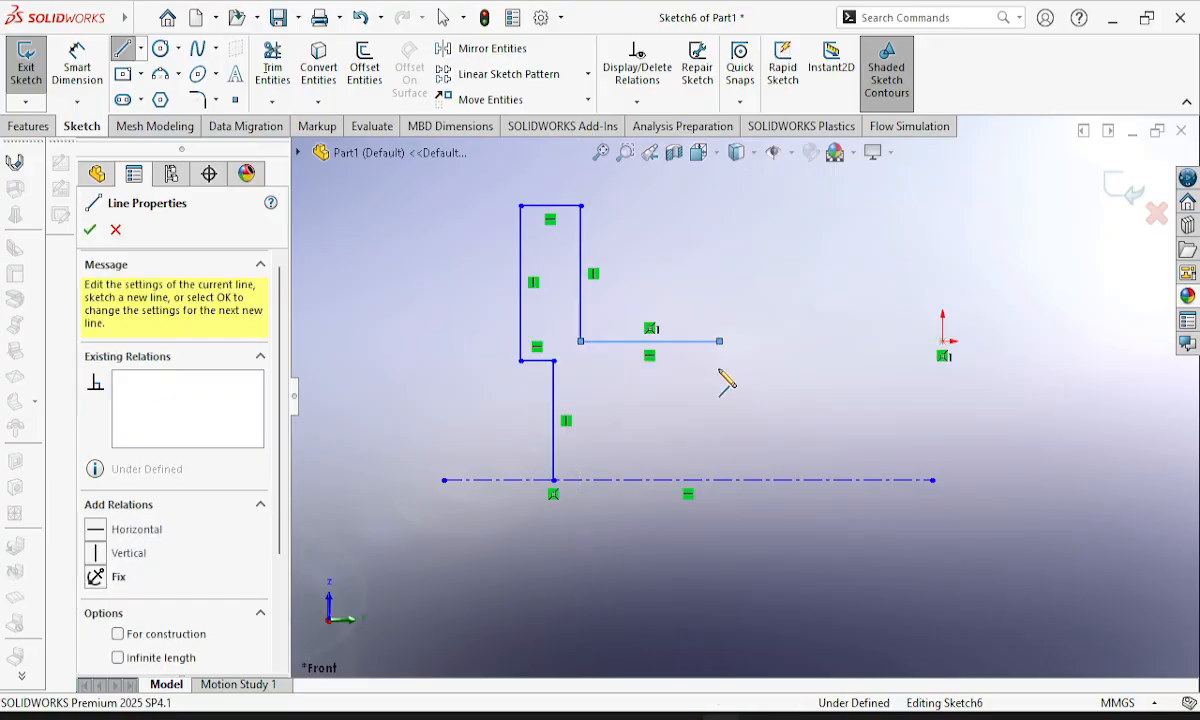
{"action": "left_click", "coordinate": [719, 480]}
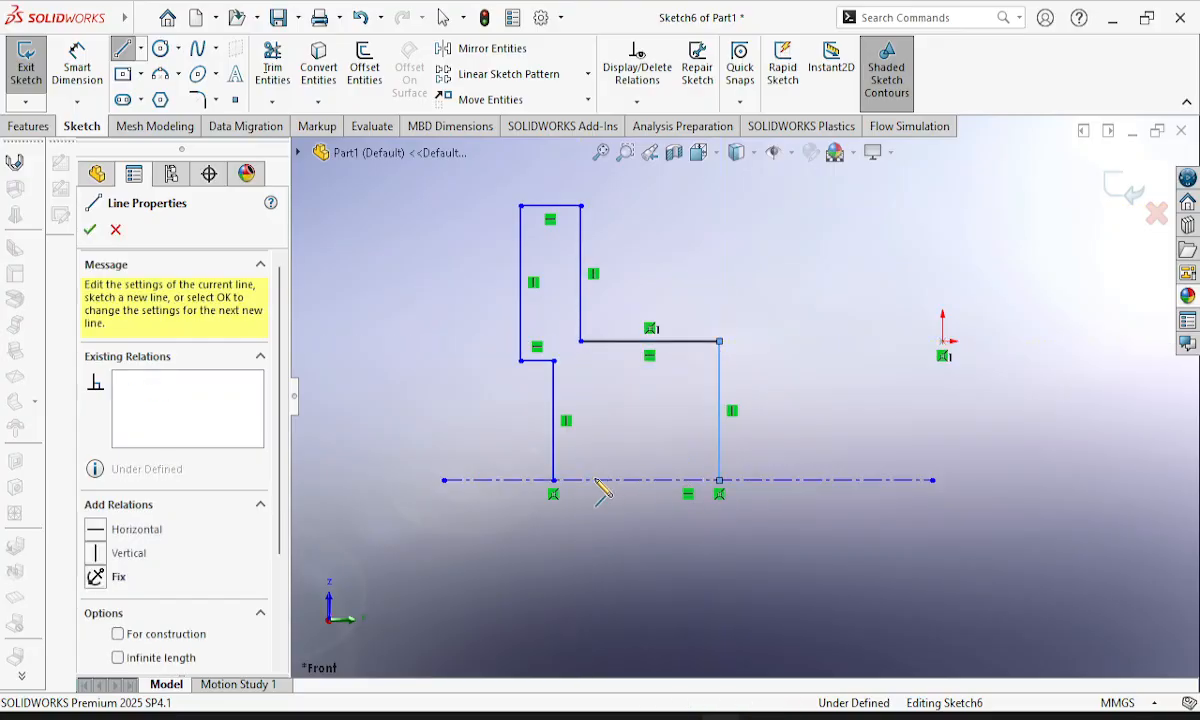
{"action": "left_click", "coordinate": [553, 481]}
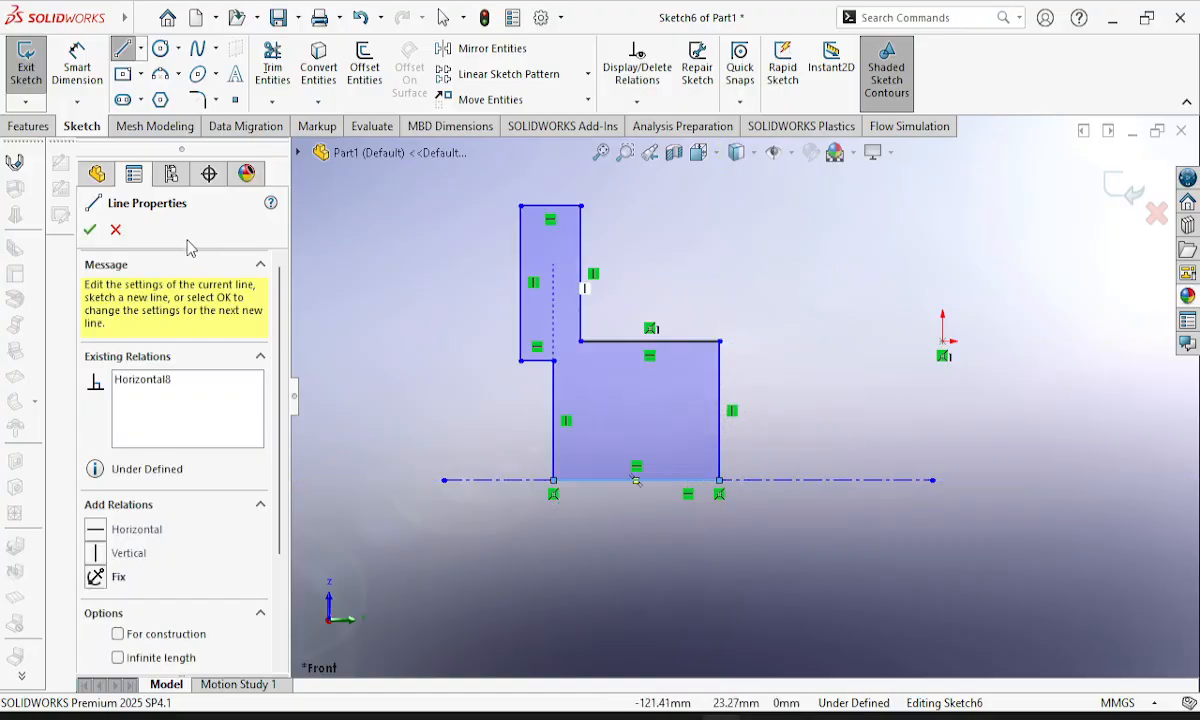
{"action": "left_click", "coordinate": [92, 232]}
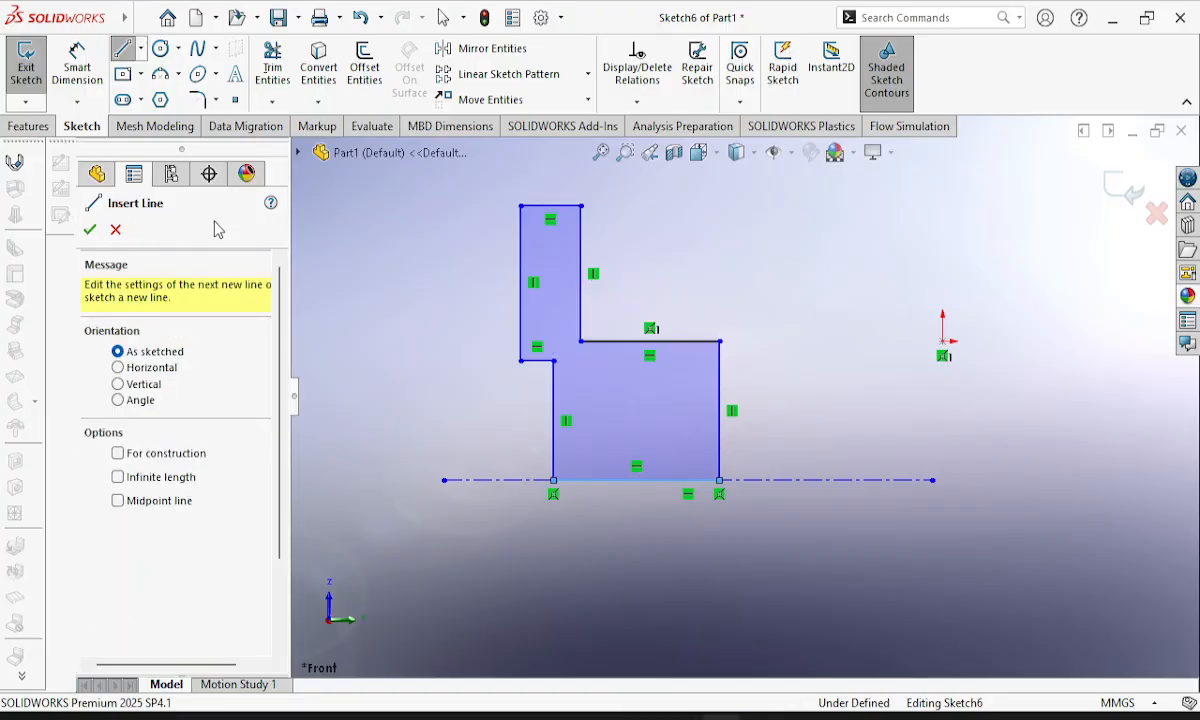
Dimension the profile's vertical recess line rising from the centerline and set its length to 20 mm.
{"action": "left_click", "coordinate": [78, 66]}
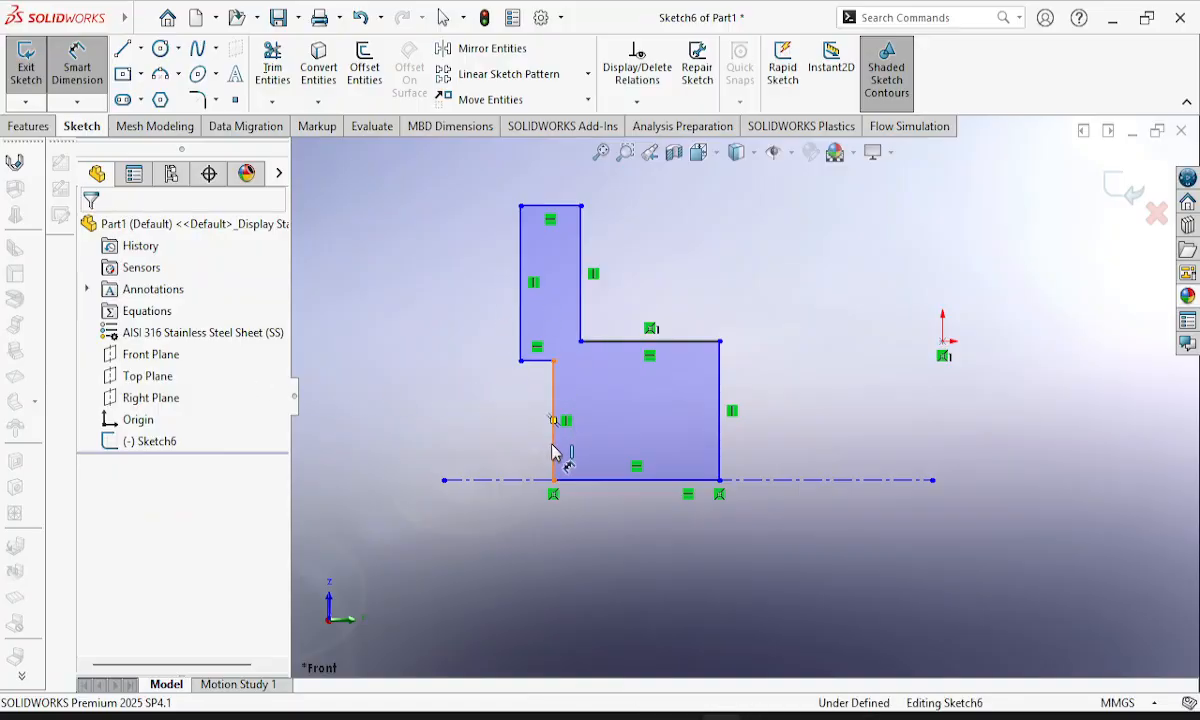
{"action": "left_click", "coordinate": [553, 450]}
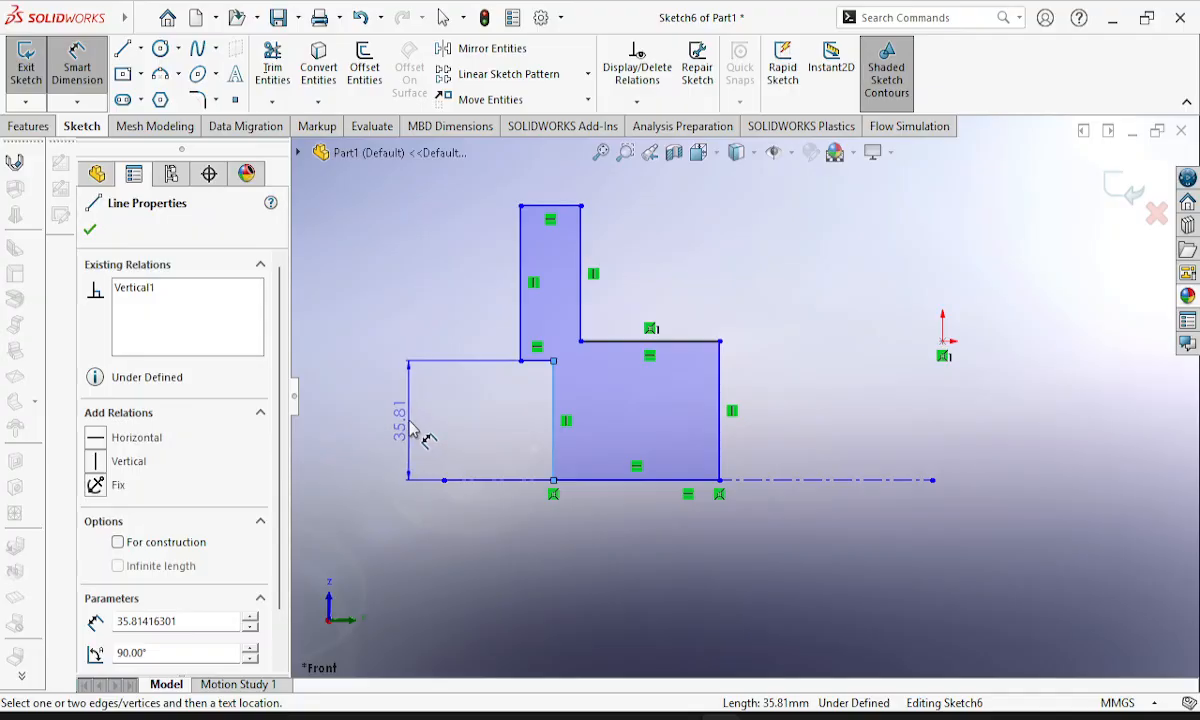
{"action": "left_click", "coordinate": [410, 422]}
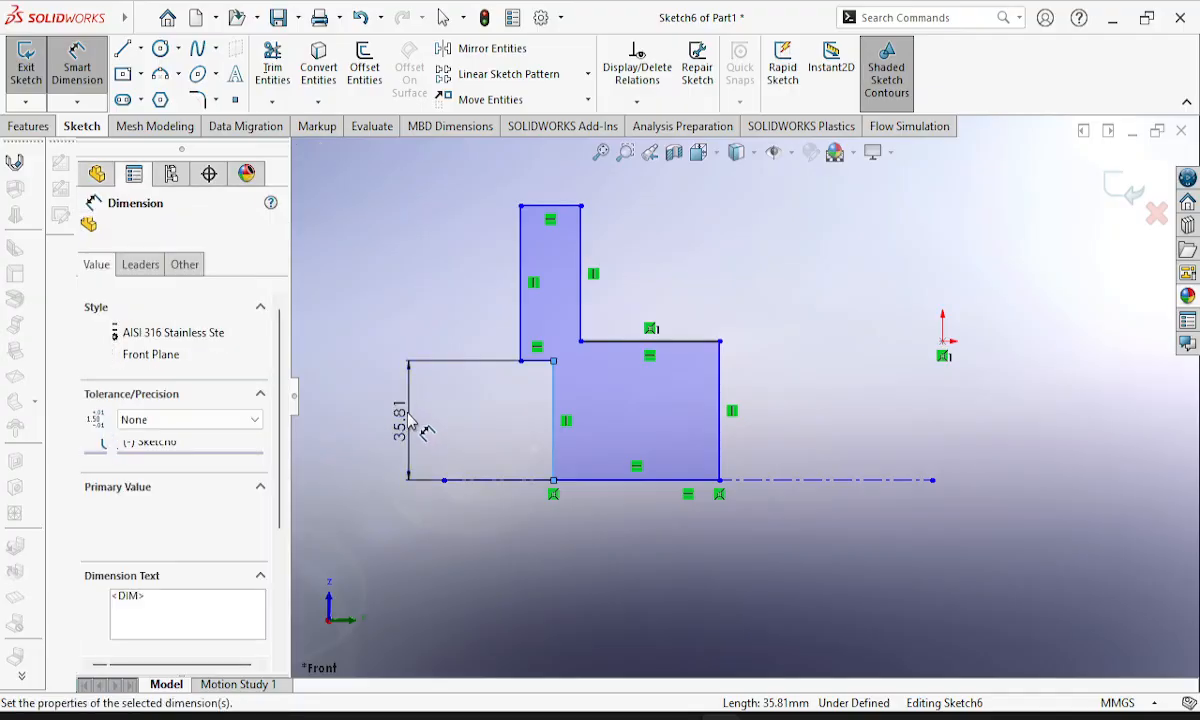
{"action": "type", "text": "20"}
{"action": "key", "text": "Return"}
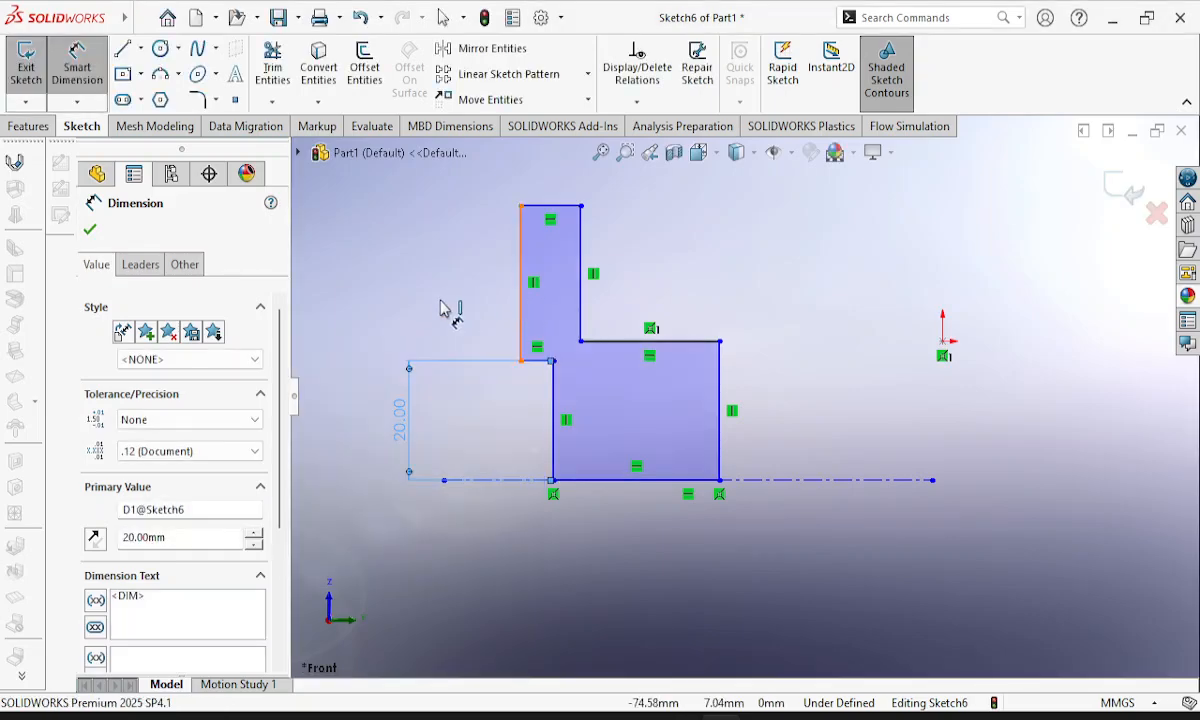
Dimension the flange's long outer vertical face above the recess and set its length to 30 mm.
{"action": "left_click", "coordinate": [520, 290]}
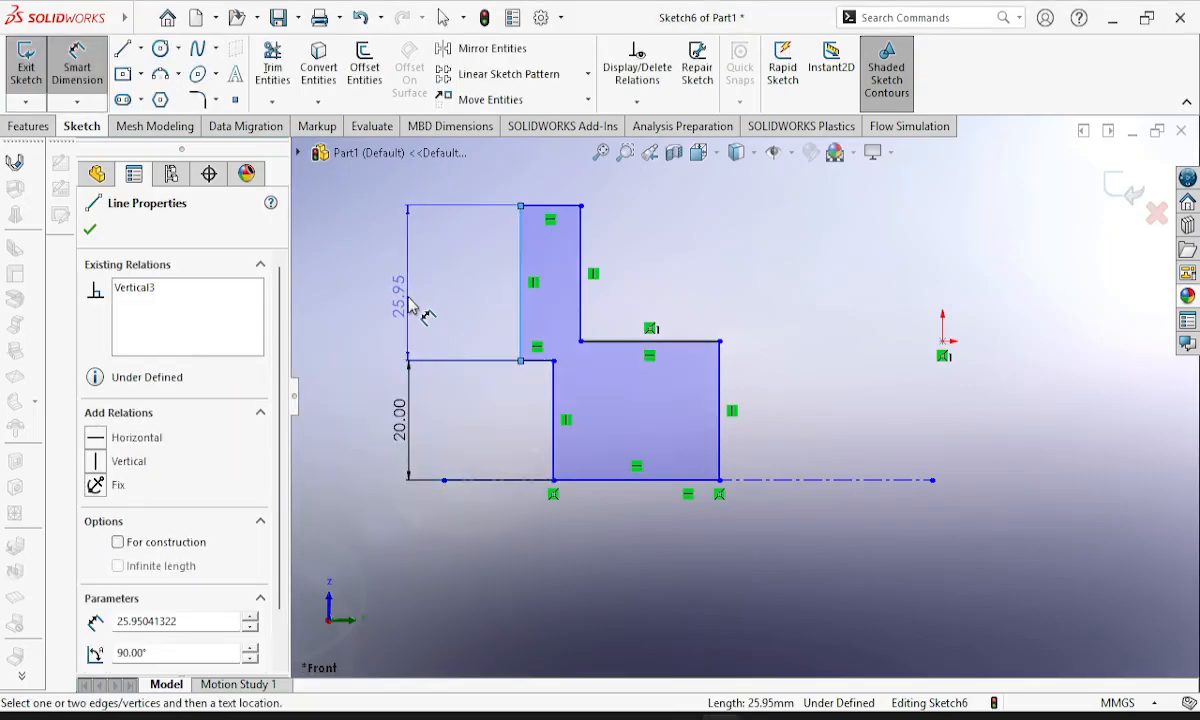
{"action": "left_click", "coordinate": [408, 305]}
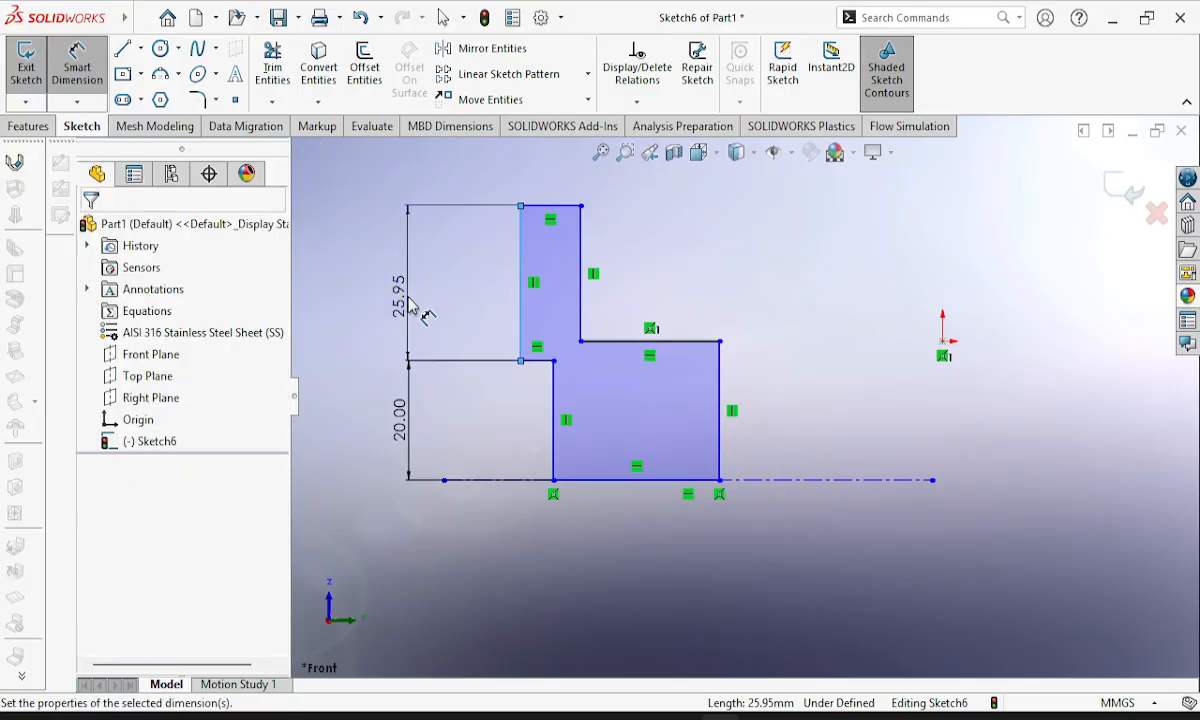
{"action": "type", "text": "30"}
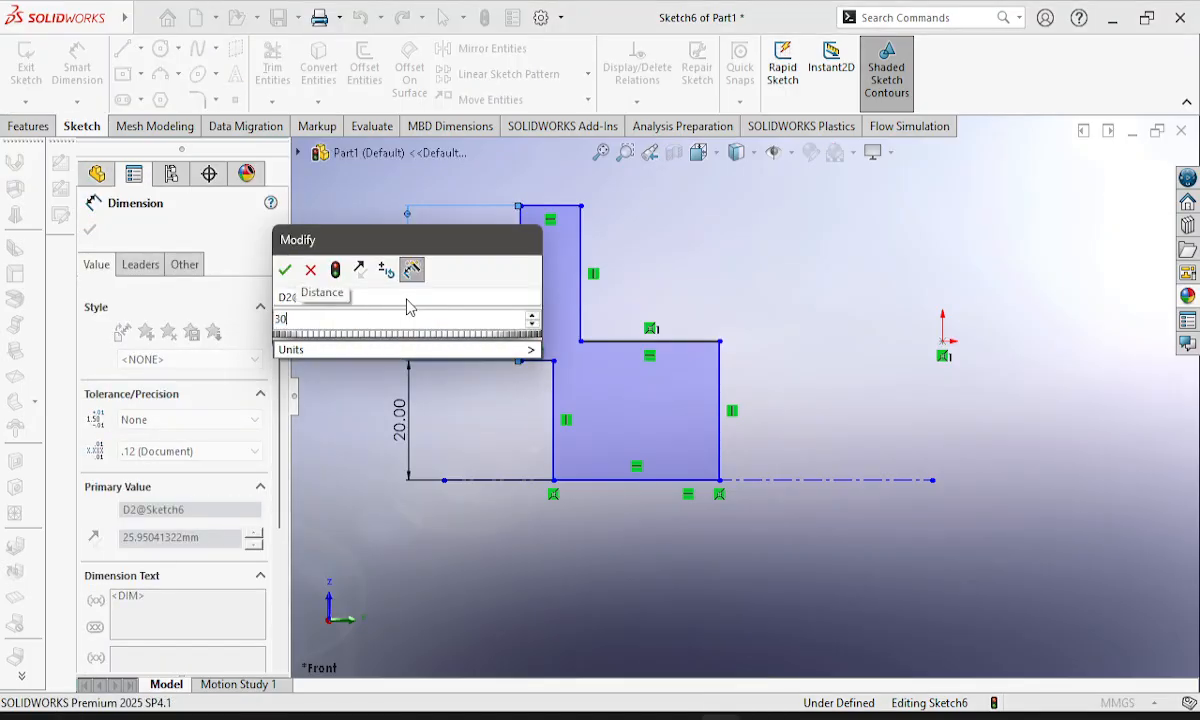
{"action": "key", "text": "Return"}
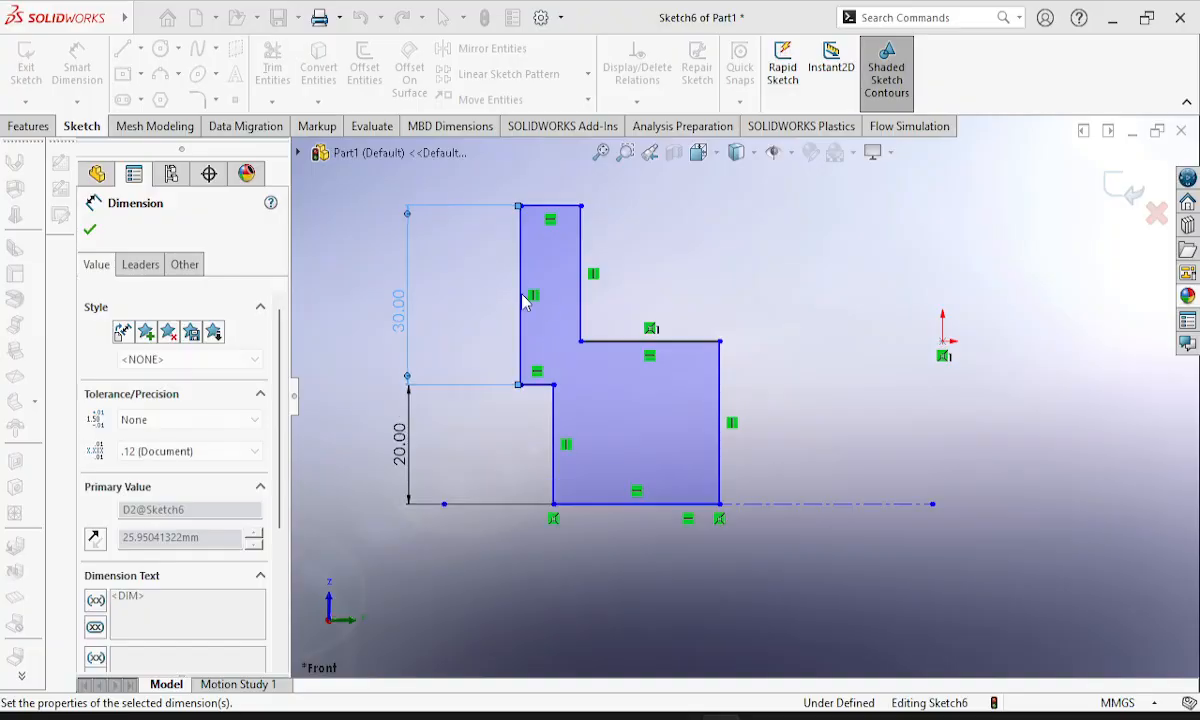
Dimension the flange's top edge and set its width to 12 mm.
{"action": "left_click", "coordinate": [540, 207]}
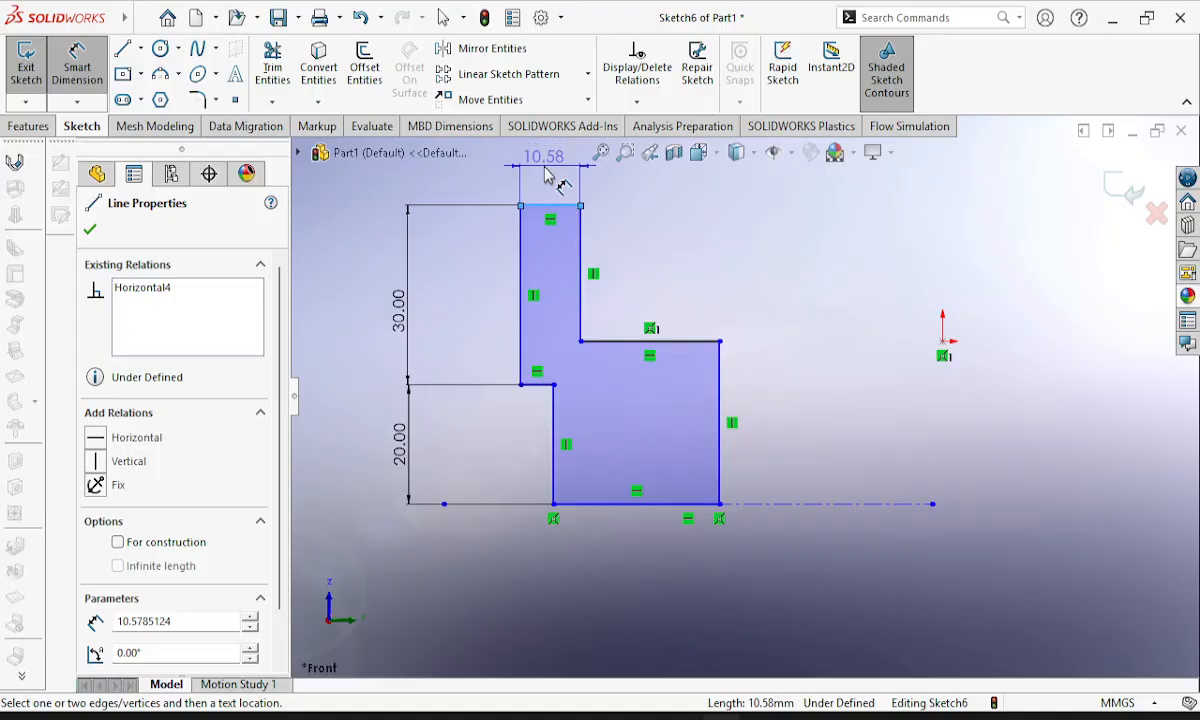
{"action": "left_click", "coordinate": [545, 176]}
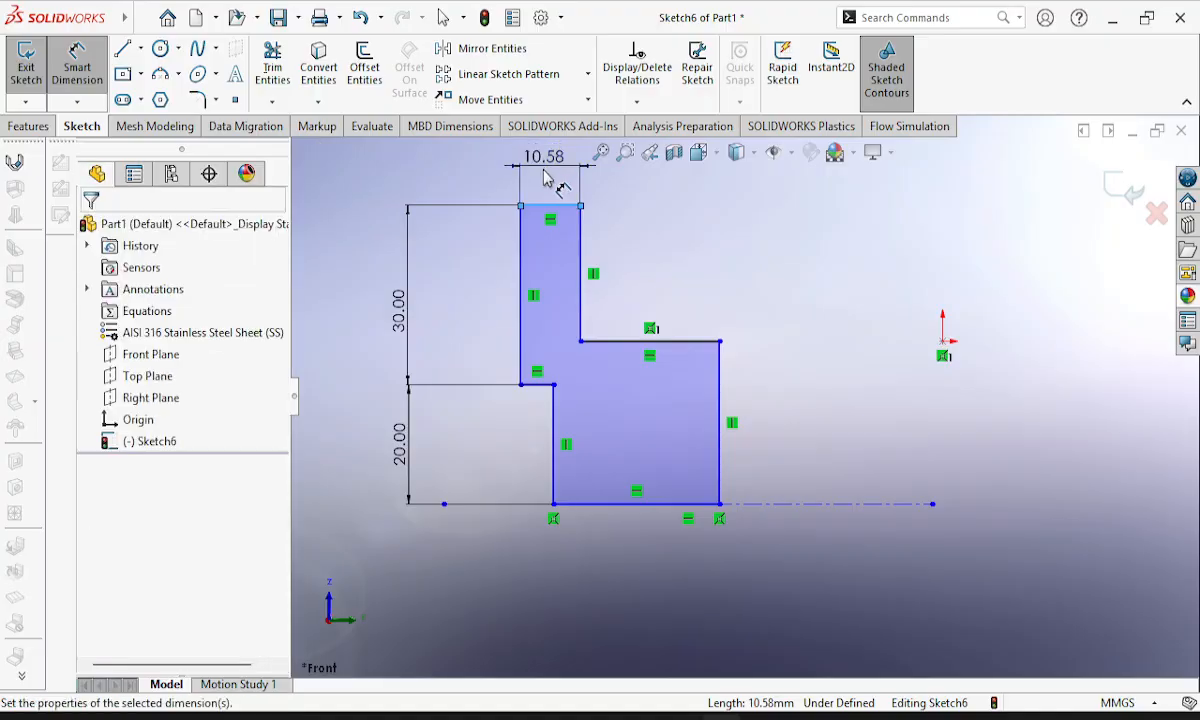
{"action": "type", "text": "12"}
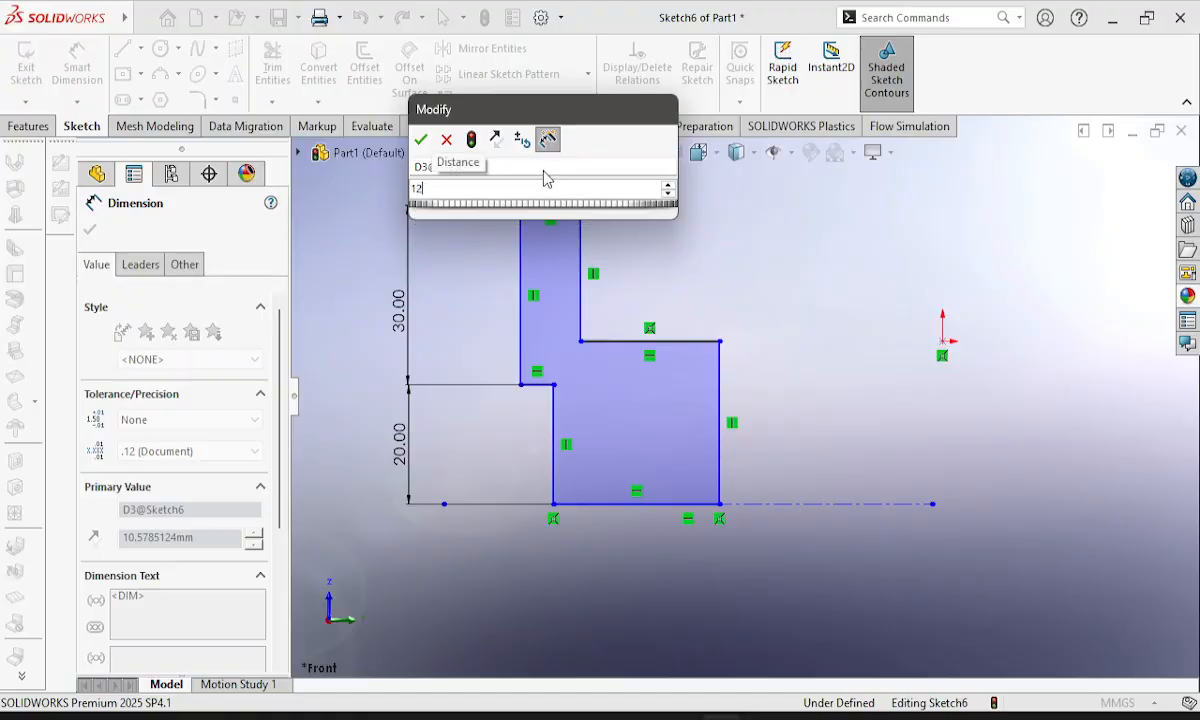
{"action": "key", "text": "Return"}
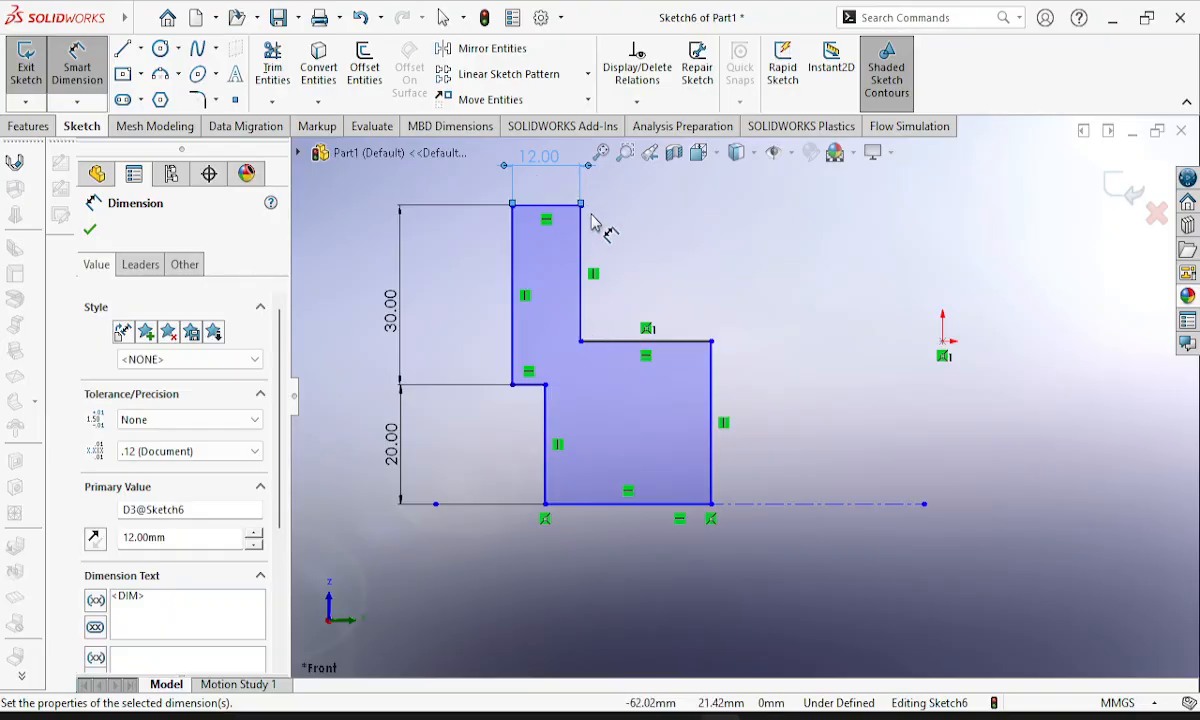
Dimension the flange's inner vertical face from the top edge down to the hub line and set it to 25 mm.
{"action": "left_click", "coordinate": [582, 284]}
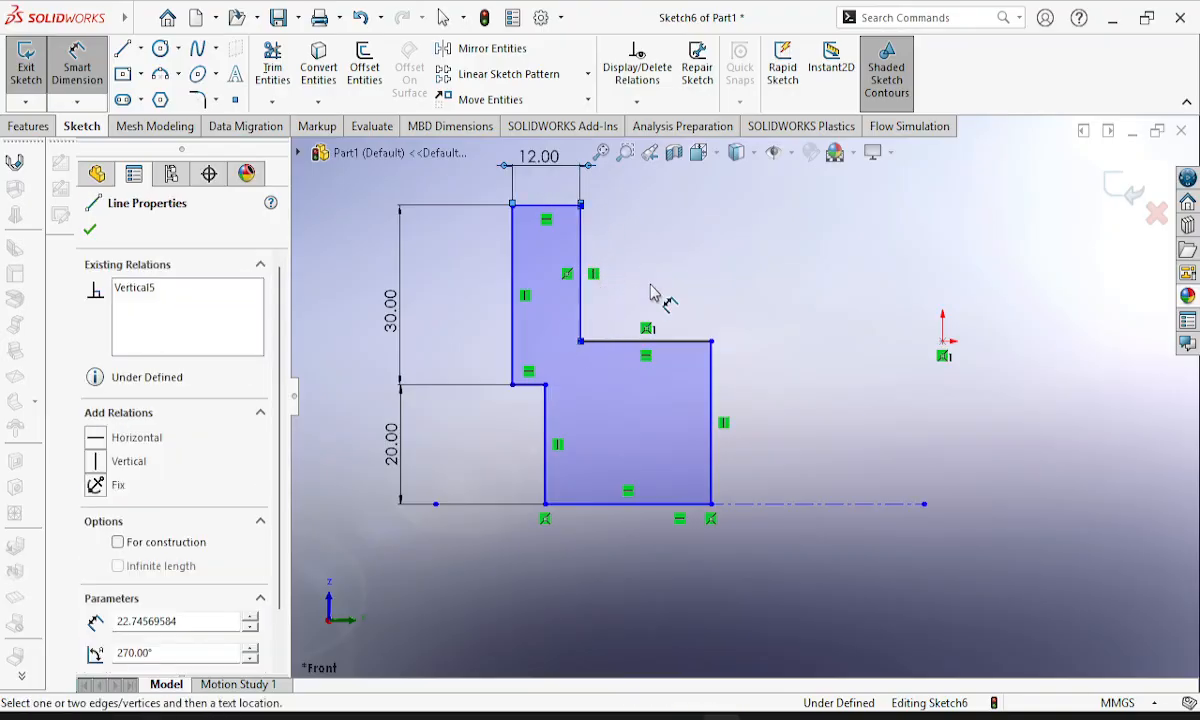
{"action": "left_click", "coordinate": [581, 240]}
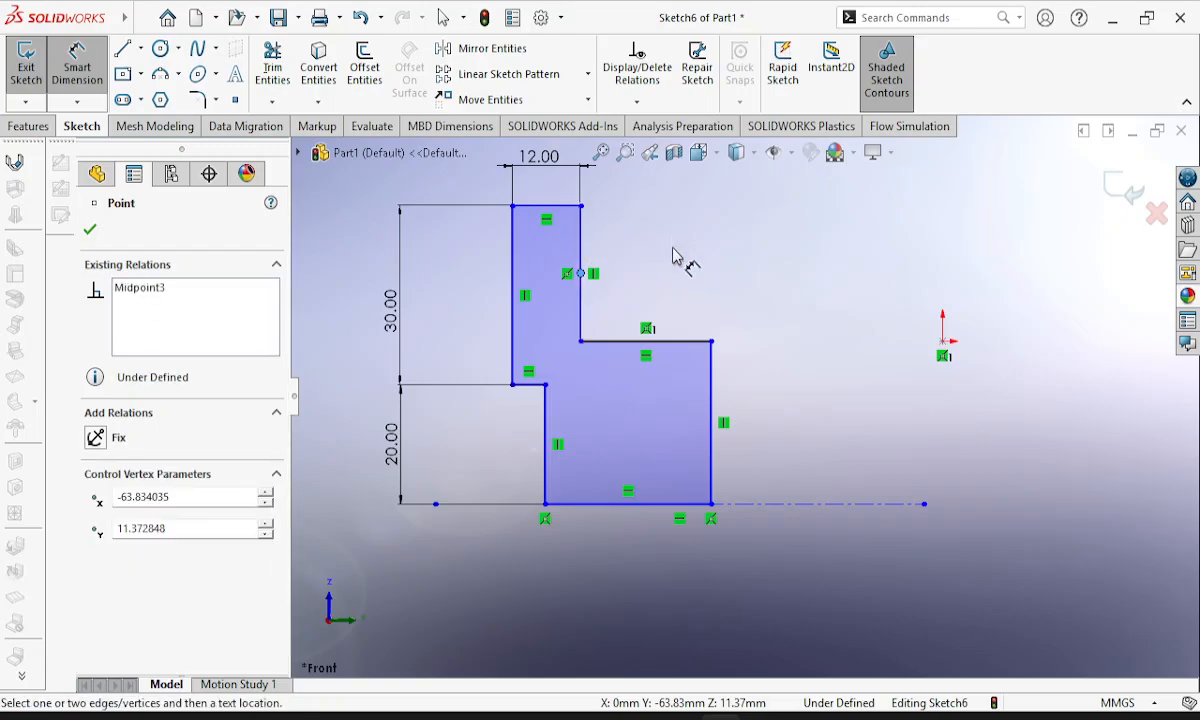
{"action": "left_click", "coordinate": [582, 243]}
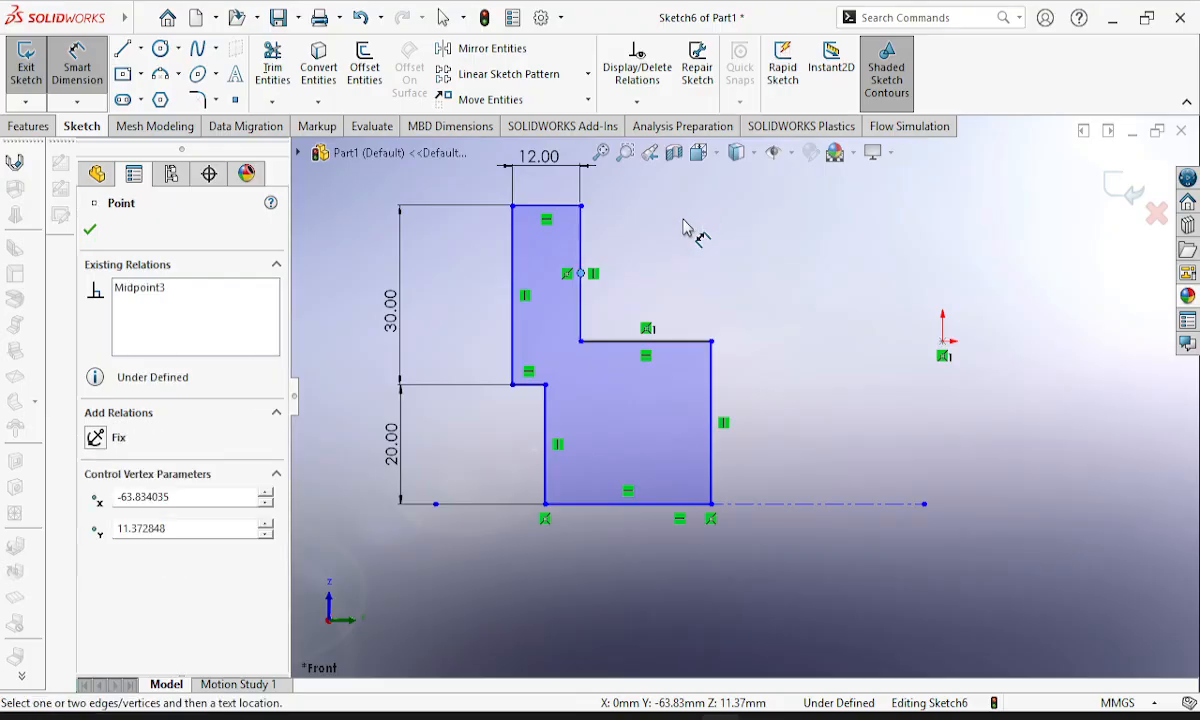
{"action": "left_click", "coordinate": [681, 228]}
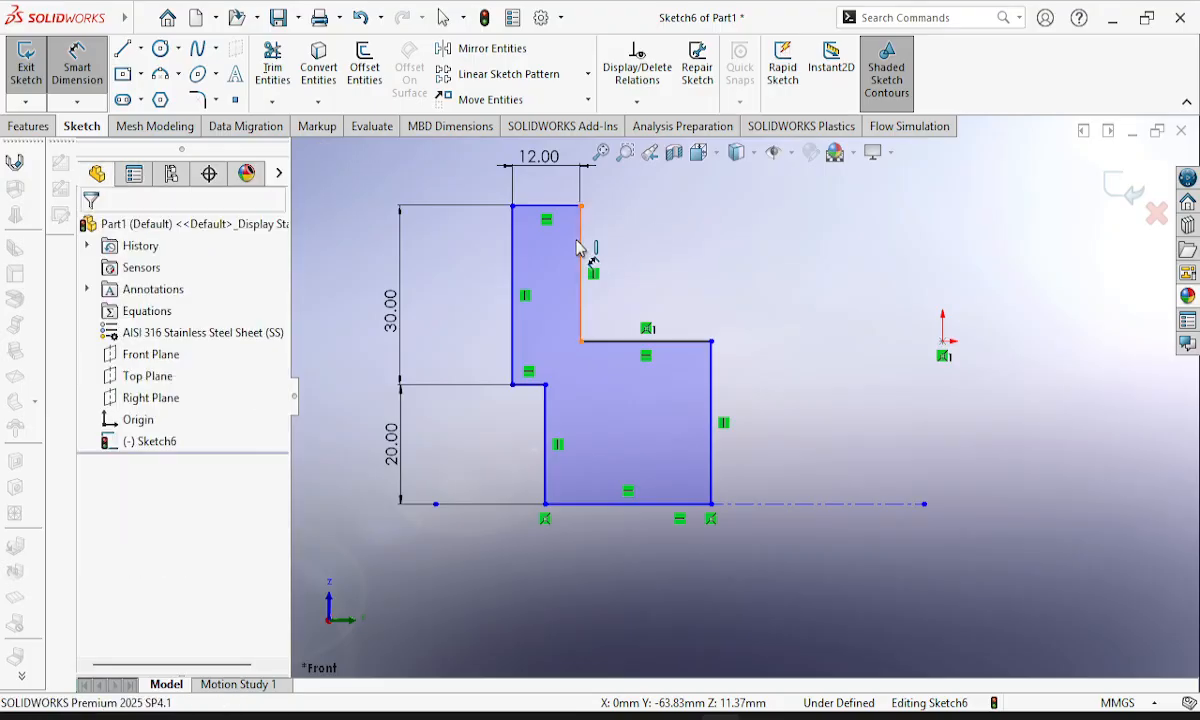
{"action": "left_click", "coordinate": [614, 245]}
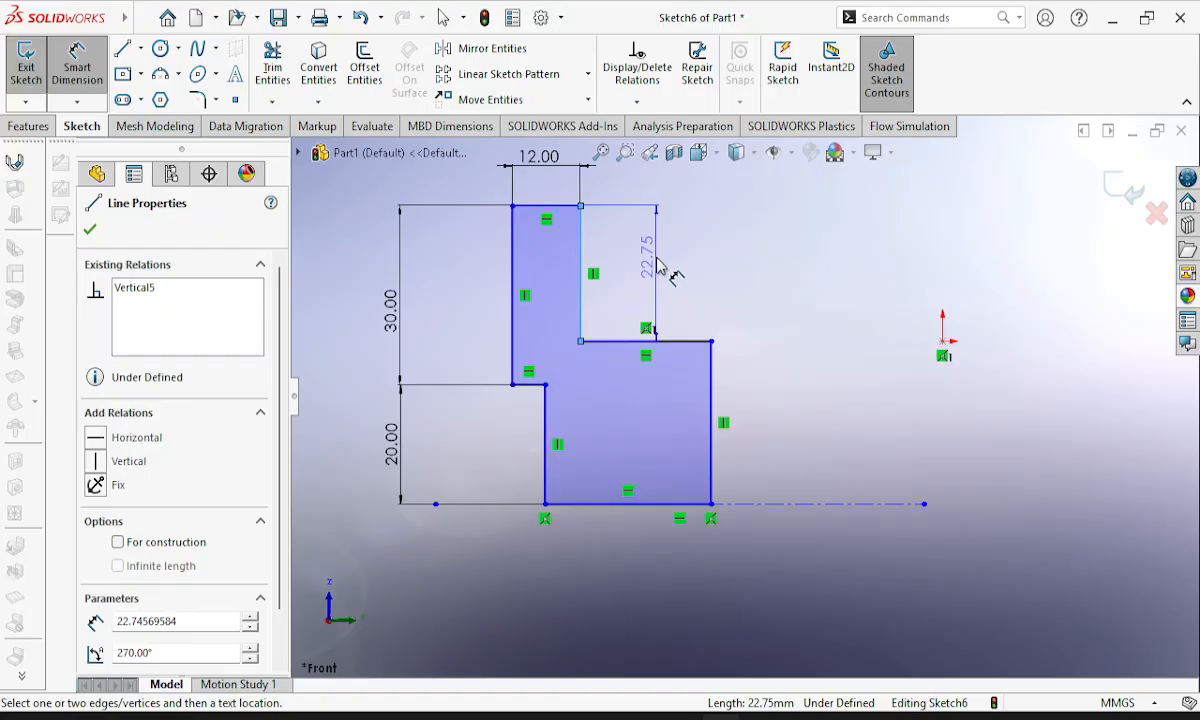
{"action": "left_click", "coordinate": [657, 265]}
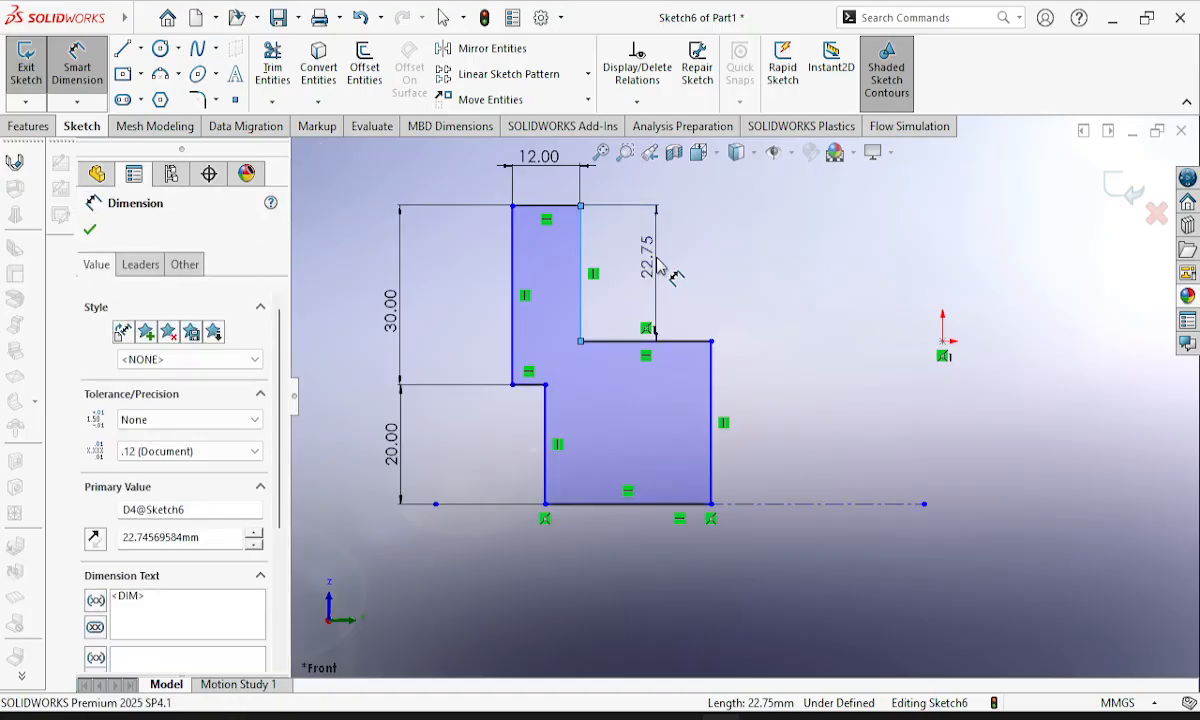
{"action": "type", "text": "2"}
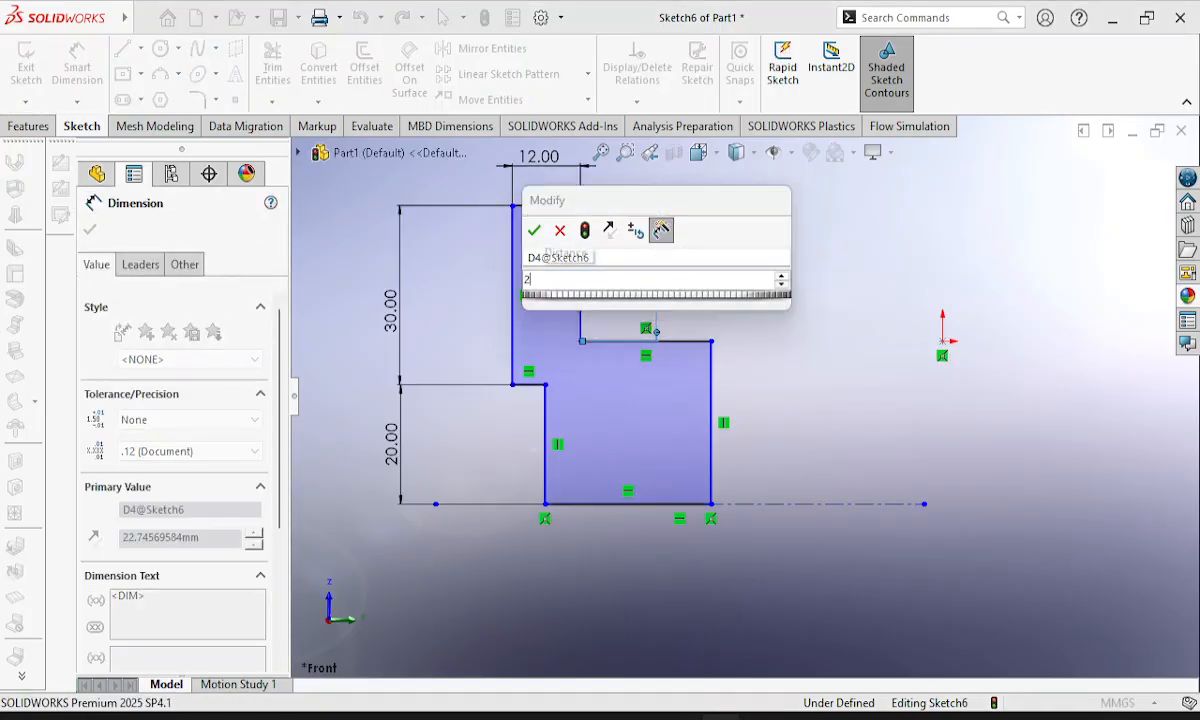
{"action": "type", "text": "5"}
{"action": "key", "text": "Escape"}
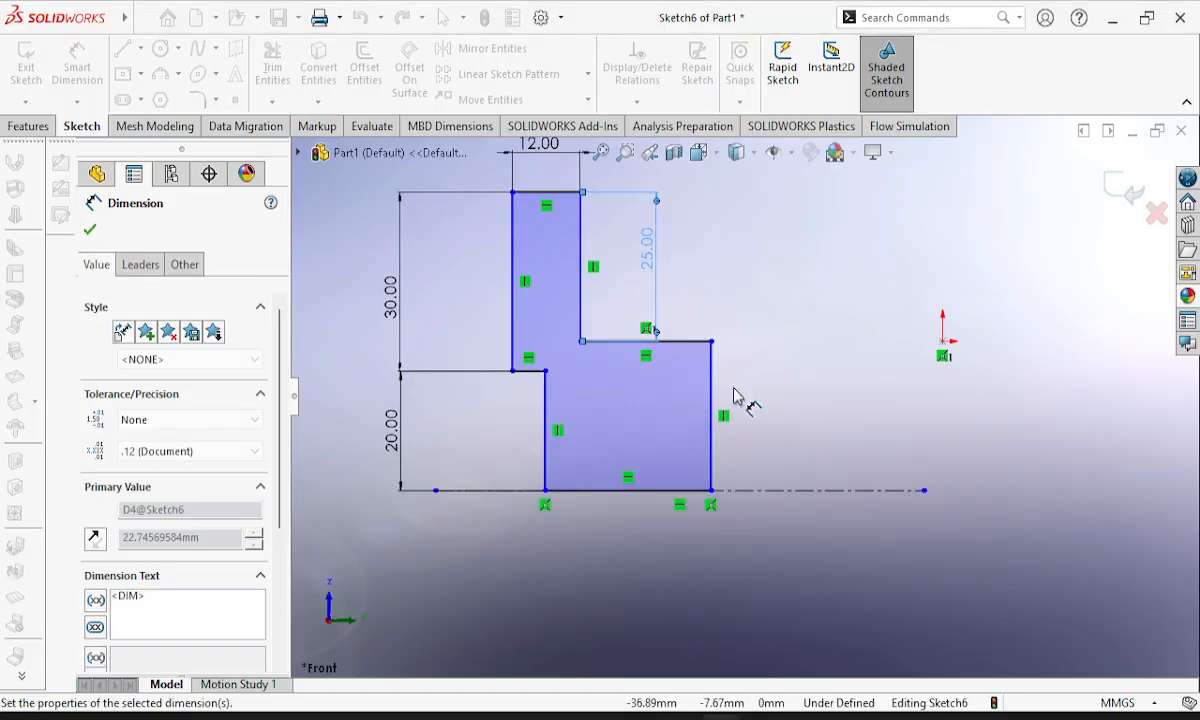
Try to add a driving dimension to the hub's vertical end line.
{"action": "left_click", "coordinate": [838, 417]}
{"action": "left_click", "coordinate": [840, 430]}
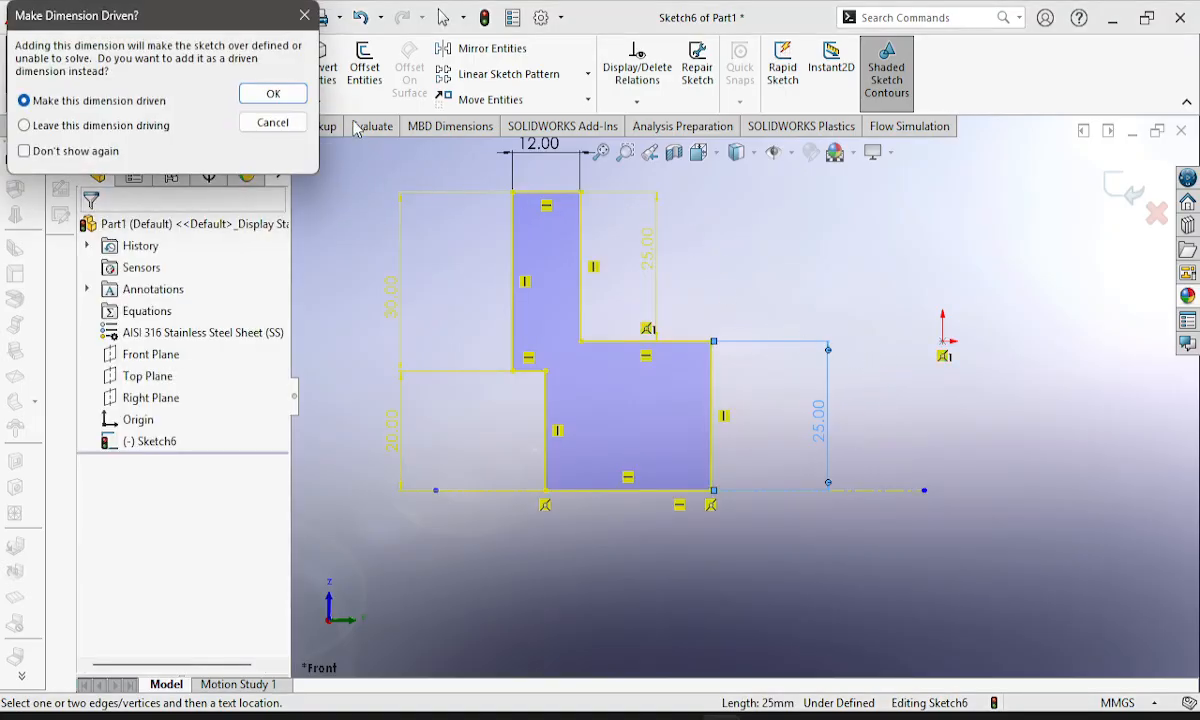
{"action": "left_click", "coordinate": [274, 122]}
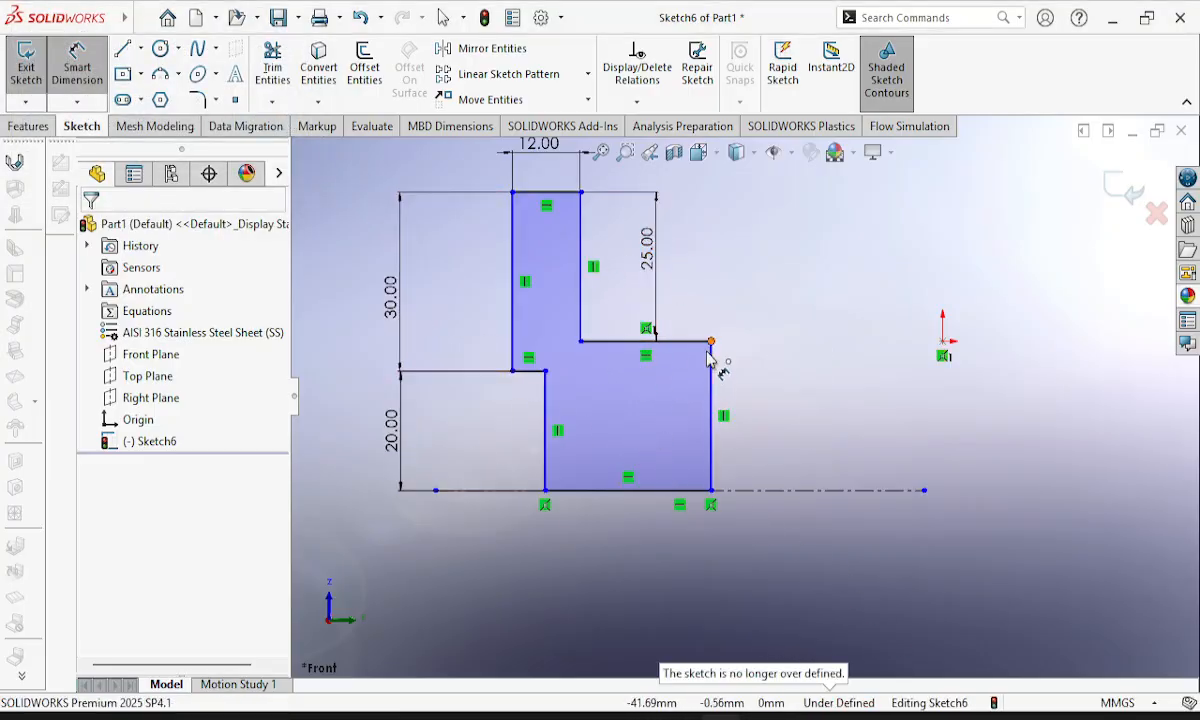
Place a length dimension on the profile's bottom edge along the centerline, keeping its drawn value.
{"action": "left_click", "coordinate": [618, 492]}
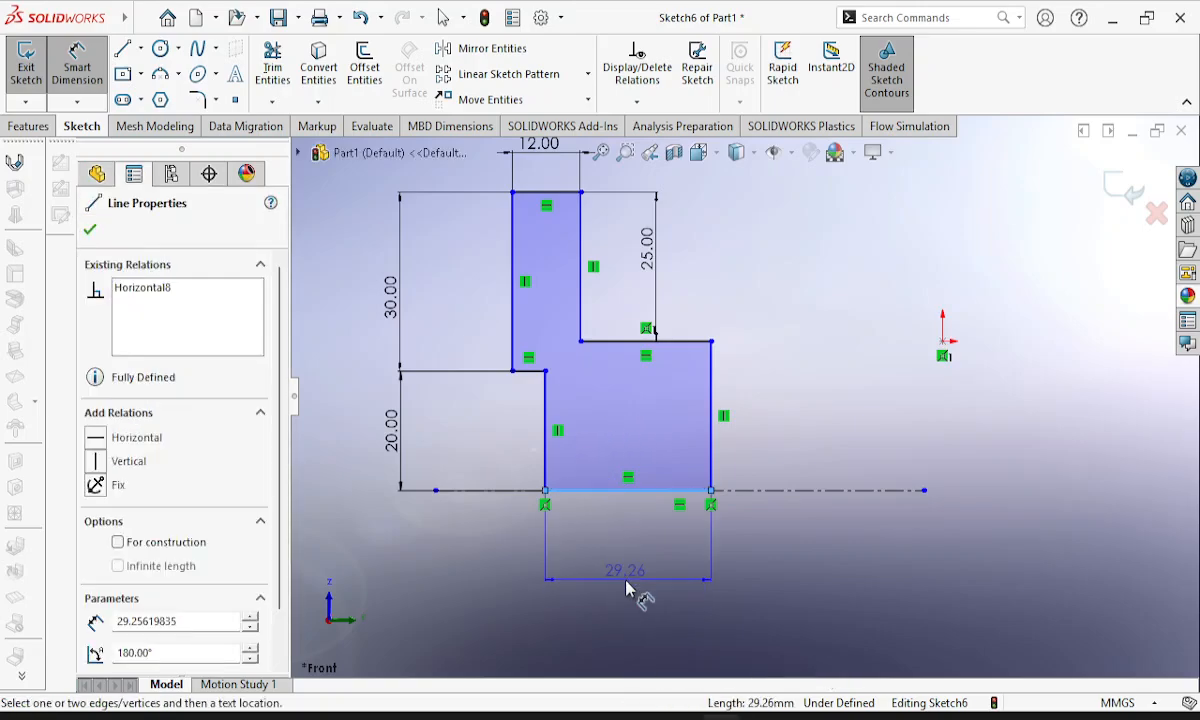
{"action": "left_click", "coordinate": [632, 585]}
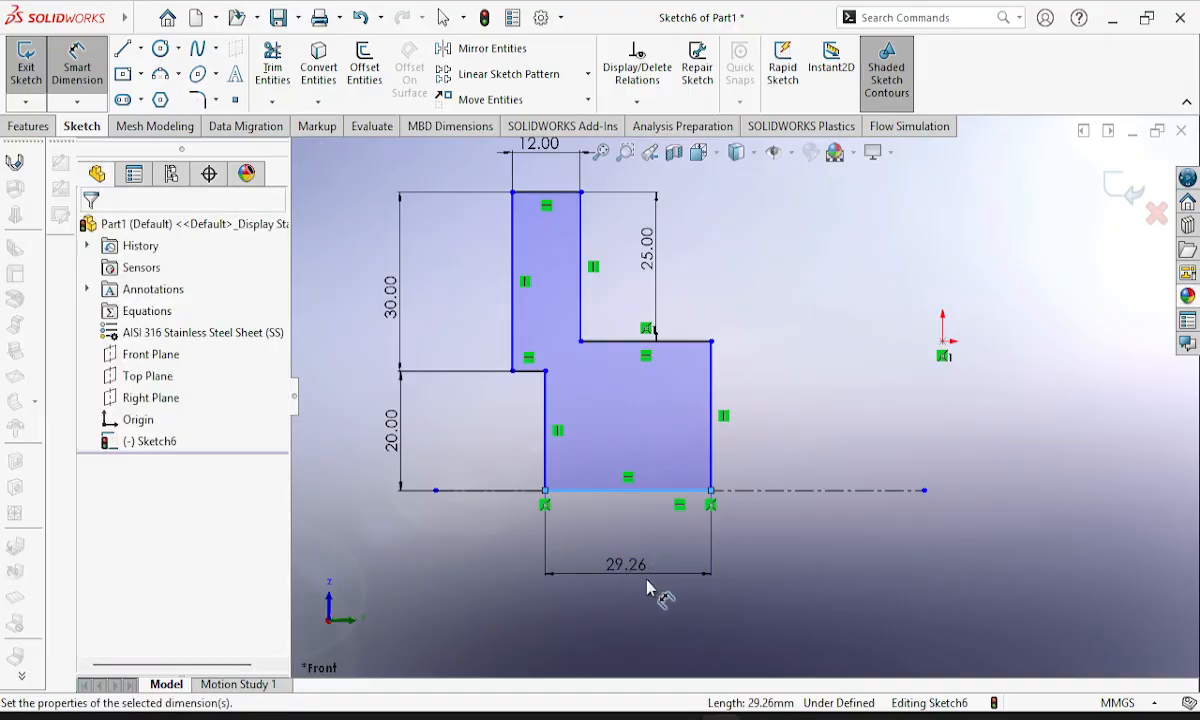
{"action": "double_click", "coordinate": [648, 568]}
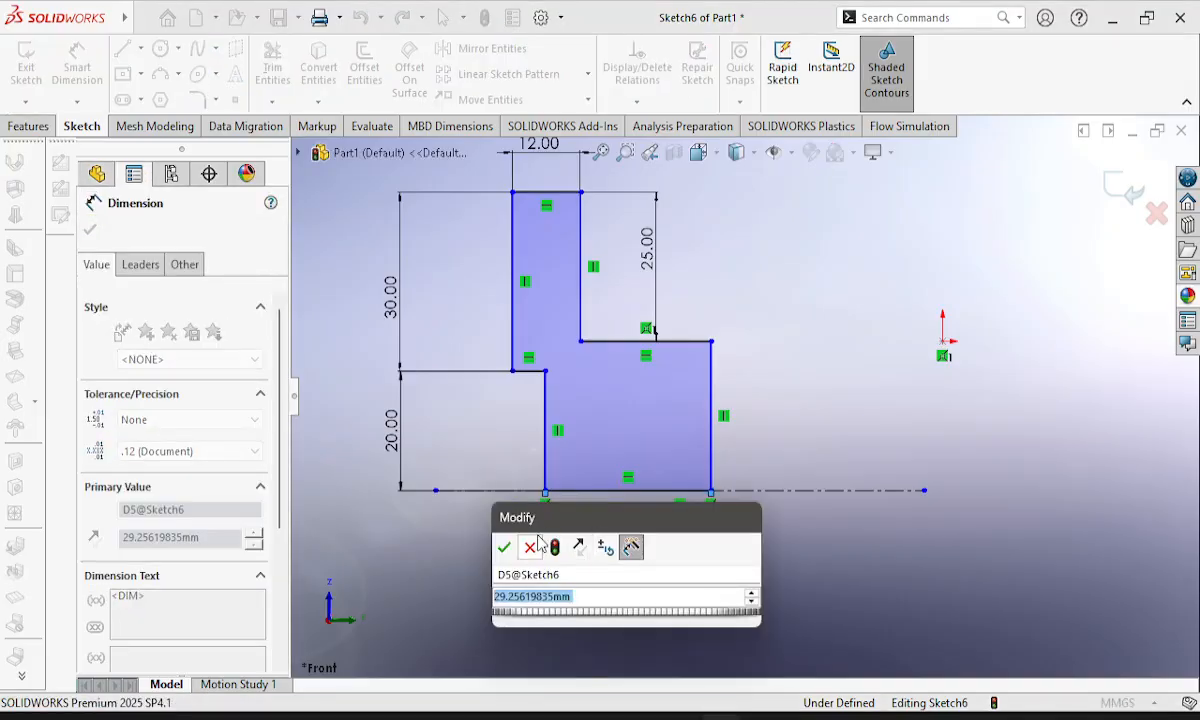
{"action": "left_click", "coordinate": [531, 548]}
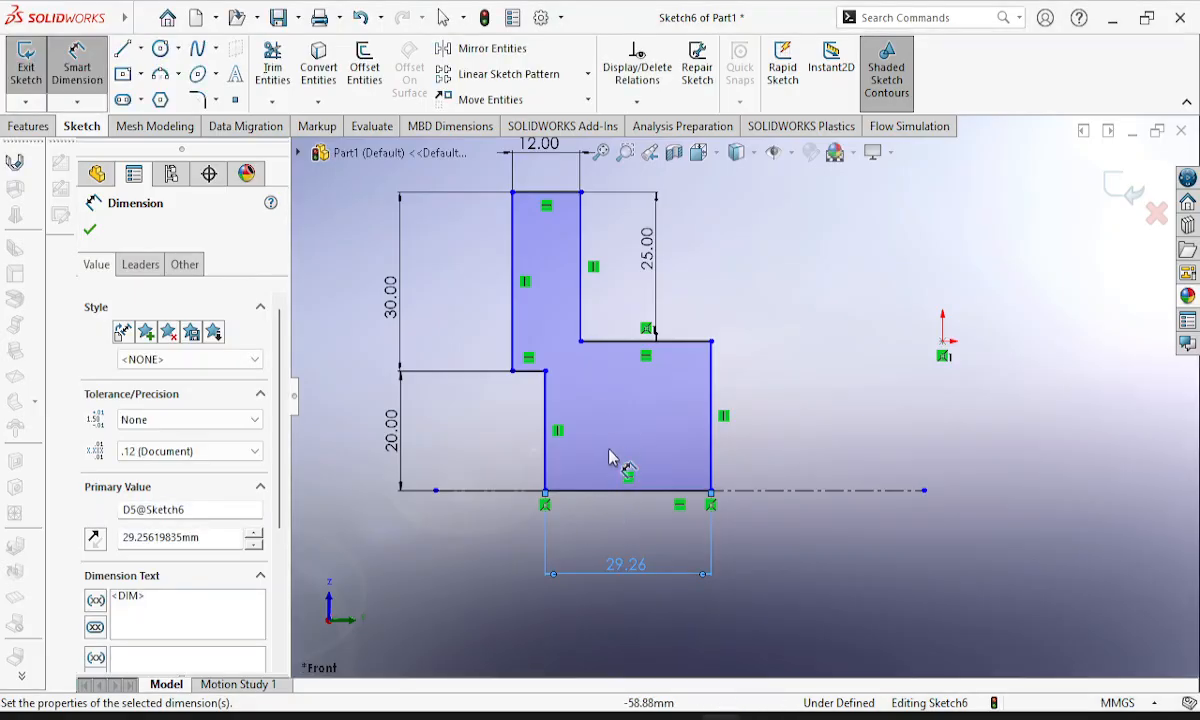
{"action": "key", "text": "Escape"}
{"action": "key", "text": "Escape"}
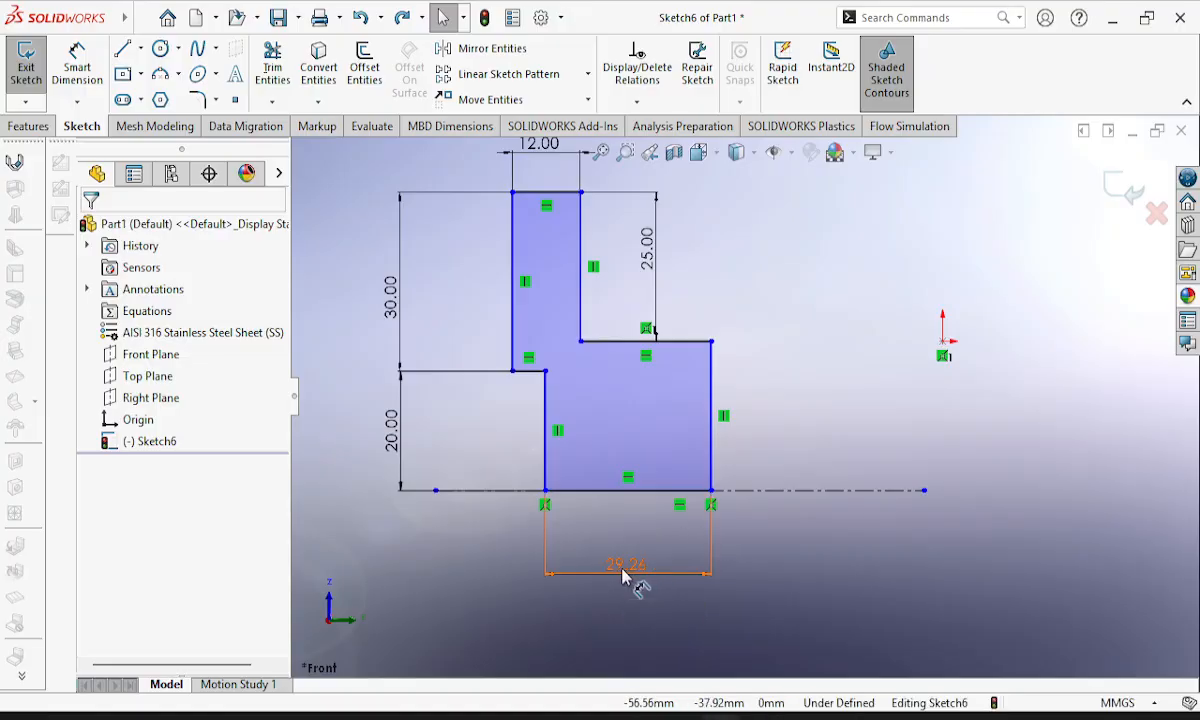
Undo the bottom-edge dimension and delete the conflicting 25 mm dimension on the hub's vertical end line.
{"action": "key", "text": "ctrl+z"}
{"action": "key", "text": "ctrl+z"}
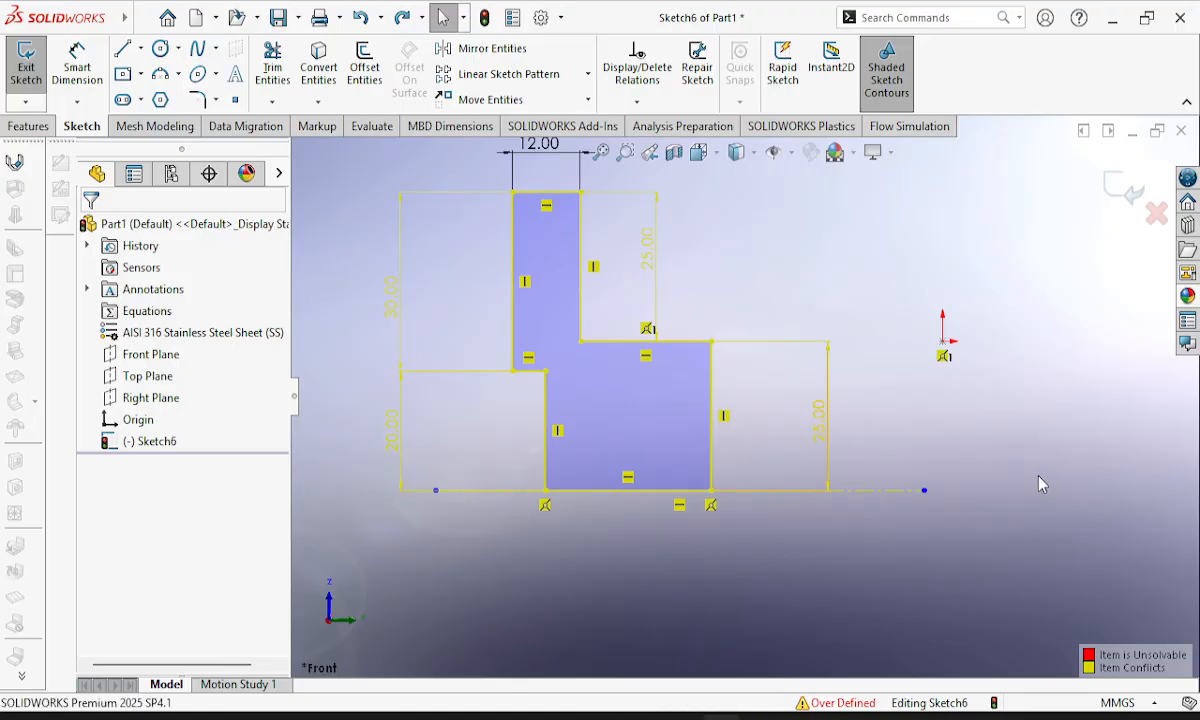
{"action": "left_click", "coordinate": [818, 420]}
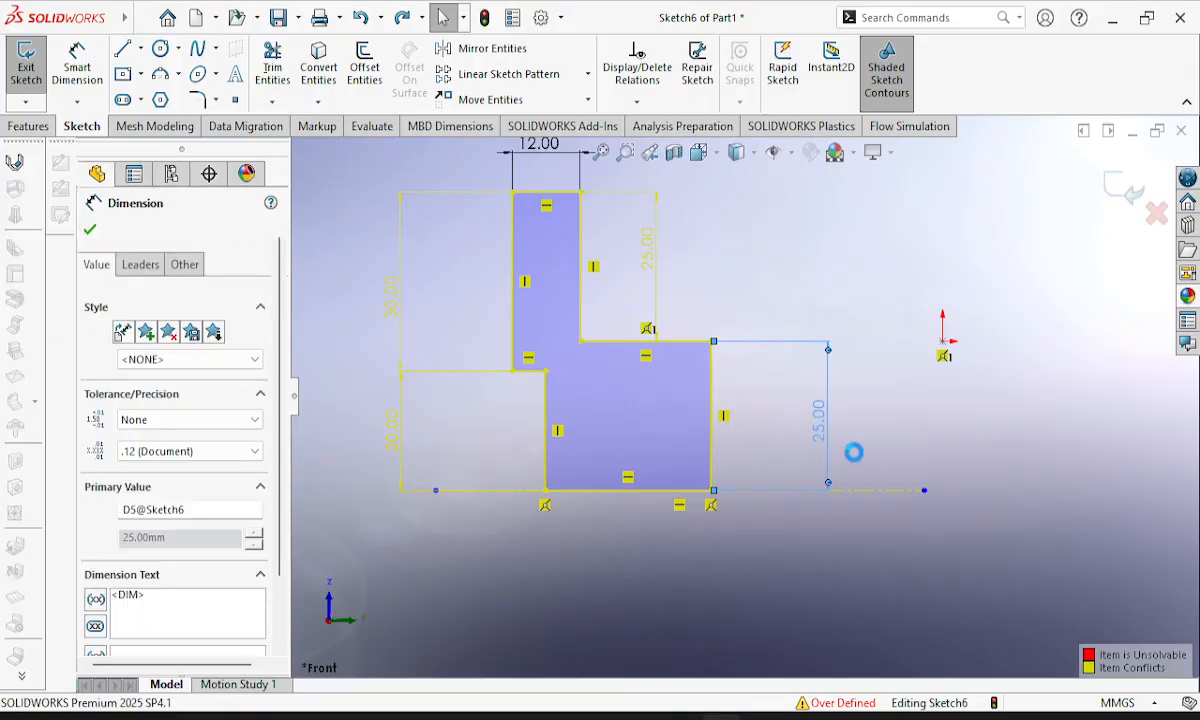
{"action": "key", "text": "Delete"}
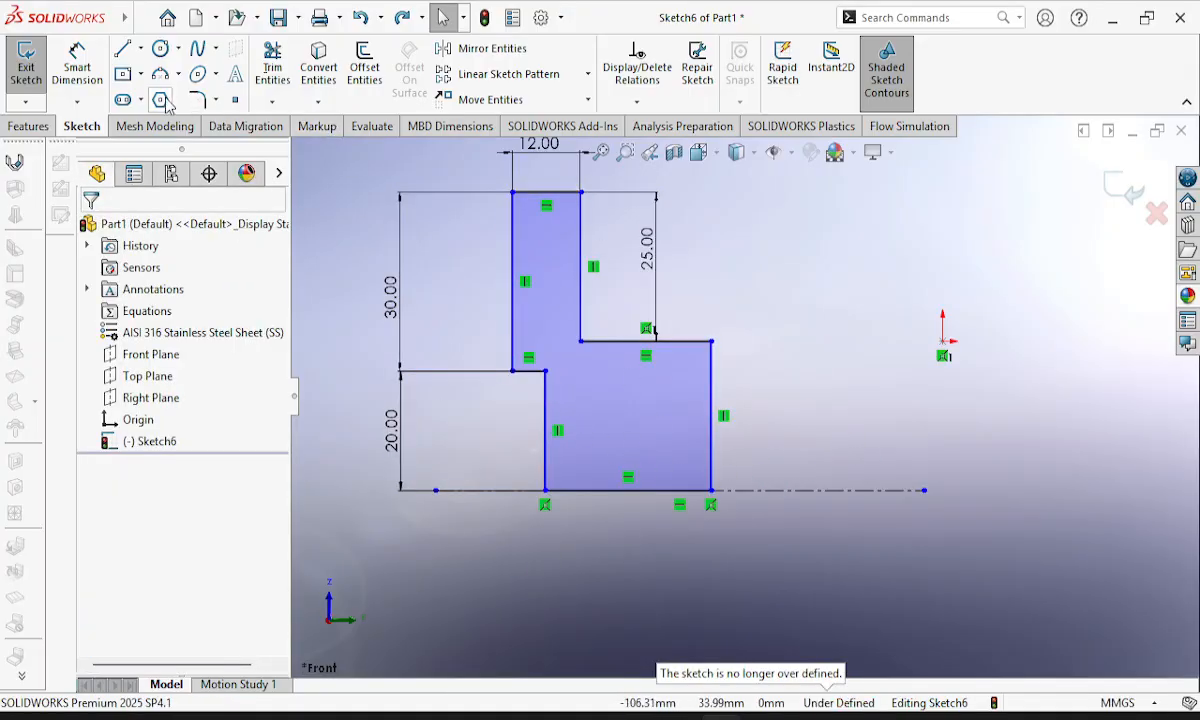
Dimension the short horizontal step line at the top of the recess and set the recess depth to 5 mm.
{"action": "left_click", "coordinate": [80, 65]}
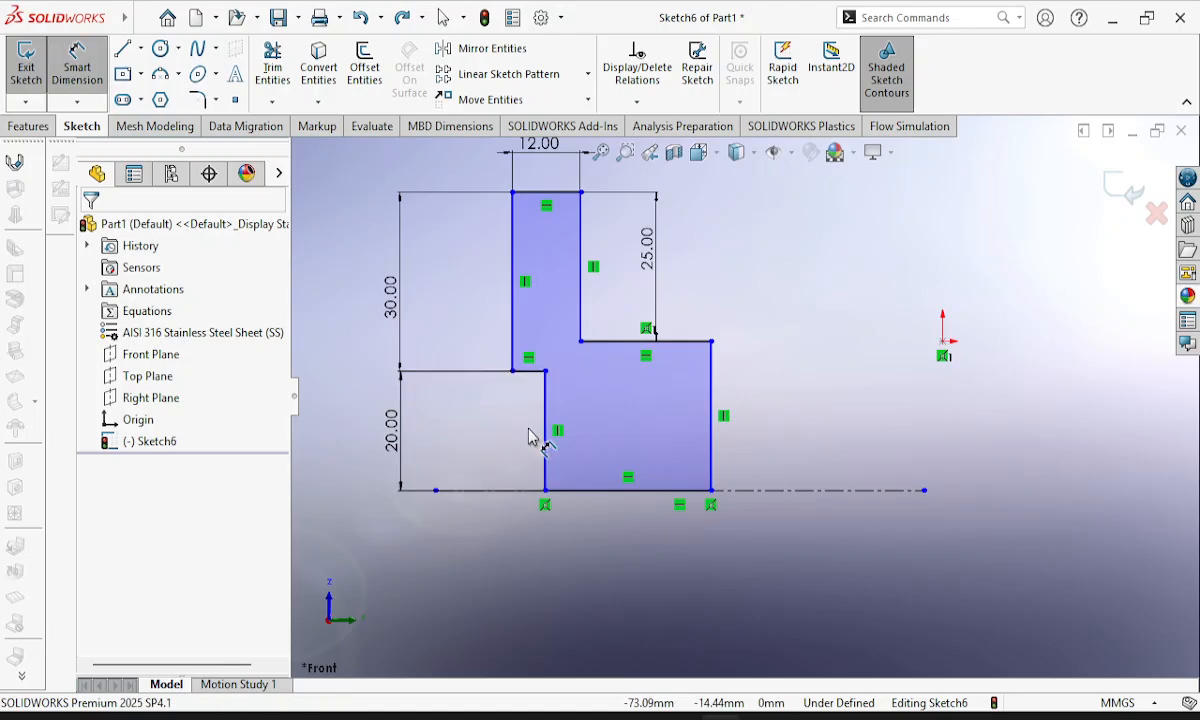
{"action": "scroll", "coordinate": [528, 429], "scroll_direction": "up", "scroll_amount": 2}
{"action": "scroll", "coordinate": [530, 437], "scroll_direction": "down", "scroll_amount": 3}
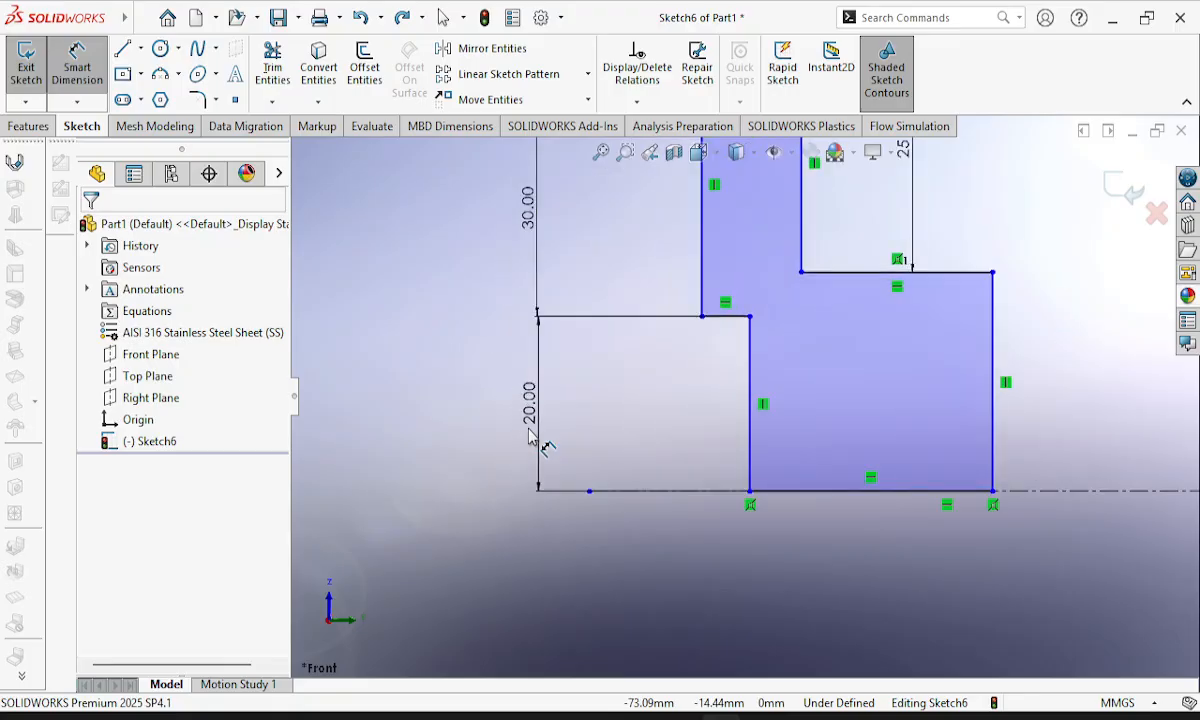
{"action": "left_click", "coordinate": [738, 327]}
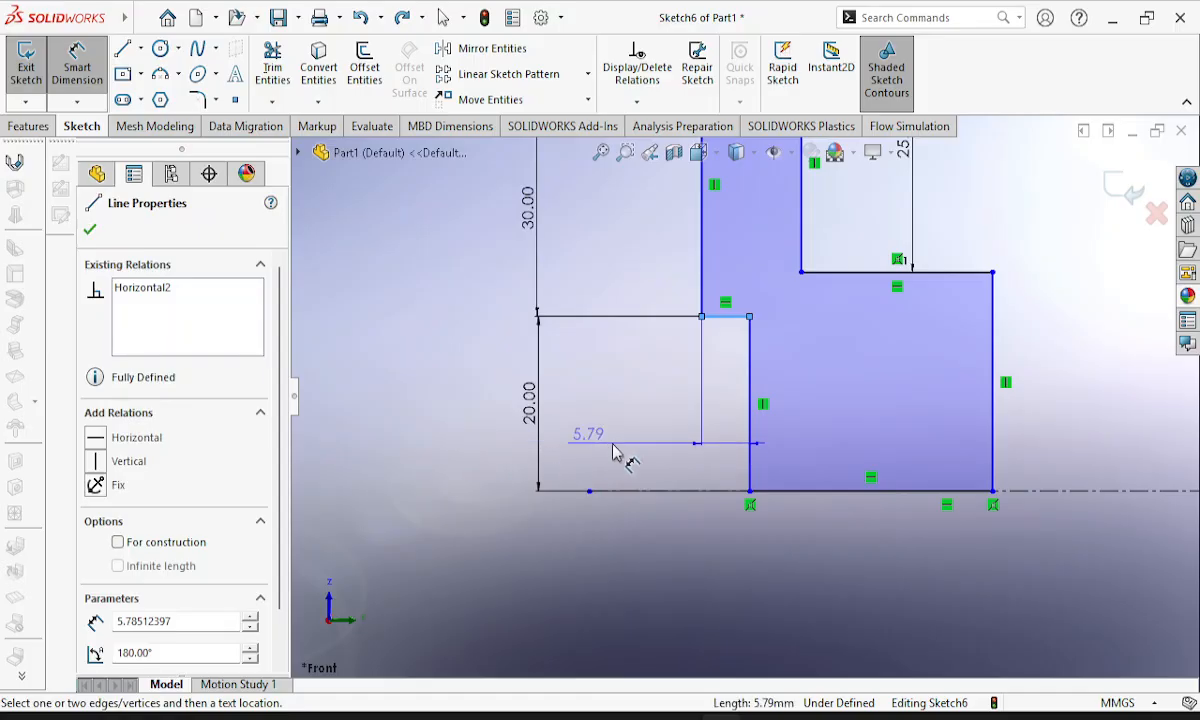
{"action": "left_click", "coordinate": [656, 449]}
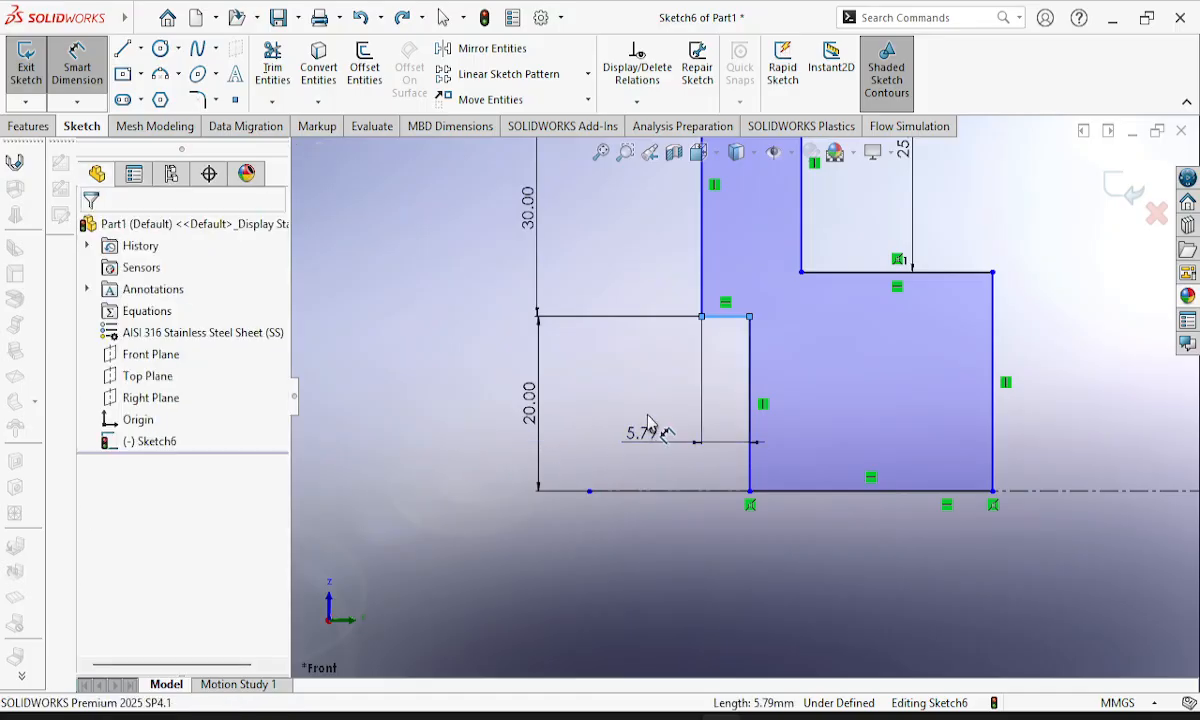
{"action": "left_click", "coordinate": [648, 424]}
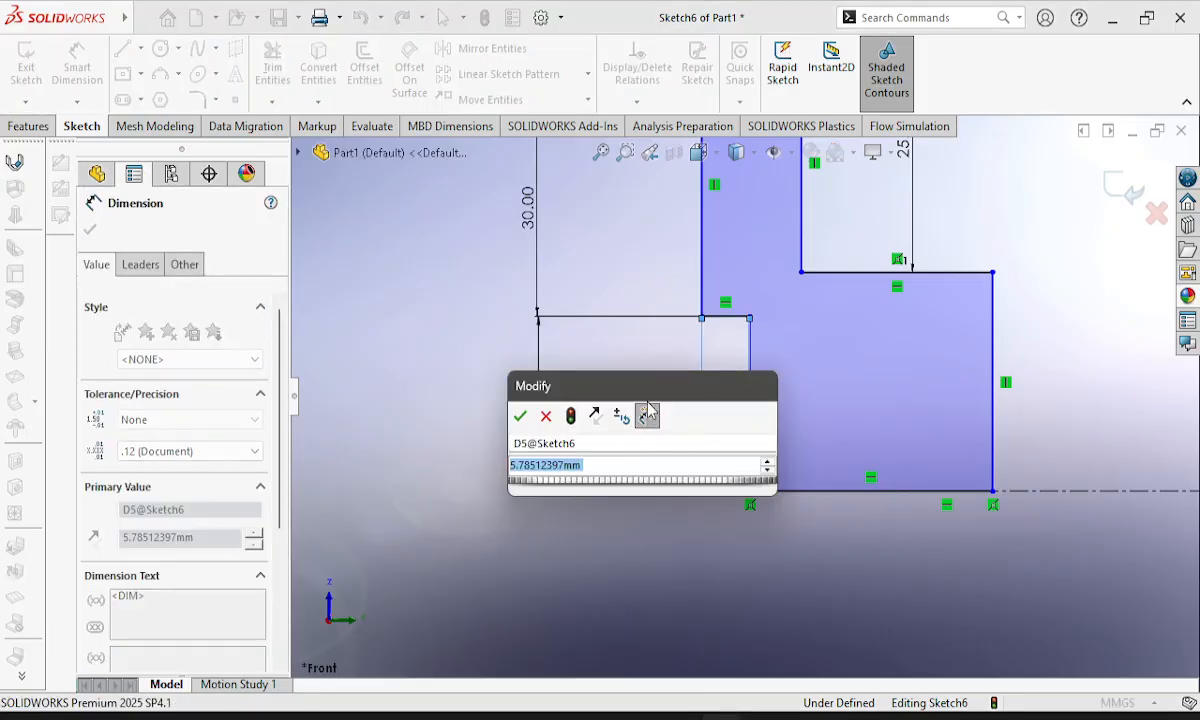
{"action": "type", "text": "5"}
{"action": "key", "text": "Return"}
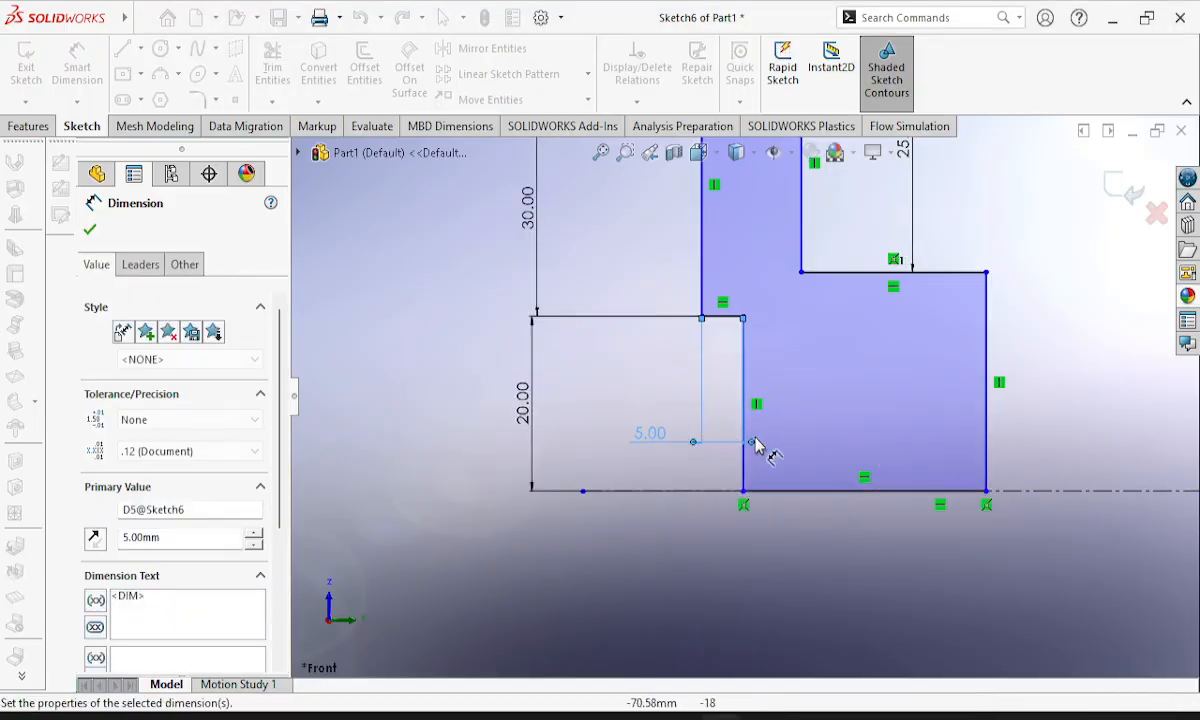
Dimension the profile's bottom edge along the centerline and set its length to 45 mm.
{"action": "left_click", "coordinate": [881, 504]}
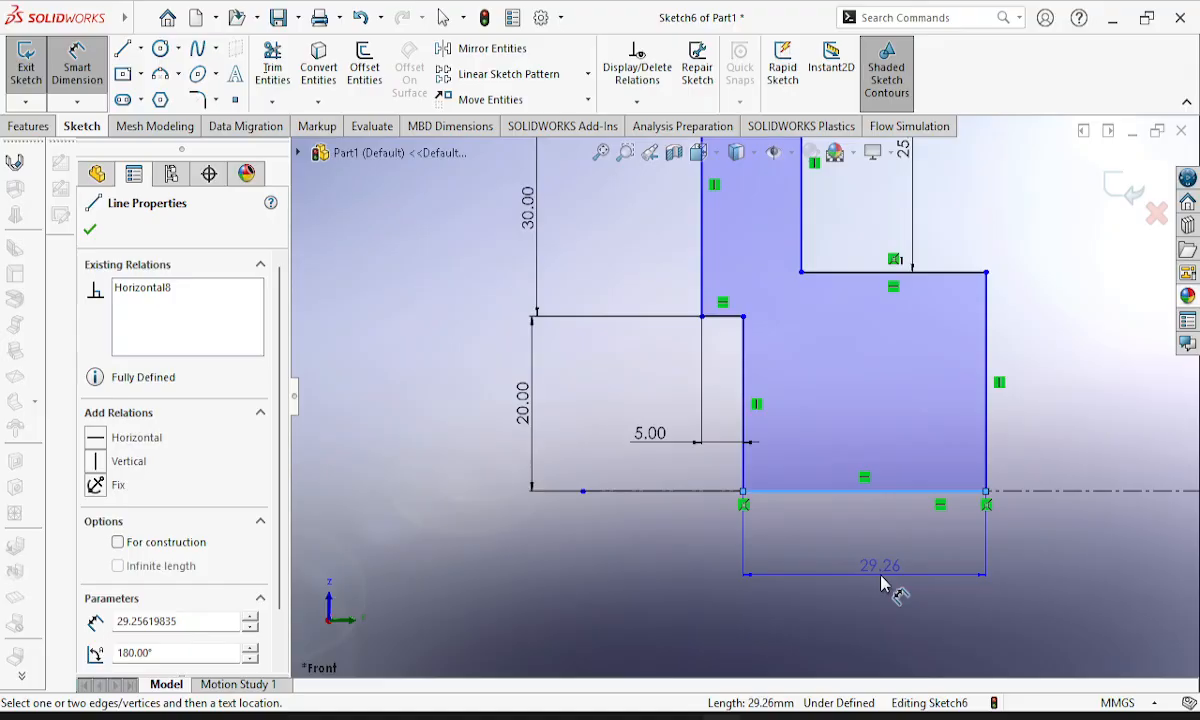
{"action": "left_click", "coordinate": [881, 579]}
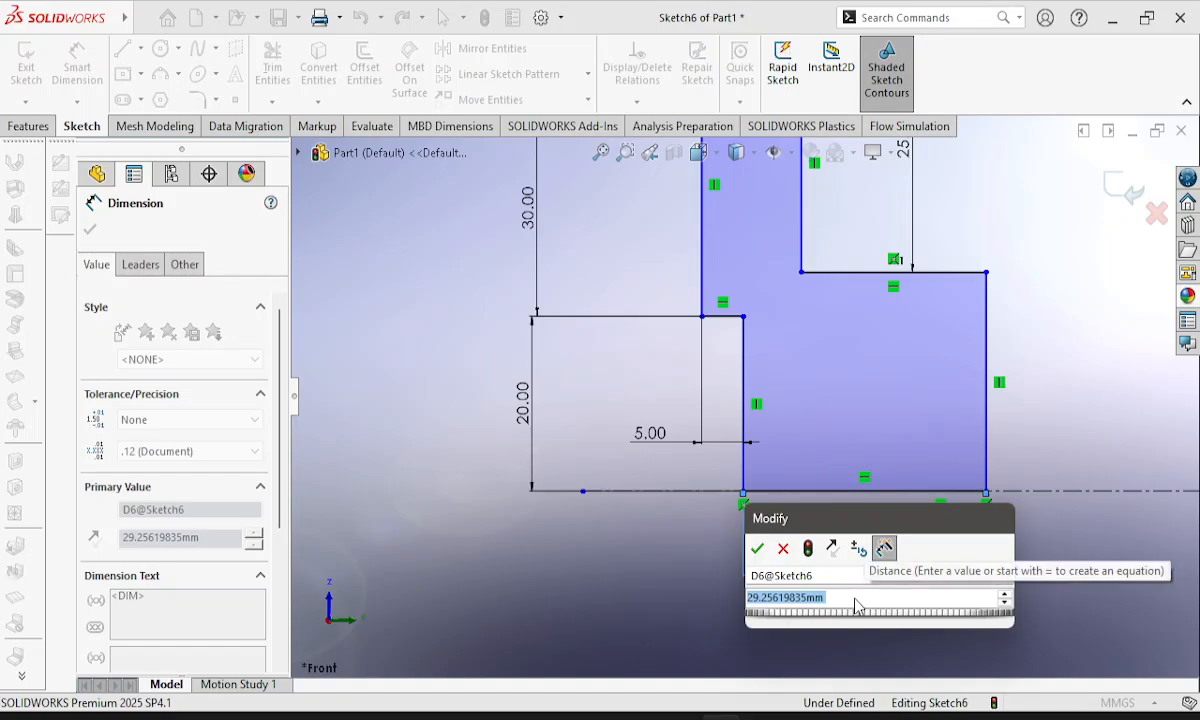
{"action": "type", "text": "40"}
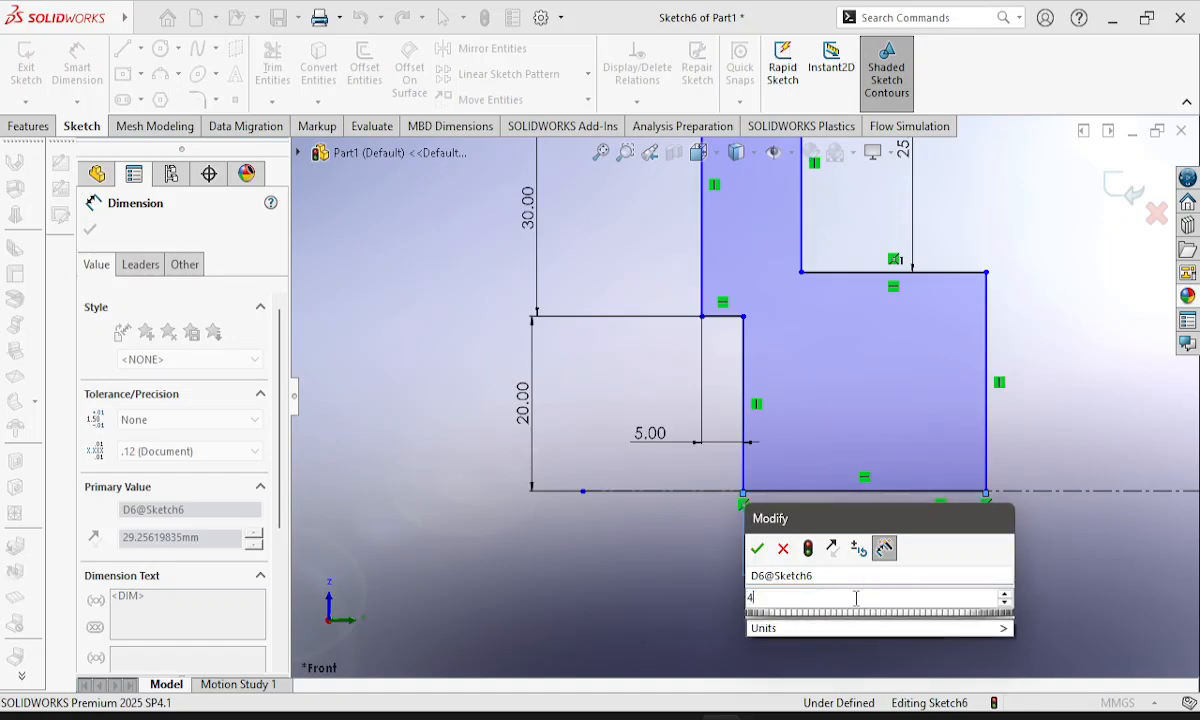
{"action": "key", "text": "Return"}
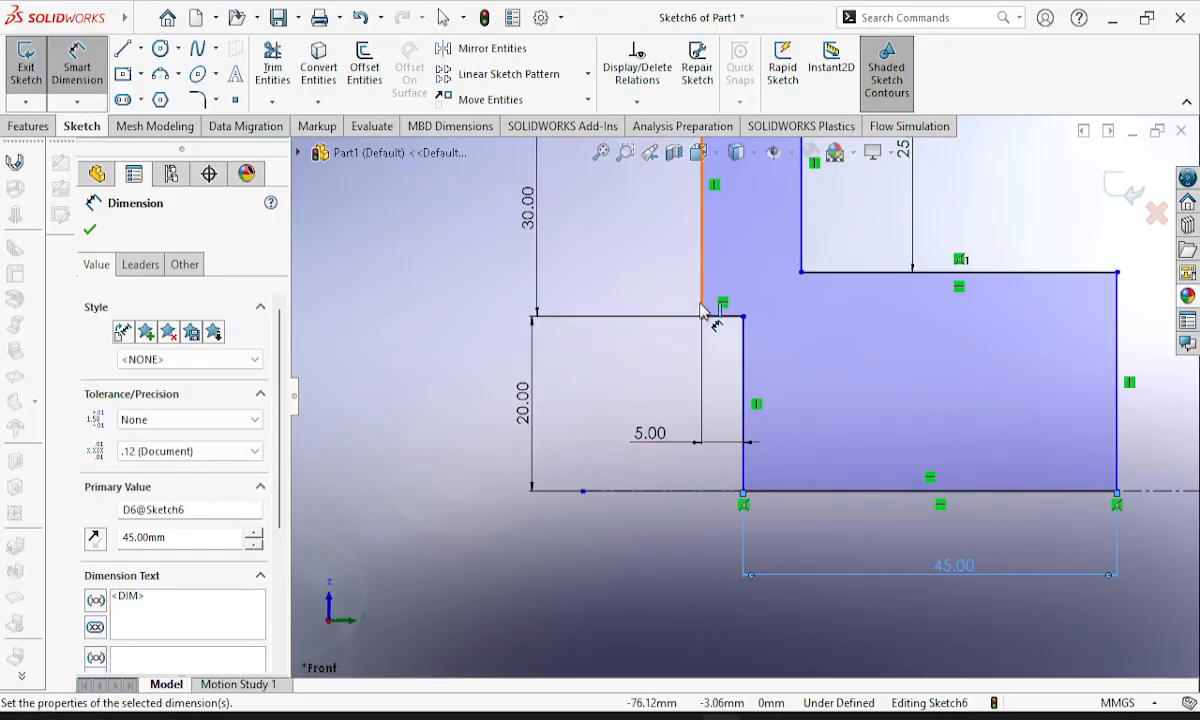
Try to add a length dimension to the hub's upper horizontal line.
{"action": "left_click", "coordinate": [1000, 270]}
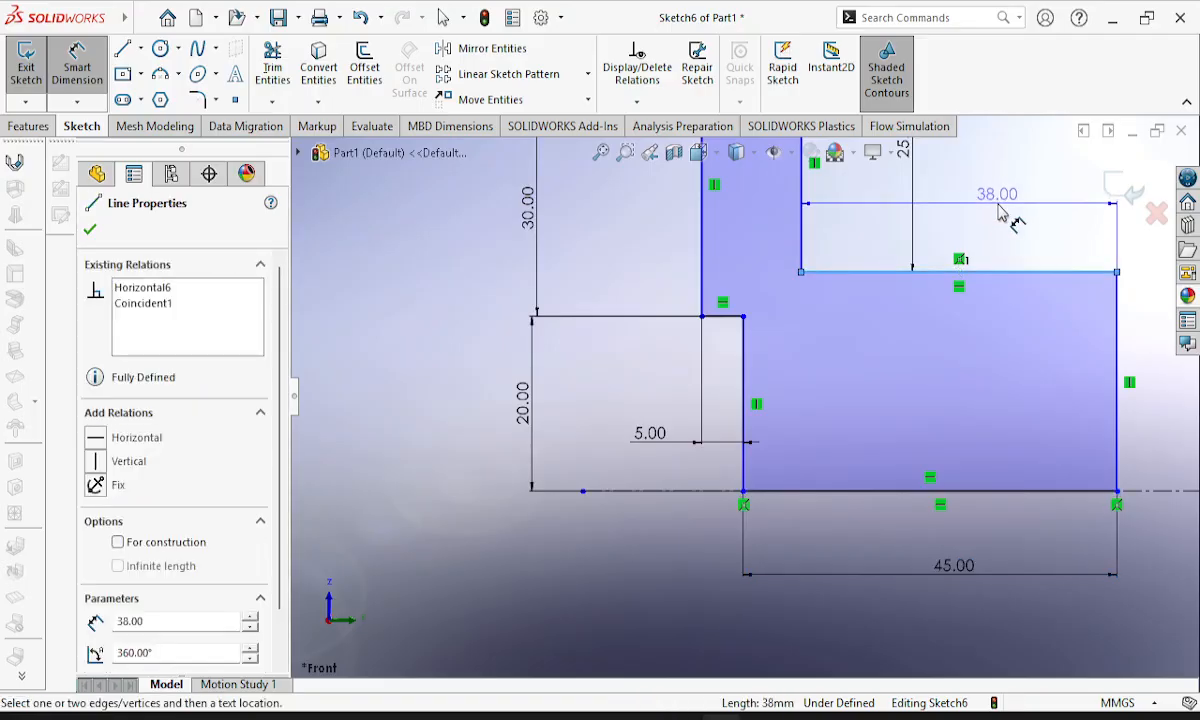
{"action": "left_click", "coordinate": [1000, 212]}
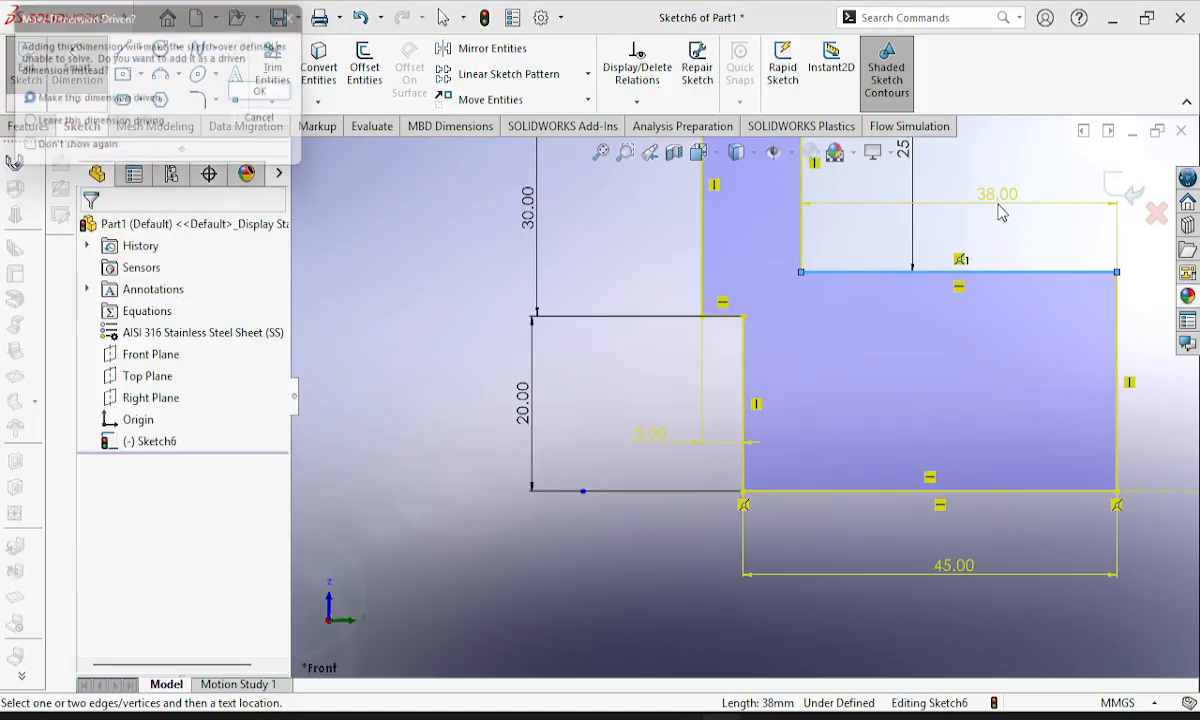
{"action": "left_click", "coordinate": [272, 121]}
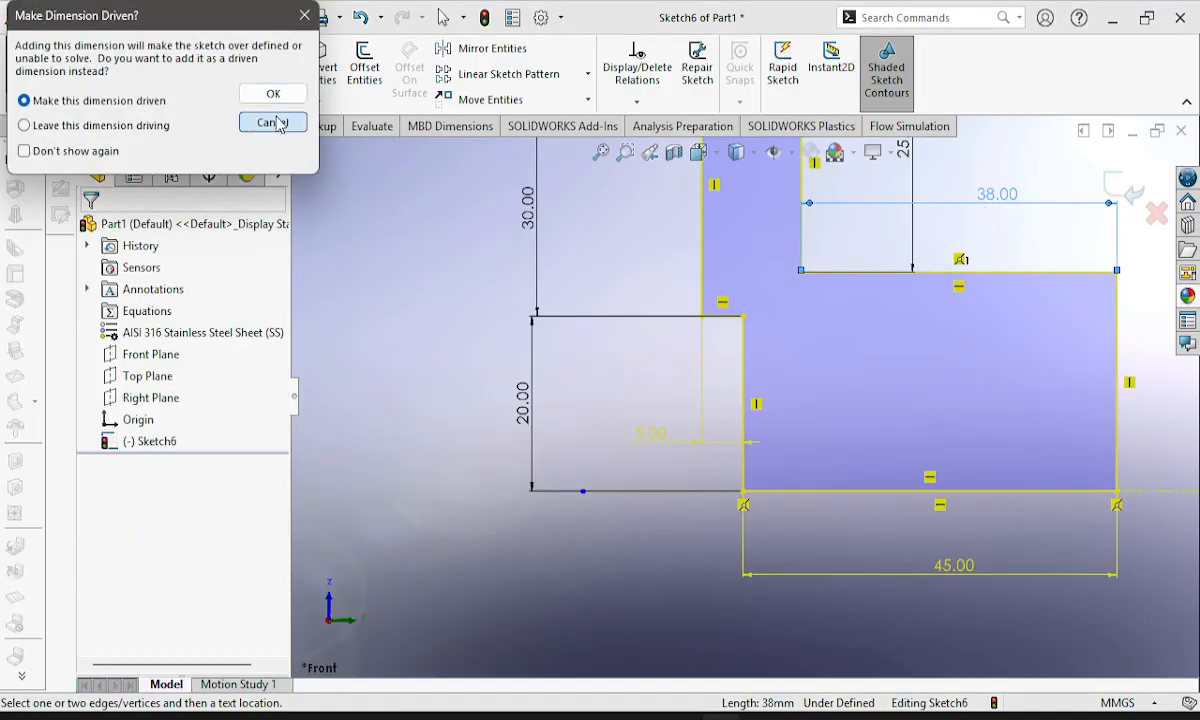
{"action": "mouse_move", "coordinate": [1067, 307]}
{"action": "middle_mouse_down"}
{"action": "mouse_move", "coordinate": [999, 415]}
{"action": "mouse_move", "coordinate": [1031, 270]}
{"action": "mouse_move", "coordinate": [1069, 316]}
{"action": "mouse_move", "coordinate": [1060, 355]}
{"action": "mouse_move", "coordinate": [1013, 380]}
{"action": "mouse_move", "coordinate": [1013, 287]}
{"action": "mouse_move", "coordinate": [986, 370]}
{"action": "middle_mouse_up"}
{"action": "mouse_move", "coordinate": [1060, 377]}
{"action": "middle_mouse_down"}
{"action": "mouse_move", "coordinate": [1012, 332]}
{"action": "mouse_move", "coordinate": [1015, 287]}
{"action": "middle_mouse_up"}
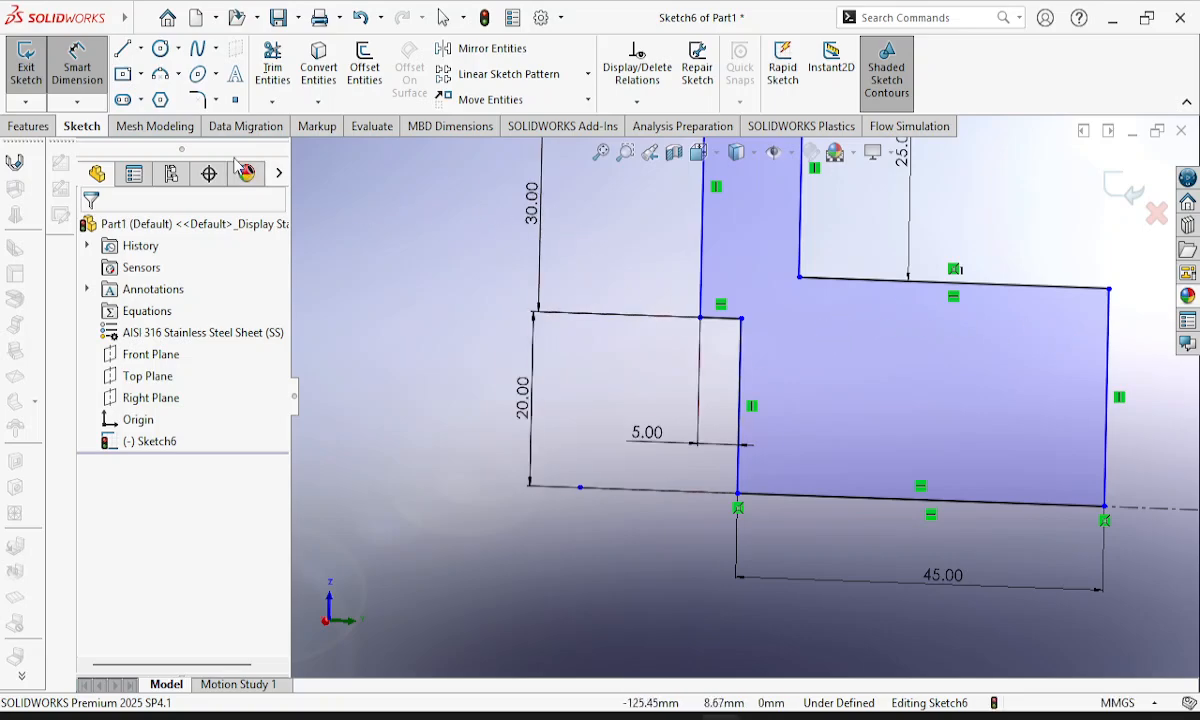
{"action": "key", "text": "Escape"}
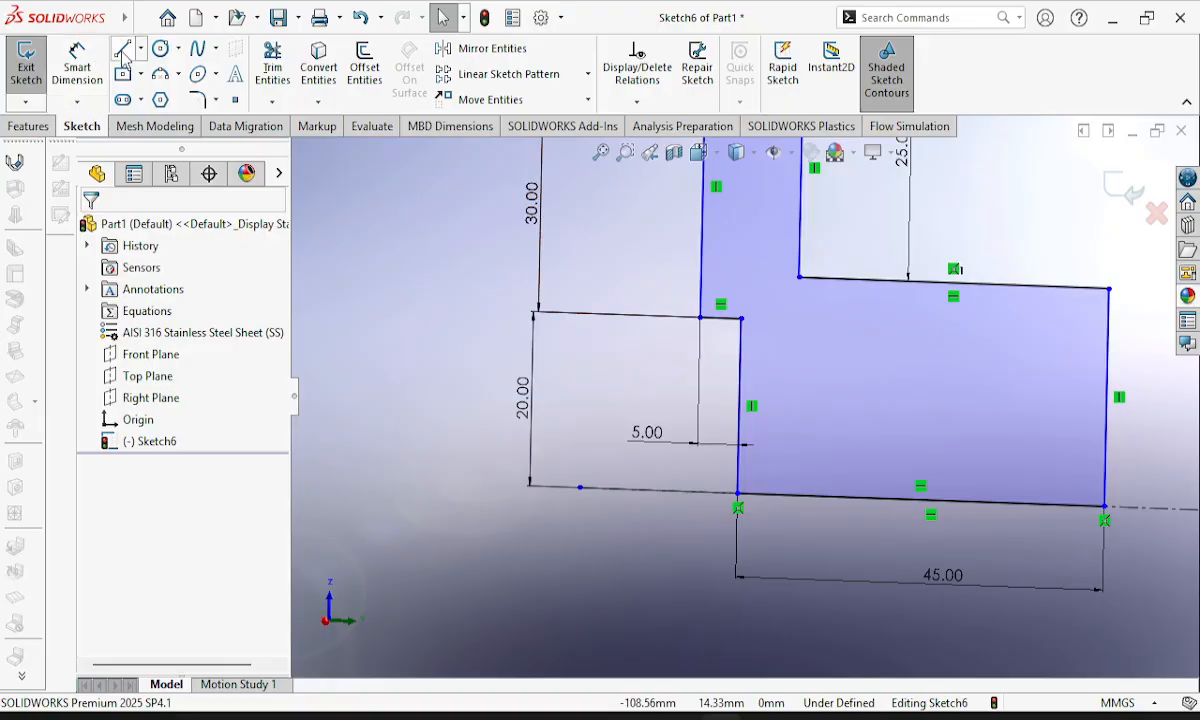
Sketch a recess step from the hub's vertical end line: a horizontal line about 5 mm inward, then a vertical line down to the centerline.
{"action": "left_click", "coordinate": [1108, 335]}
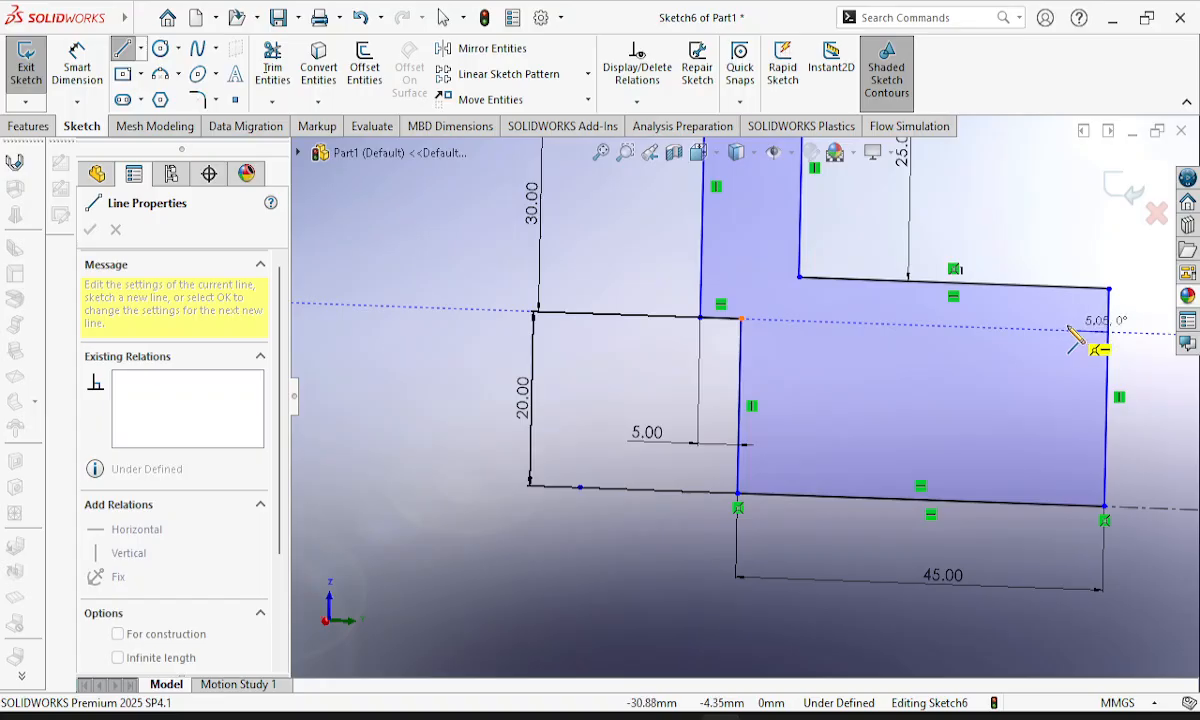
{"action": "left_click", "coordinate": [1067, 331]}
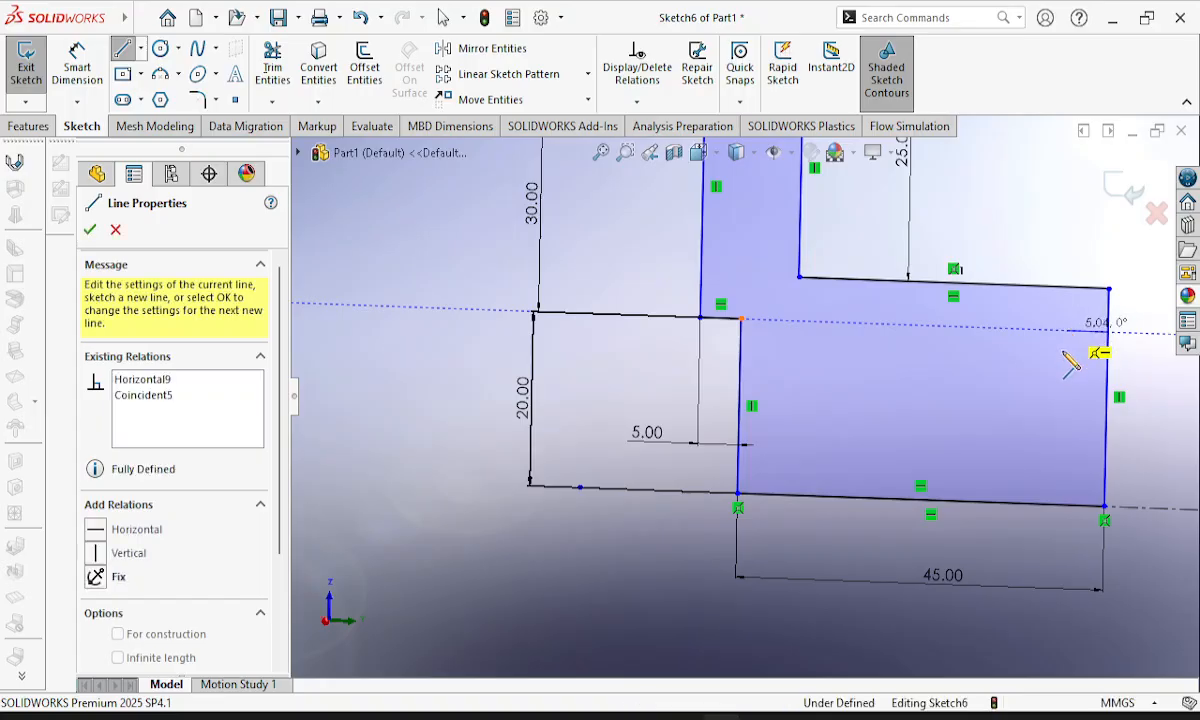
{"action": "left_click", "coordinate": [1065, 504]}
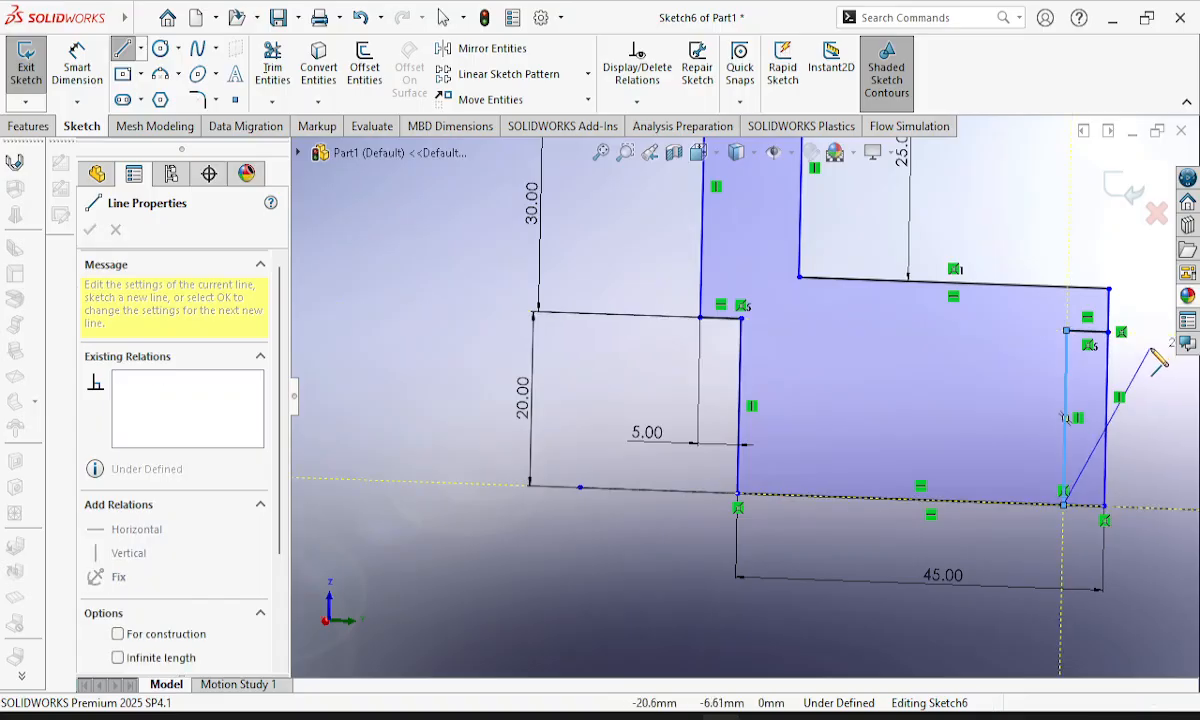
{"action": "key", "text": "Escape"}
{"action": "key", "text": "Escape"}
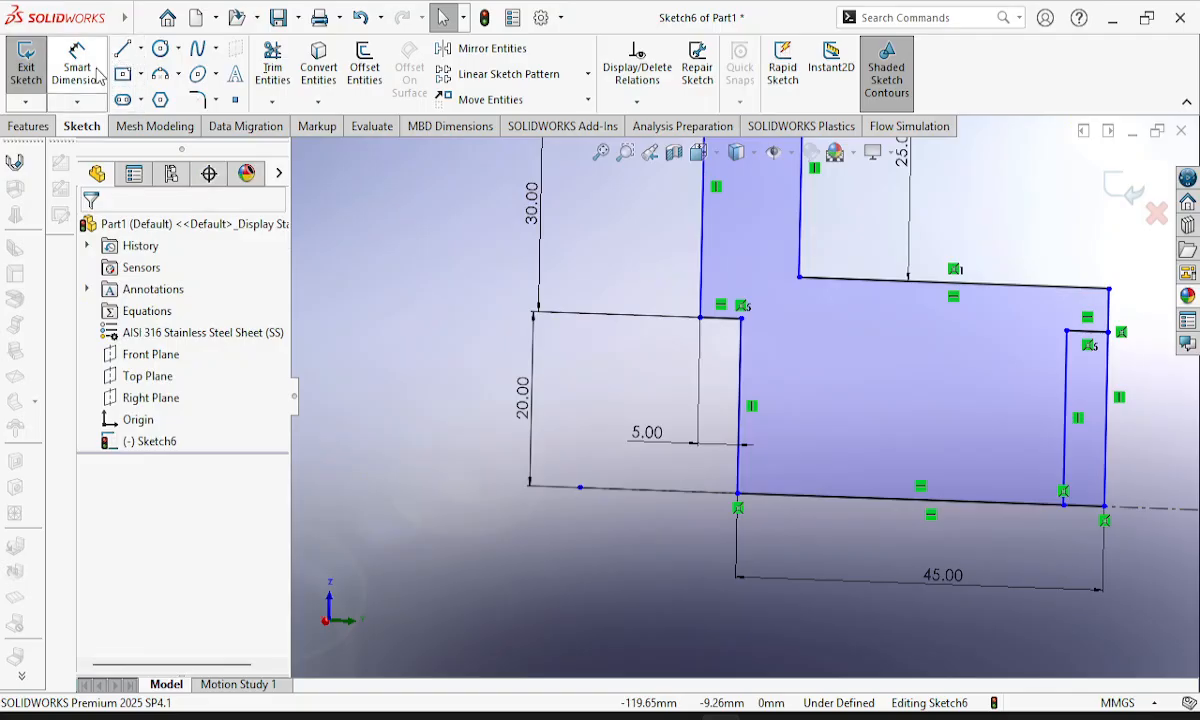
Trim the end line below the new step and the leftover bottom-edge segment, accepting deletion of the associated dimension.
{"action": "left_click", "coordinate": [272, 66]}
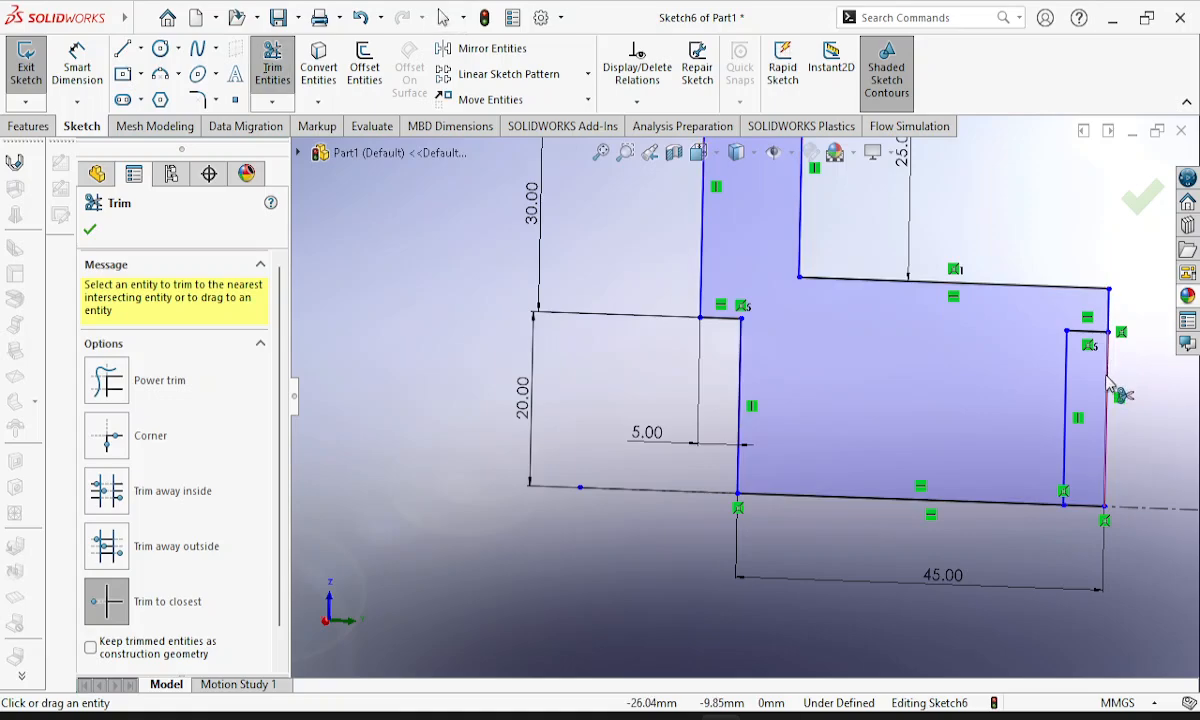
{"action": "left_click", "coordinate": [1106, 453]}
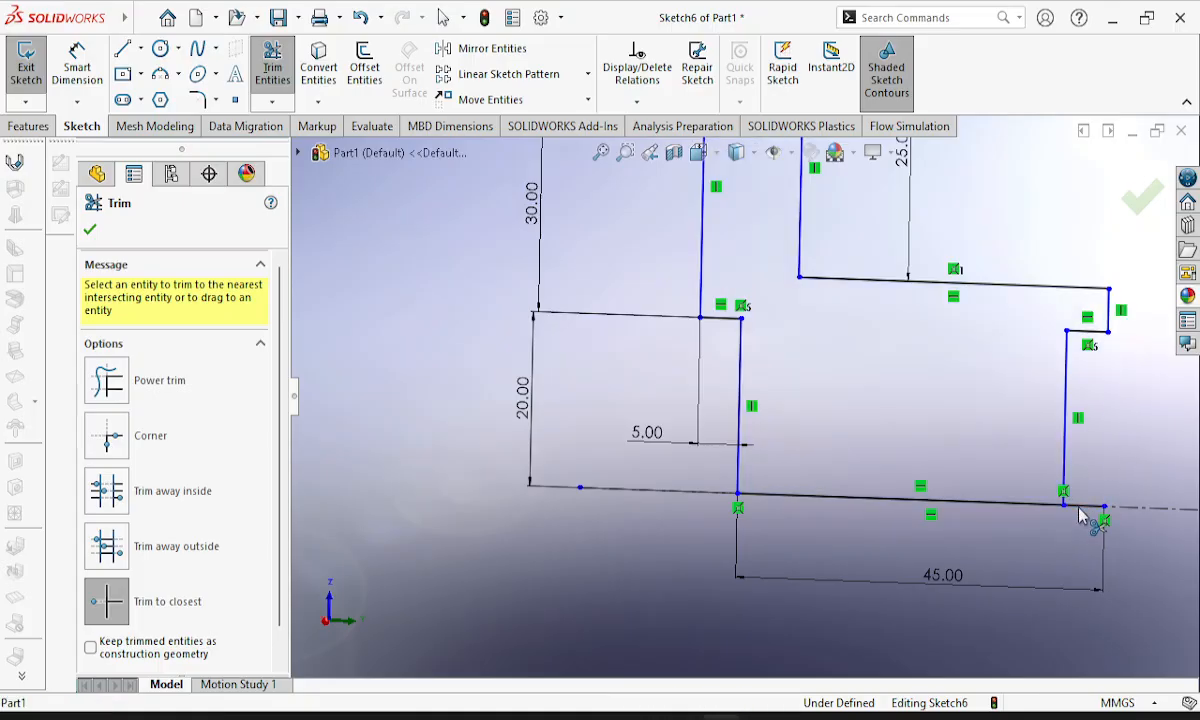
{"action": "left_click", "coordinate": [1080, 508]}
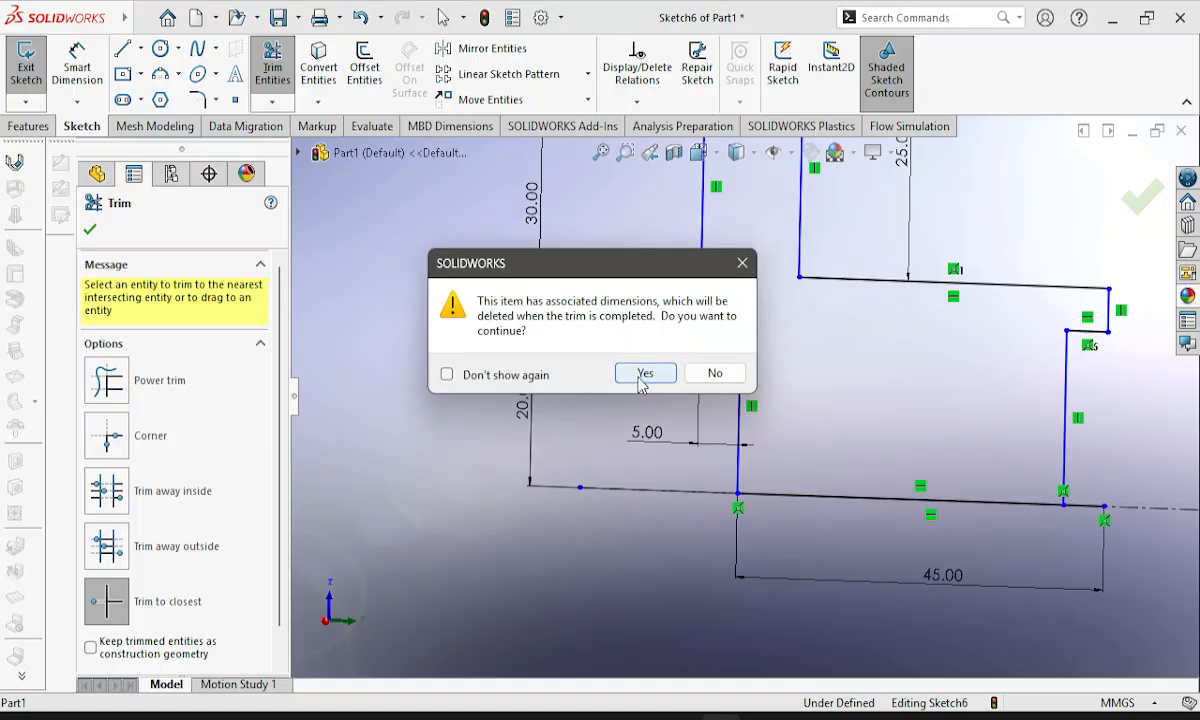
{"action": "left_click", "coordinate": [643, 376]}
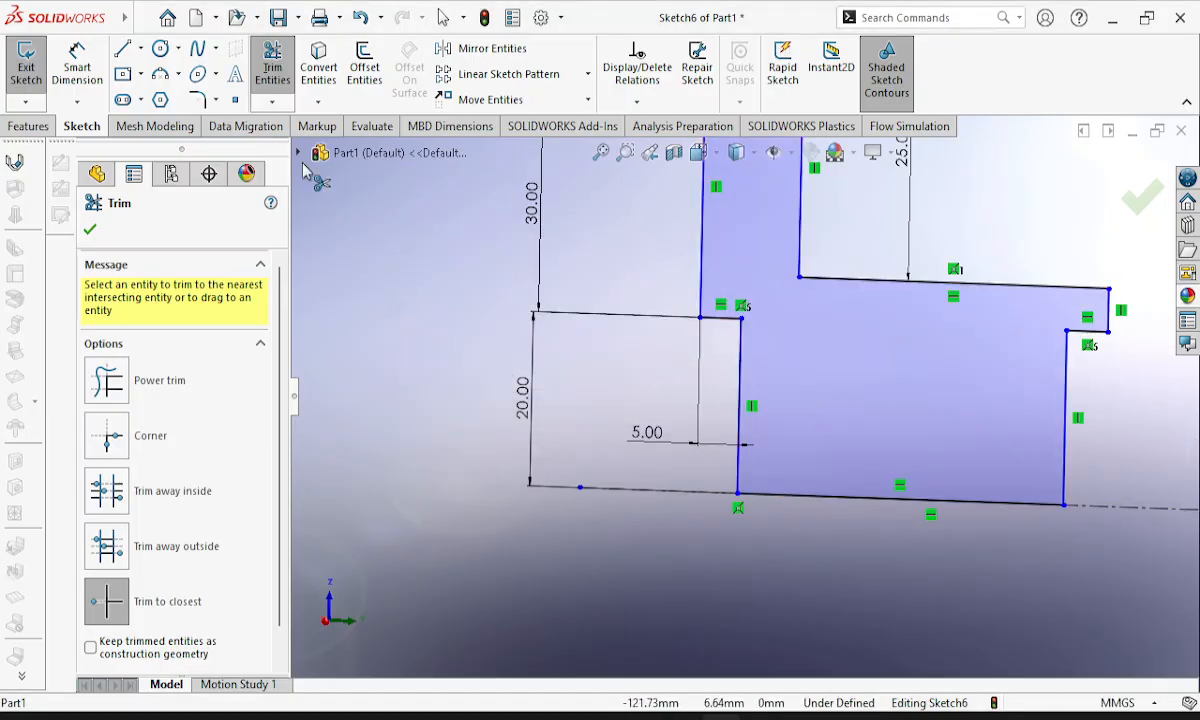
Dimension the short horizontal line of the hub-end recess and set its depth to 5 mm.
{"action": "left_click", "coordinate": [75, 66]}
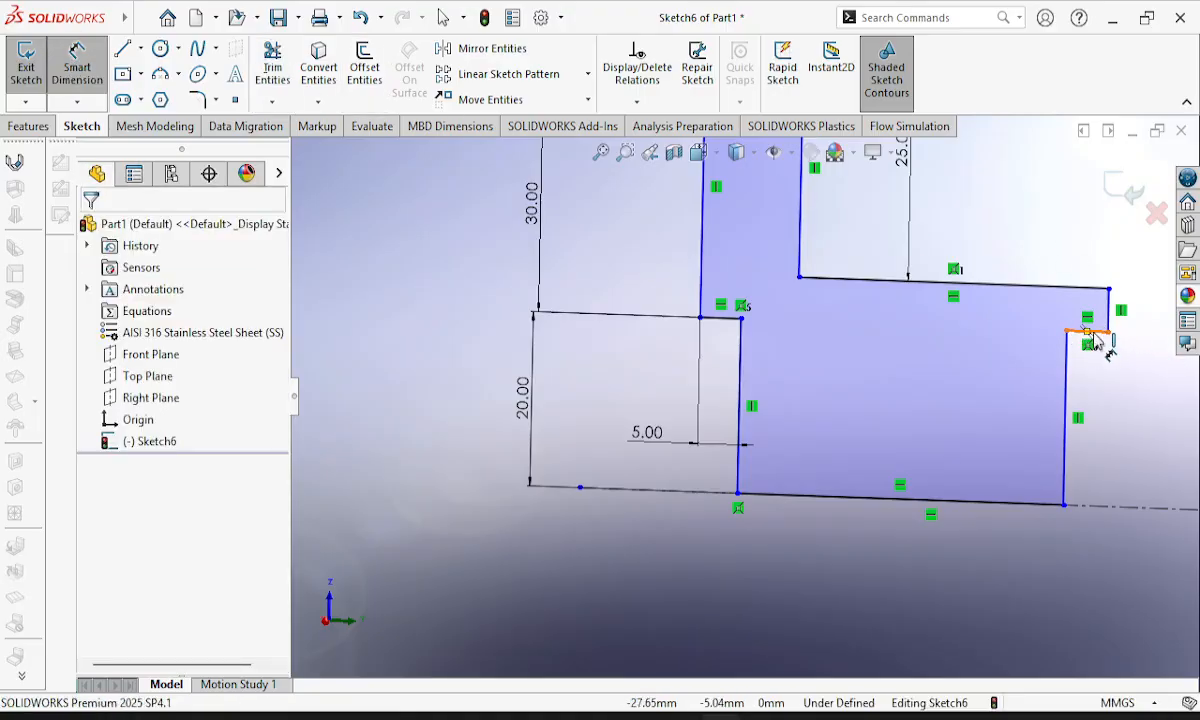
{"action": "left_click", "coordinate": [1103, 426]}
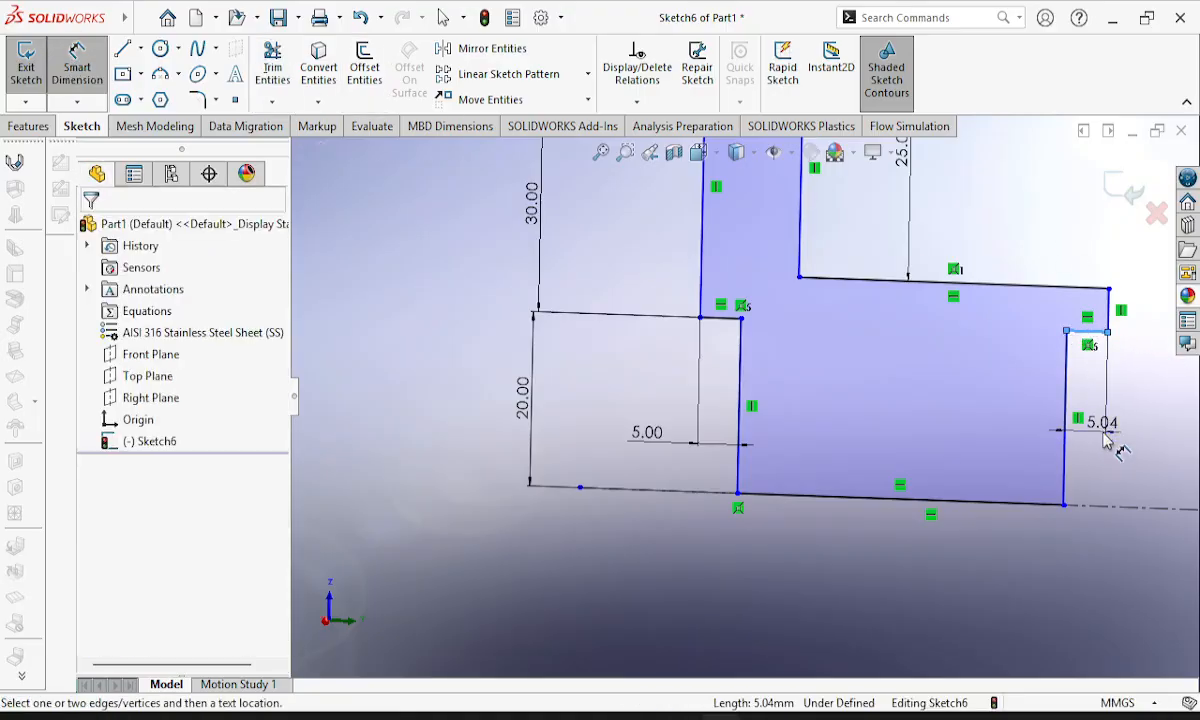
{"action": "left_click", "coordinate": [1150, 433]}
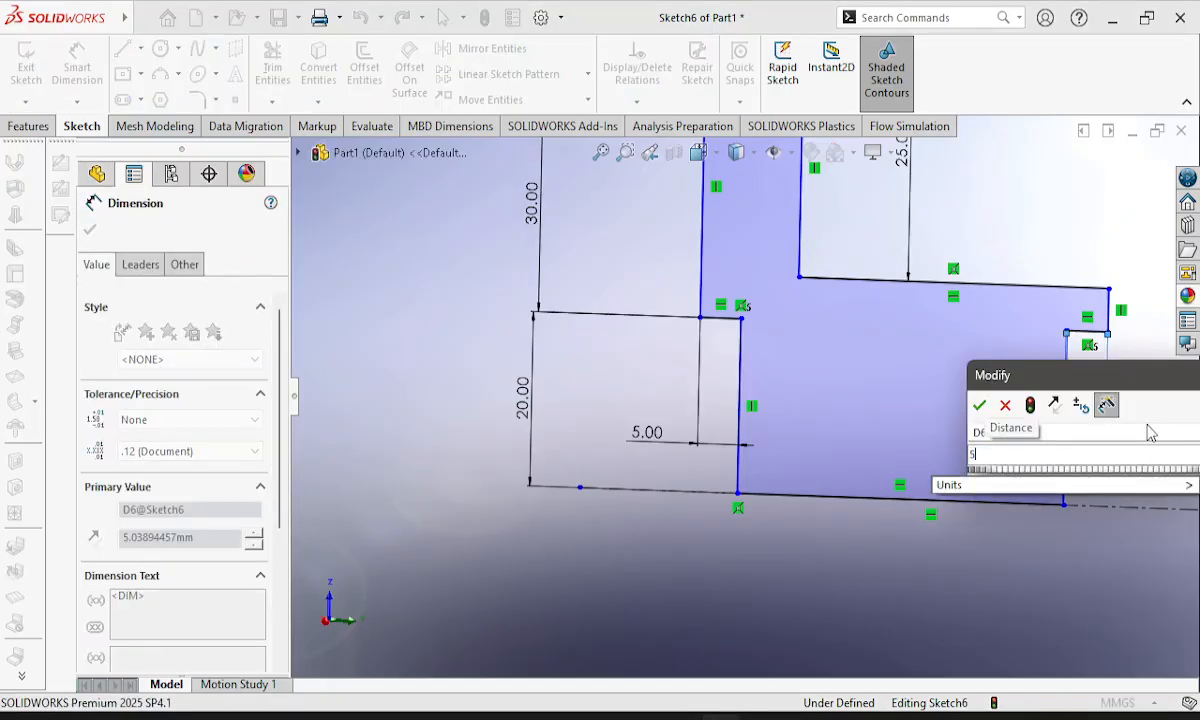
{"action": "key", "text": "Return"}
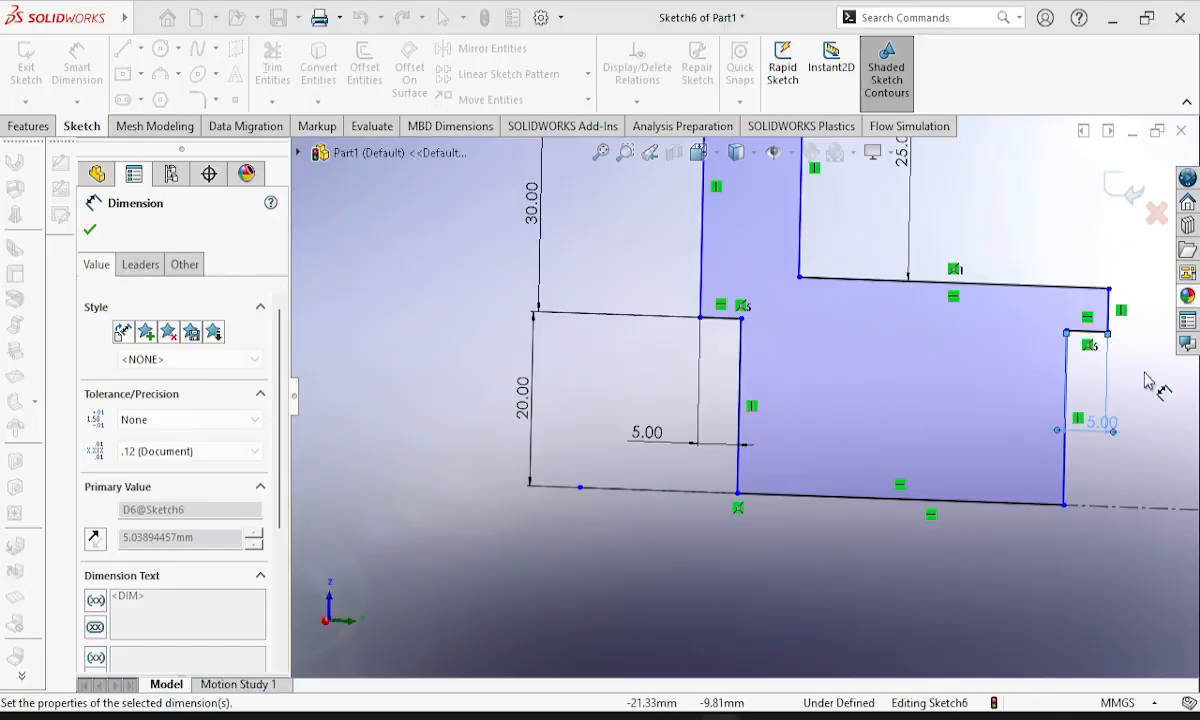
Try to add a length dimension to the short vertical line at the hub's end.
{"action": "left_click", "coordinate": [1108, 316]}
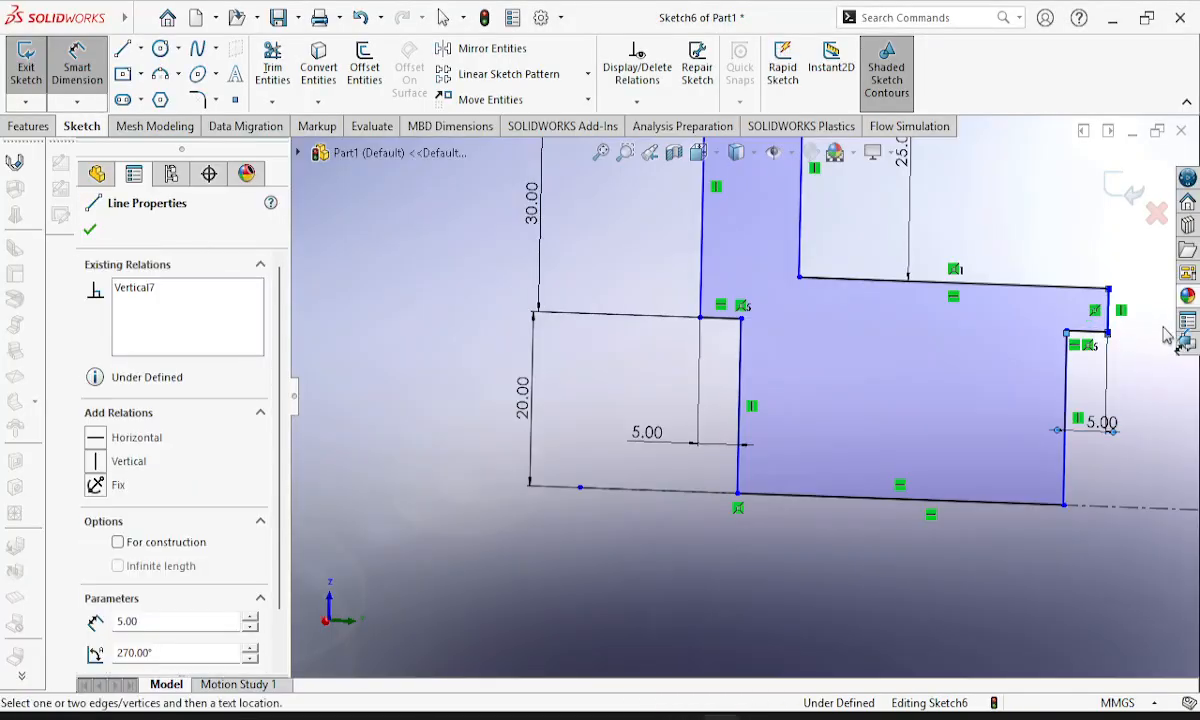
{"action": "left_click", "coordinate": [1138, 298]}
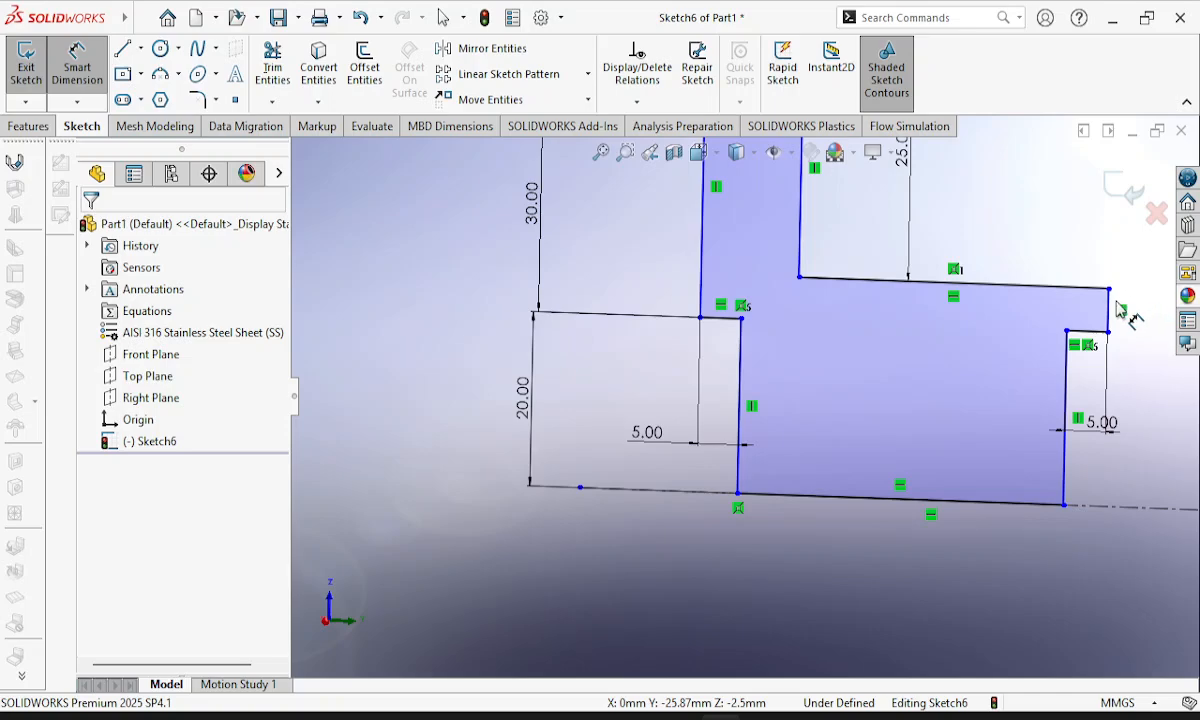
{"action": "left_click", "coordinate": [1111, 310]}
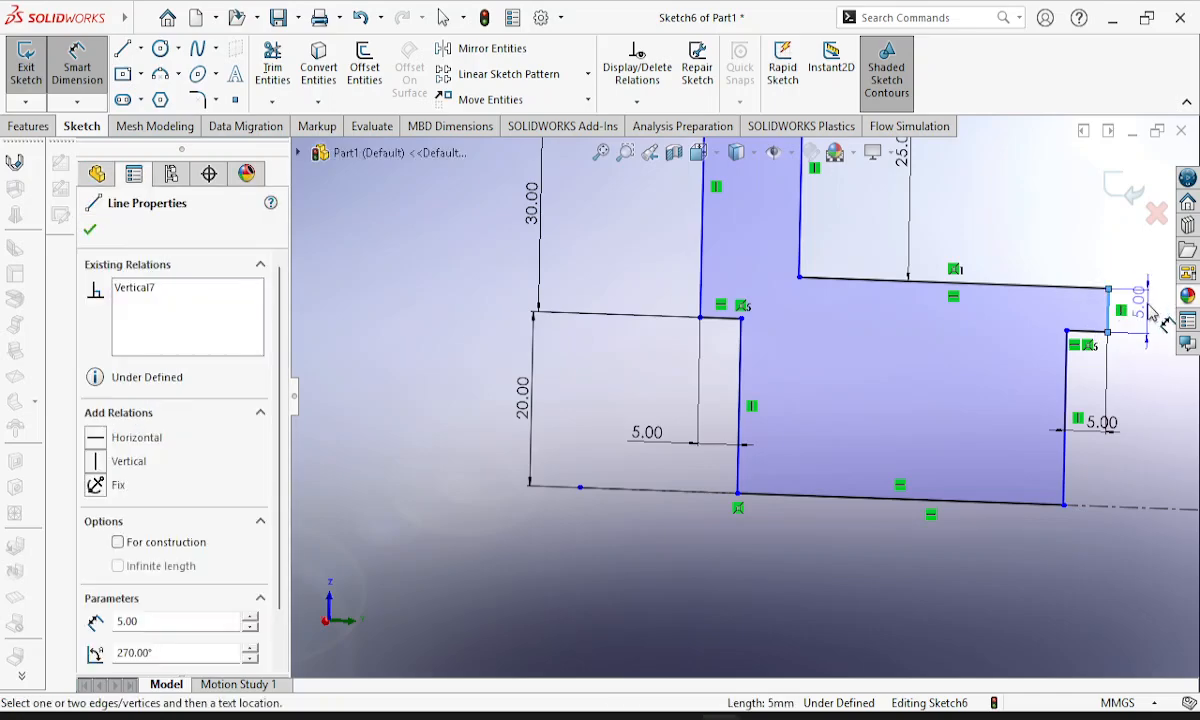
{"action": "left_click", "coordinate": [1155, 320]}
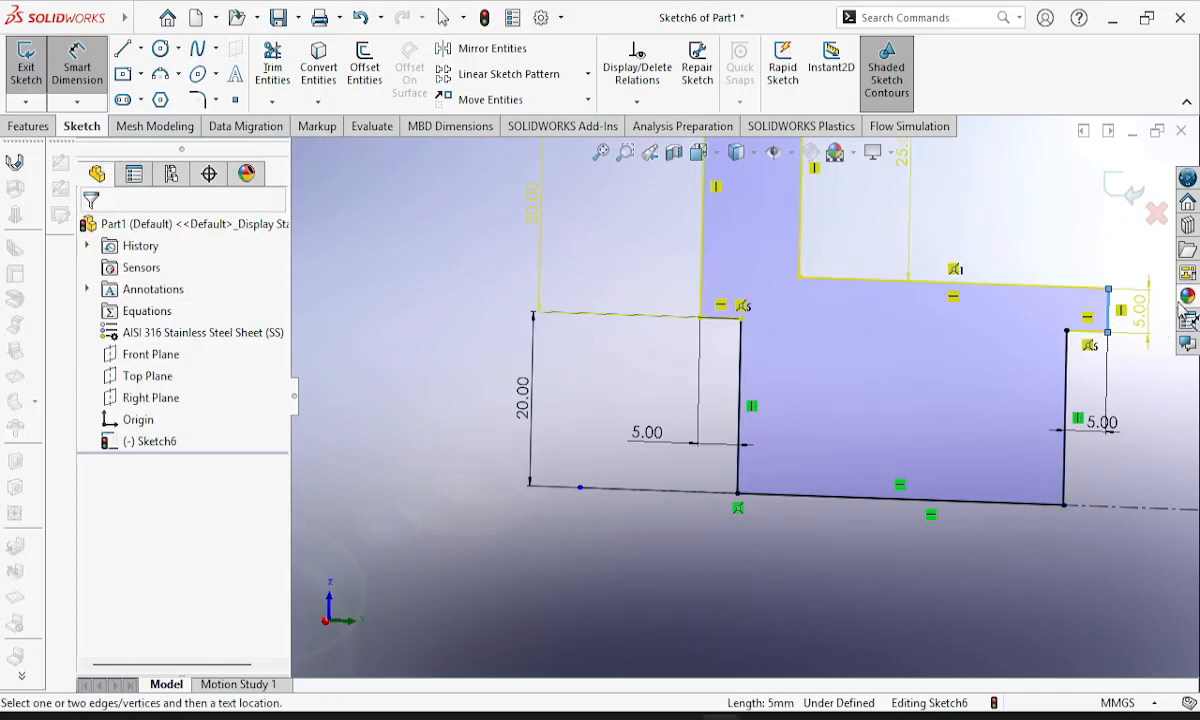
{"action": "left_click", "coordinate": [272, 121]}
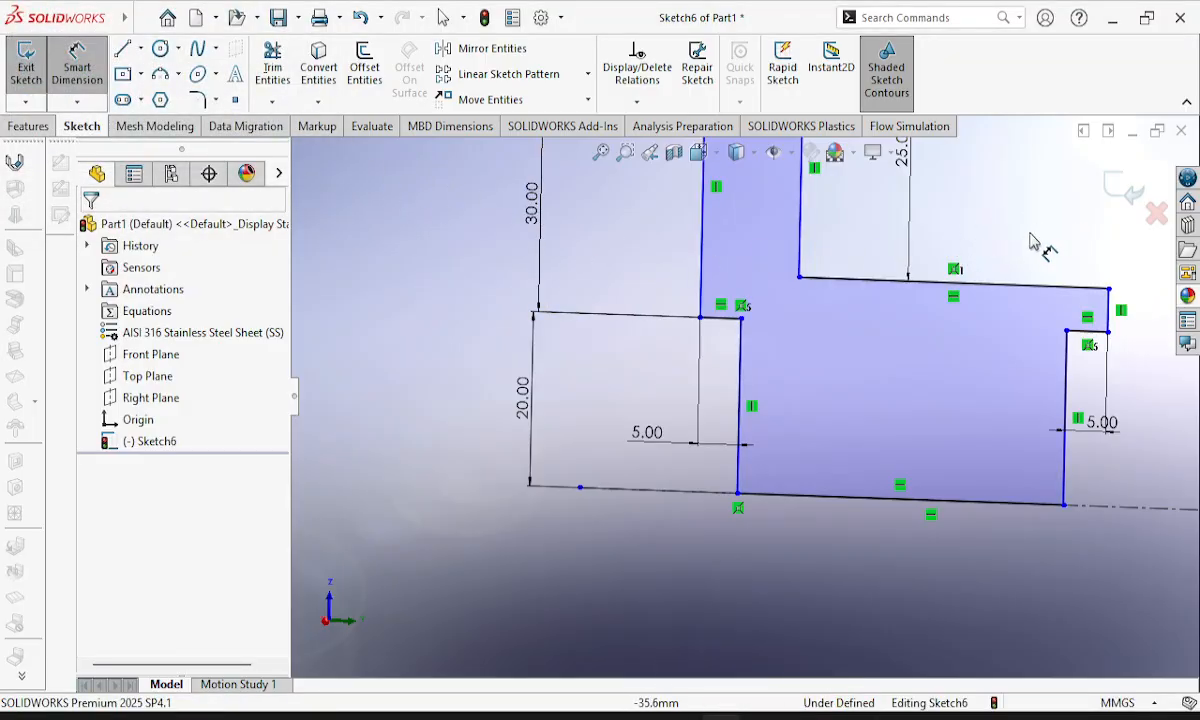
Try a 10 mm equal-distance sketch chamfer between the flange's 12 mm top edge and its hub-side vertical line, and undo it.
{"action": "mouse_move", "coordinate": [1045, 249]}
{"action": "middle_mouse_down"}
{"action": "mouse_move", "coordinate": [1039, 260]}
{"action": "mouse_move", "coordinate": [1050, 230]}
{"action": "mouse_move", "coordinate": [1053, 265]}
{"action": "mouse_move", "coordinate": [1020, 307]}
{"action": "middle_mouse_up"}
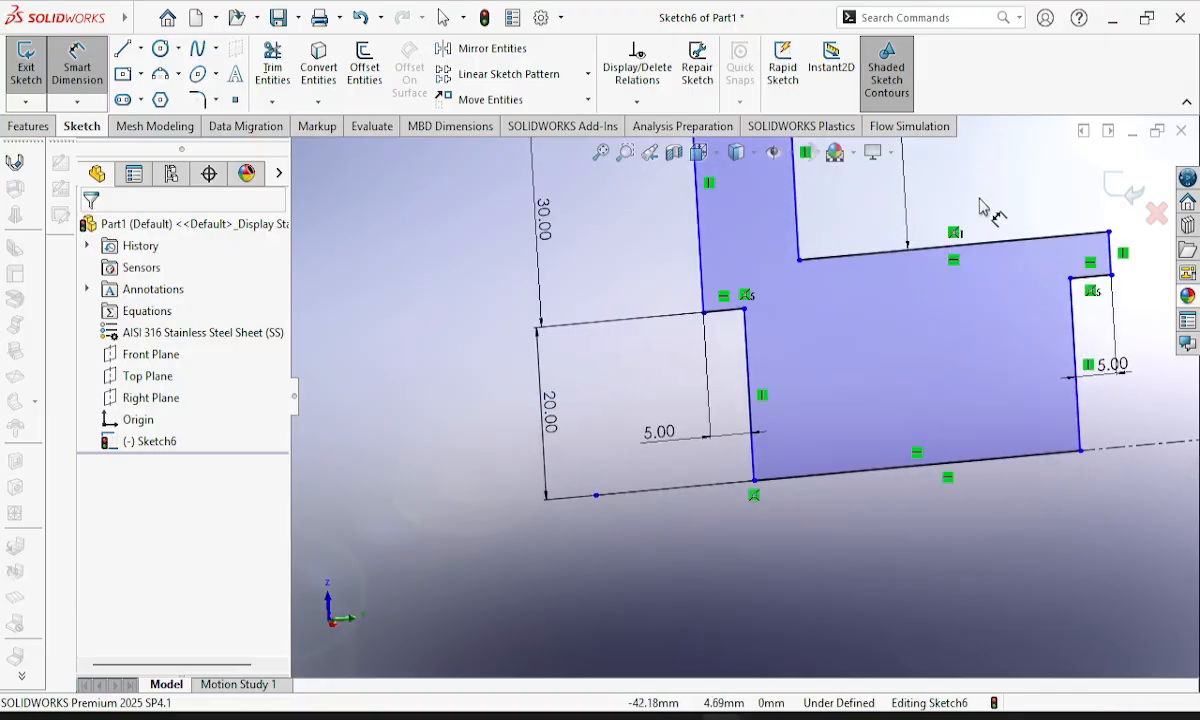
{"action": "left_click", "coordinate": [217, 102]}
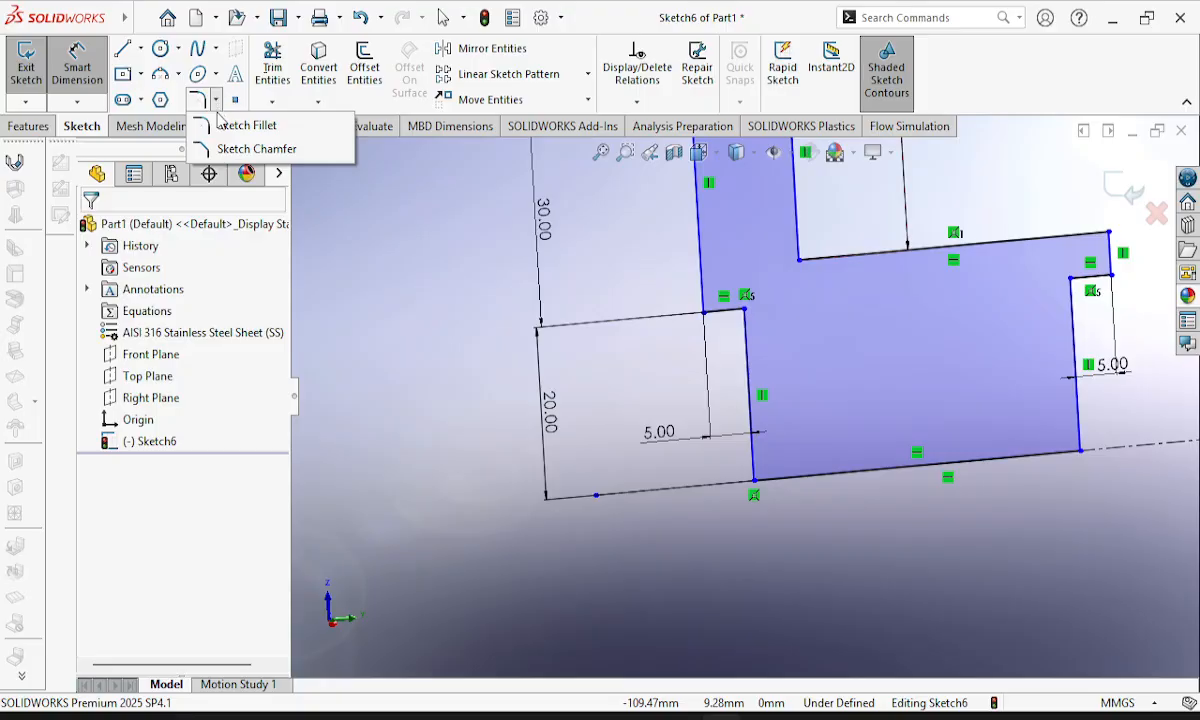
{"action": "left_click", "coordinate": [227, 150]}
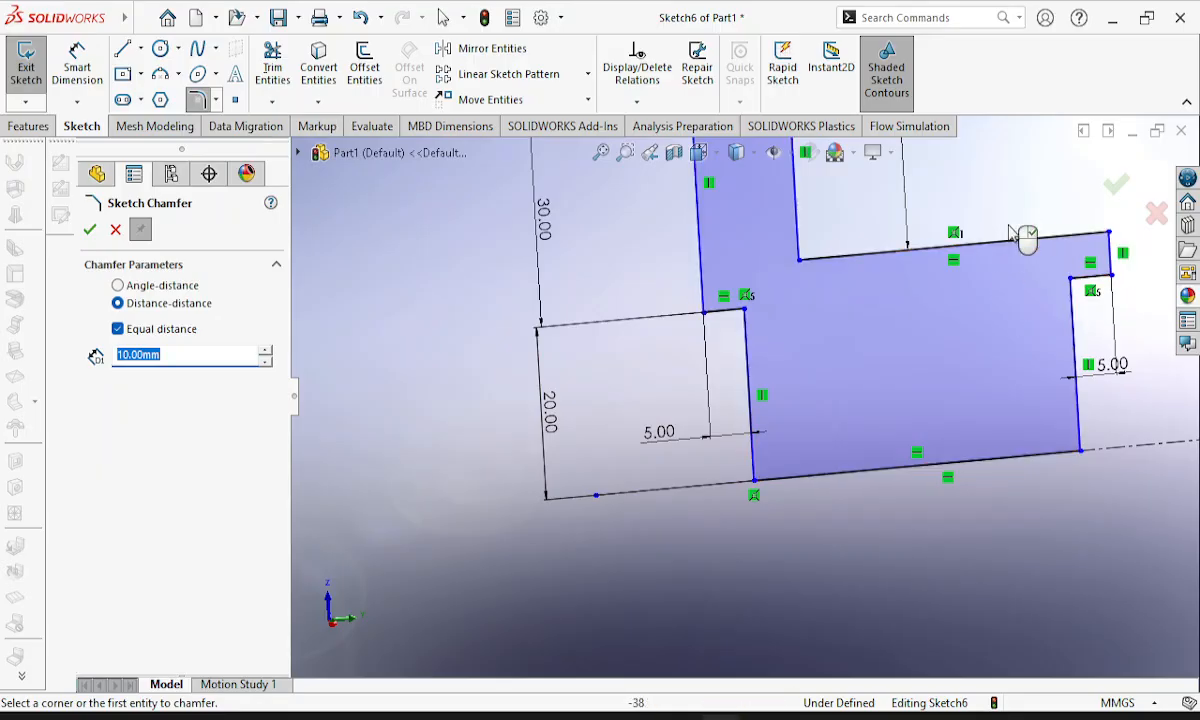
{"action": "mouse_move", "coordinate": [1018, 255]}
{"action": "middle_mouse_down"}
{"action": "mouse_move", "coordinate": [1004, 182]}
{"action": "mouse_move", "coordinate": [1012, 321]}
{"action": "mouse_move", "coordinate": [1000, 218]}
{"action": "middle_mouse_up"}
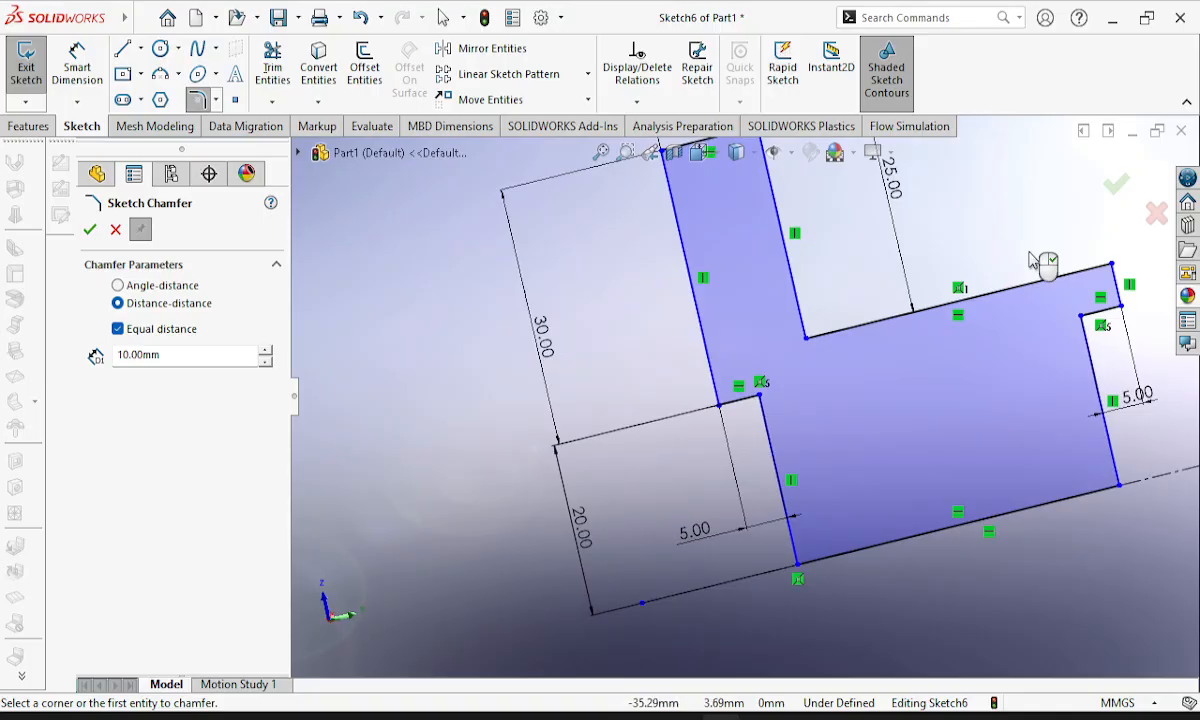
{"action": "mouse_move", "coordinate": [881, 317]}
{"action": "middle_mouse_down", "text": "ctrl"}
{"action": "mouse_move", "coordinate": [884, 240]}
{"action": "mouse_move", "coordinate": [777, 452]}
{"action": "middle_mouse_up", "text": "ctrl"}
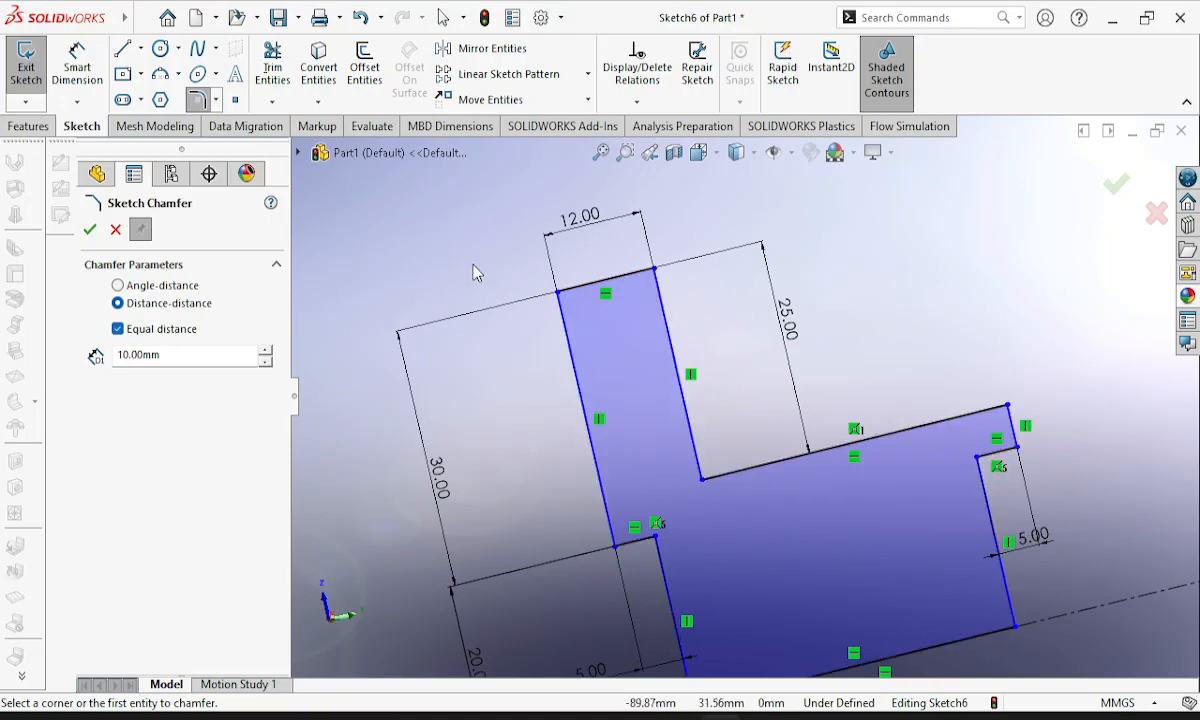
{"action": "left_click", "coordinate": [615, 282]}
{"action": "left_click", "coordinate": [668, 328]}
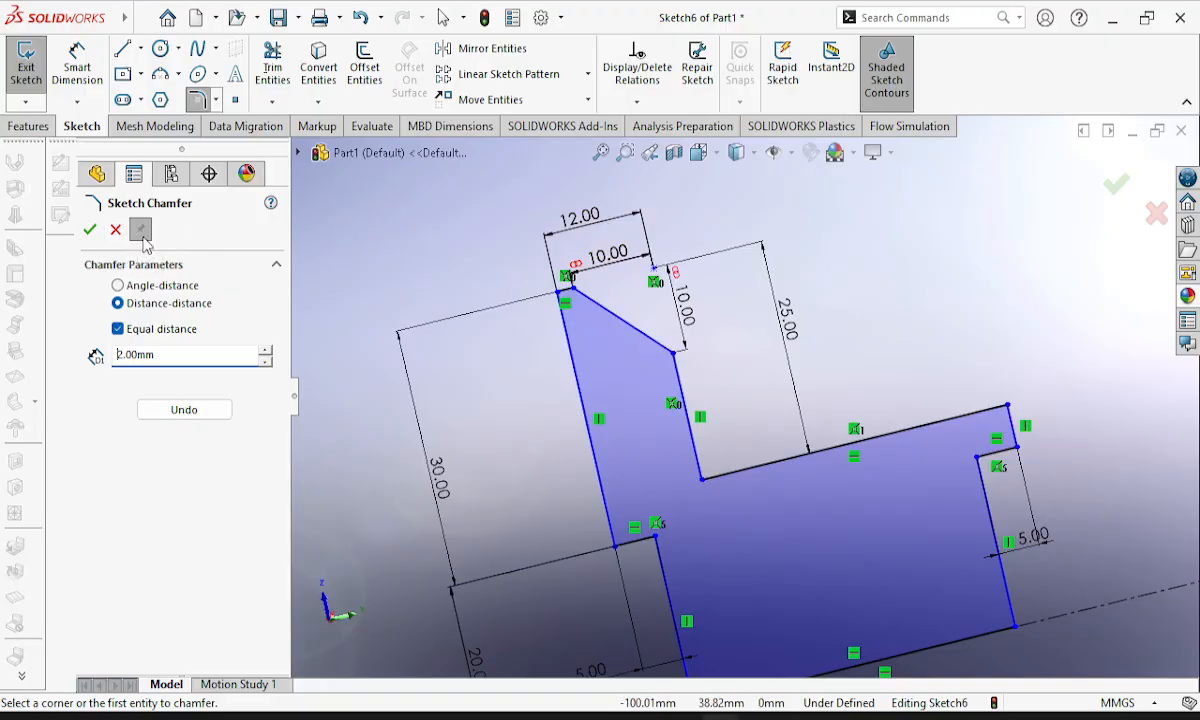
{"action": "left_click", "coordinate": [116, 232]}
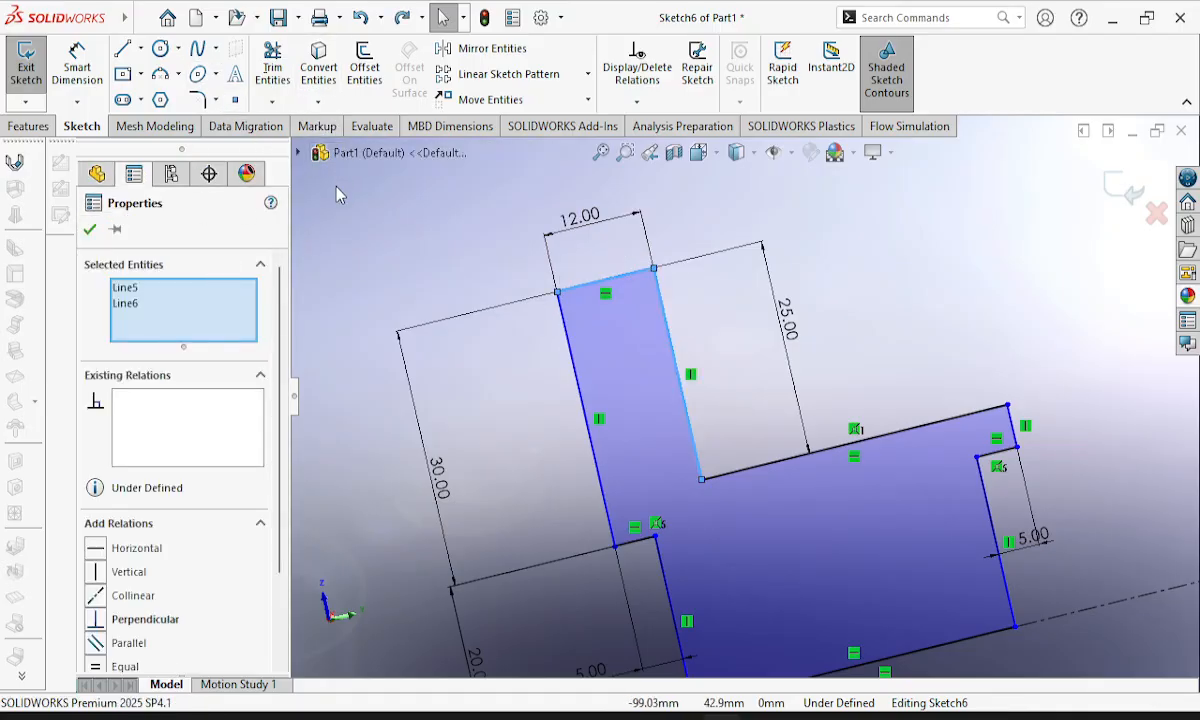
Add 2 mm equal-distance sketch chamfers to the flange's hub-side outer corner and the outer corner at the hub's end.
{"action": "left_click", "coordinate": [215, 100]}
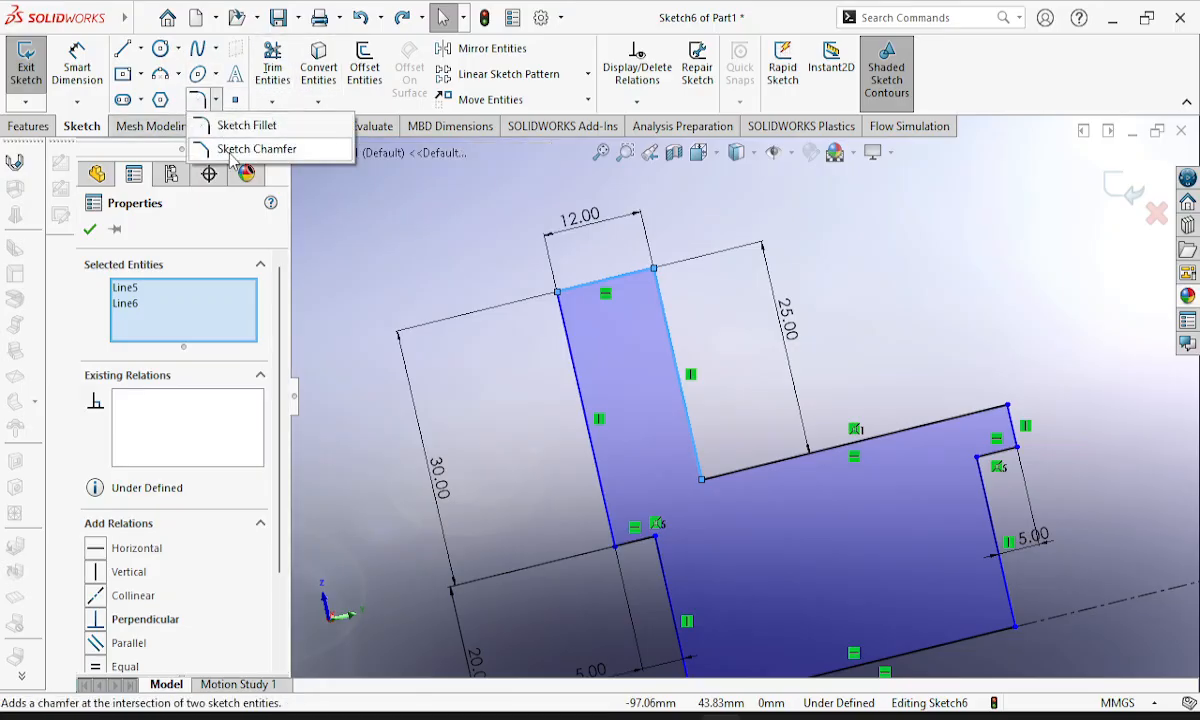
{"action": "left_click", "coordinate": [240, 149]}
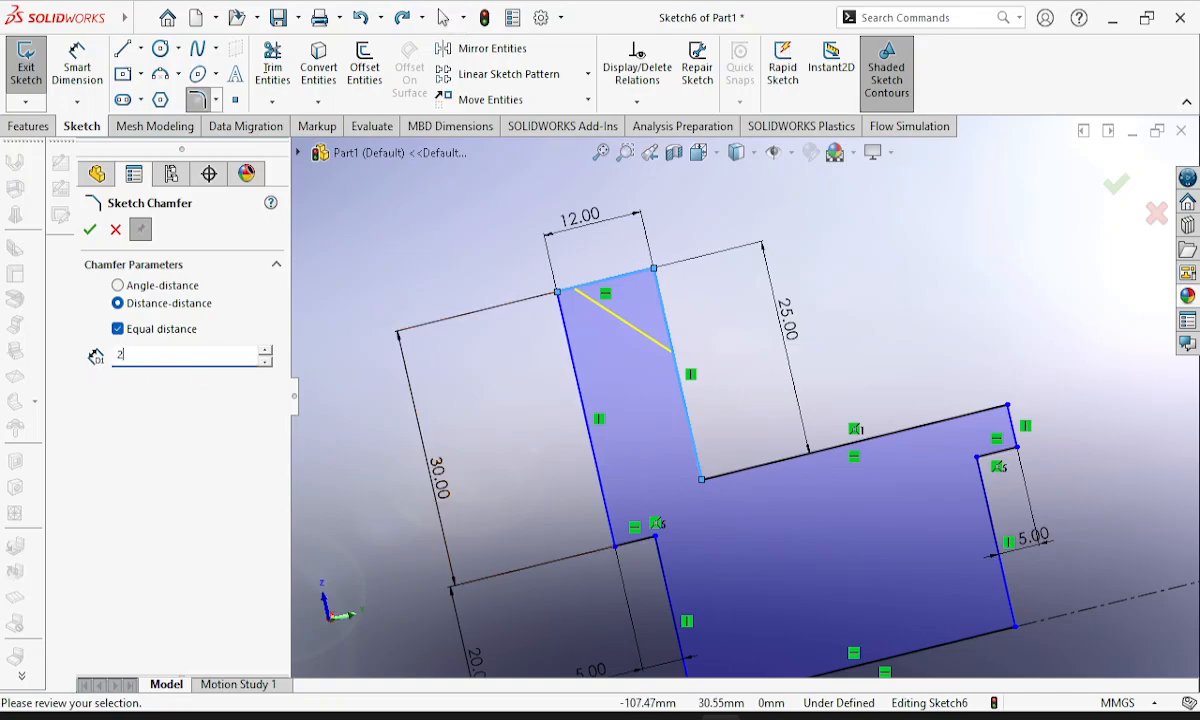
{"action": "type", "text": "2"}
{"action": "key", "text": "Return"}
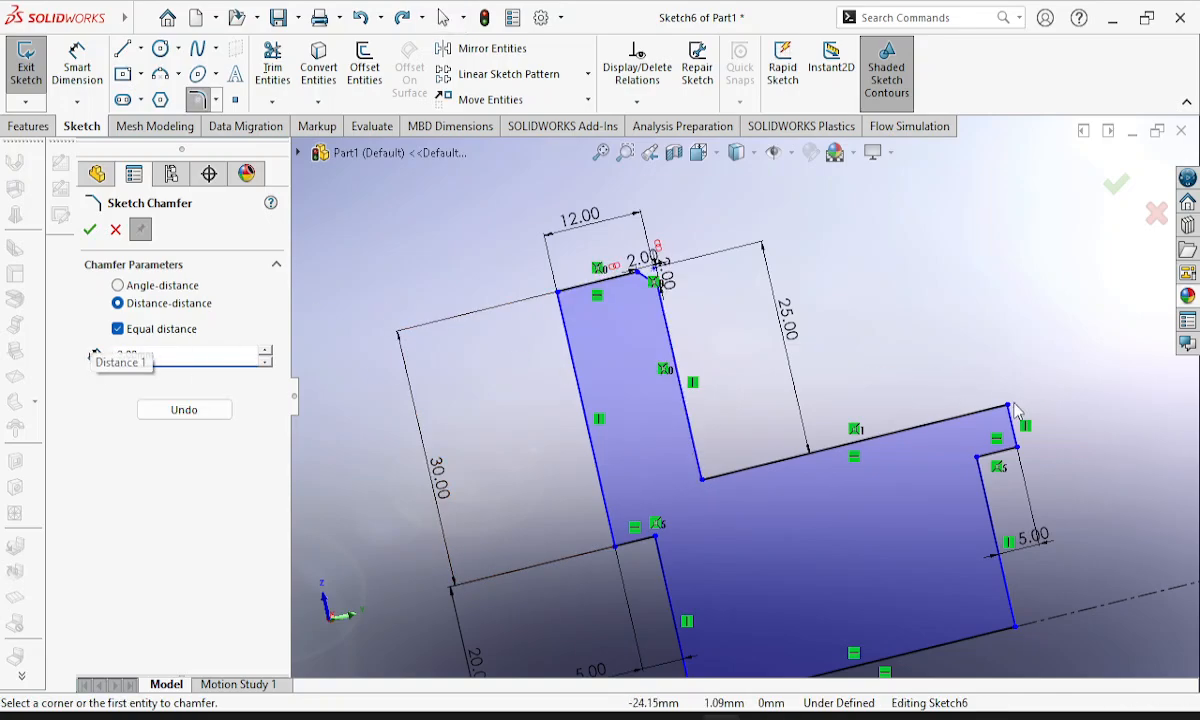
{"action": "left_click", "coordinate": [940, 421]}
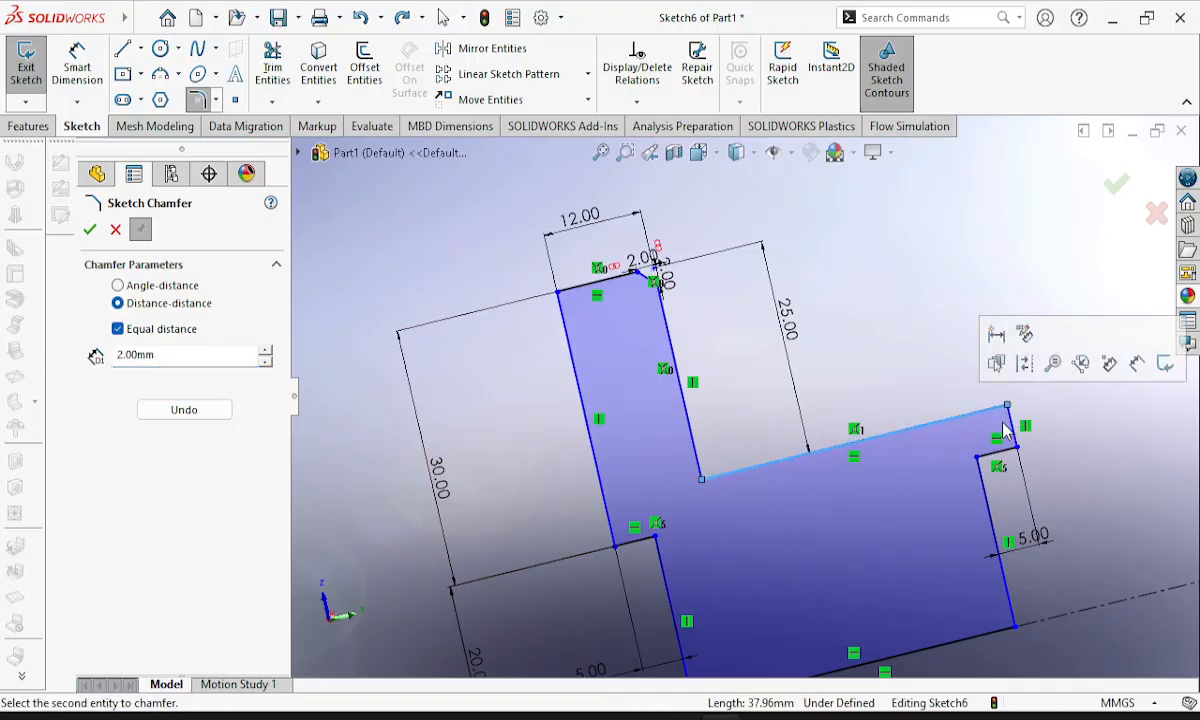
{"action": "left_click", "coordinate": [1015, 432]}
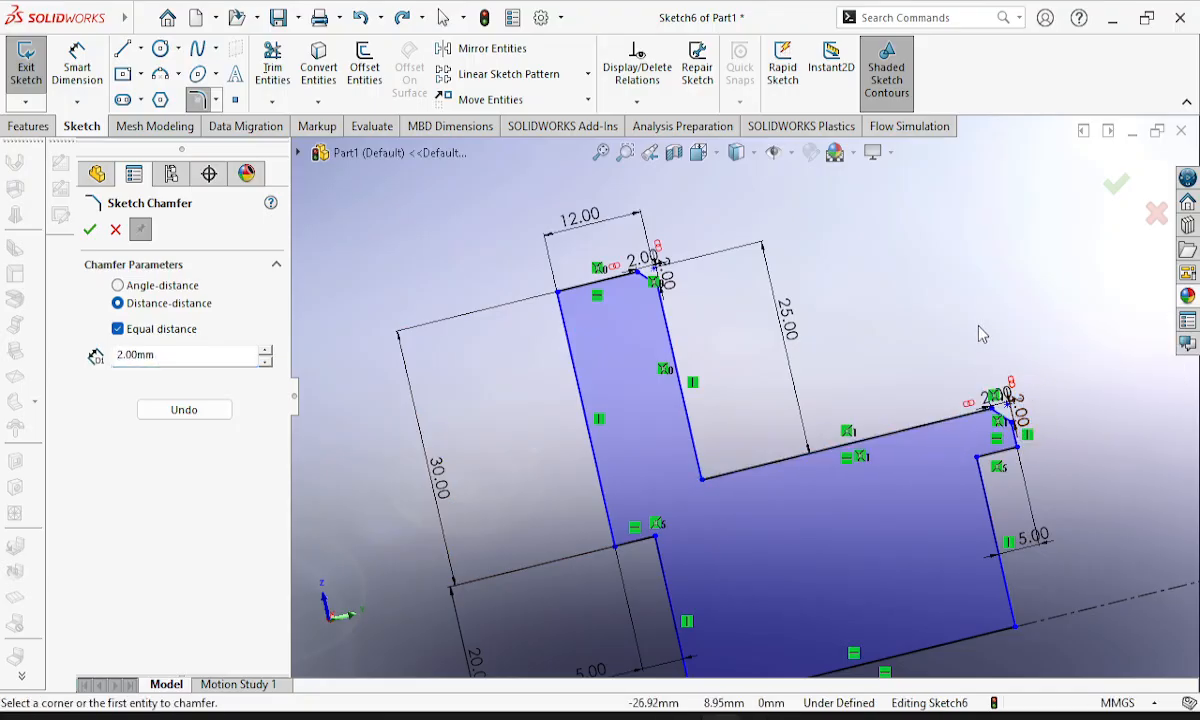
{"action": "left_click", "coordinate": [89, 232]}
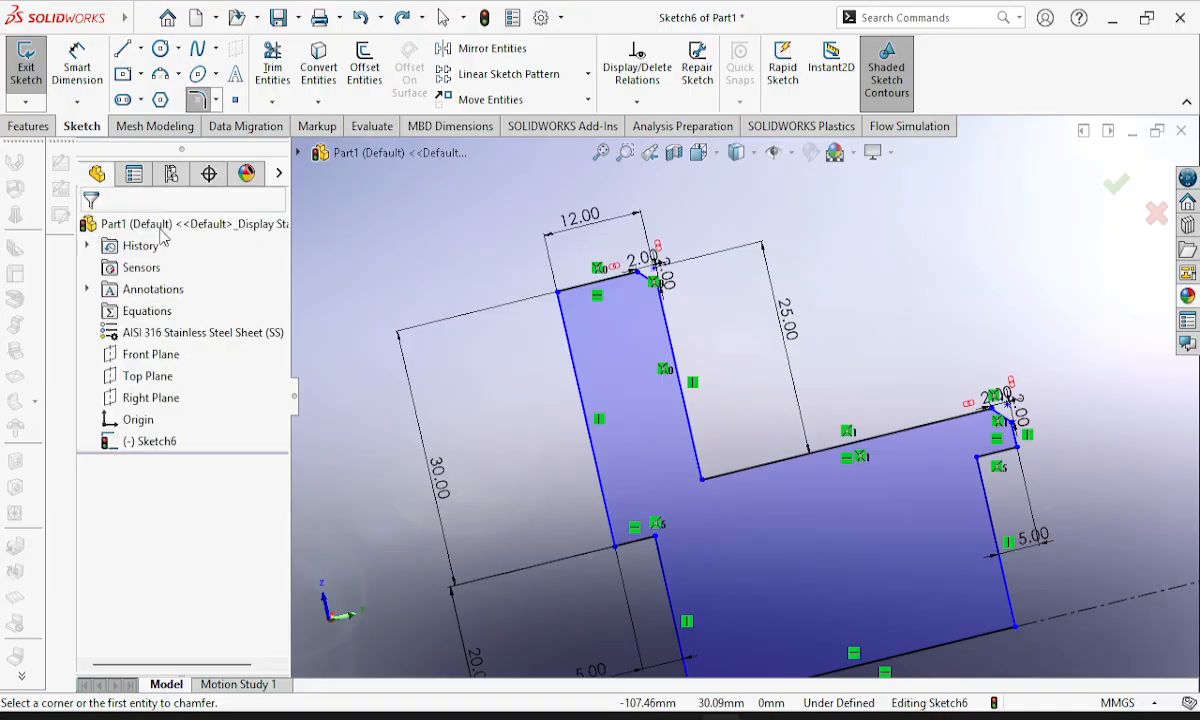
Add a 5 mm equal-distance sketch chamfer at the inner corner between the flange and the hub, and finish the profile sketch.
{"action": "left_click", "coordinate": [215, 101]}
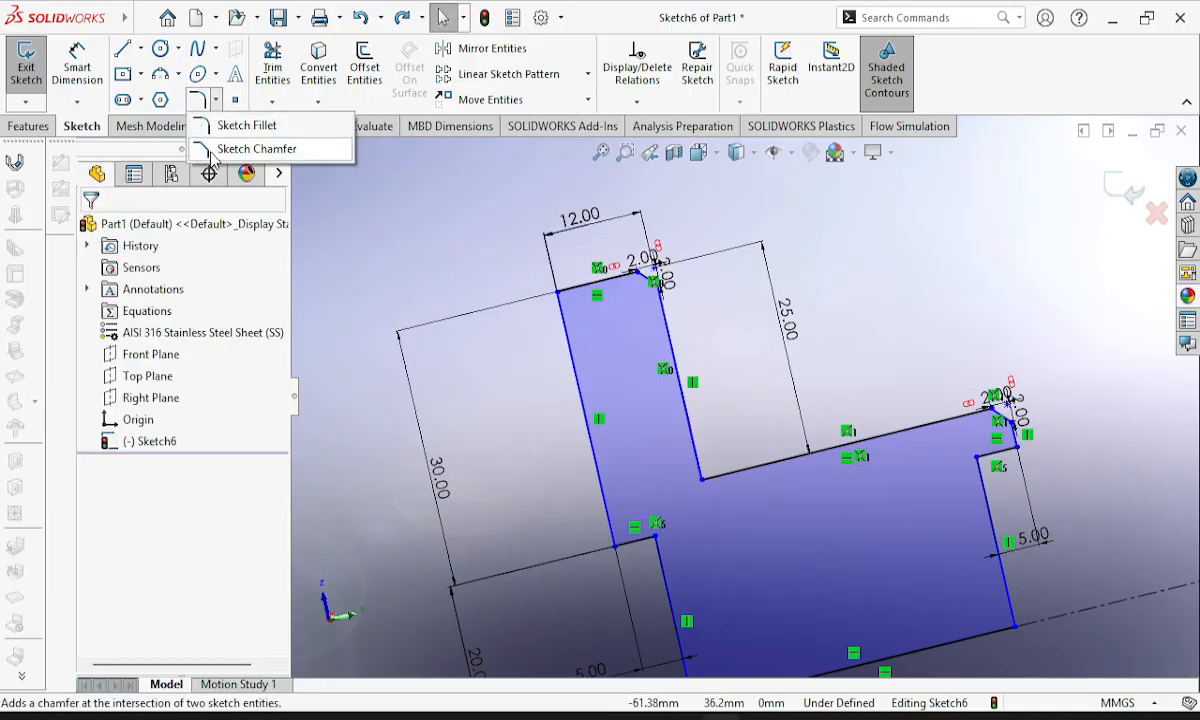
{"action": "left_click", "coordinate": [212, 150]}
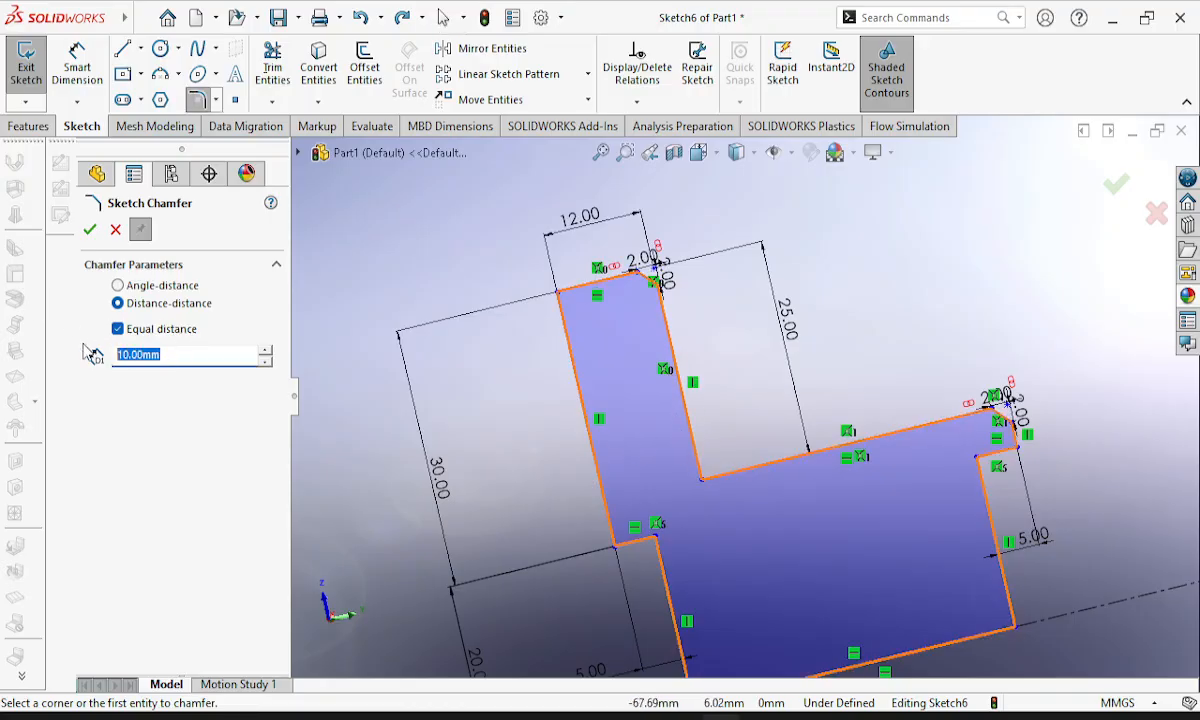
{"action": "left_click", "coordinate": [700, 455]}
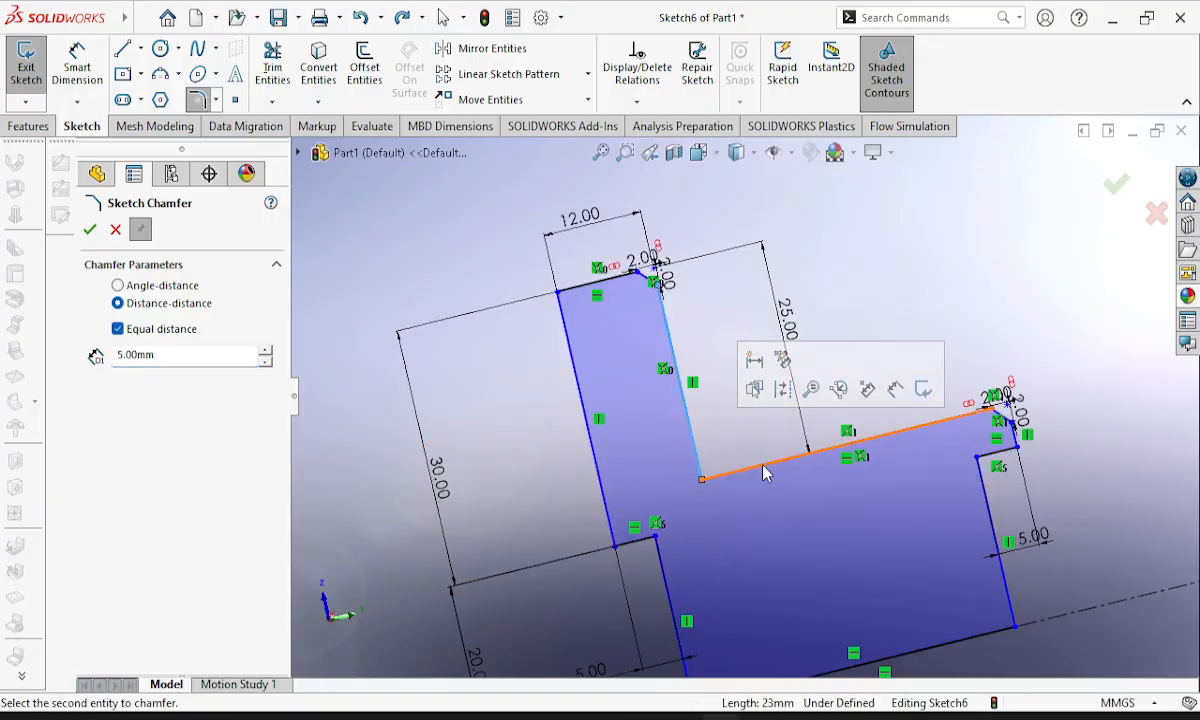
{"action": "left_click", "coordinate": [764, 466]}
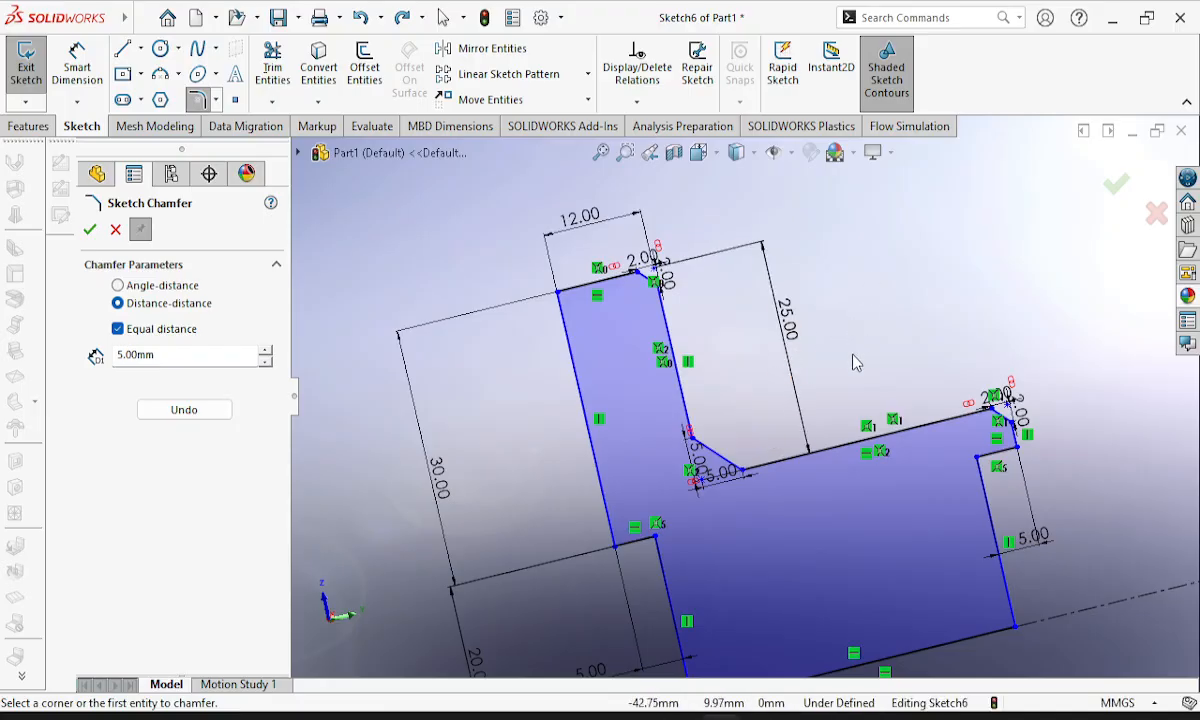
{"action": "scroll", "coordinate": [855, 362], "scroll_direction": "up", "scroll_amount": 2}
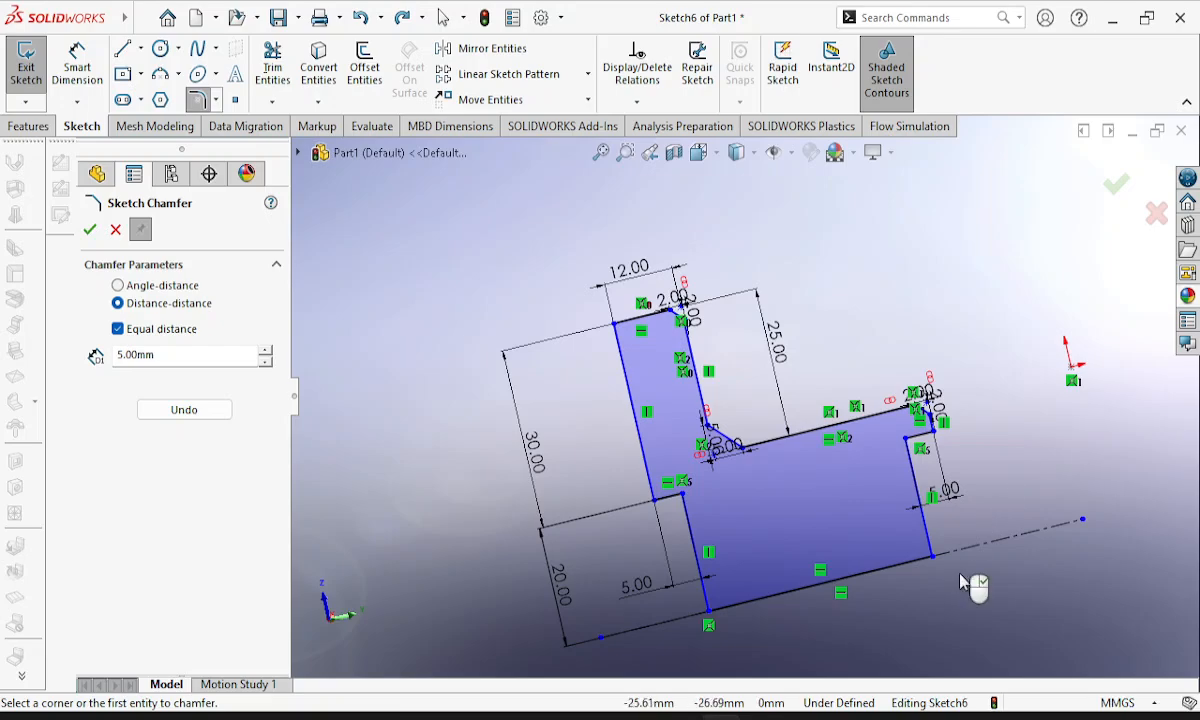
{"action": "left_click", "coordinate": [27, 62]}
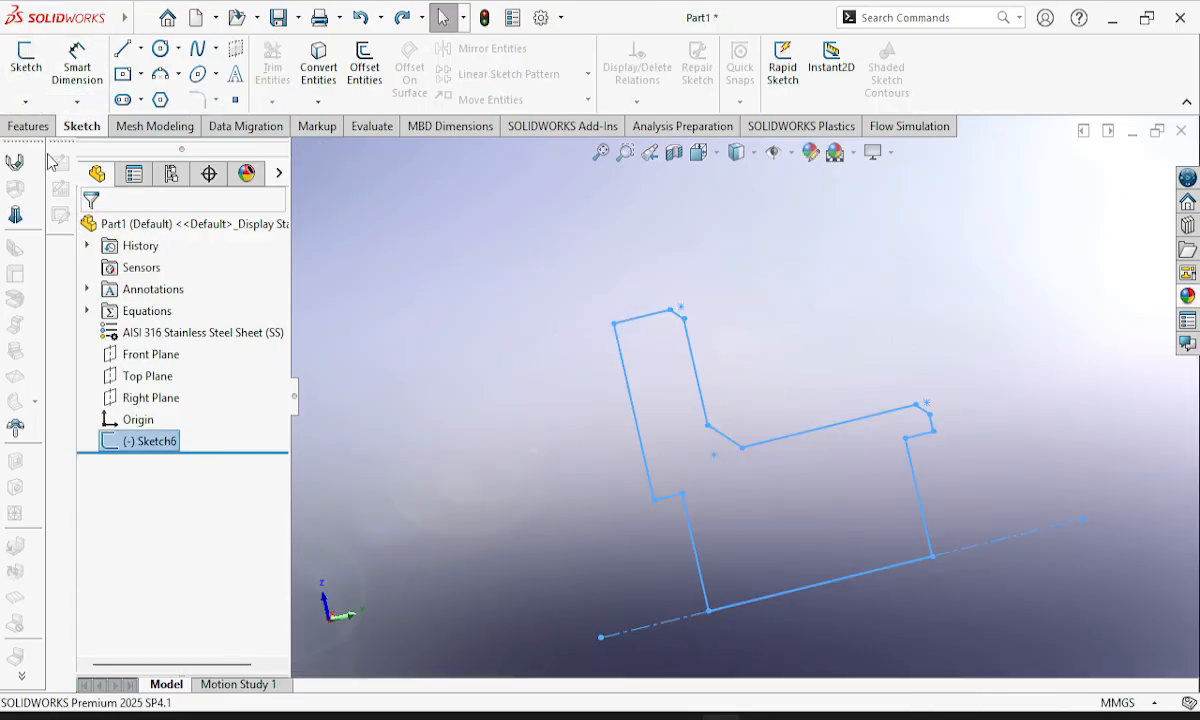
Revolve the hub profile 360 degrees about the centerline into a solid.
{"action": "left_click", "coordinate": [15, 125]}
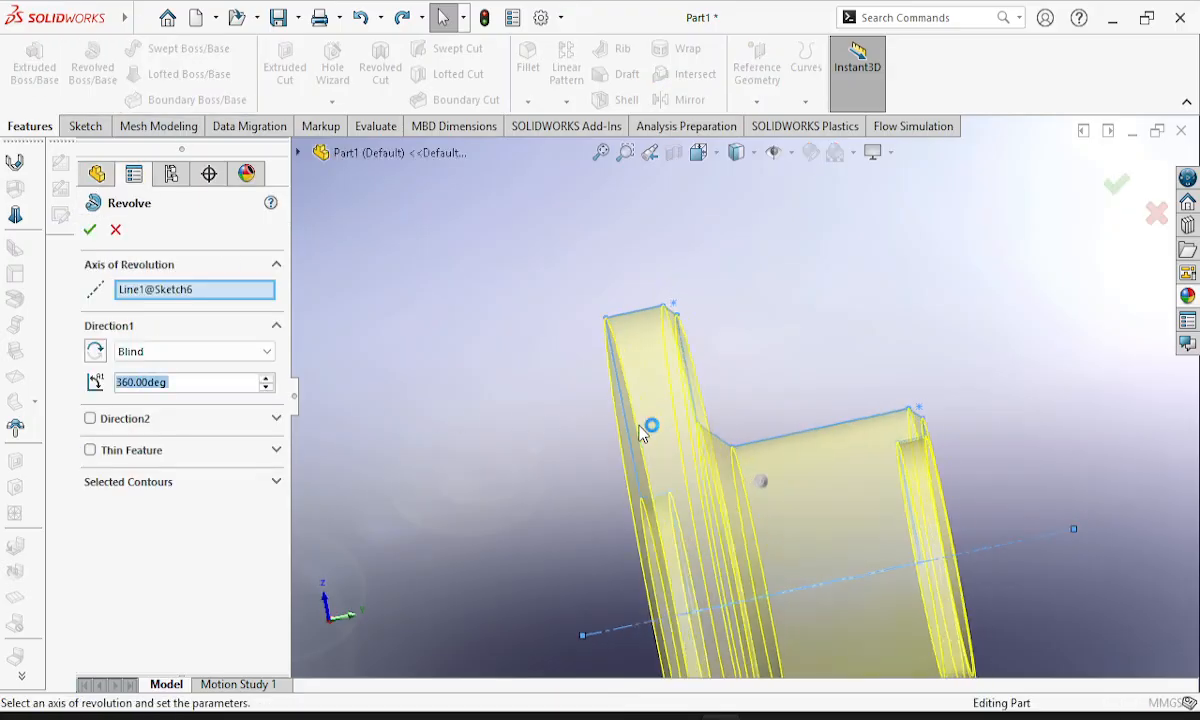
{"action": "middle_click_drag", "start_coordinate": [934, 528], "coordinate": [810, 502]}
{"action": "middle_click_drag", "start_coordinate": [677, 470], "coordinate": [715, 482]}
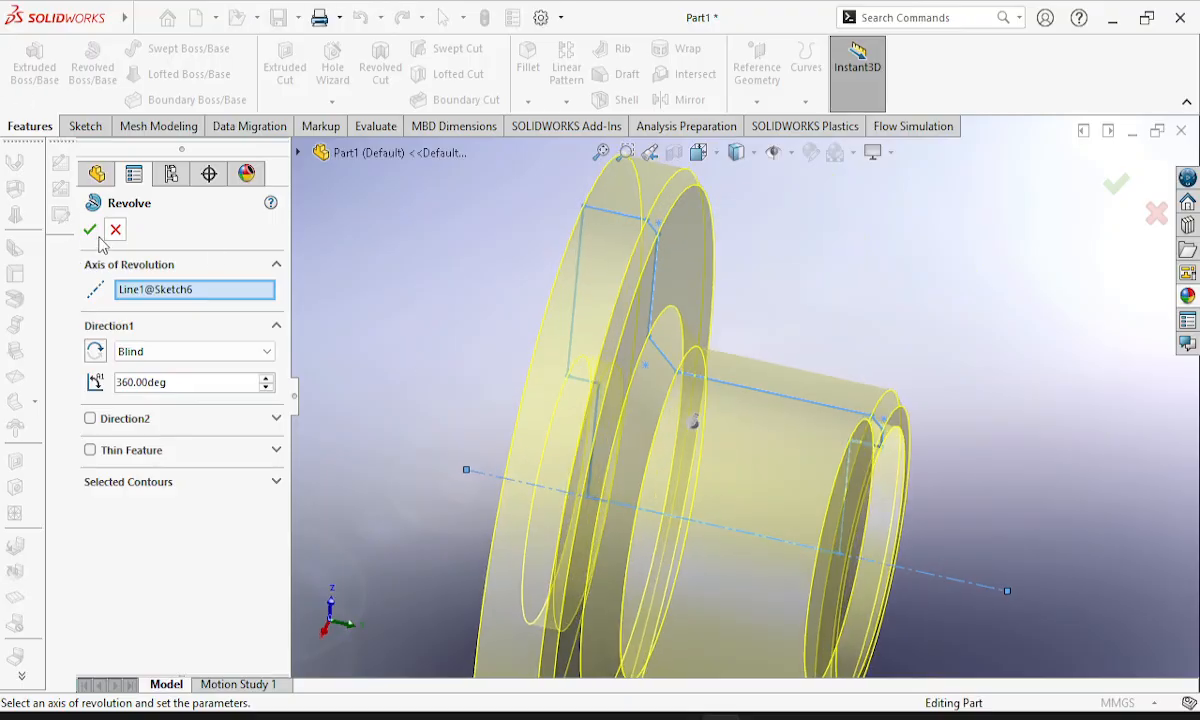
{"action": "left_click", "coordinate": [89, 232]}
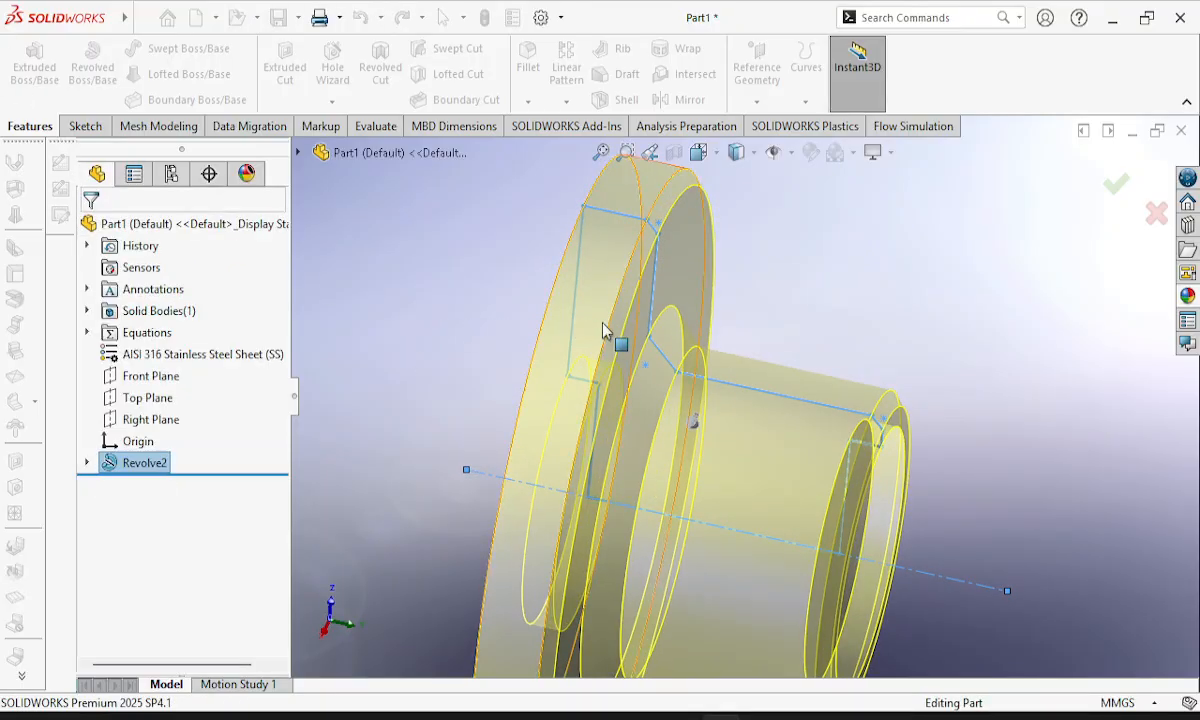
Sketch a six-sided polygon centred on the flange-side recess's circular face, with an inscribed circle about 17.5 mm in diameter.
{"action": "mouse_move", "coordinate": [951, 375]}
{"action": "middle_mouse_down"}
{"action": "mouse_move", "coordinate": [975, 380]}
{"action": "mouse_move", "coordinate": [946, 361]}
{"action": "middle_mouse_up"}
{"action": "left_click", "coordinate": [991, 303]}
{"action": "mouse_move", "coordinate": [991, 303]}
{"action": "middle_mouse_down"}
{"action": "mouse_move", "coordinate": [1007, 351]}
{"action": "mouse_move", "coordinate": [997, 418]}
{"action": "mouse_move", "coordinate": [972, 418]}
{"action": "mouse_move", "coordinate": [988, 322]}
{"action": "middle_mouse_up"}
{"action": "middle_click_drag", "start_coordinate": [965, 386], "coordinate": [1093, 494]}
{"action": "middle_click_drag", "start_coordinate": [1011, 442], "coordinate": [1083, 446]}
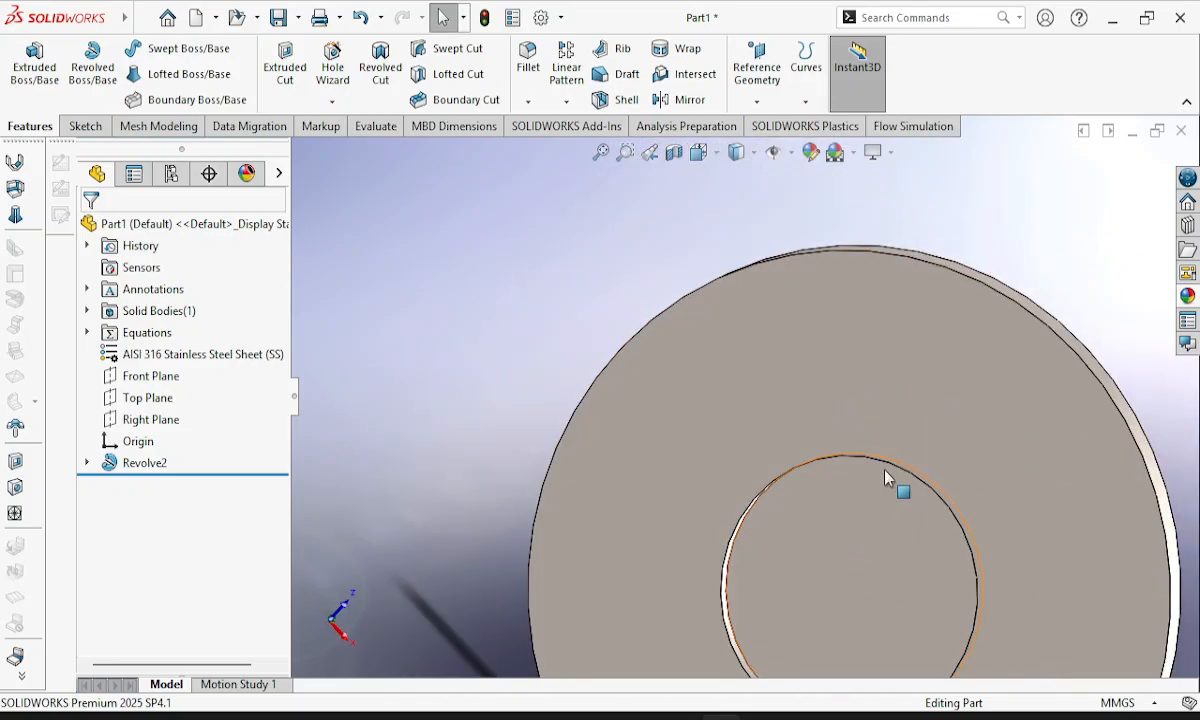
{"action": "mouse_move", "coordinate": [126, 17]}
{"action": "left_click", "coordinate": [174, 18]}
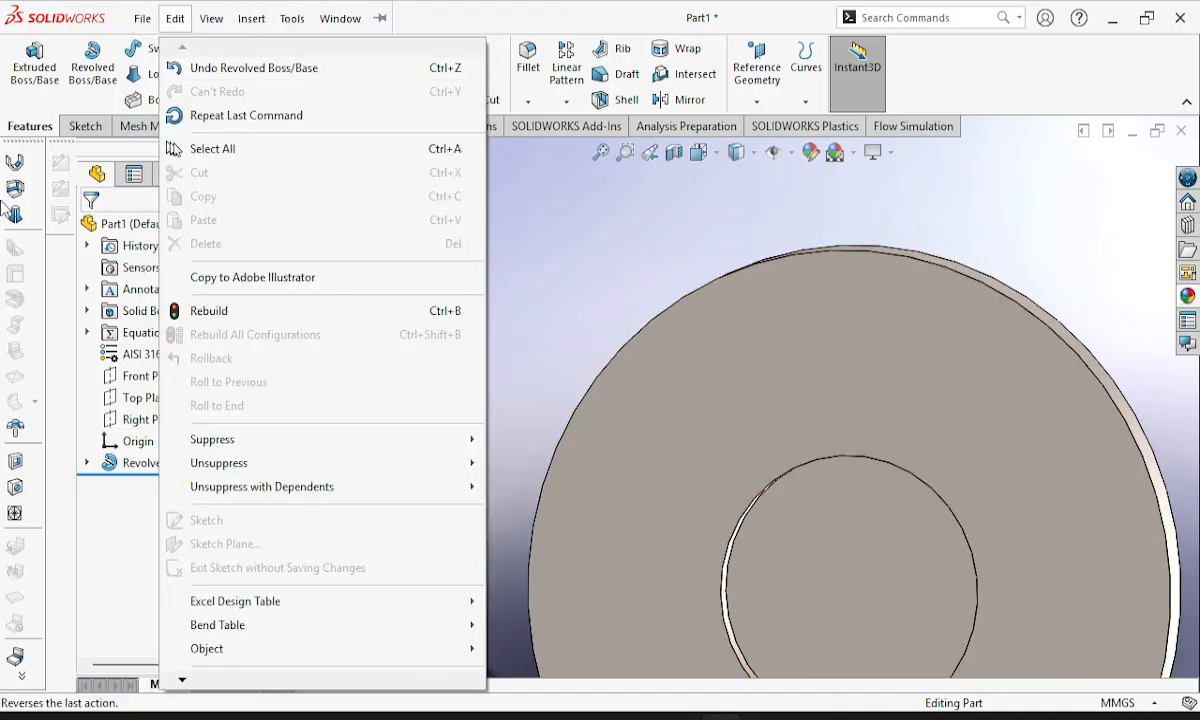
{"action": "left_click", "coordinate": [90, 135]}
{"action": "left_click", "coordinate": [86, 127]}
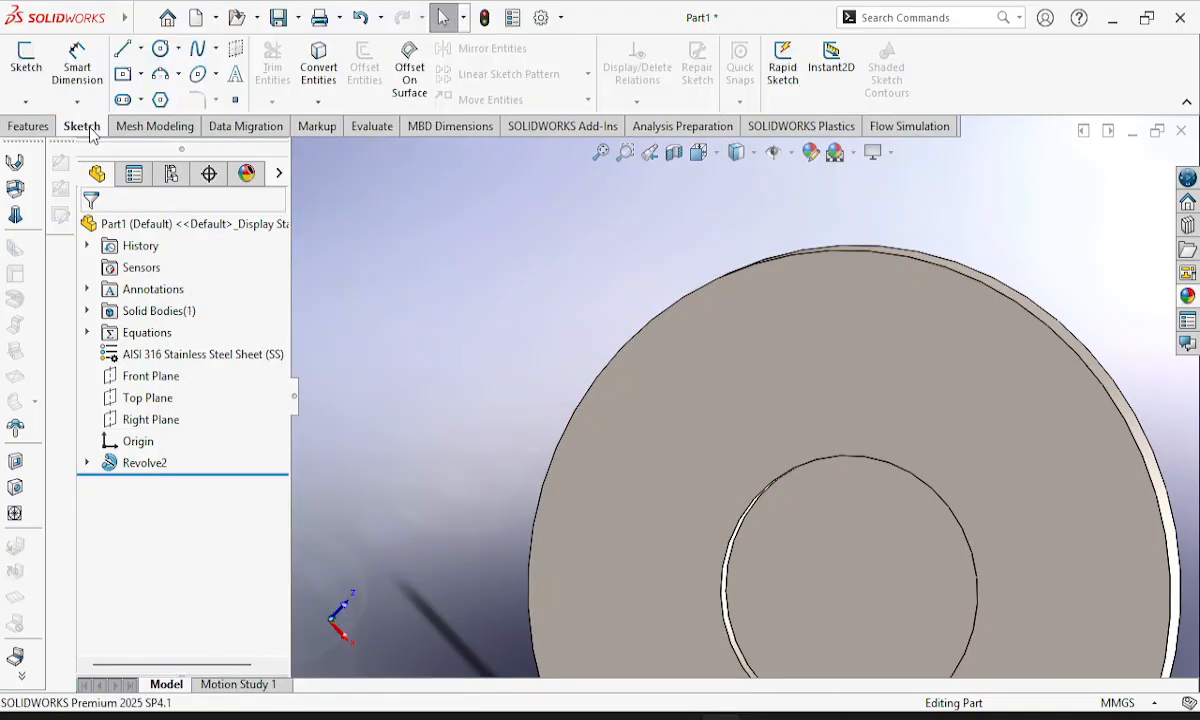
{"action": "left_click", "coordinate": [162, 101]}
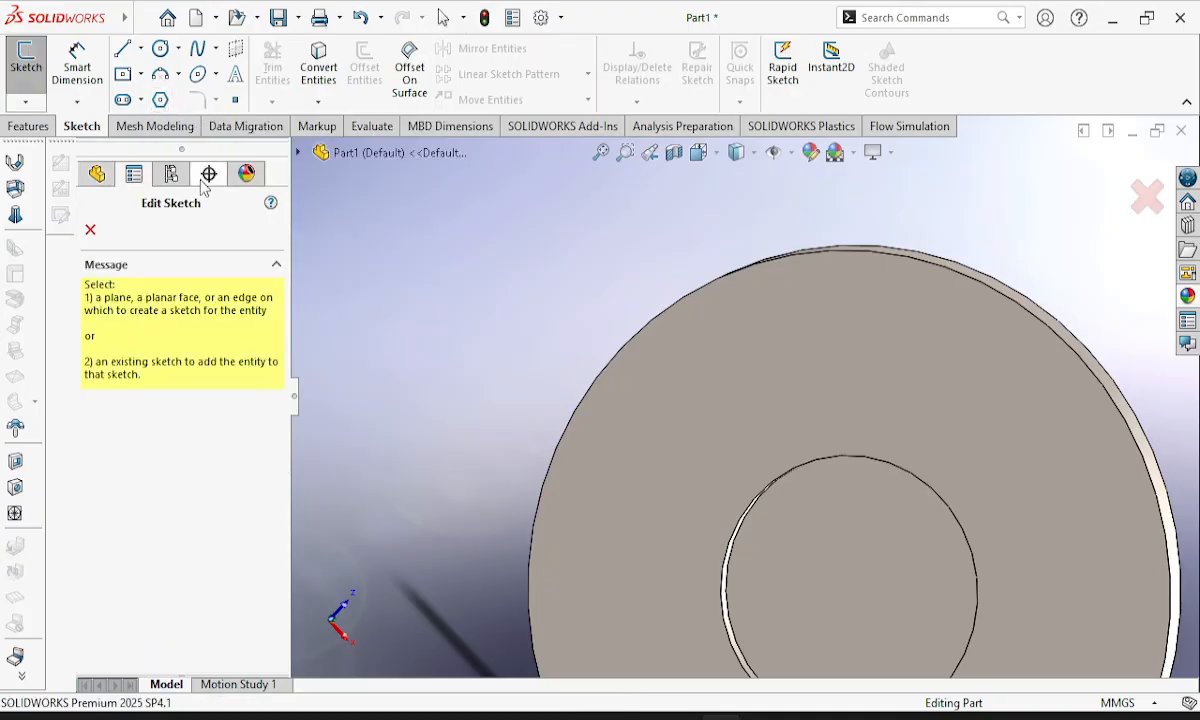
{"action": "left_click", "coordinate": [839, 578]}
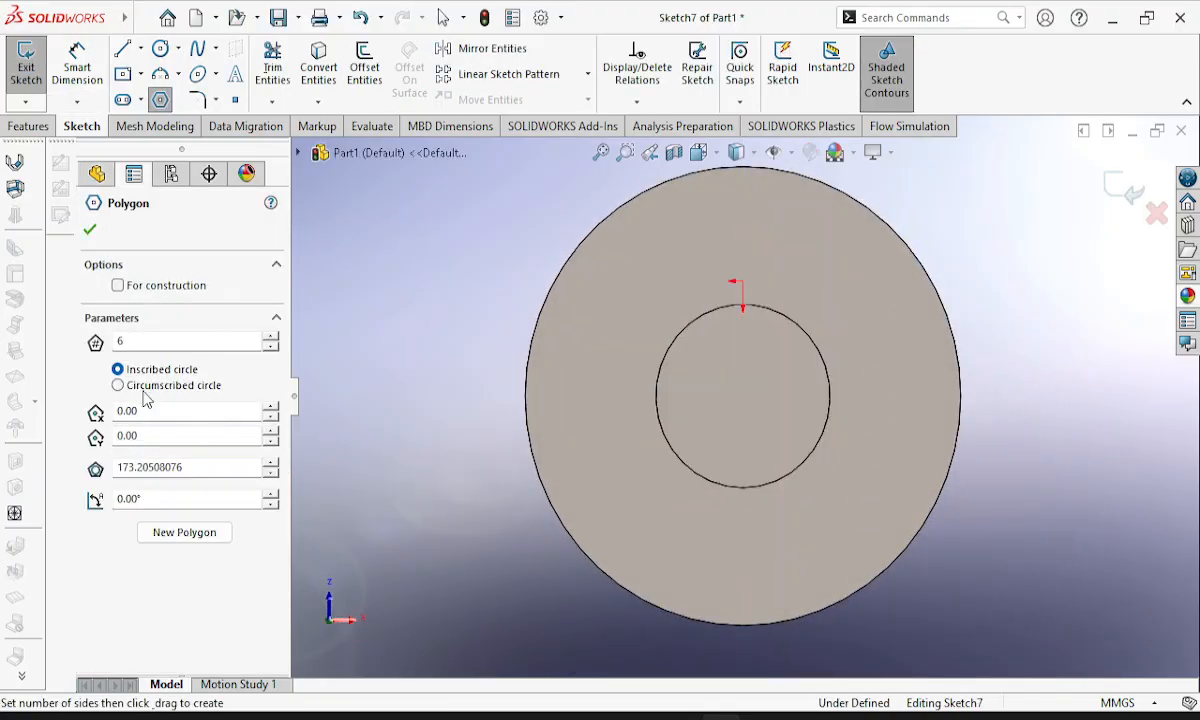
{"action": "left_click", "coordinate": [149, 343]}
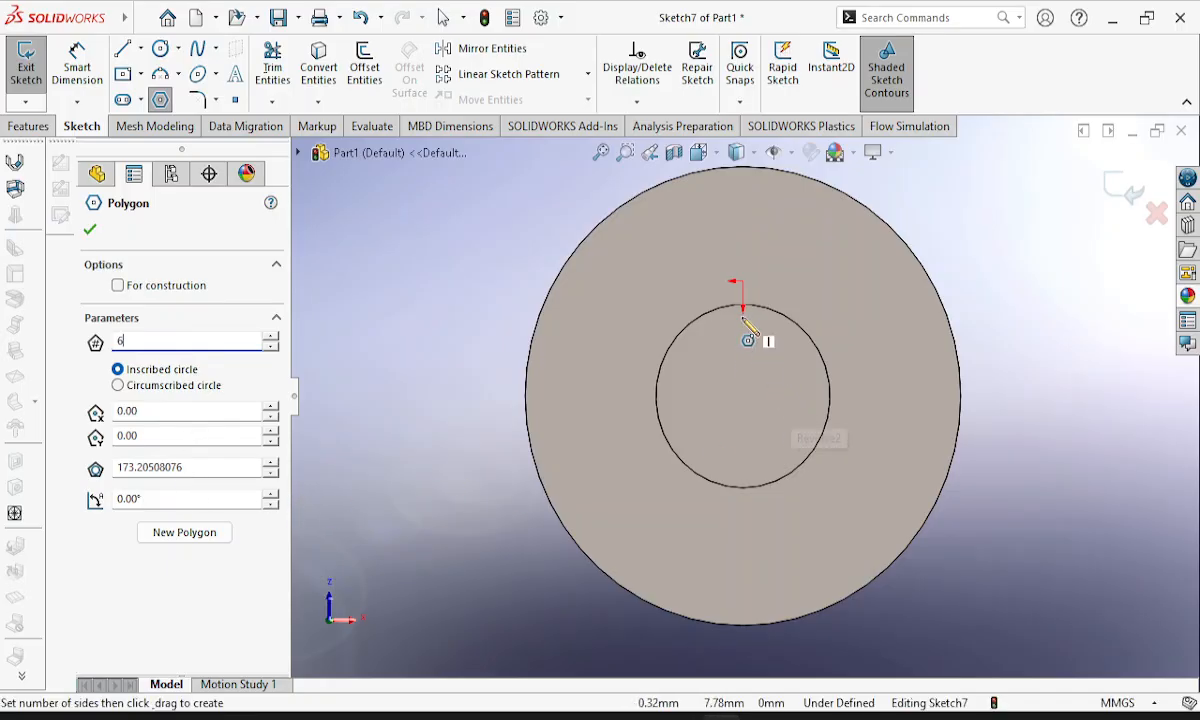
{"action": "left_click", "coordinate": [743, 397]}
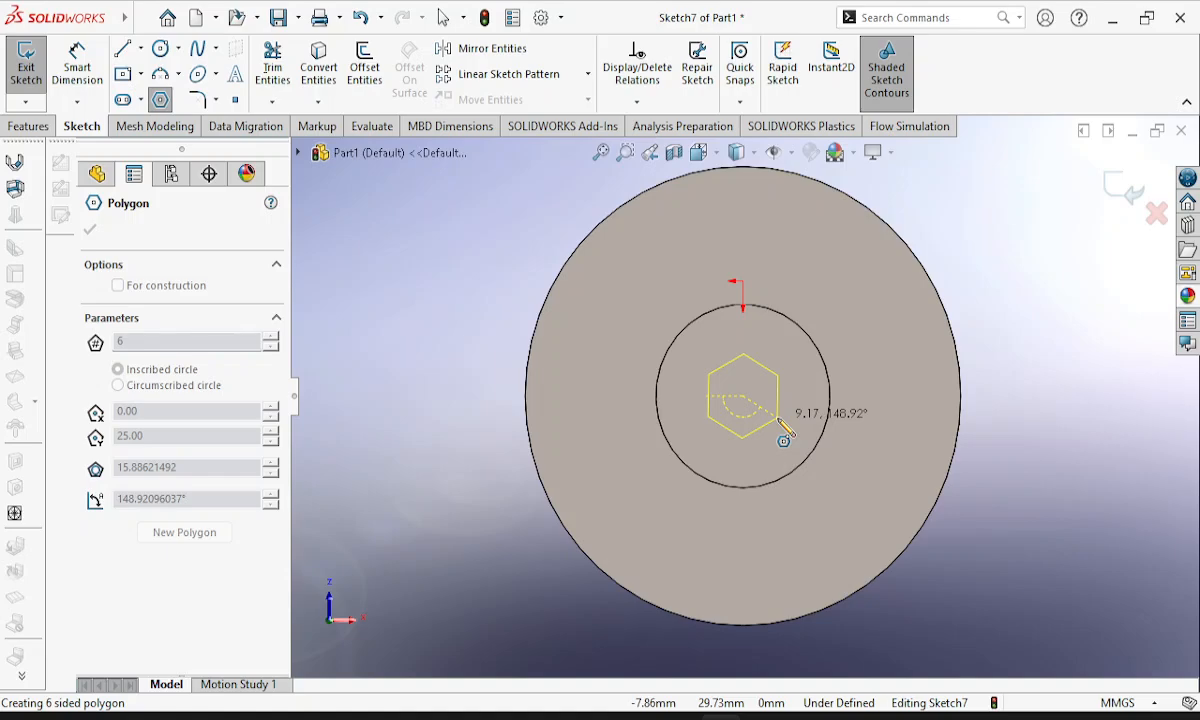
{"action": "left_click", "coordinate": [784, 421]}
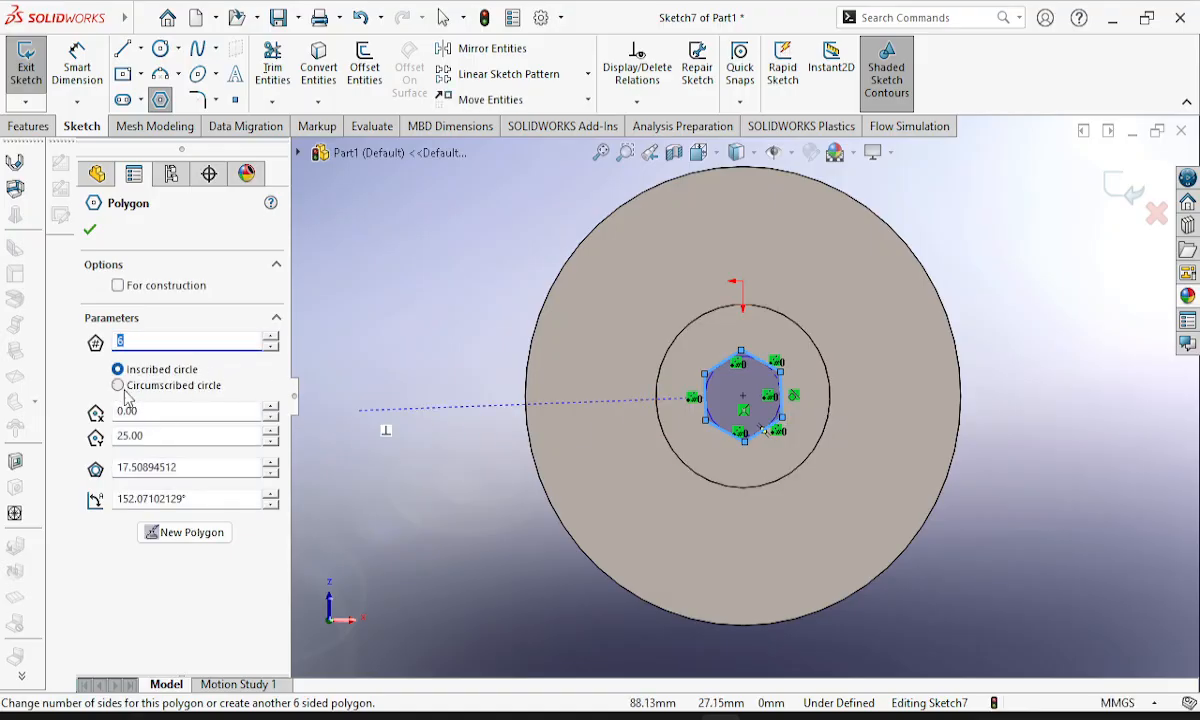
Check the hexagon in the Lesson 3 drawing, define the polygon by a 30 mm circumscribed circle, and finish the sketch.
{"action": "key", "text": "alt+Tab"}
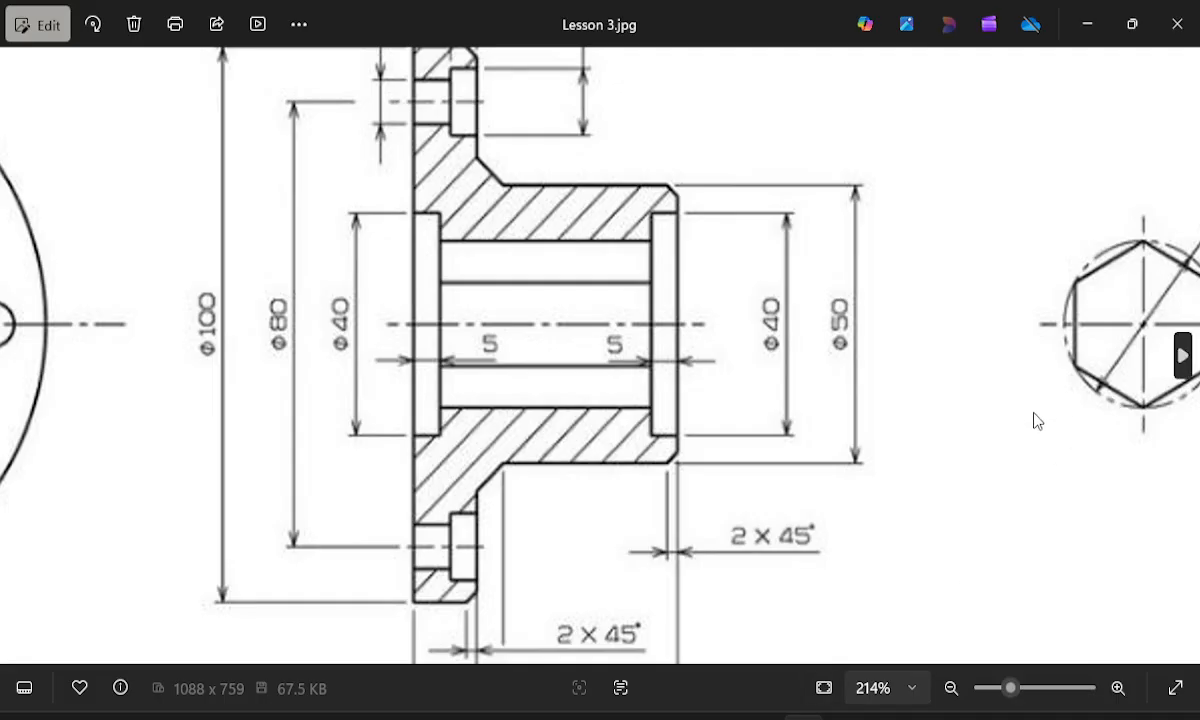
{"action": "left_click_drag", "start_coordinate": [785, 423], "coordinate": [663, 438]}
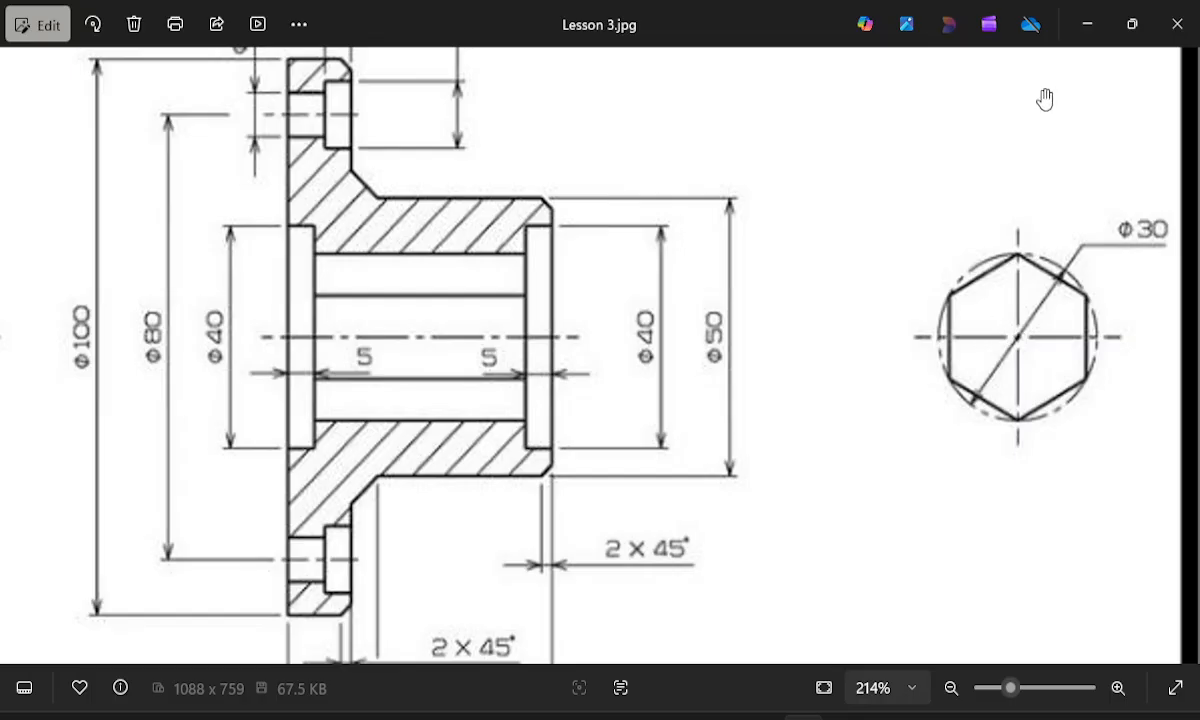
{"action": "left_click", "coordinate": [1085, 27]}
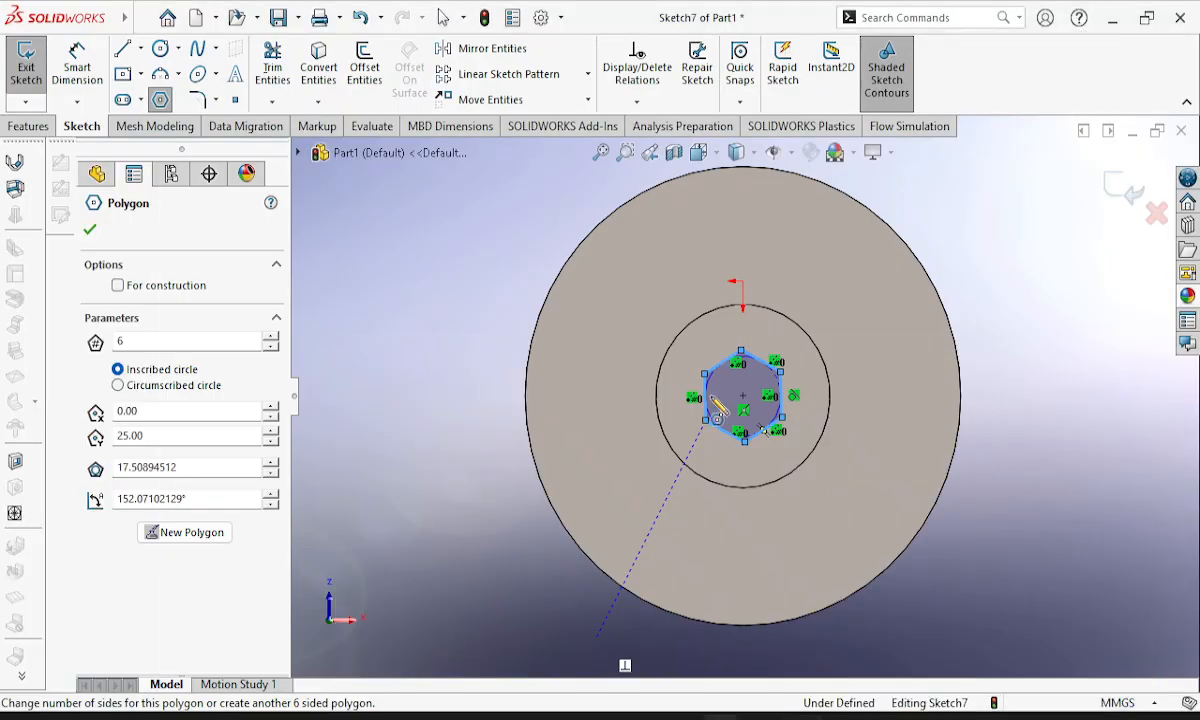
{"action": "left_click", "coordinate": [118, 386]}
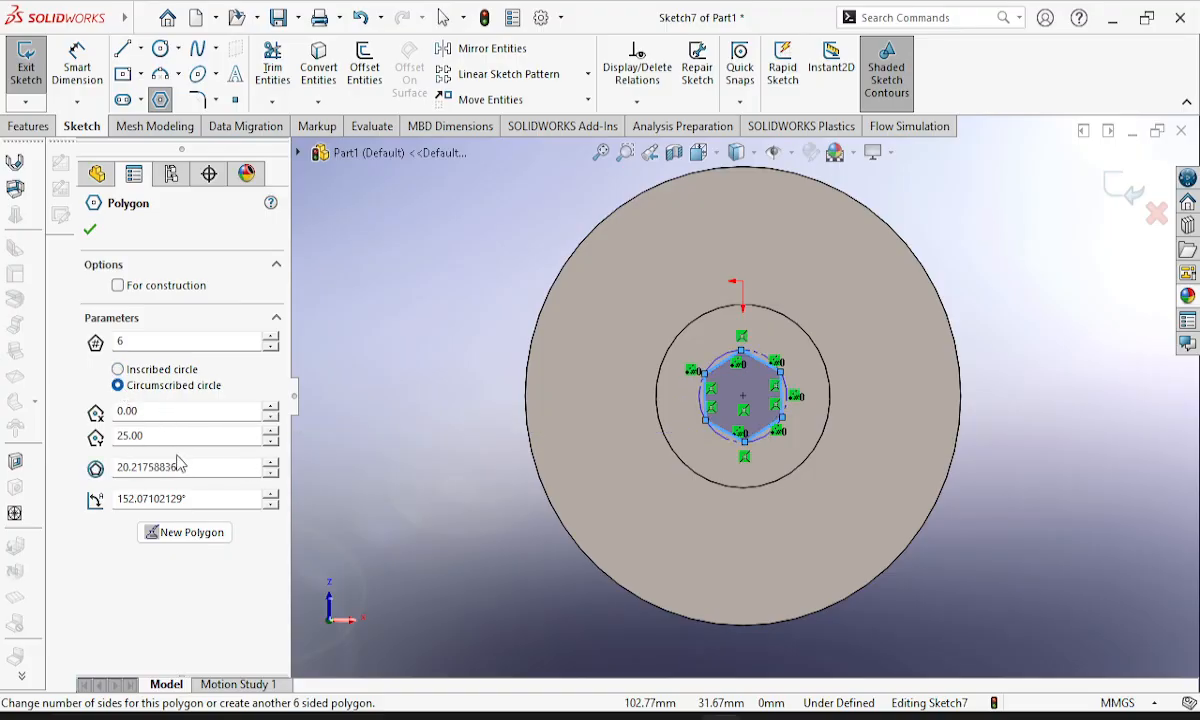
{"action": "left_click_drag", "start_coordinate": [209, 464], "coordinate": [98, 452]}
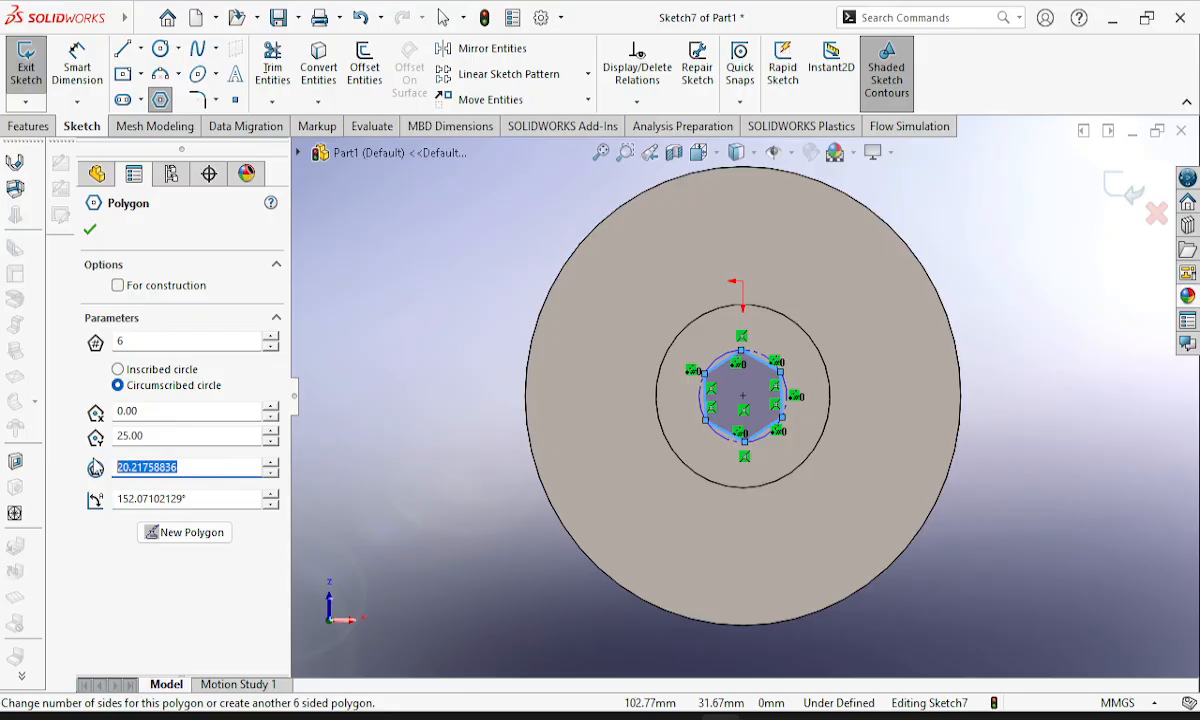
{"action": "type", "text": "30"}
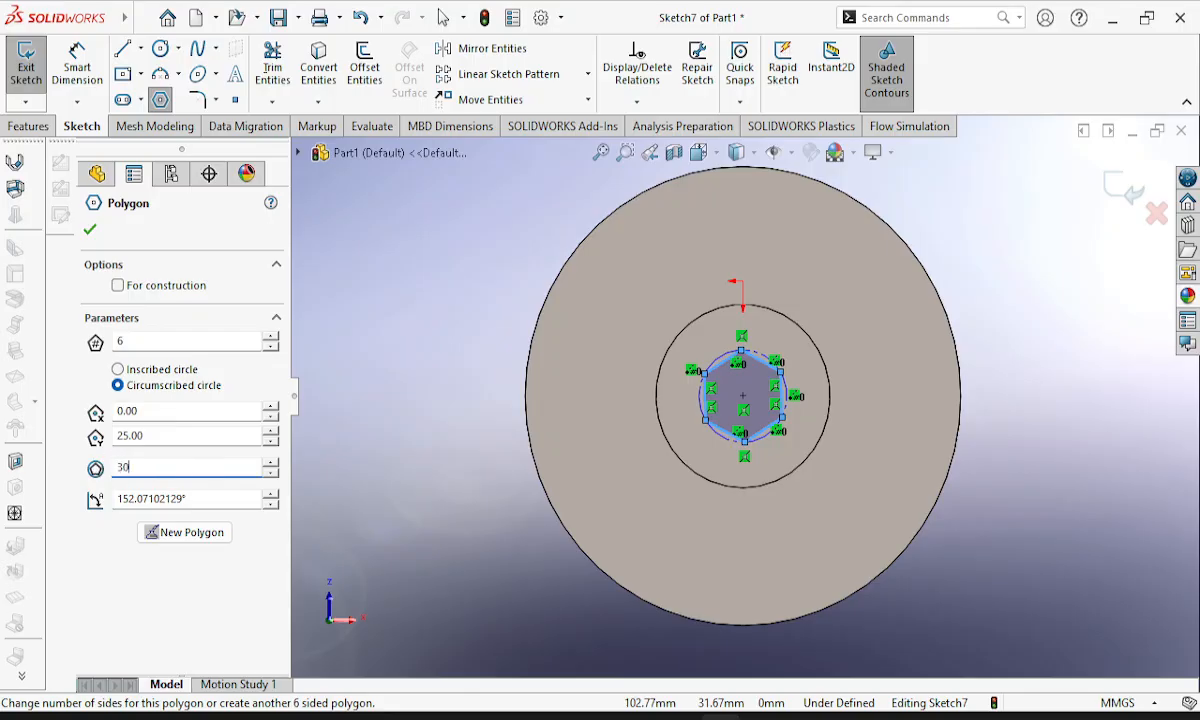
{"action": "key", "text": "Return"}
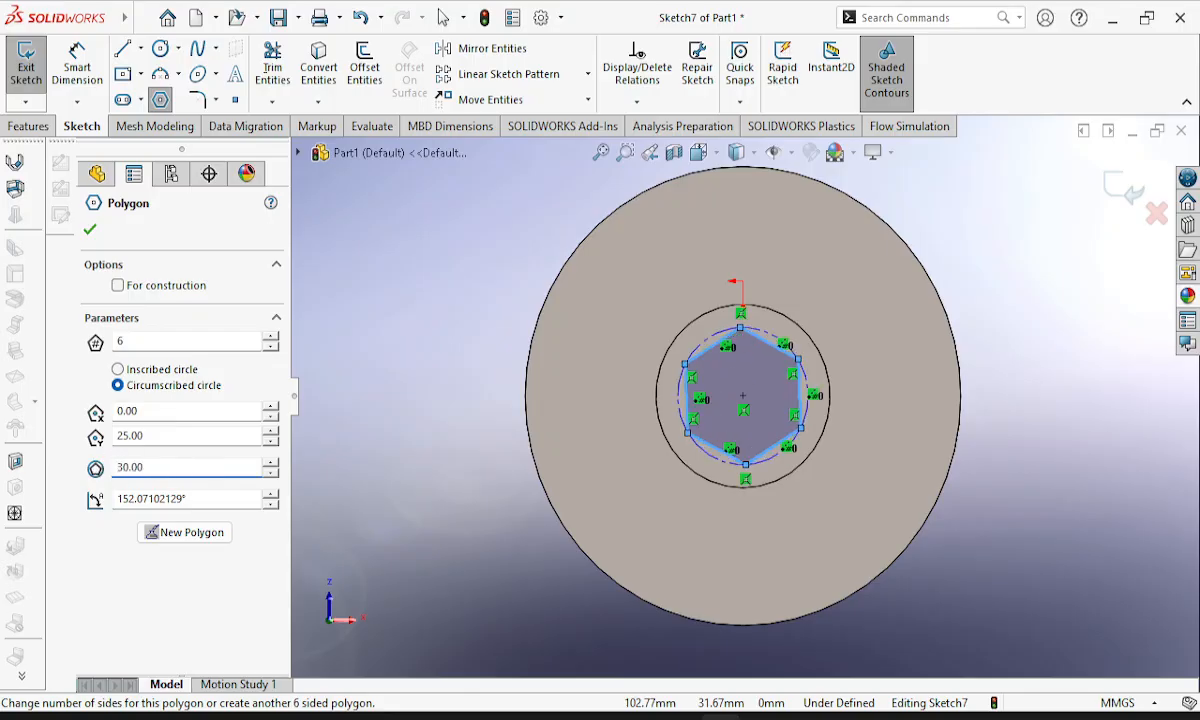
{"action": "left_click", "coordinate": [90, 231]}
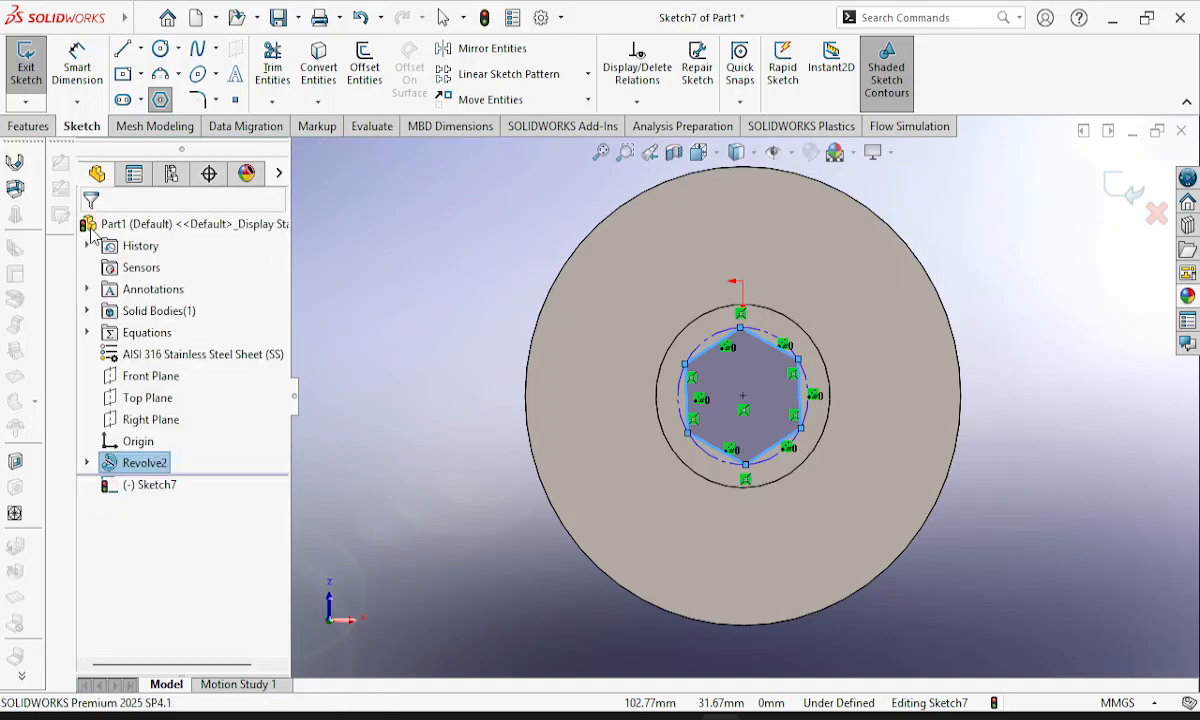
{"action": "left_click", "coordinate": [26, 58]}
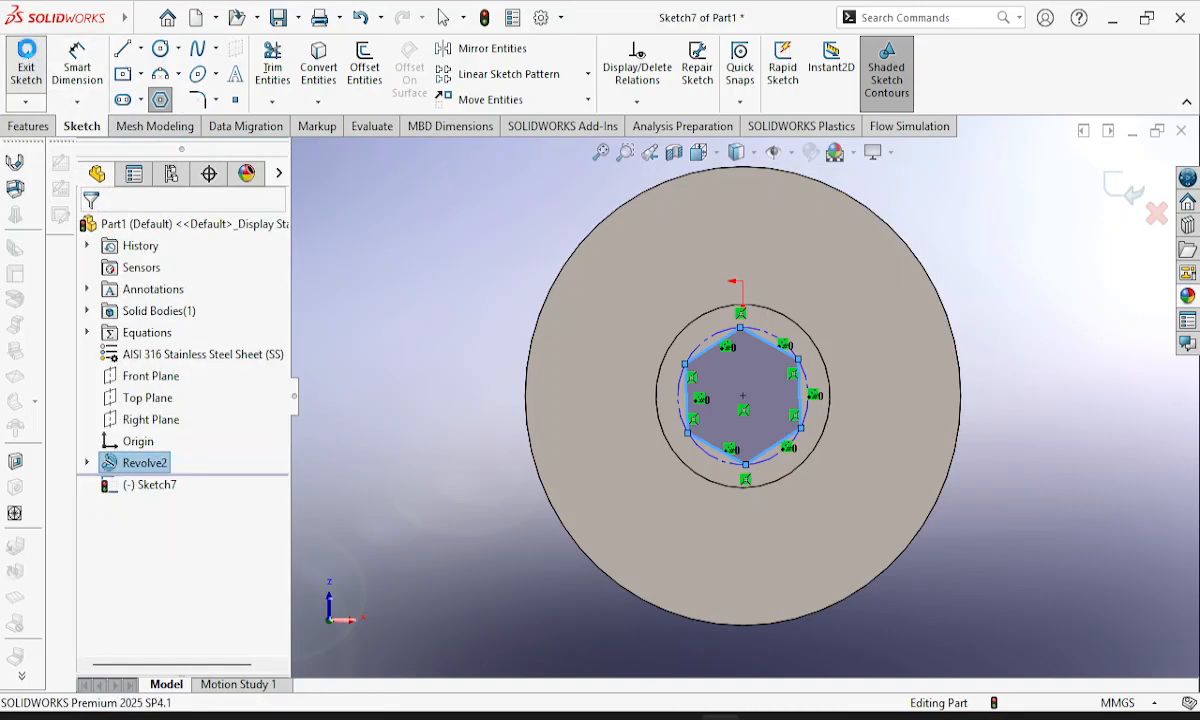
Start an Extruded Cut from the hexagon sketch with the Up To Surface end condition.
{"action": "scroll", "coordinate": [445, 147], "scroll_direction": "up", "scroll_amount": 1}
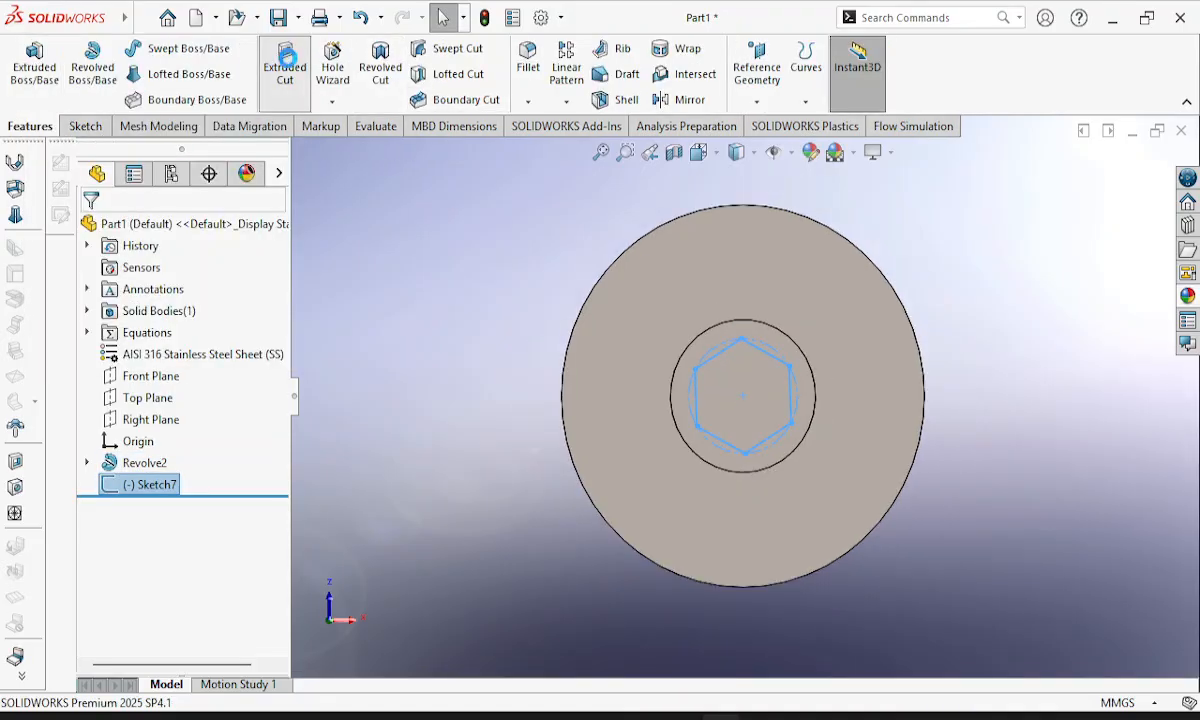
{"action": "left_click", "coordinate": [285, 62]}
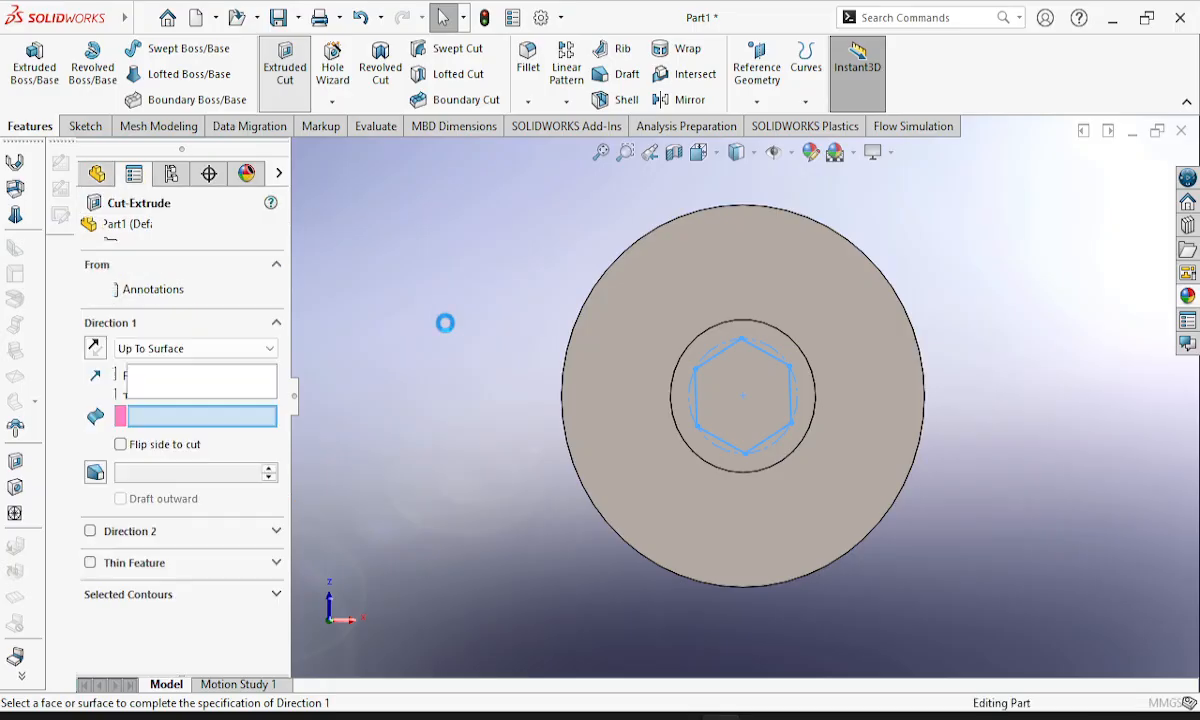
{"action": "middle_click_drag", "start_coordinate": [568, 450], "coordinate": [621, 343]}
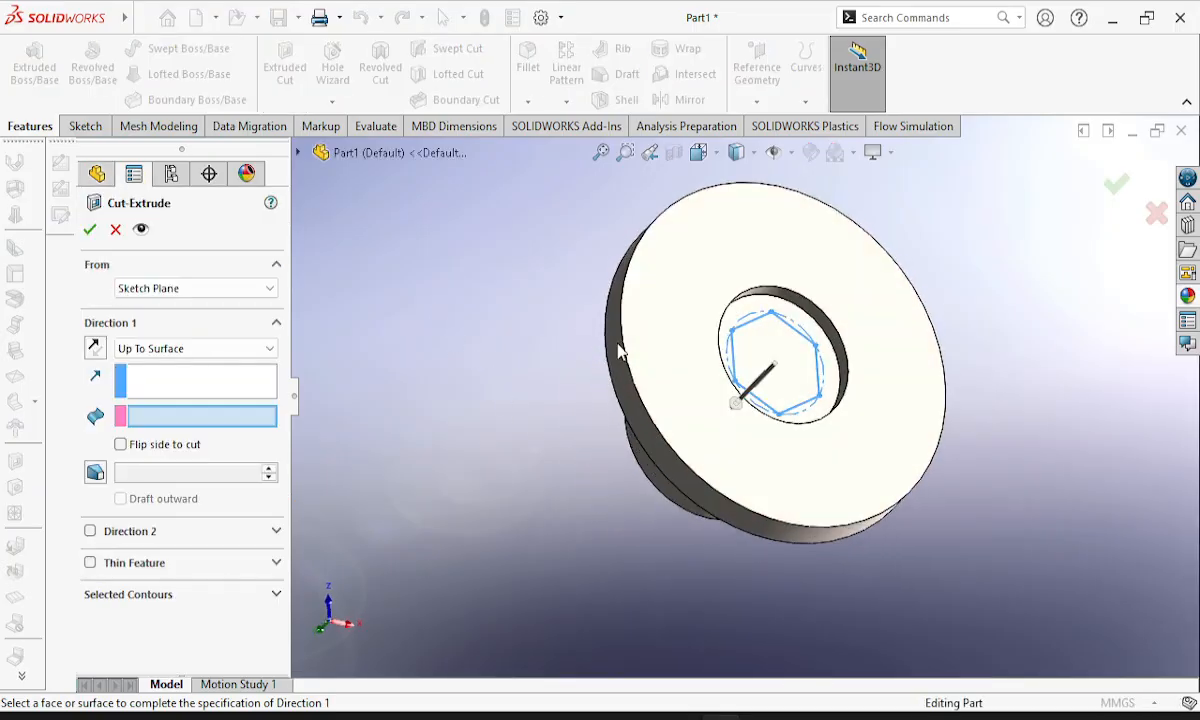
{"action": "left_click", "coordinate": [768, 334]}
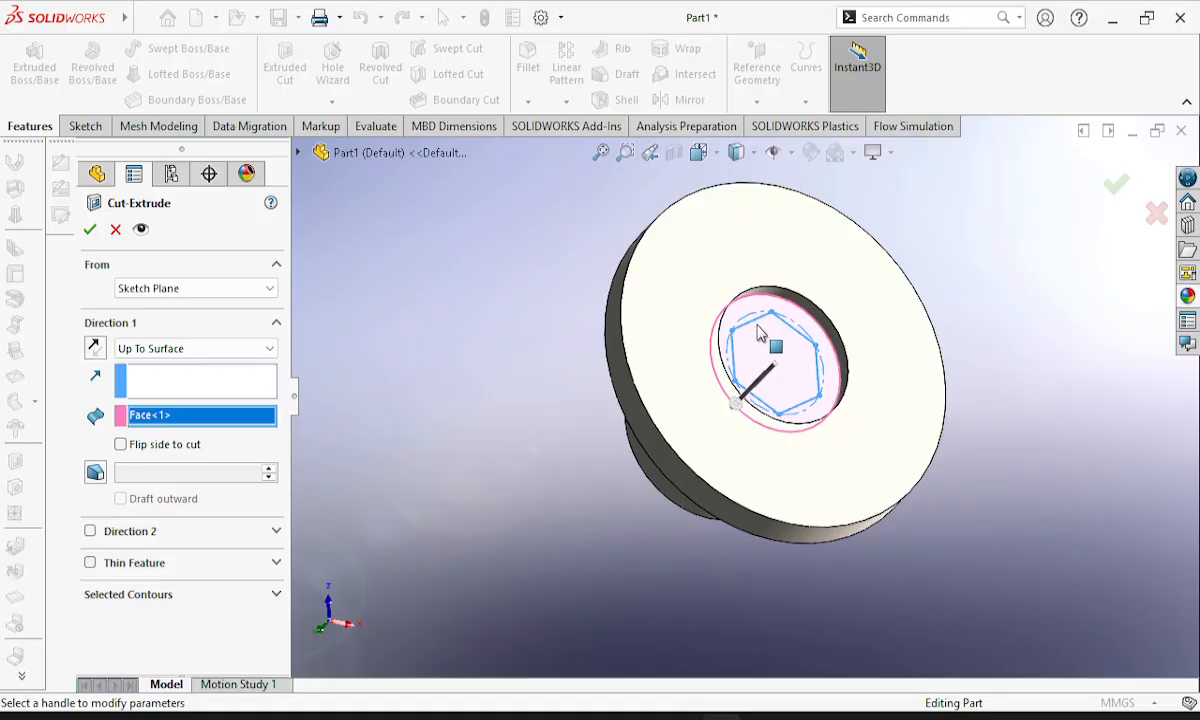
{"action": "left_click", "coordinate": [757, 333]}
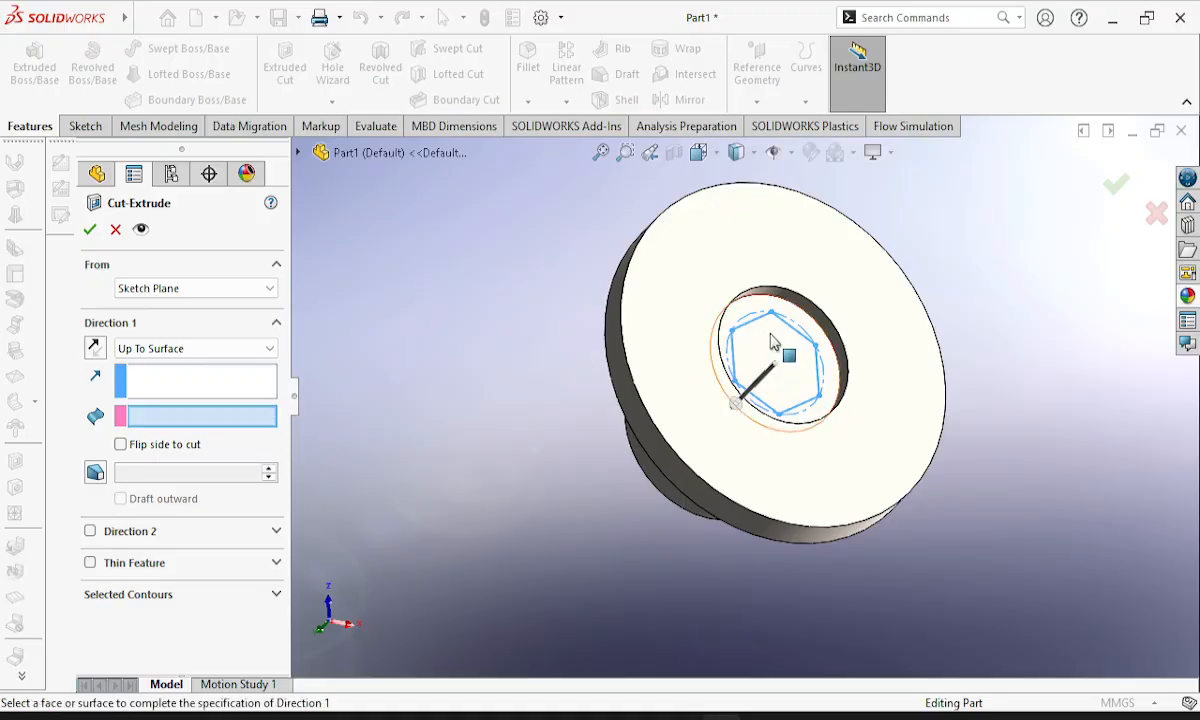
{"action": "mouse_move", "coordinate": [755, 344]}
{"action": "middle_mouse_down"}
{"action": "mouse_move", "coordinate": [738, 408]}
{"action": "mouse_move", "coordinate": [718, 383]}
{"action": "middle_mouse_up"}
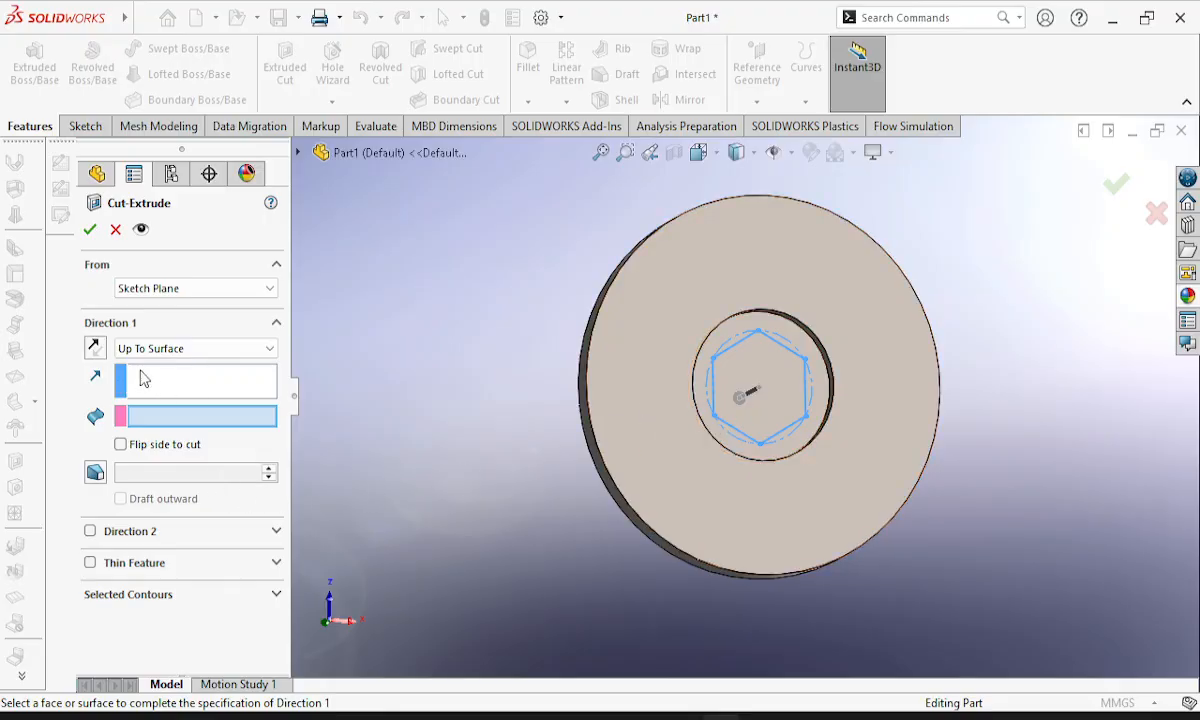
{"action": "left_click", "coordinate": [200, 288]}
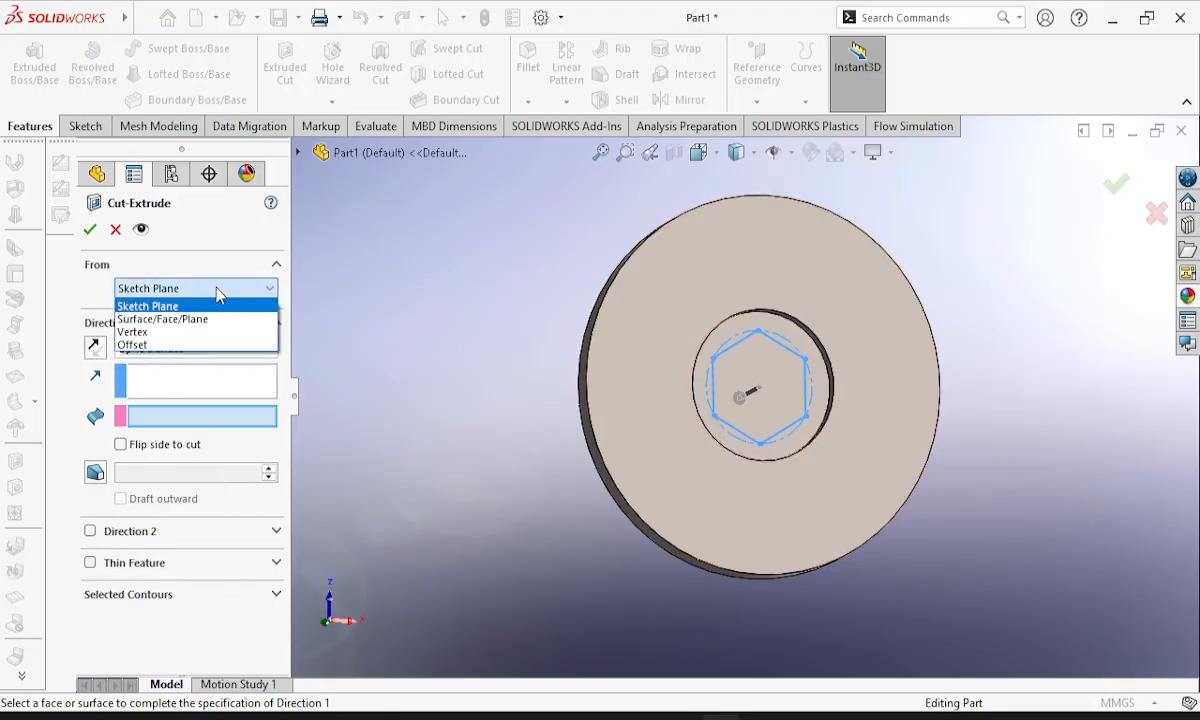
{"action": "left_click", "coordinate": [218, 290]}
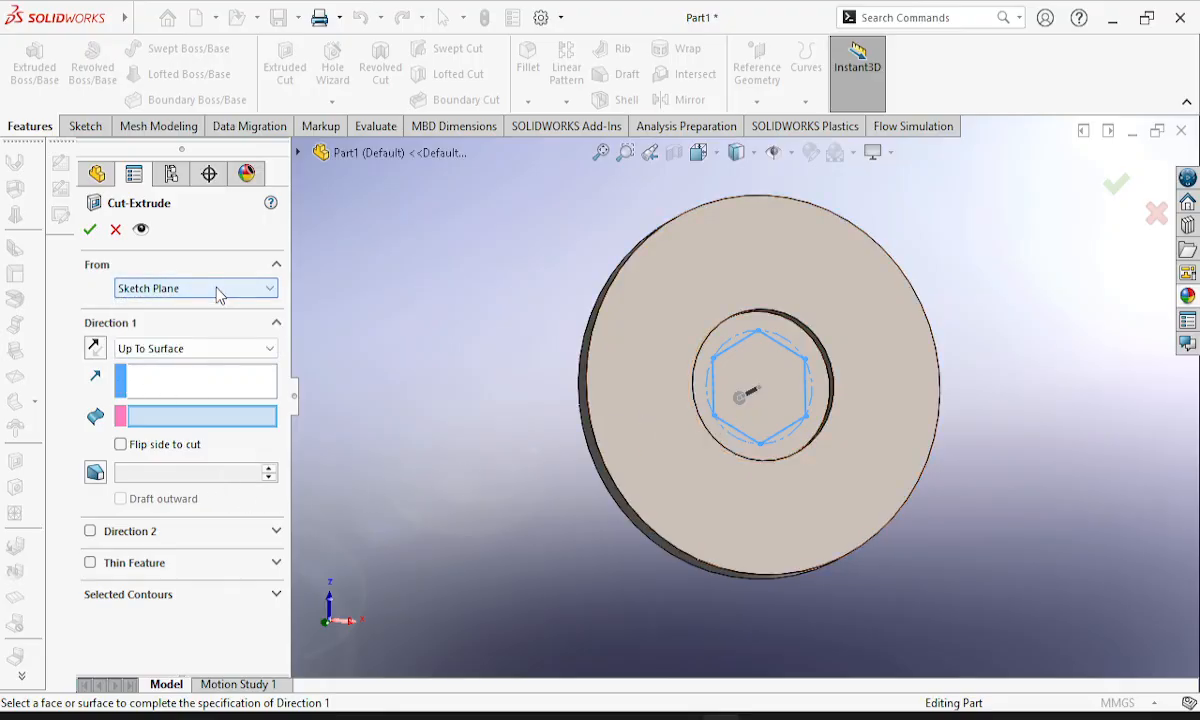
{"action": "left_click", "coordinate": [180, 386]}
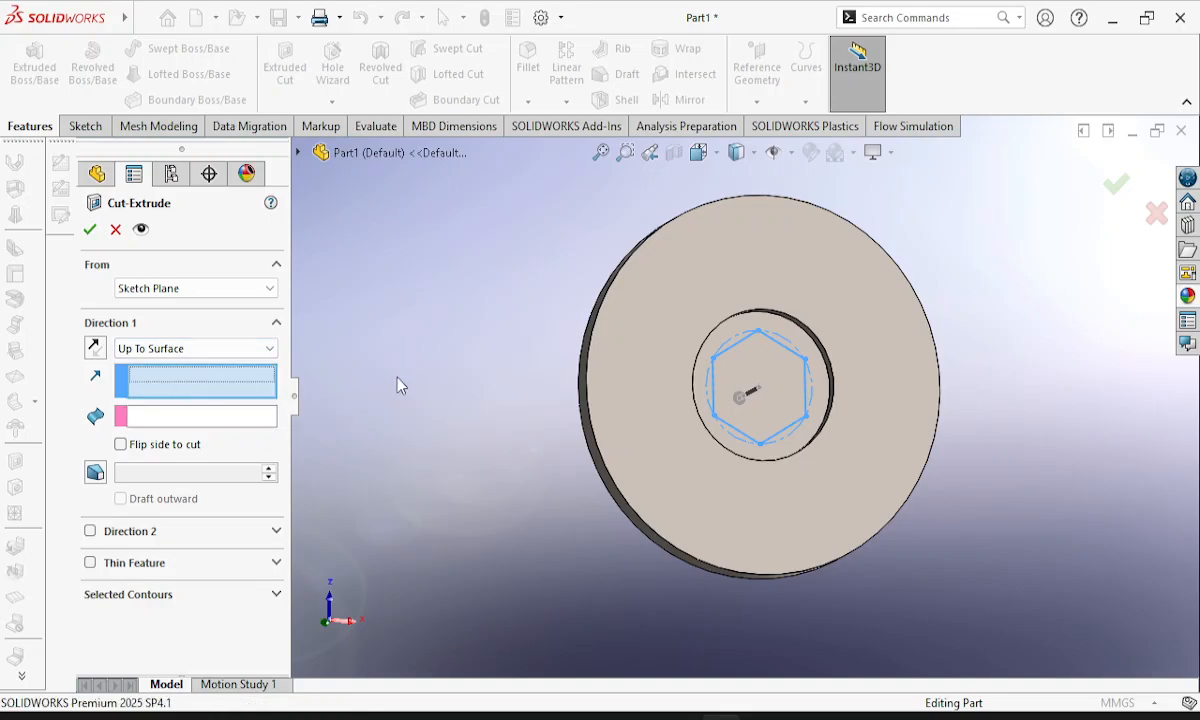
{"action": "left_click", "coordinate": [742, 338]}
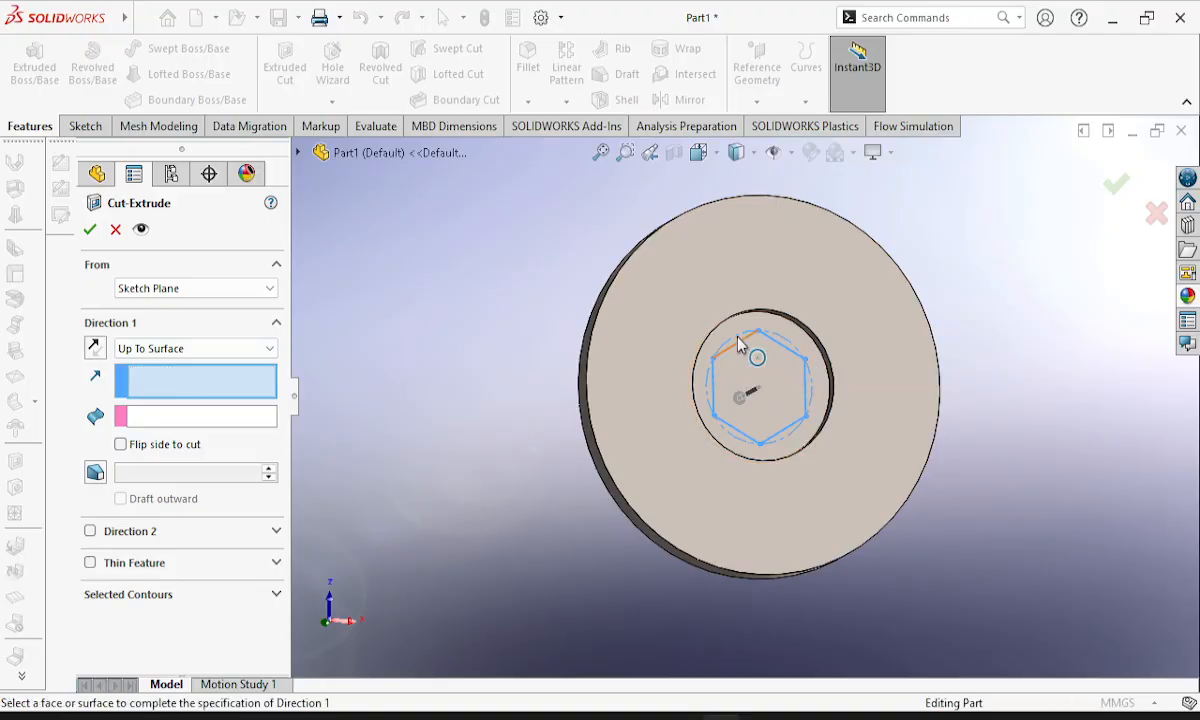
{"action": "left_click", "coordinate": [740, 350]}
{"action": "left_click", "coordinate": [148, 421]}
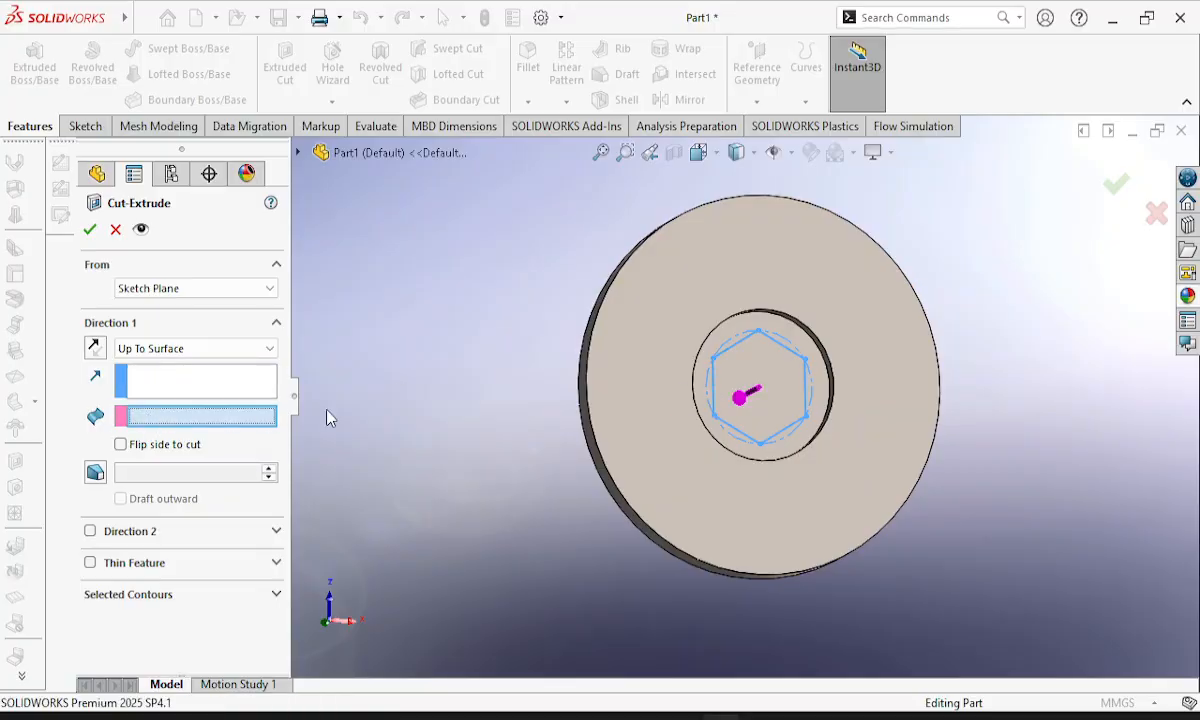
{"action": "left_click", "coordinate": [726, 359]}
{"action": "left_click", "coordinate": [730, 360]}
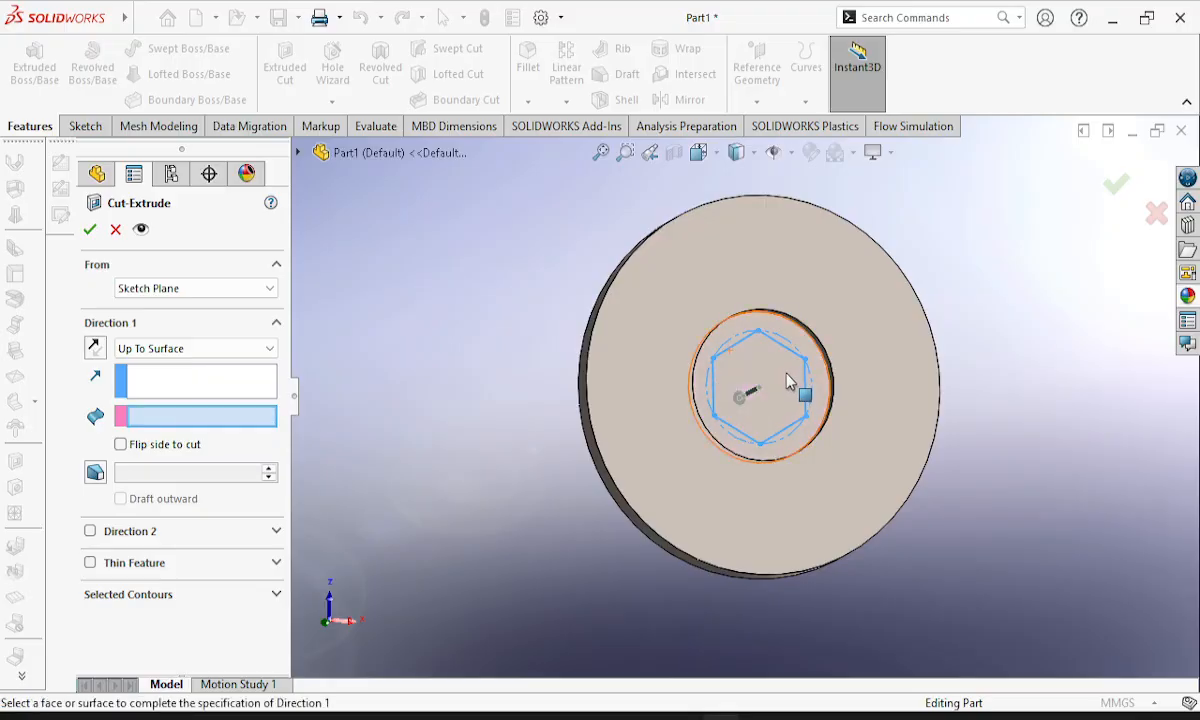
Cut the hexagon through the hub up to the recess face at the hub's far end.
{"action": "middle_click_drag", "start_coordinate": [785, 385], "coordinate": [778, 328]}
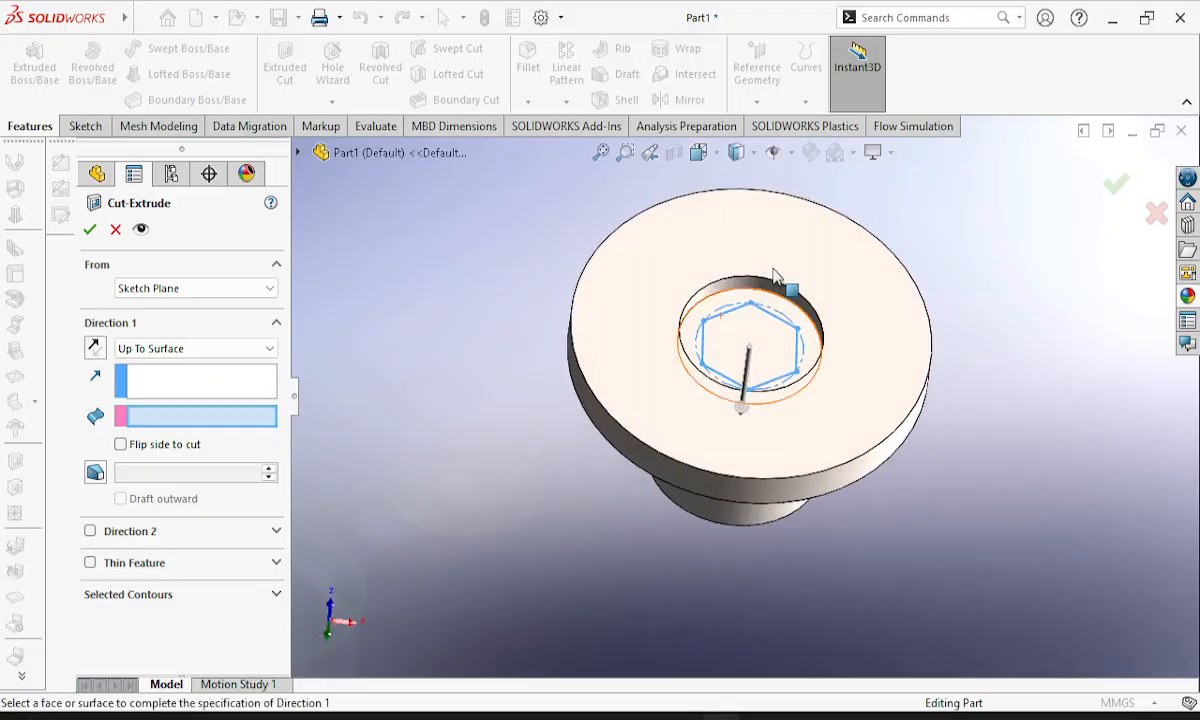
{"action": "left_click", "coordinate": [778, 322]}
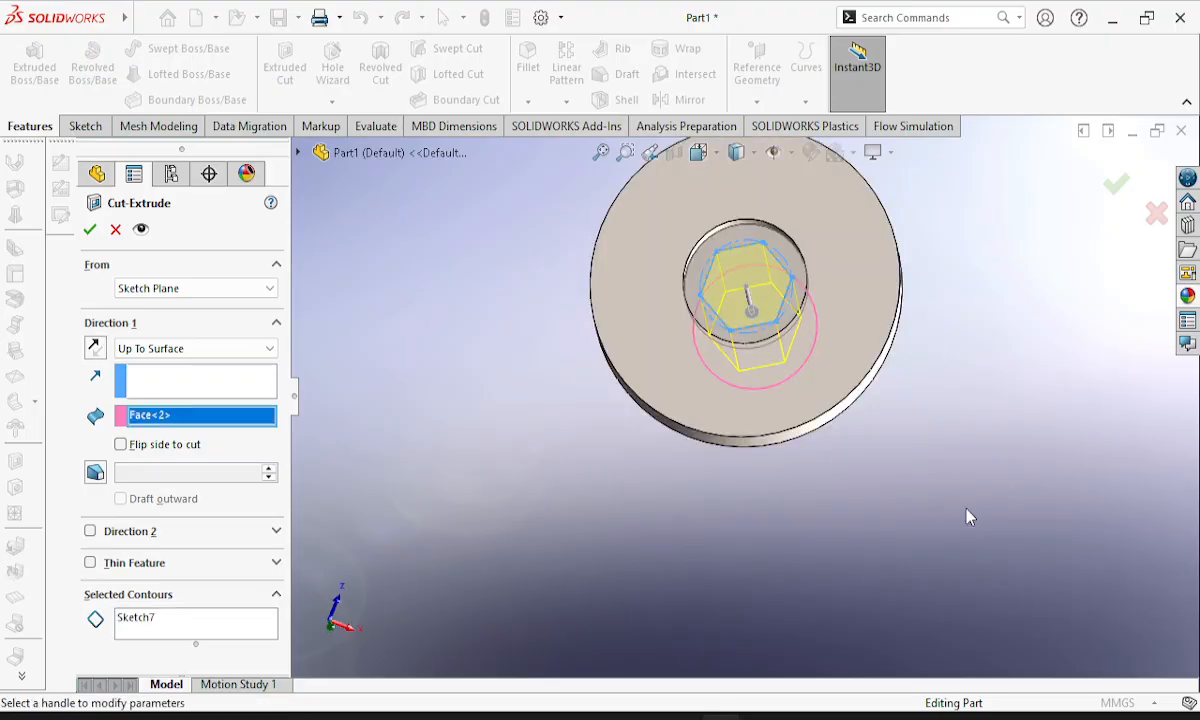
{"action": "middle_click_drag", "start_coordinate": [937, 405], "coordinate": [945, 259]}
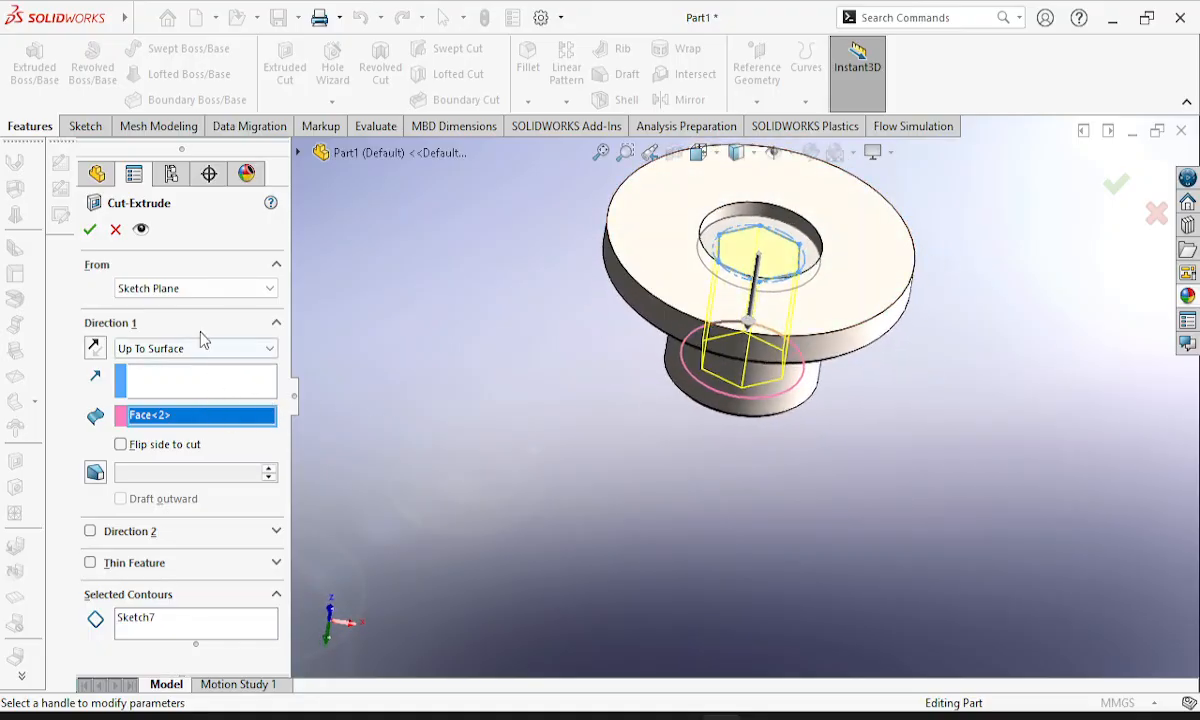
{"action": "left_click", "coordinate": [88, 231]}
Inspect the hexagonal bore from several sides and examine the flange hole layout and dimensions in the Lesson 3 drawing.
{"action": "middle_click_drag", "start_coordinate": [698, 378], "coordinate": [731, 436]}
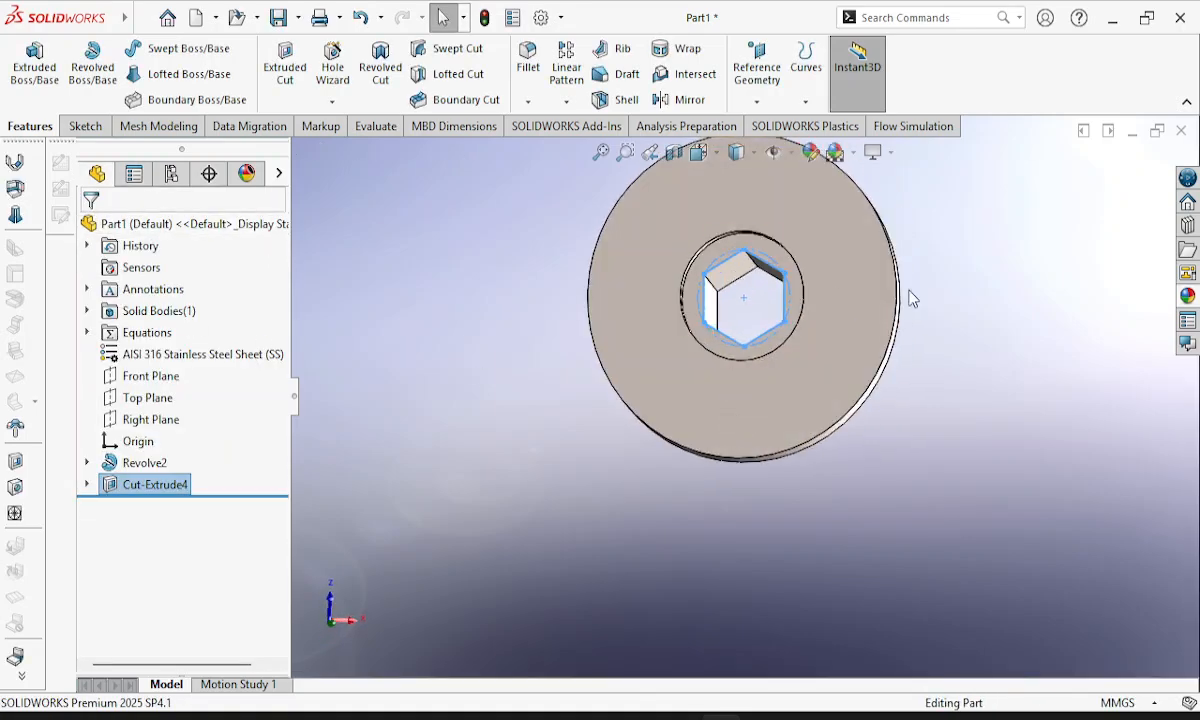
{"action": "middle_click_drag", "start_coordinate": [911, 241], "coordinate": [790, 276]}
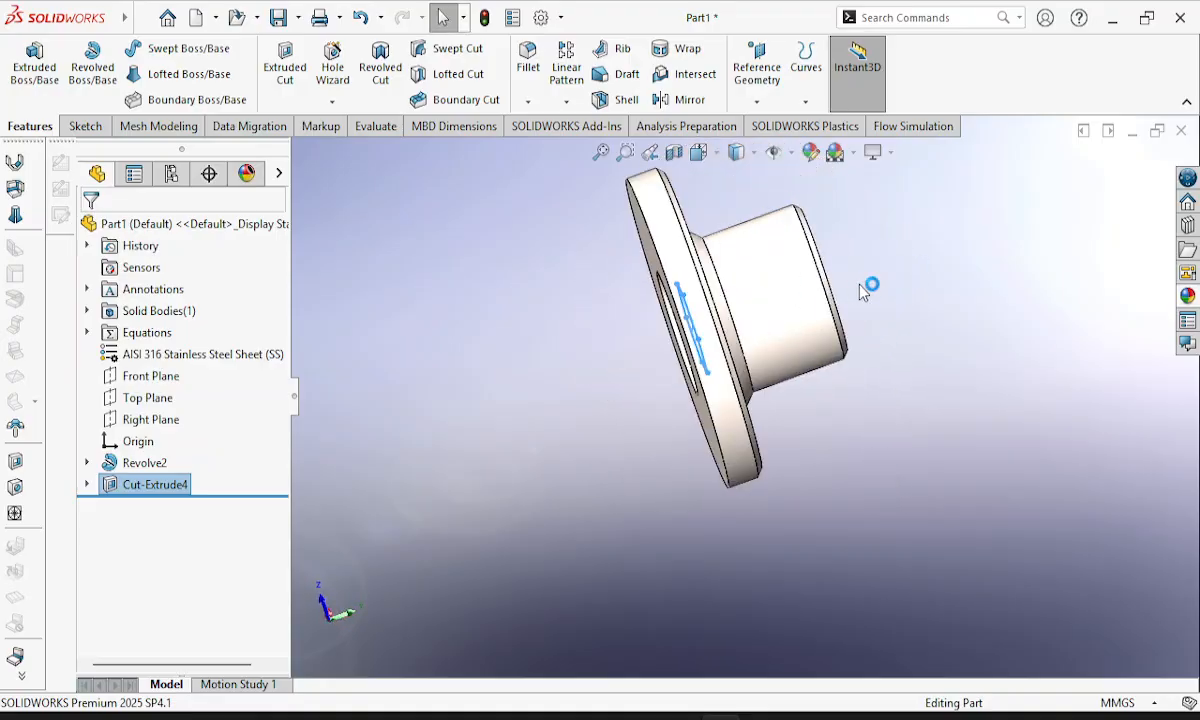
{"action": "scroll", "coordinate": [826, 314], "scroll_direction": "up", "scroll_amount": 4}
{"action": "scroll", "coordinate": [826, 314], "scroll_direction": "down", "scroll_amount": 3}
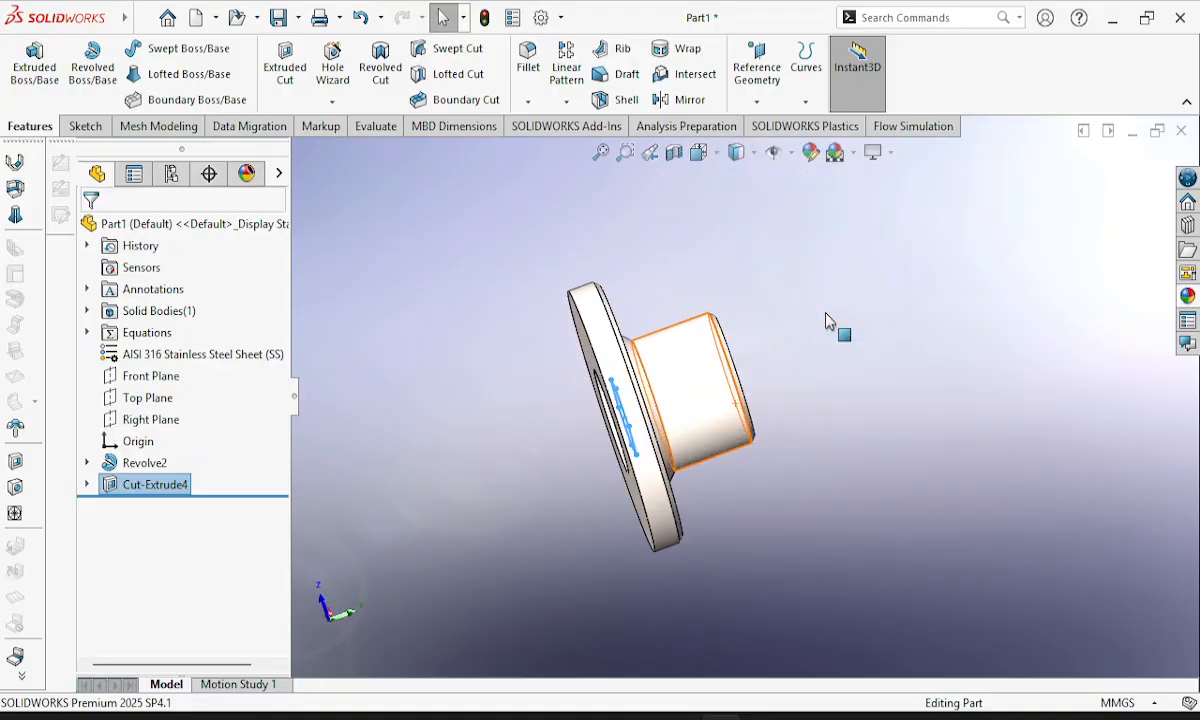
{"action": "scroll", "coordinate": [826, 316], "scroll_direction": "down", "scroll_amount": 4}
{"action": "middle_click_drag", "start_coordinate": [571, 493], "coordinate": [766, 378]}
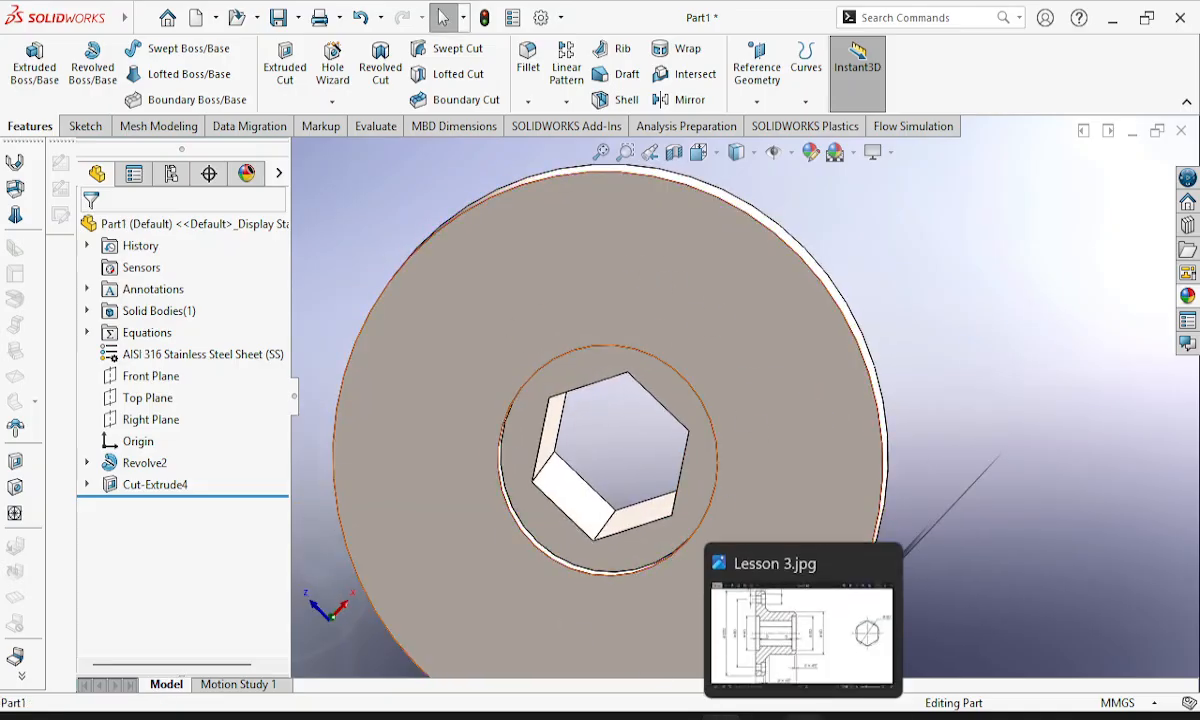
{"action": "left_click", "coordinate": [815, 625]}
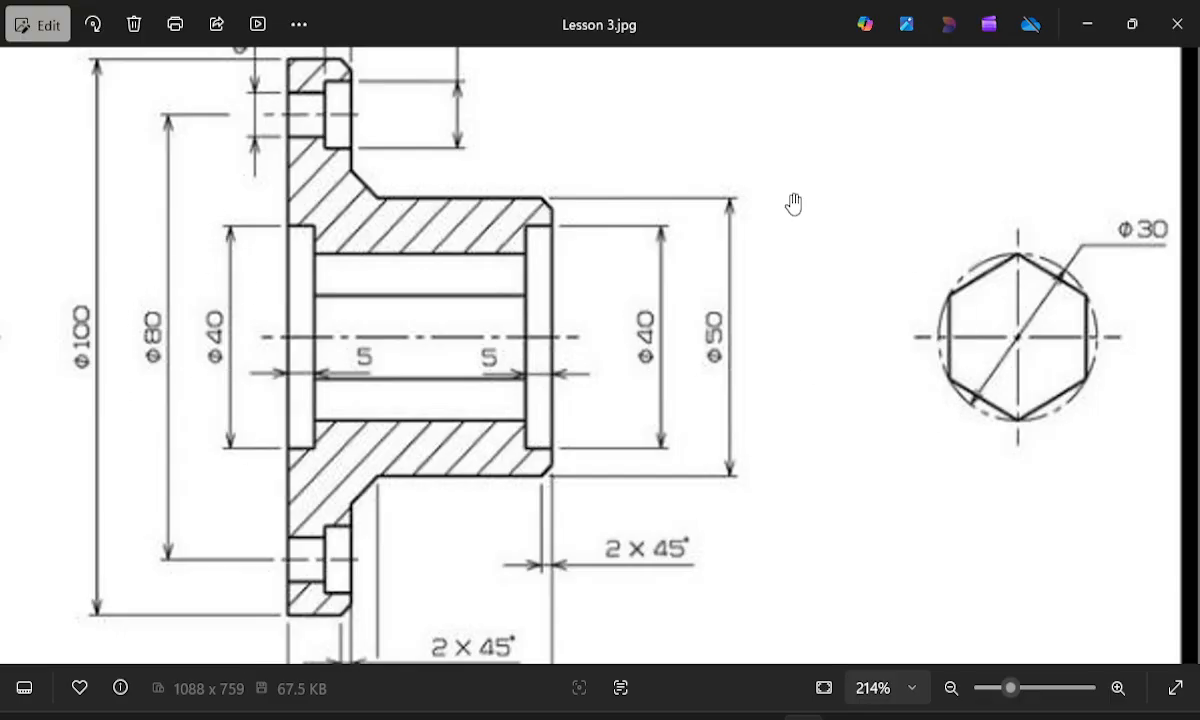
{"action": "mouse_move", "coordinate": [430, 372]}
{"action": "left_mouse_down"}
{"action": "mouse_move", "coordinate": [670, 467]}
{"action": "mouse_move", "coordinate": [1048, 388]}
{"action": "left_mouse_up"}
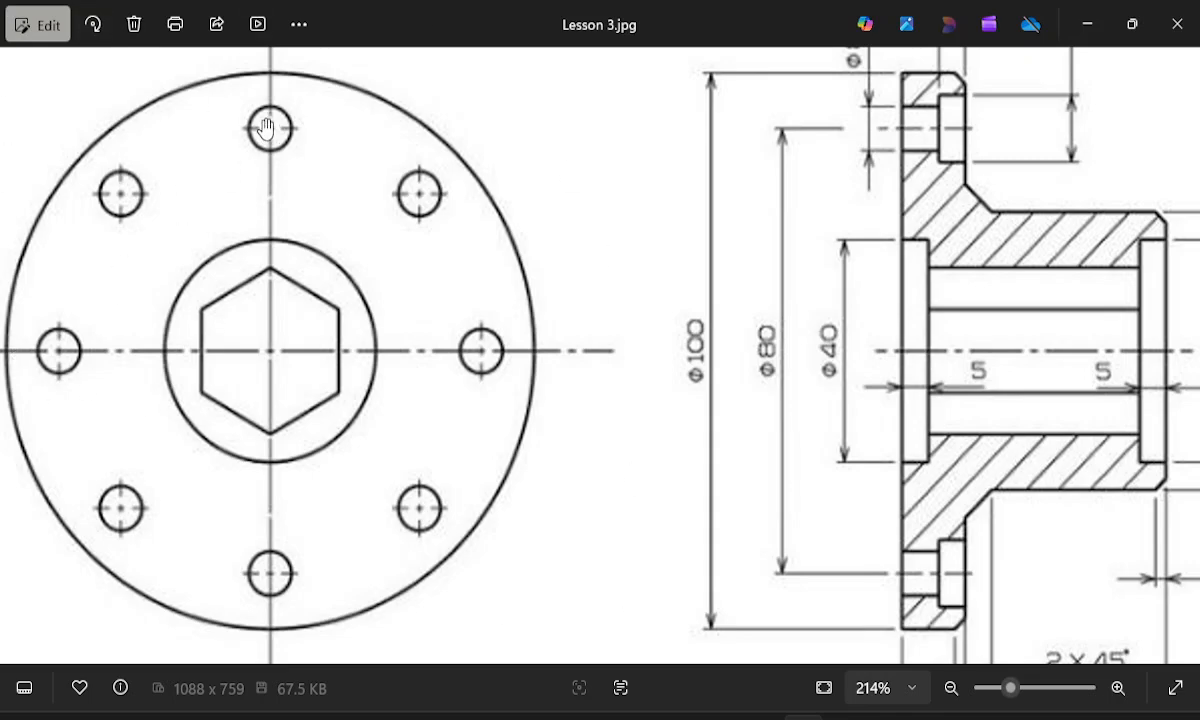
{"action": "left_click_drag", "start_coordinate": [328, 147], "coordinate": [320, 255]}
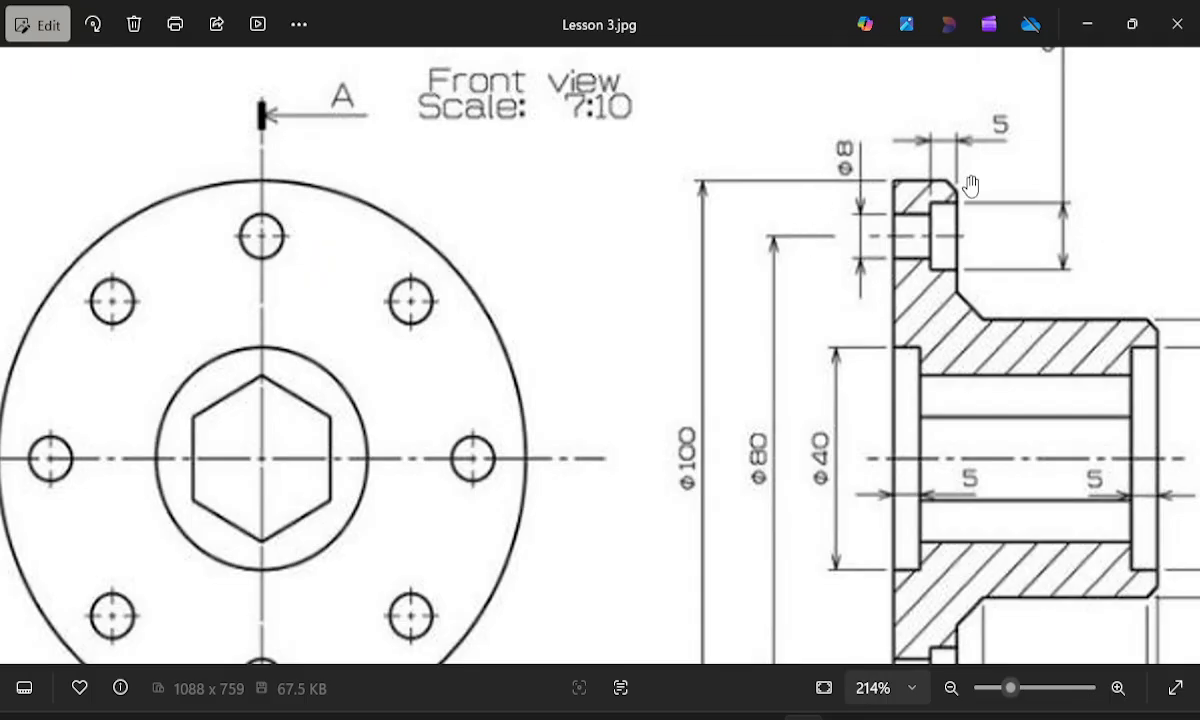
{"action": "scroll", "coordinate": [978, 238], "scroll_direction": "up", "scroll_amount": 2}
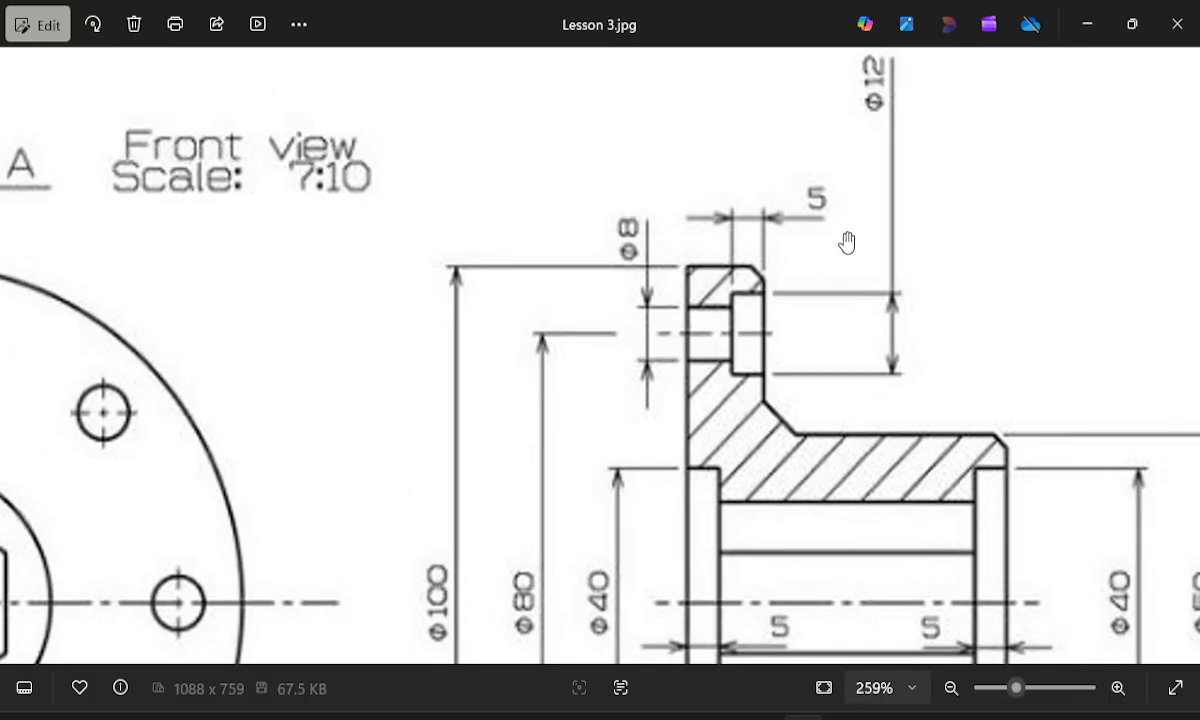
{"action": "left_click", "coordinate": [1087, 24]}
{"action": "middle_click_drag", "start_coordinate": [643, 311], "coordinate": [679, 285]}
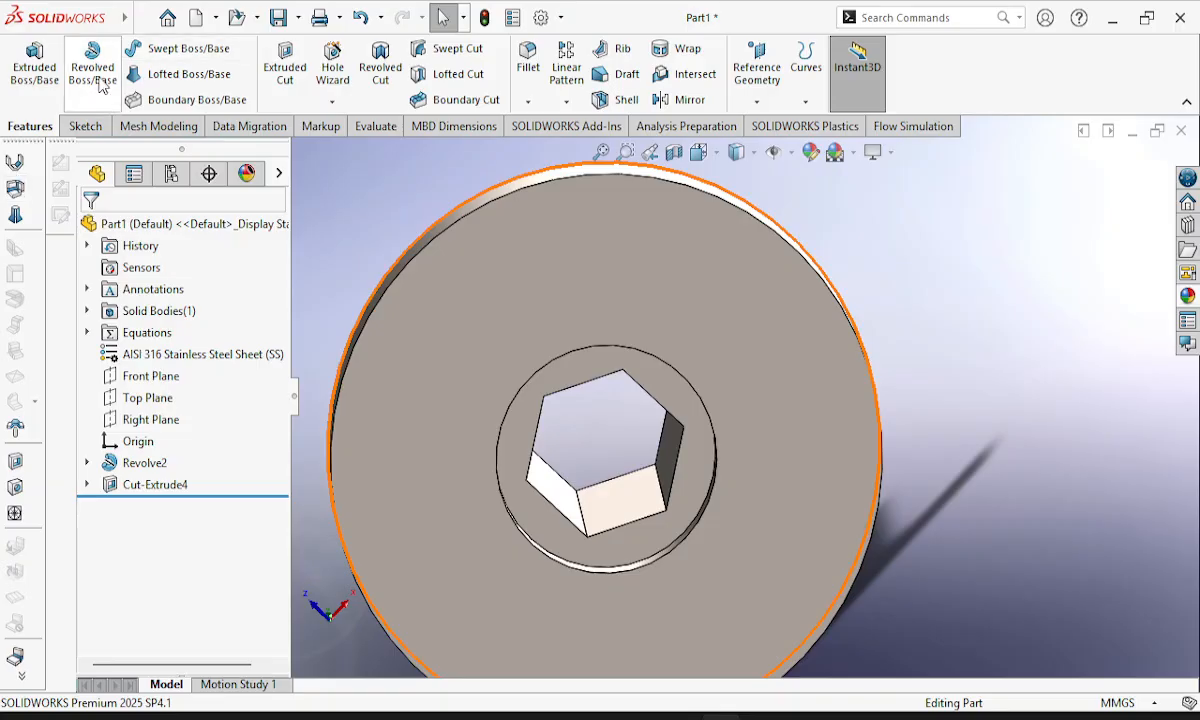
{"action": "left_click", "coordinate": [90, 130]}
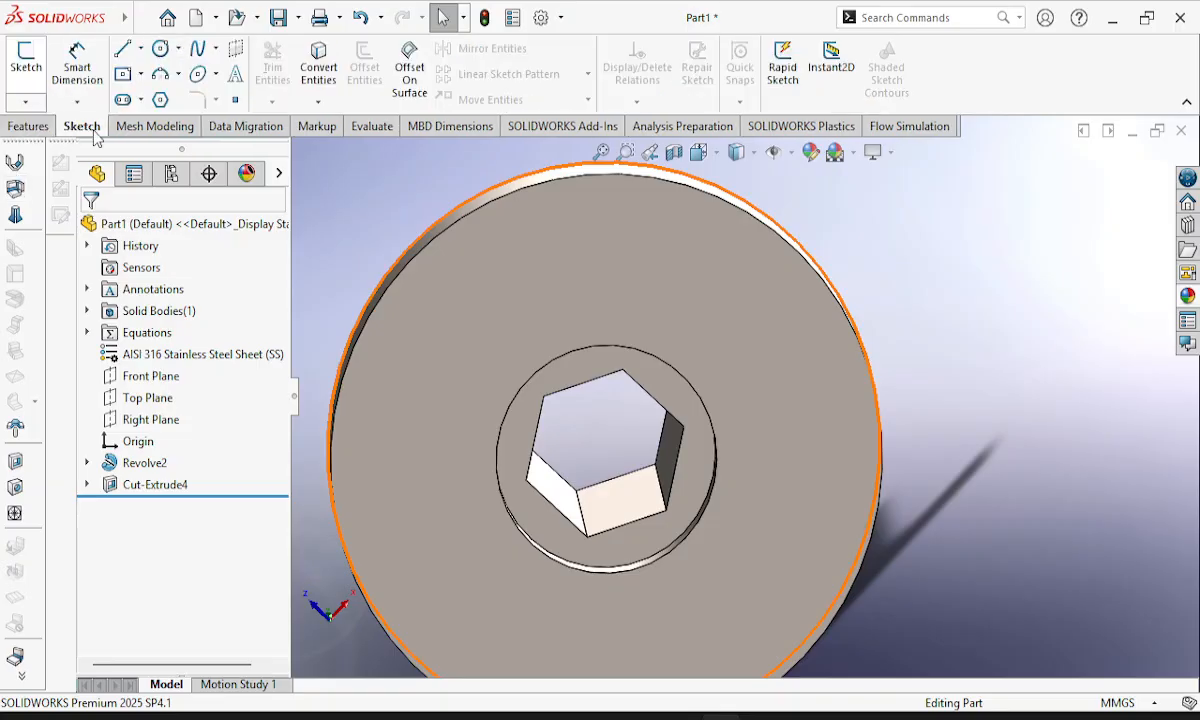
{"action": "left_click", "coordinate": [28, 126]}
{"action": "left_click", "coordinate": [160, 48]}
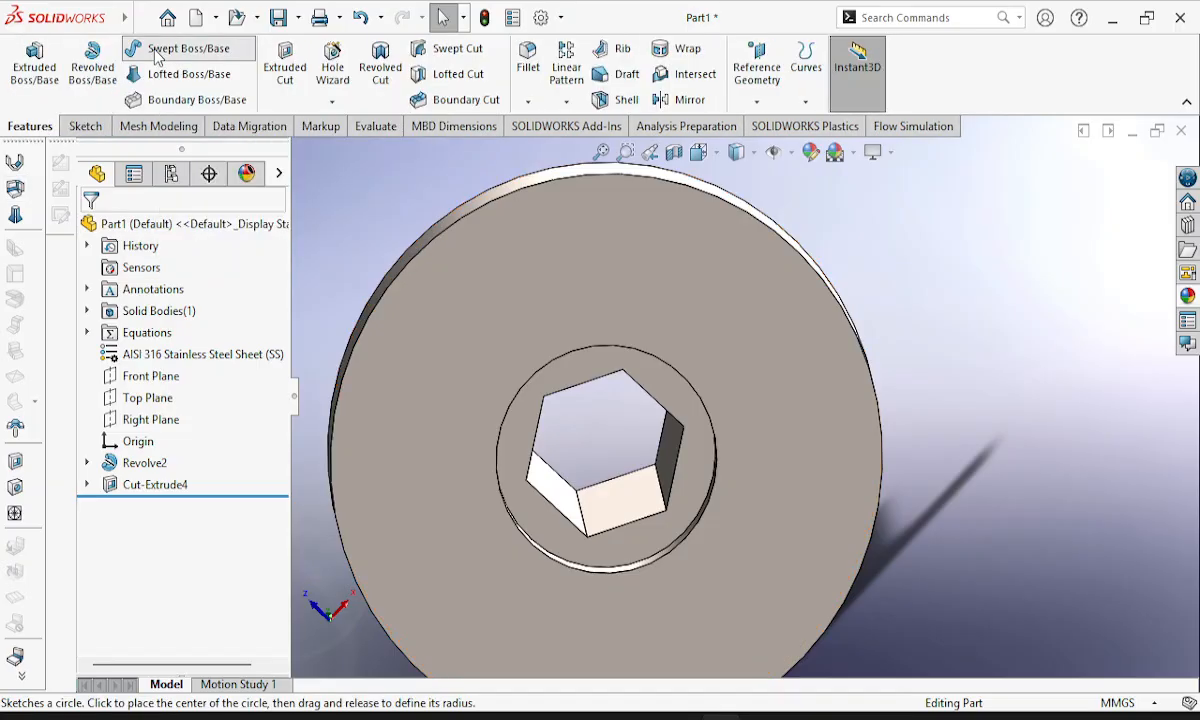
{"action": "scroll", "coordinate": [601, 258], "scroll_direction": "down", "scroll_amount": 2}
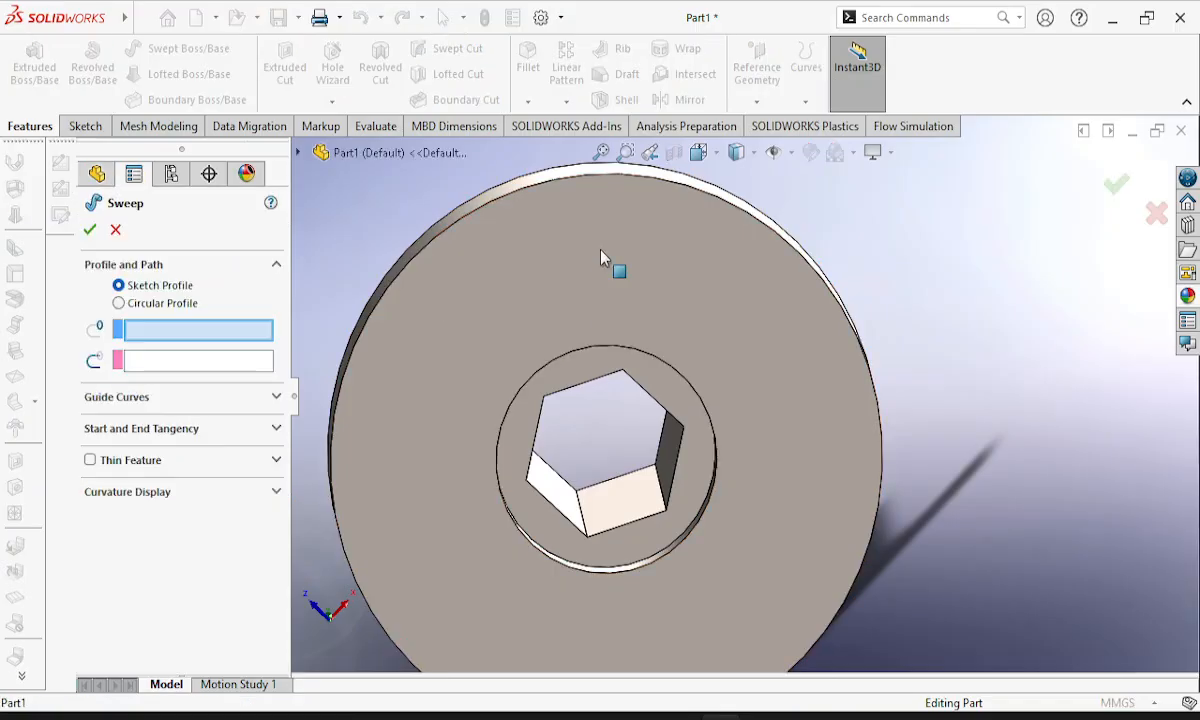
{"action": "left_click", "coordinate": [601, 258]}
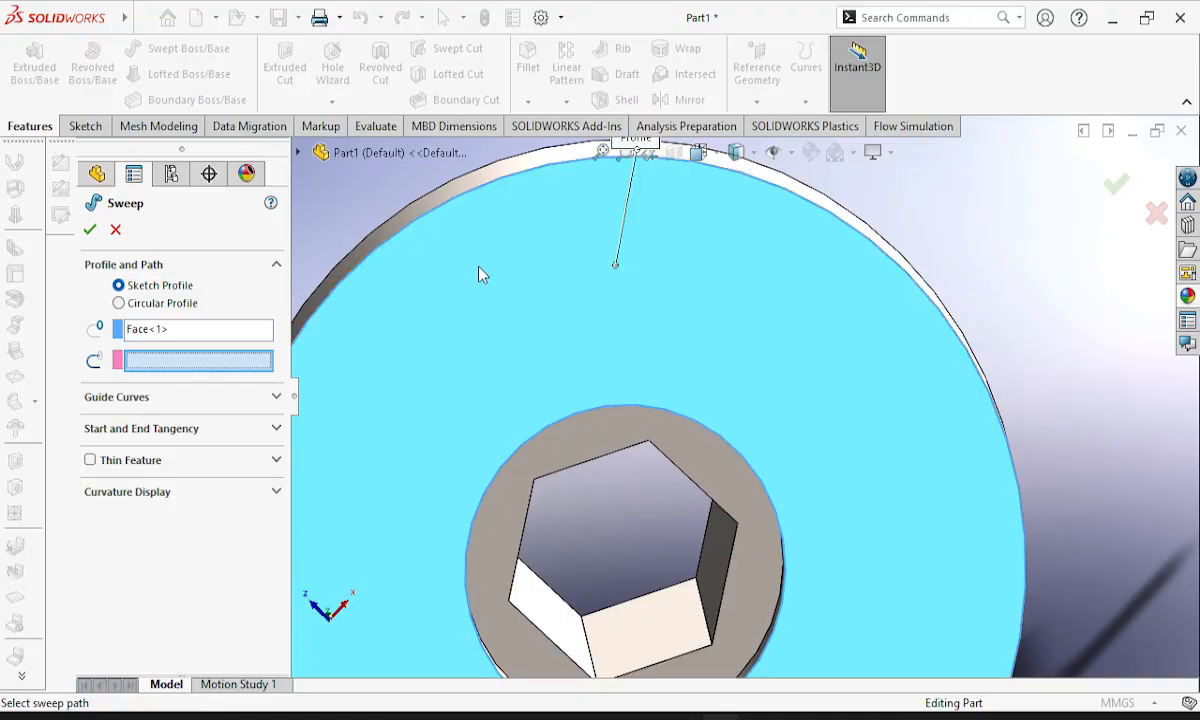
{"action": "left_click", "coordinate": [116, 231]}
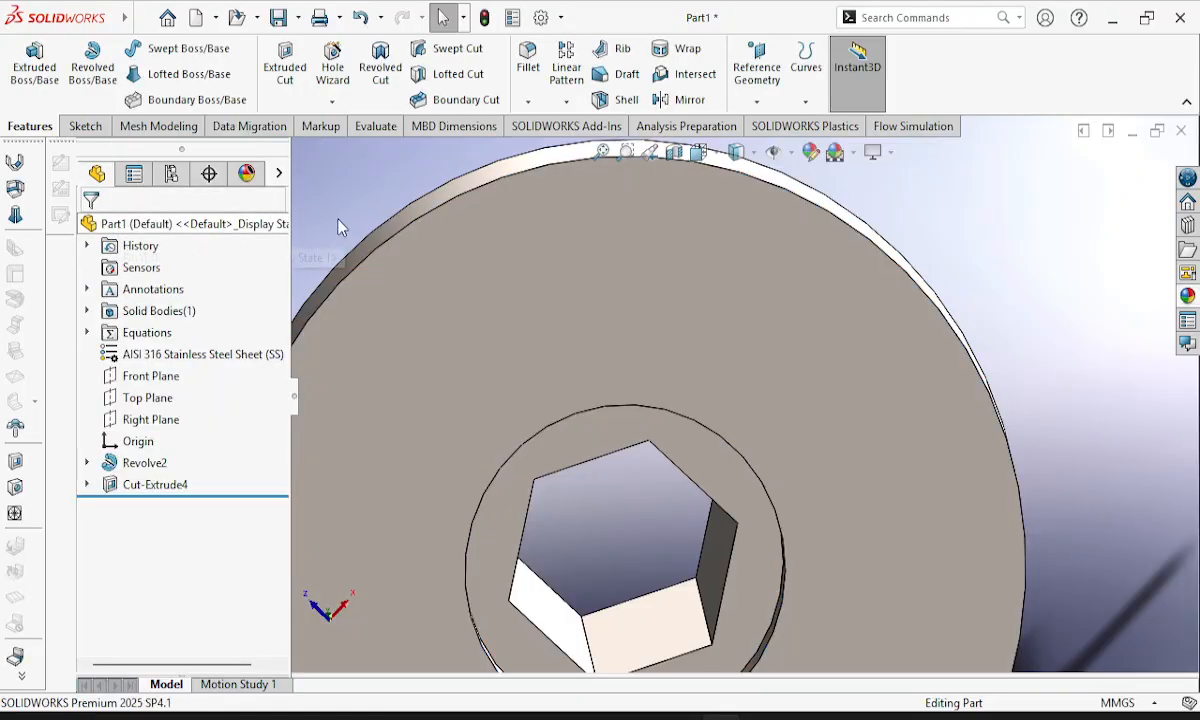
Sketch a circle about 3.6 mm in radius on the flange's flat outer face, just inside its upper edge.
{"action": "left_click", "coordinate": [82, 128]}
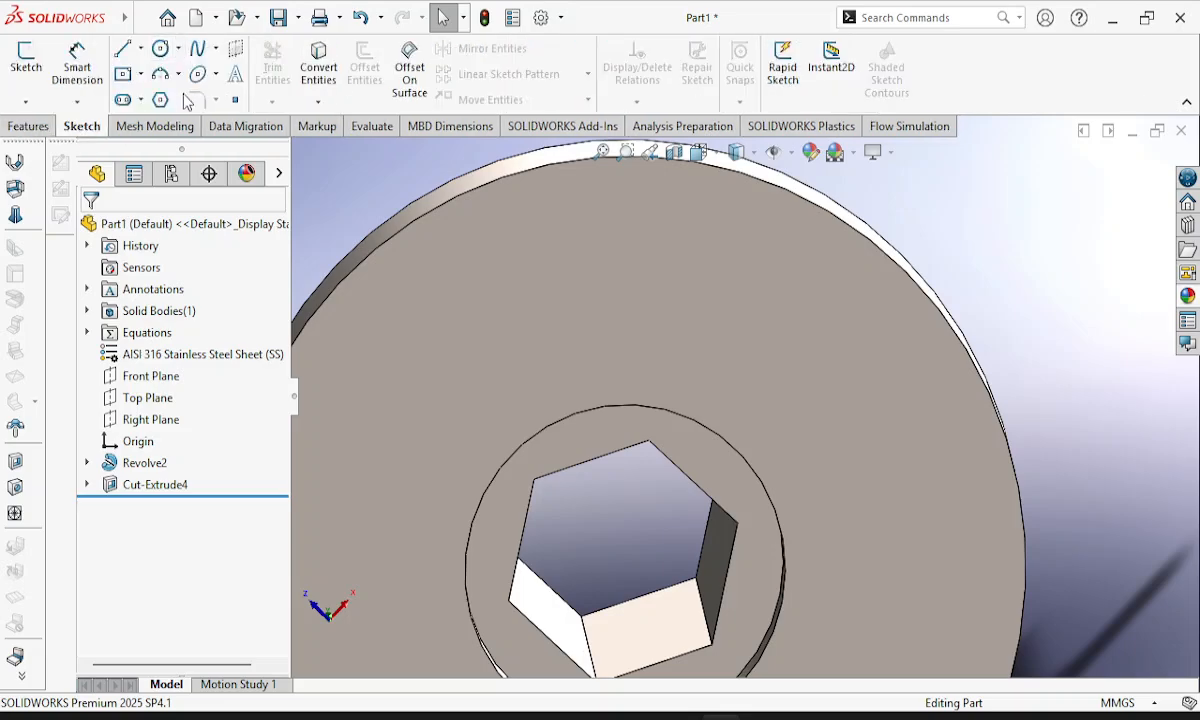
{"action": "left_click", "coordinate": [163, 51]}
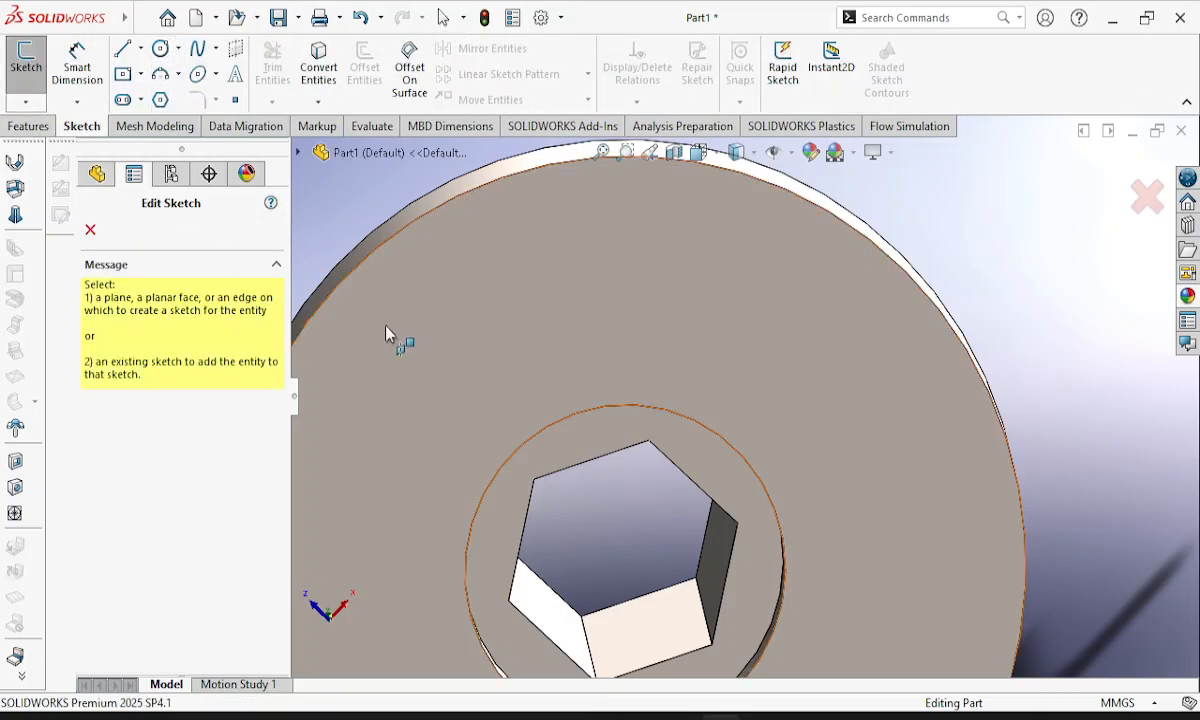
{"action": "left_click", "coordinate": [527, 314]}
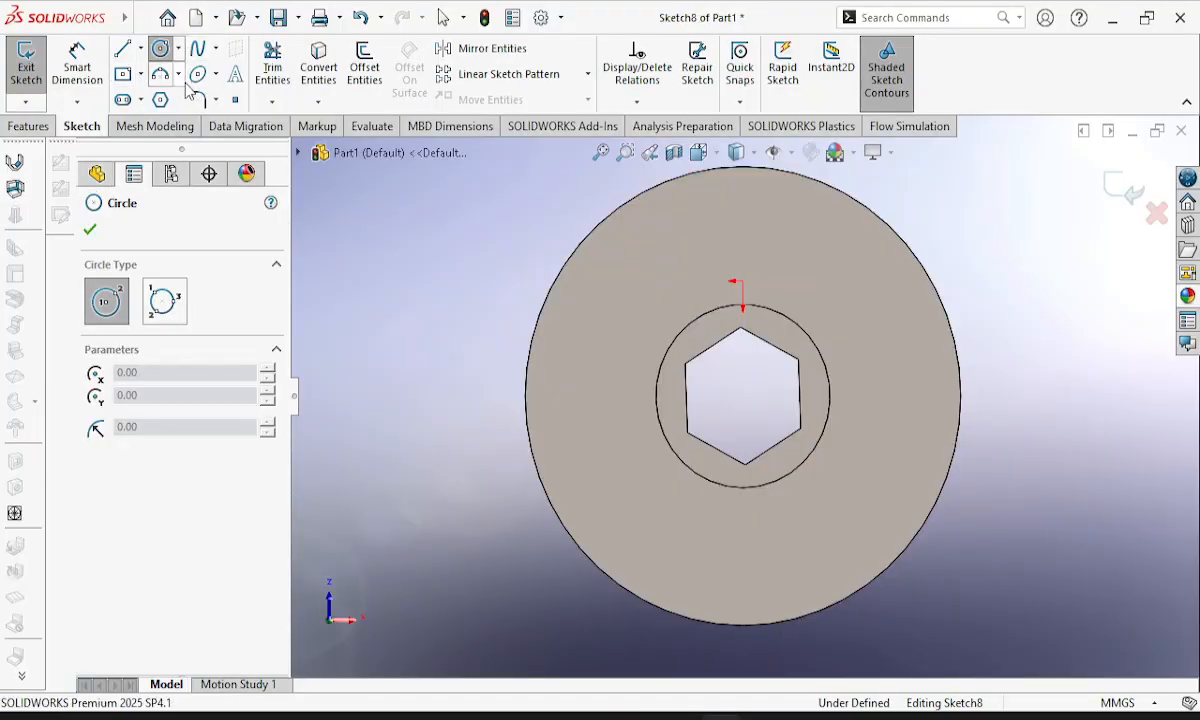
{"action": "left_click", "coordinate": [731, 204]}
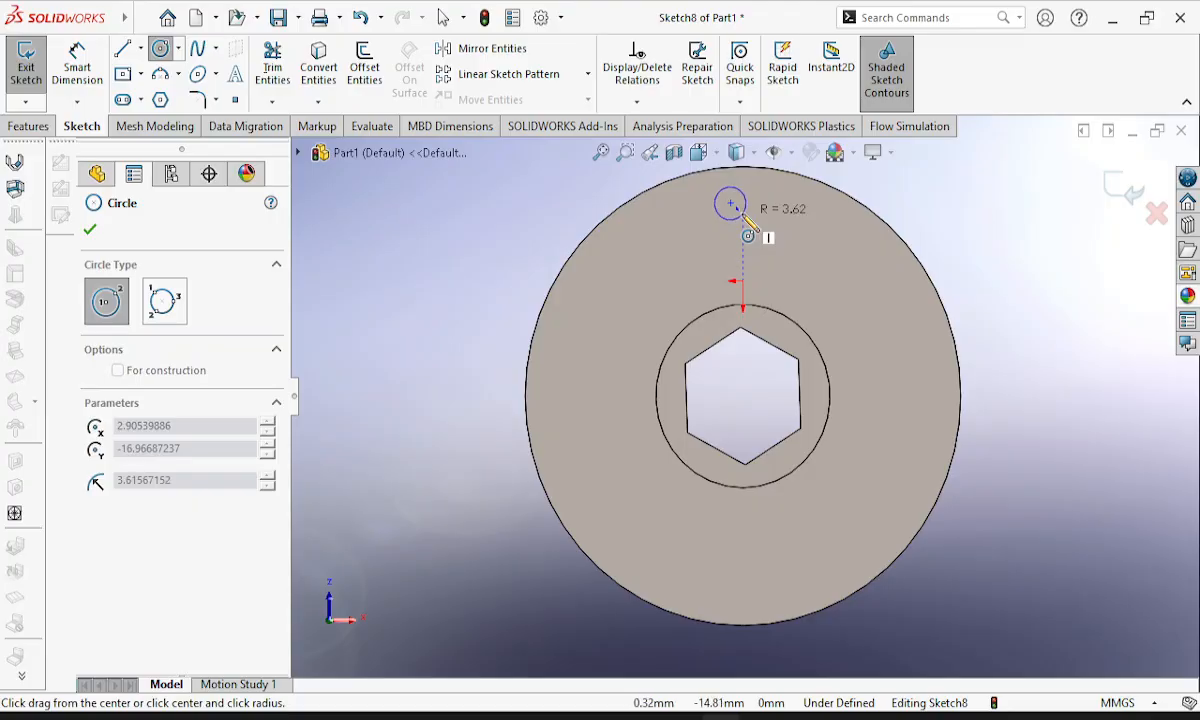
{"action": "left_click", "coordinate": [745, 219]}
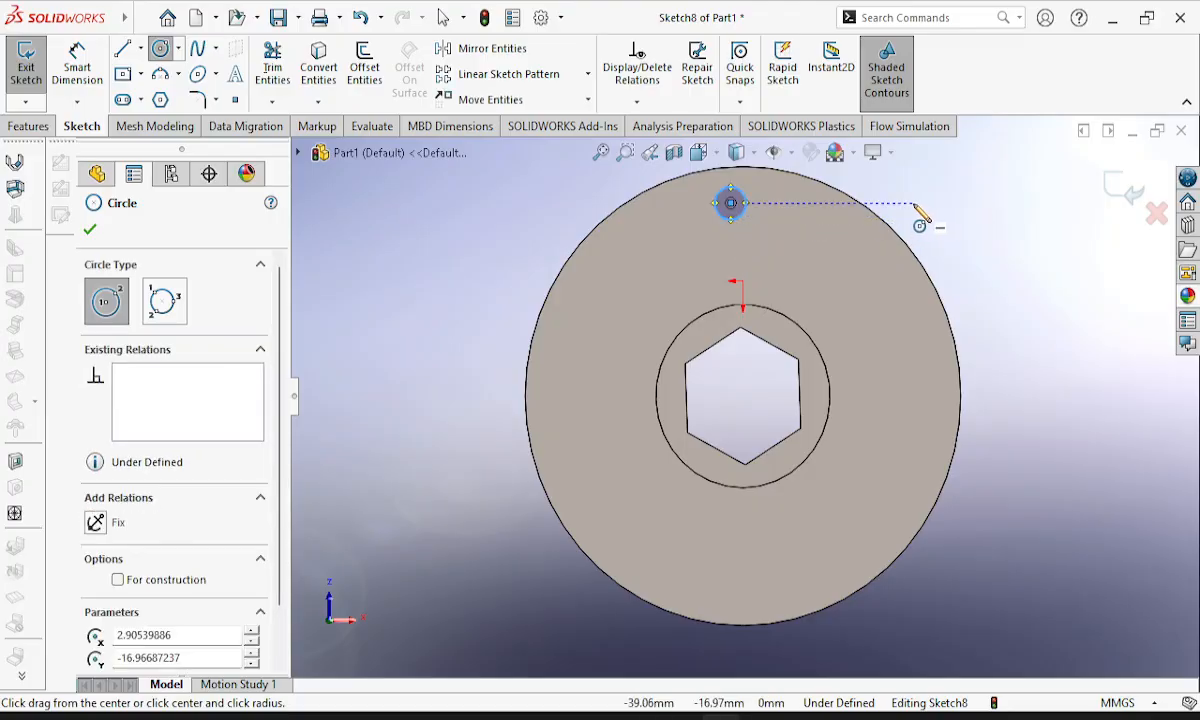
{"action": "key", "text": "Escape"}
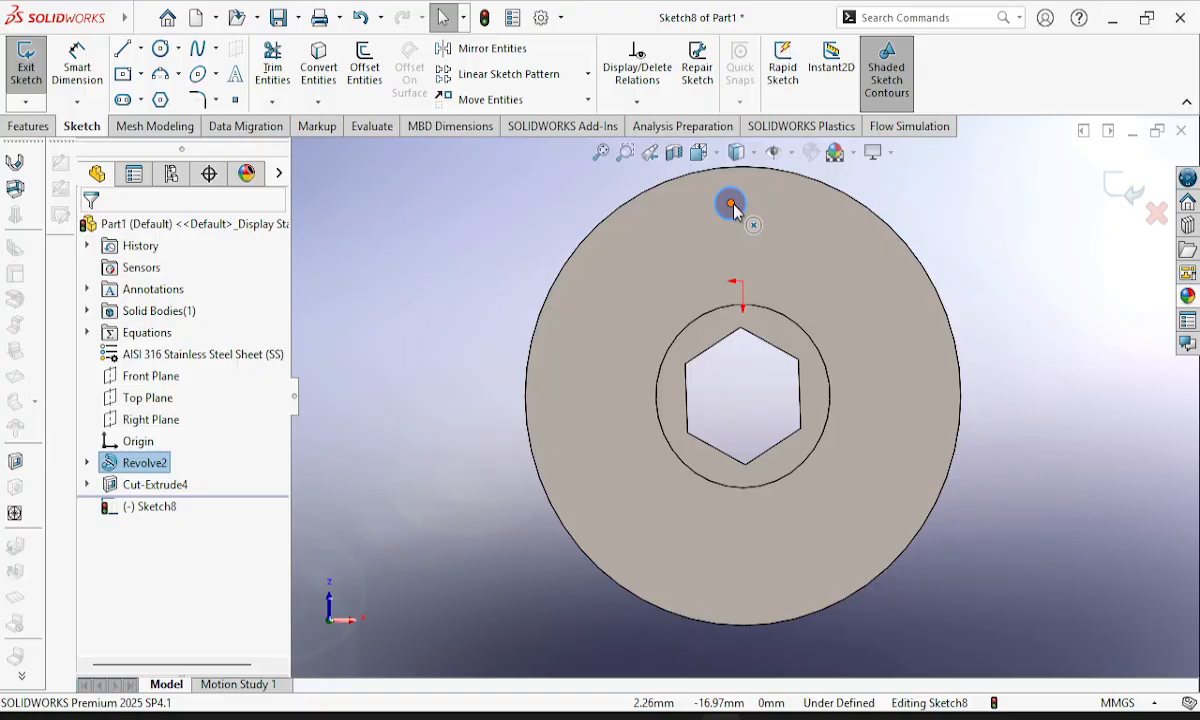
Undo the circle sketched near the flange's upper edge.
{"action": "key", "text": "ctrl+z"}
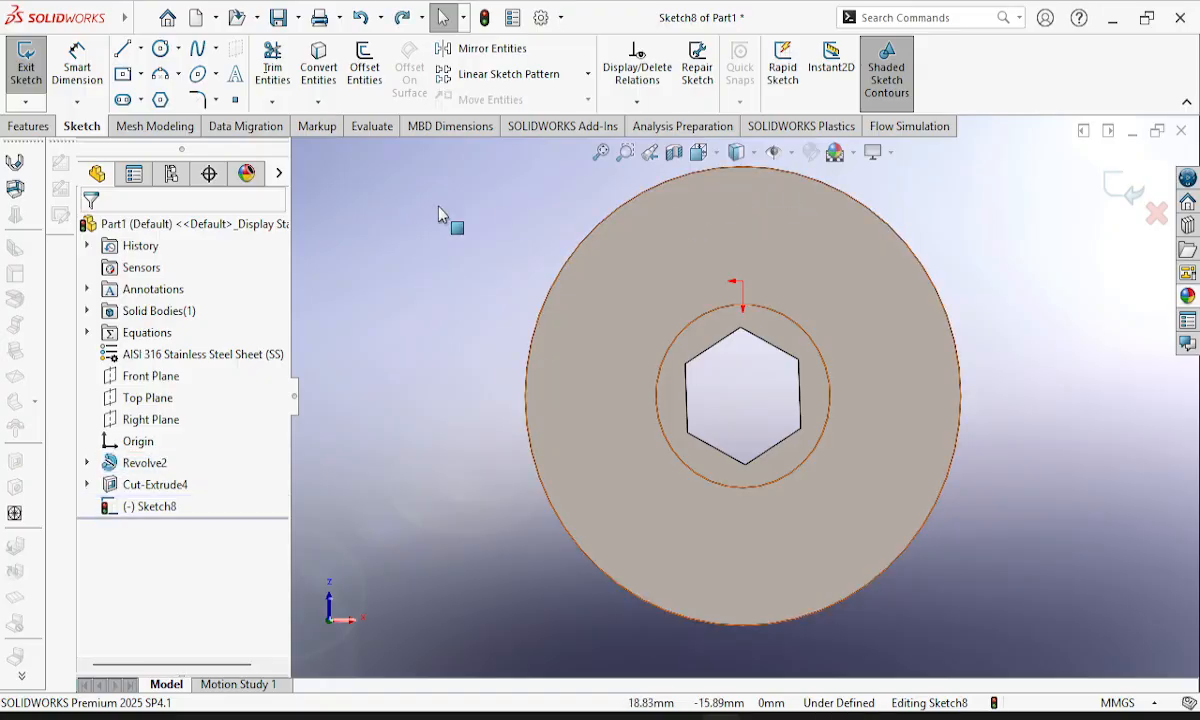
{"action": "left_click", "coordinate": [142, 18]}
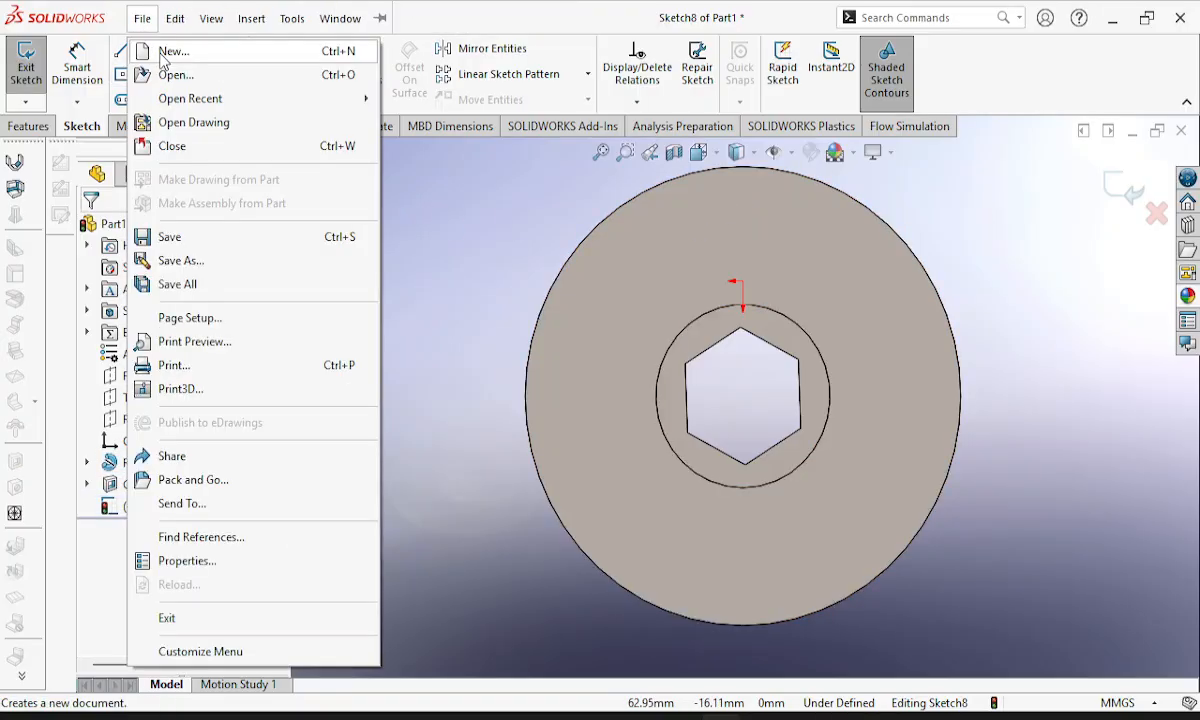
{"action": "left_click", "coordinate": [443, 222]}
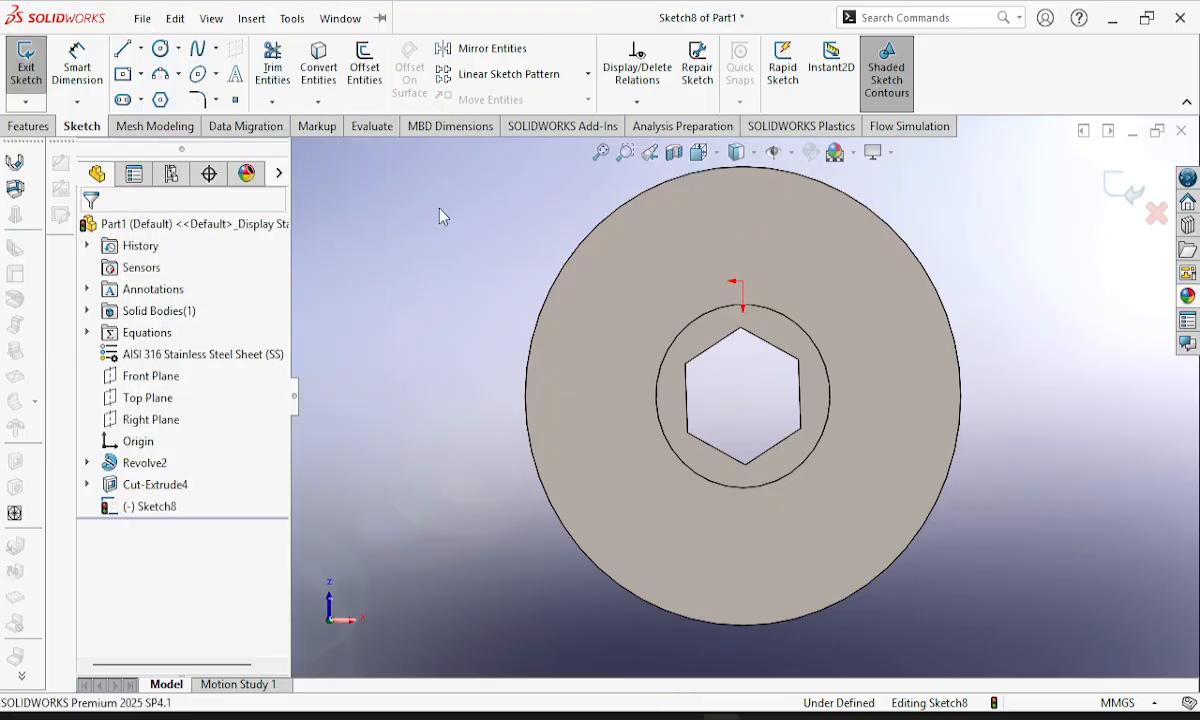
Sketch a circle about 4.8 mm in radius on the flange face, vertically aligned above the hub's centre near the upper edge.
{"action": "left_click", "coordinate": [161, 50]}
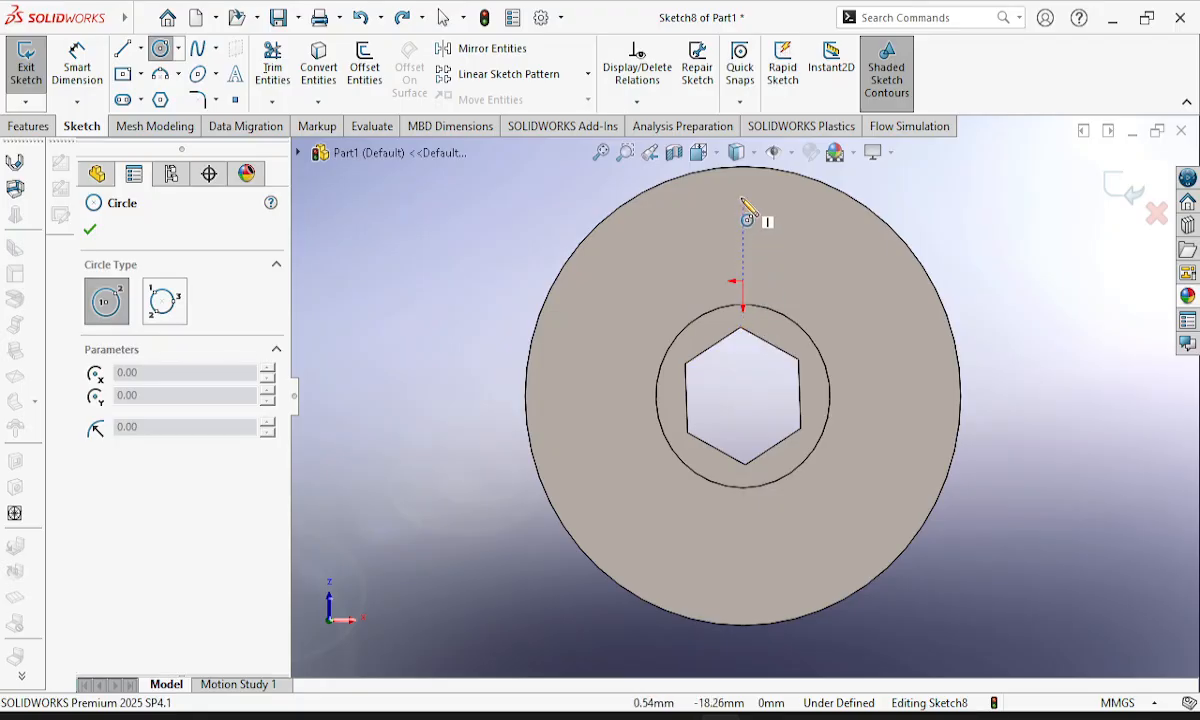
{"action": "mouse_move", "coordinate": [744, 168]}
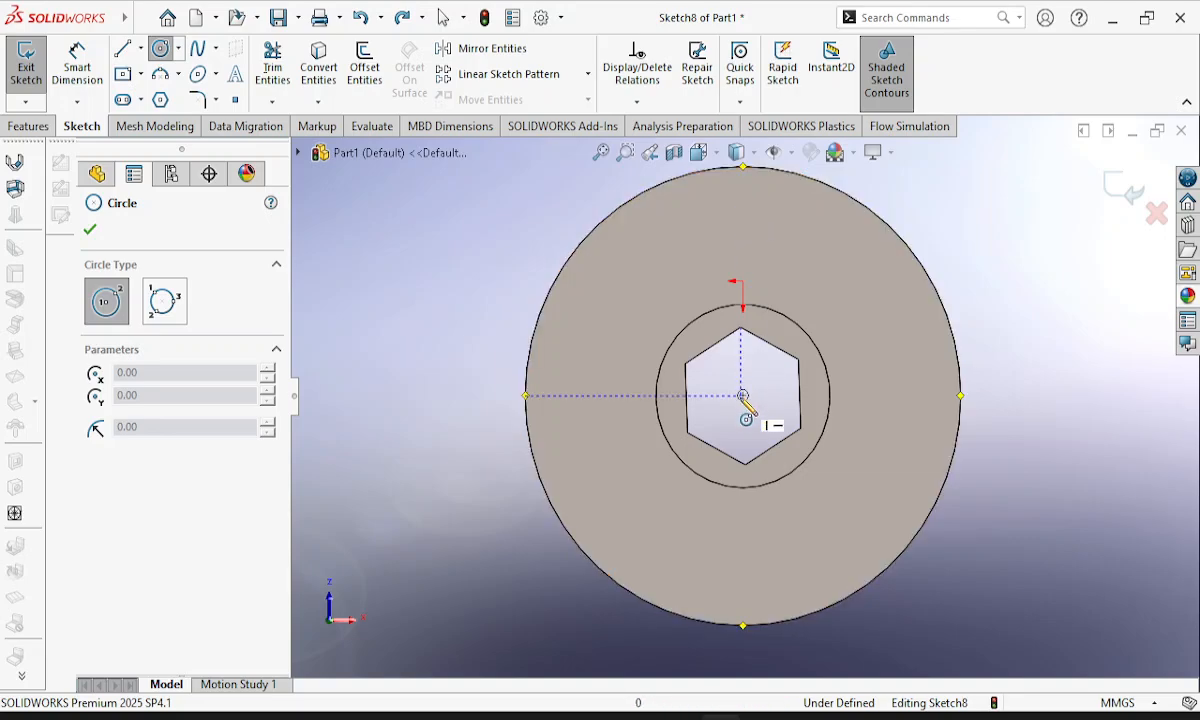
{"action": "left_click", "coordinate": [743, 213]}
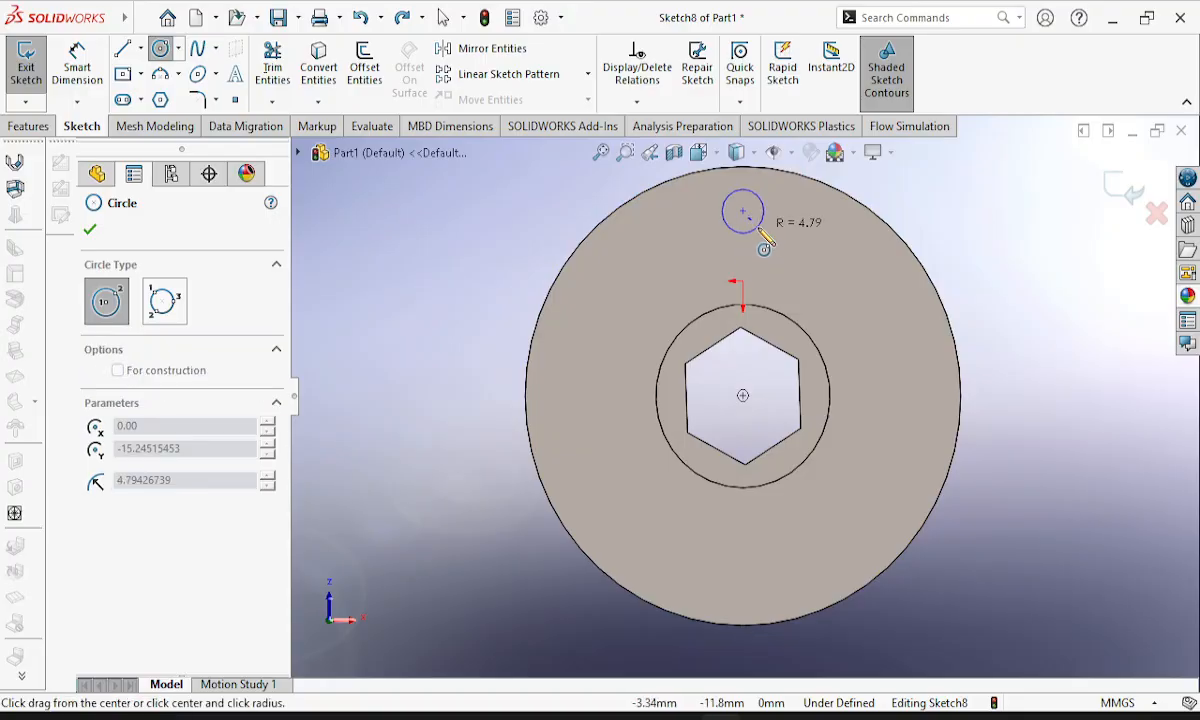
{"action": "left_click", "coordinate": [761, 230]}
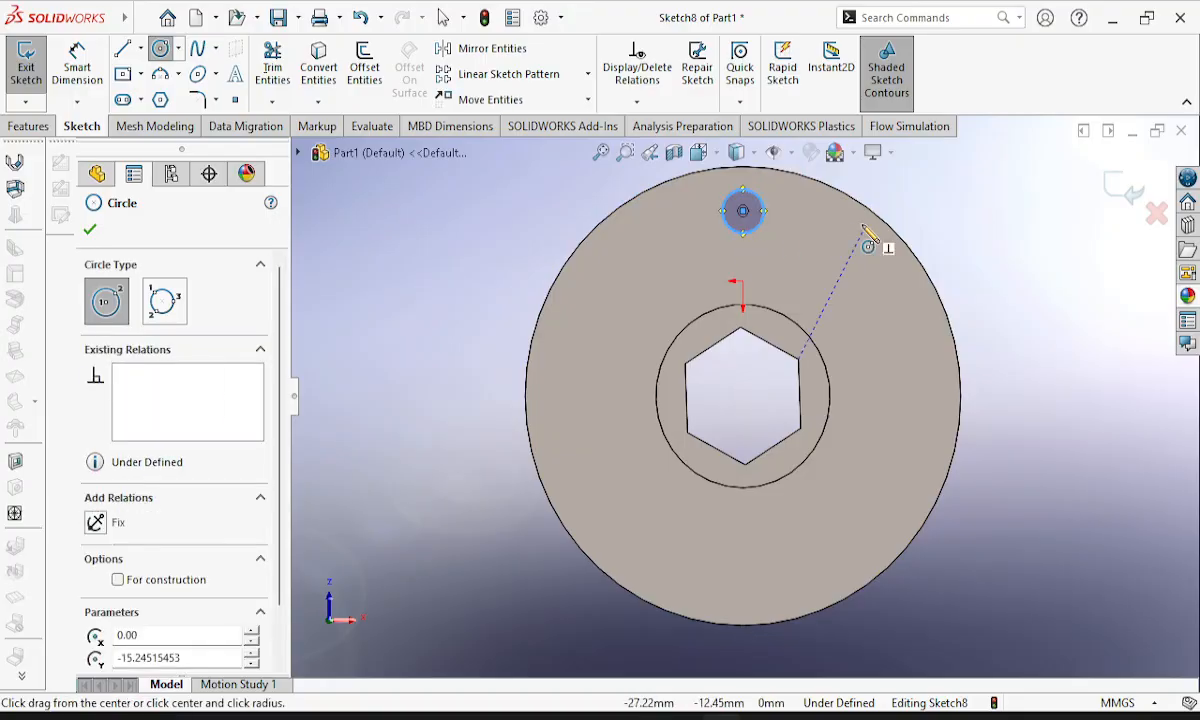
{"action": "key", "text": "Escape"}
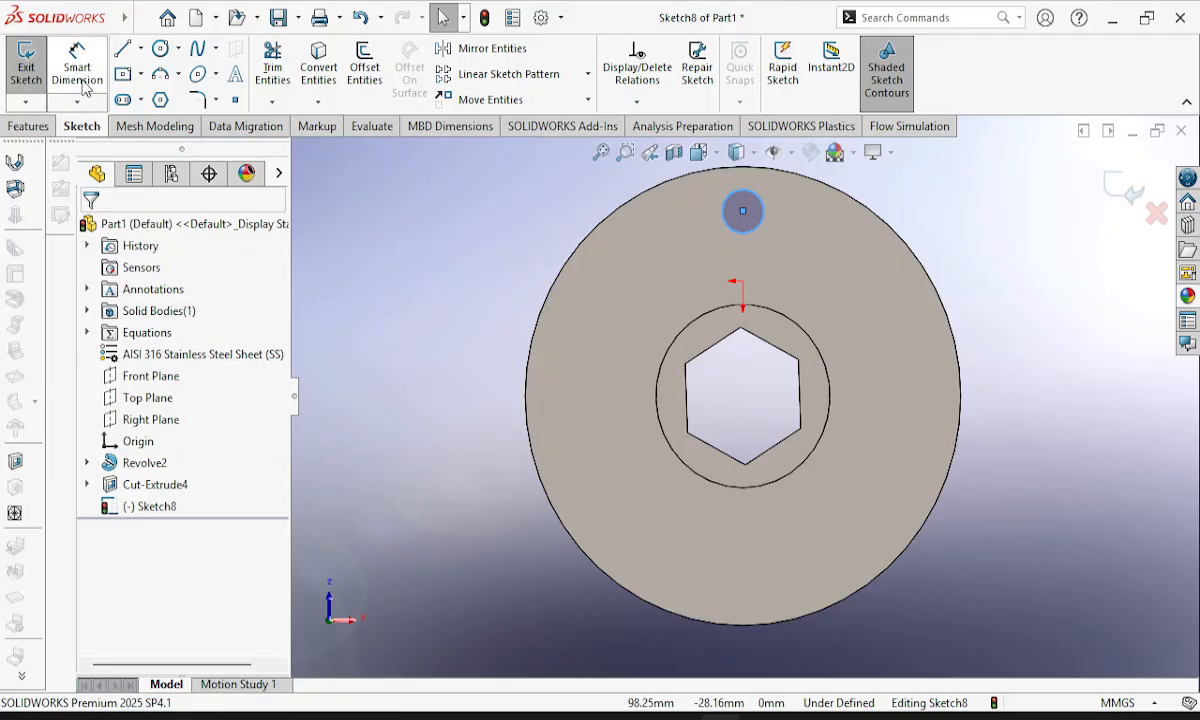
Dimension the new circle's diameter as 8 mm.
{"action": "left_click", "coordinate": [78, 55]}
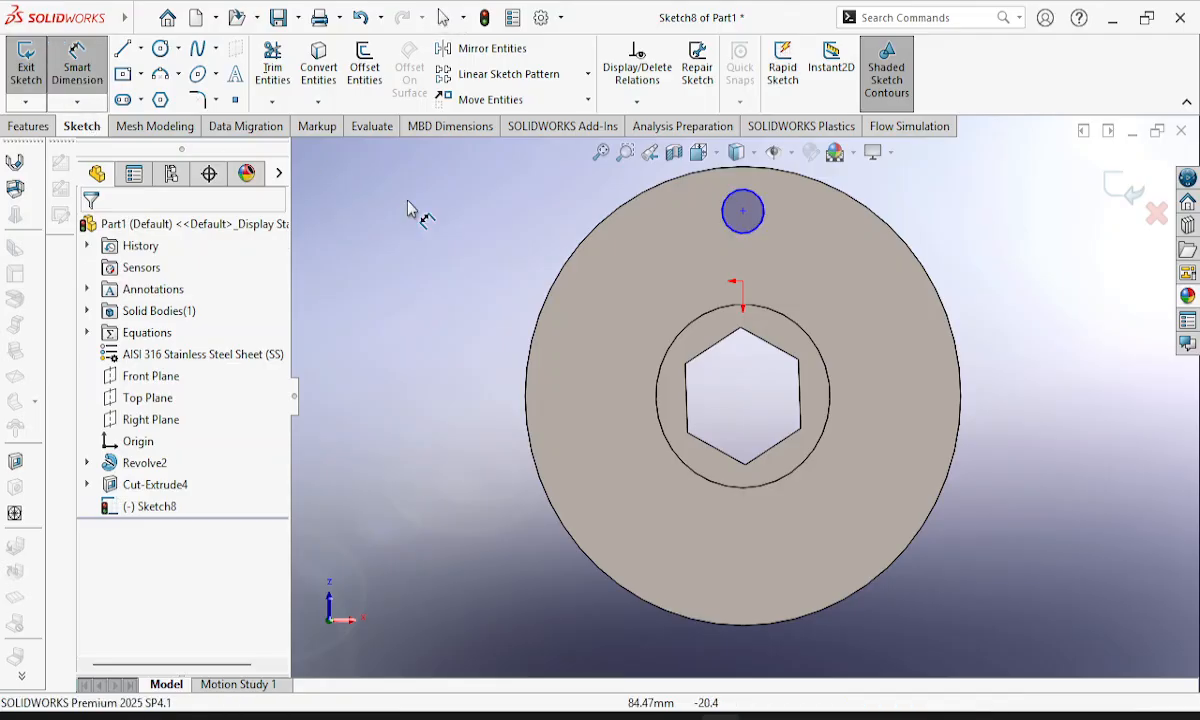
{"action": "left_click", "coordinate": [774, 221]}
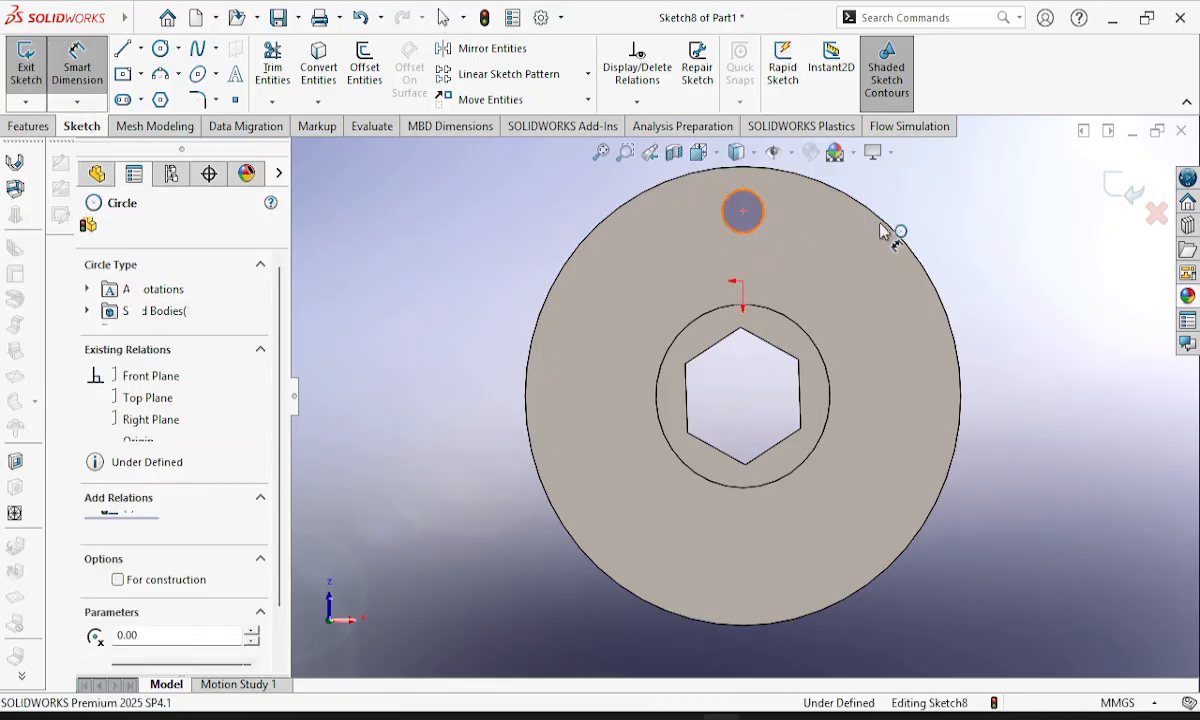
{"action": "left_click", "coordinate": [985, 232]}
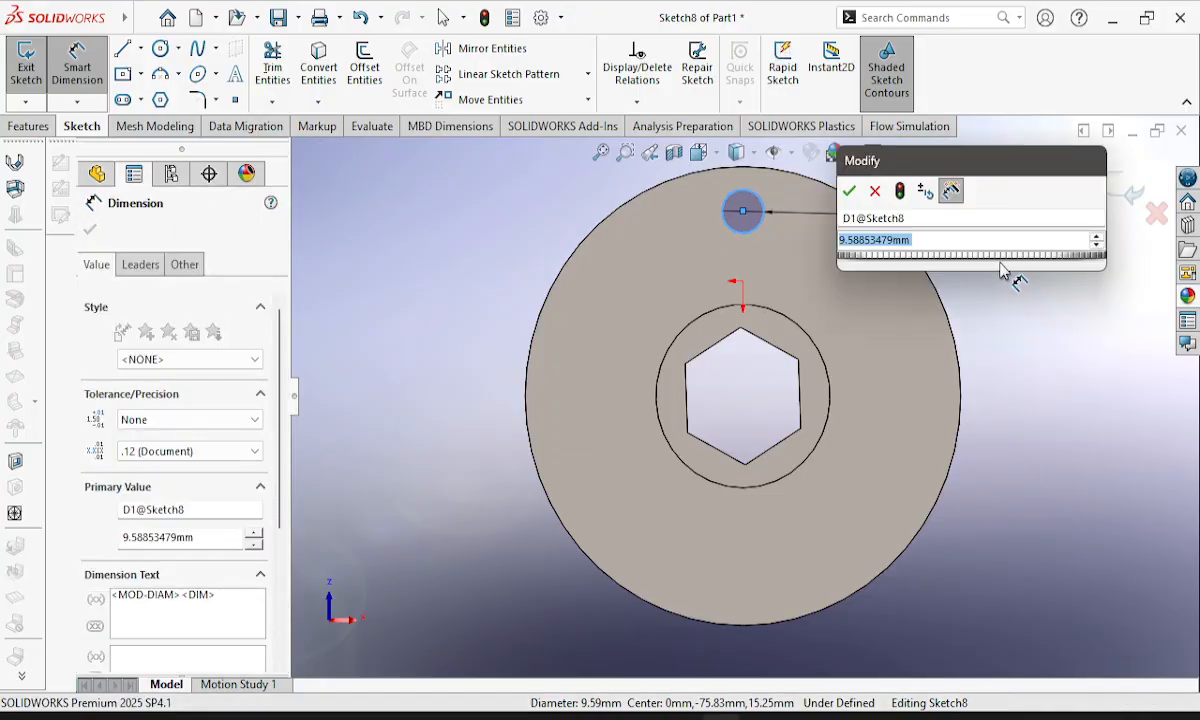
{"action": "type", "text": "6"}
{"action": "key", "text": "Return"}
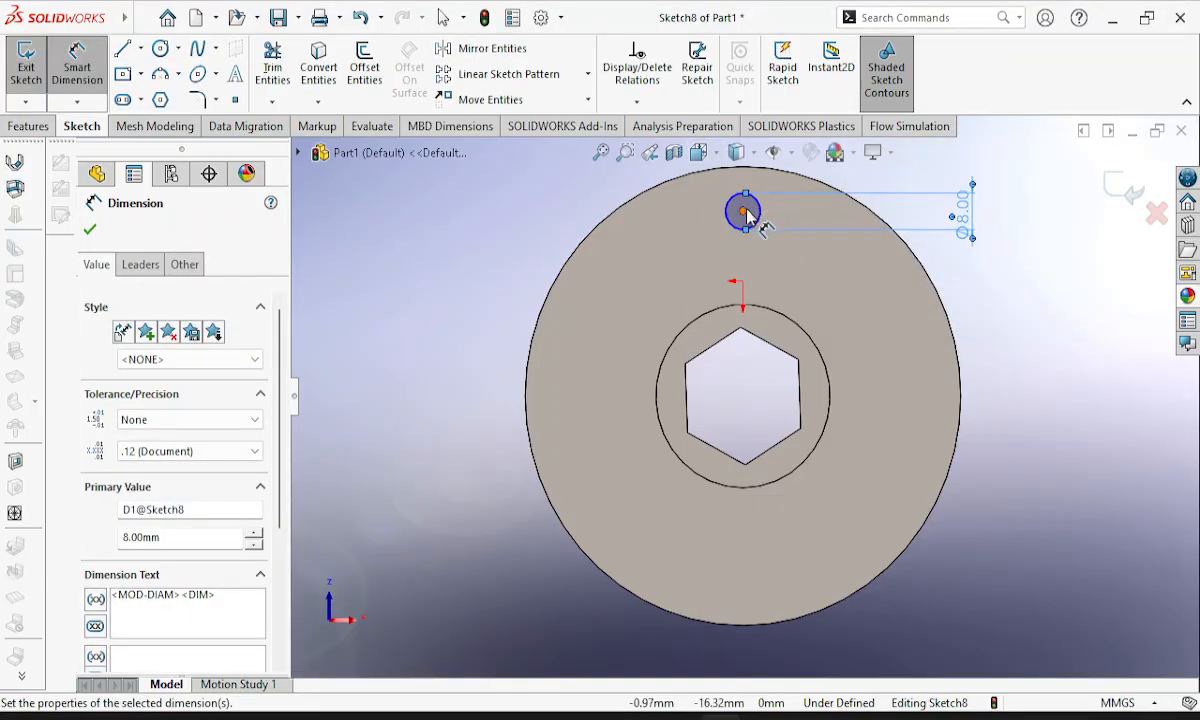
Dimension the circle's centre 40 mm from the hub's centre and exit the sketch.
{"action": "left_click", "coordinate": [743, 213]}
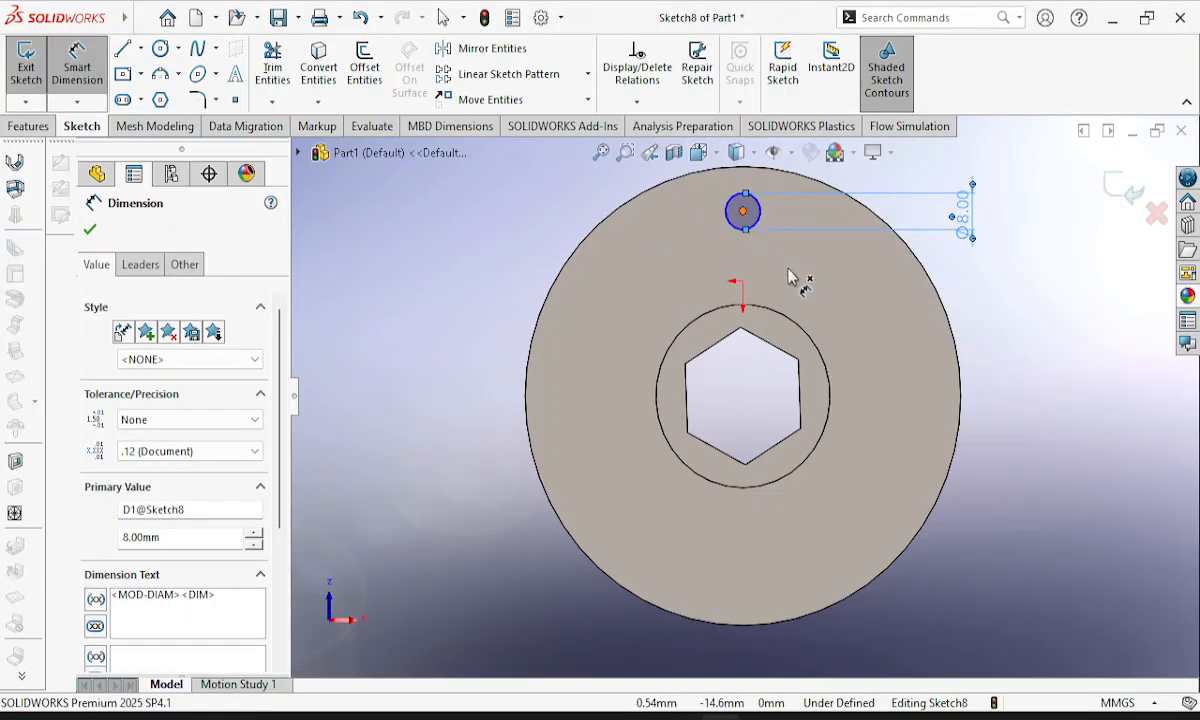
{"action": "left_click", "coordinate": [829, 379]}
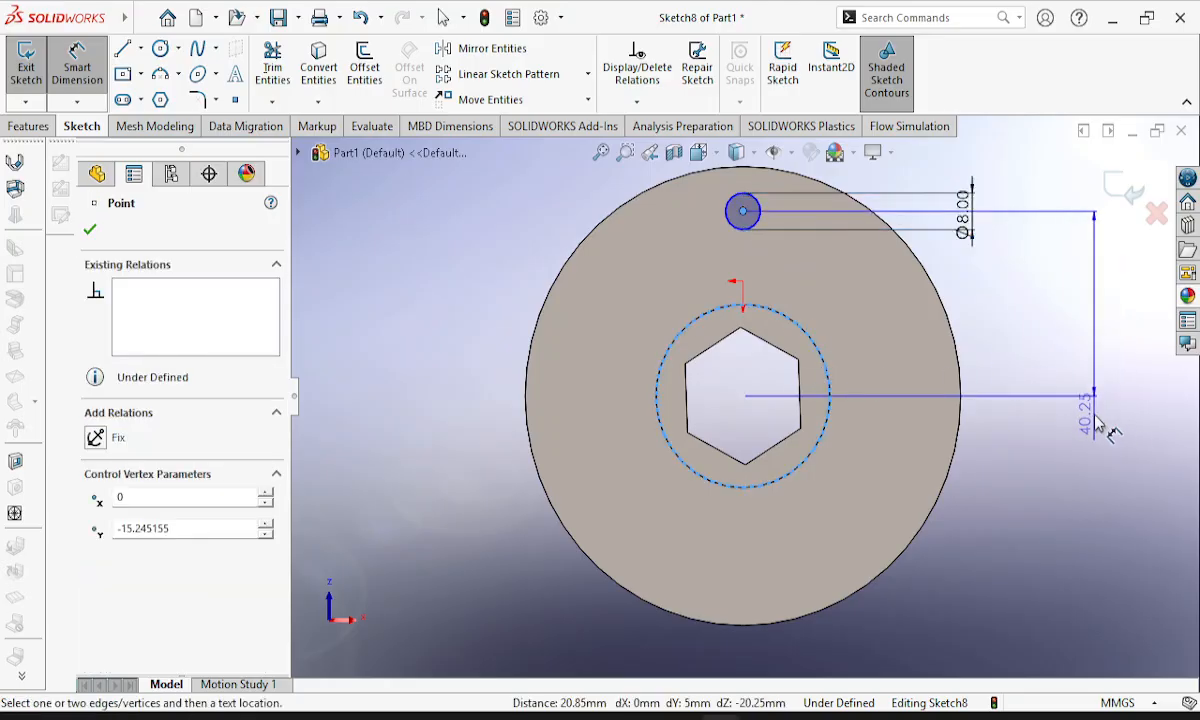
{"action": "left_click", "coordinate": [1108, 332]}
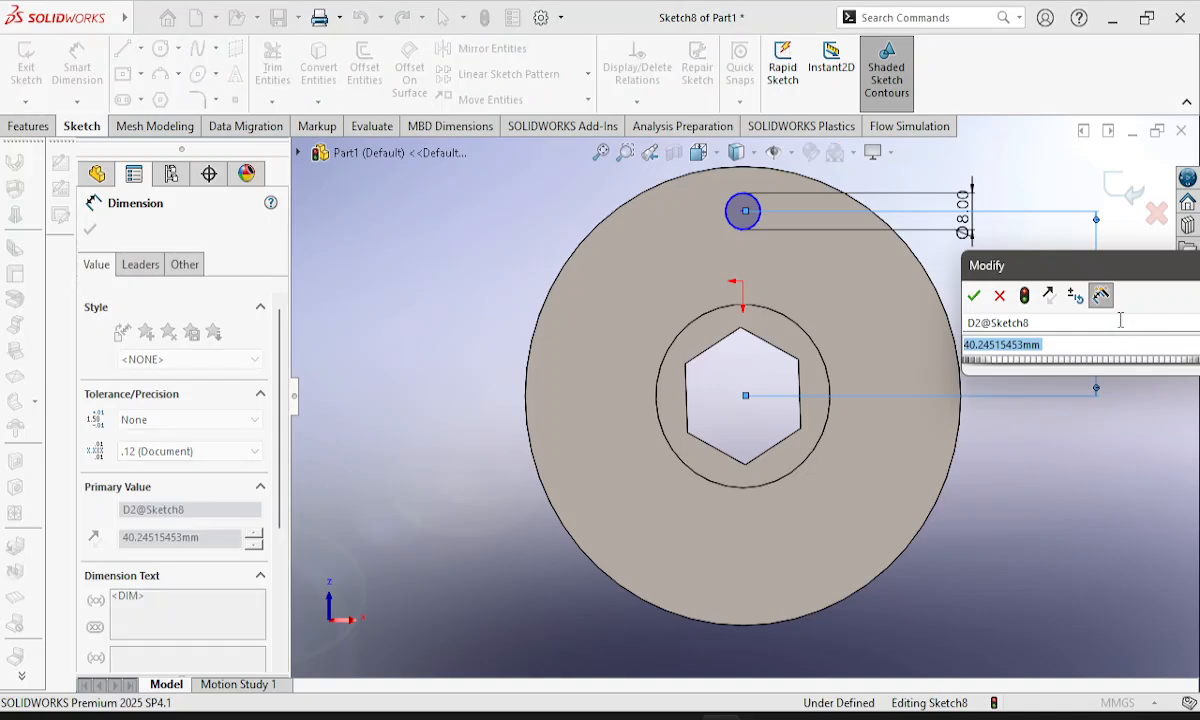
{"action": "type", "text": "40"}
{"action": "key", "text": "Return"}
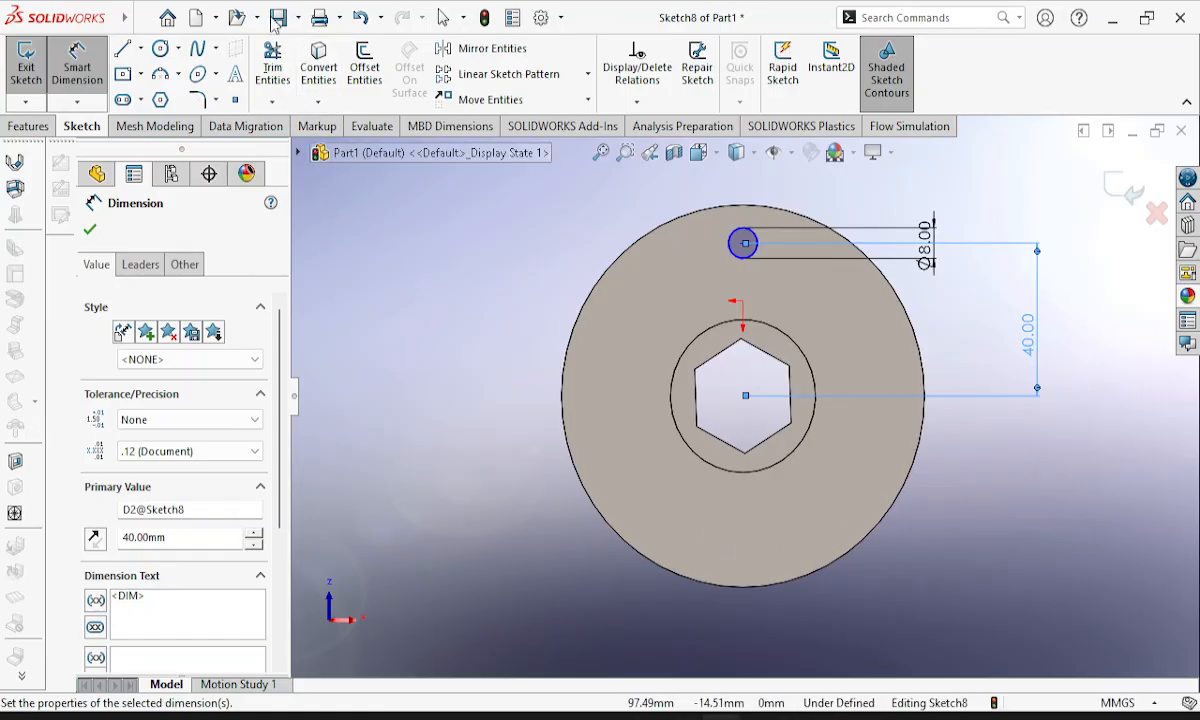
{"action": "left_click", "coordinate": [28, 126]}
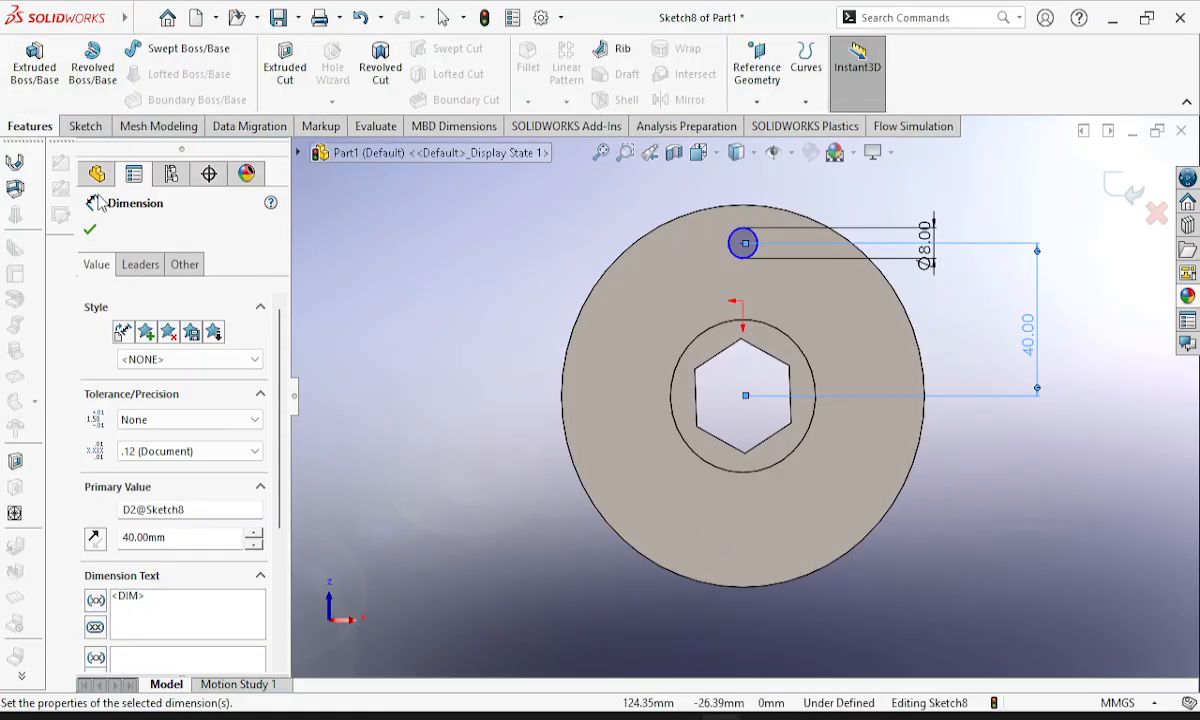
{"action": "left_click", "coordinate": [85, 126]}
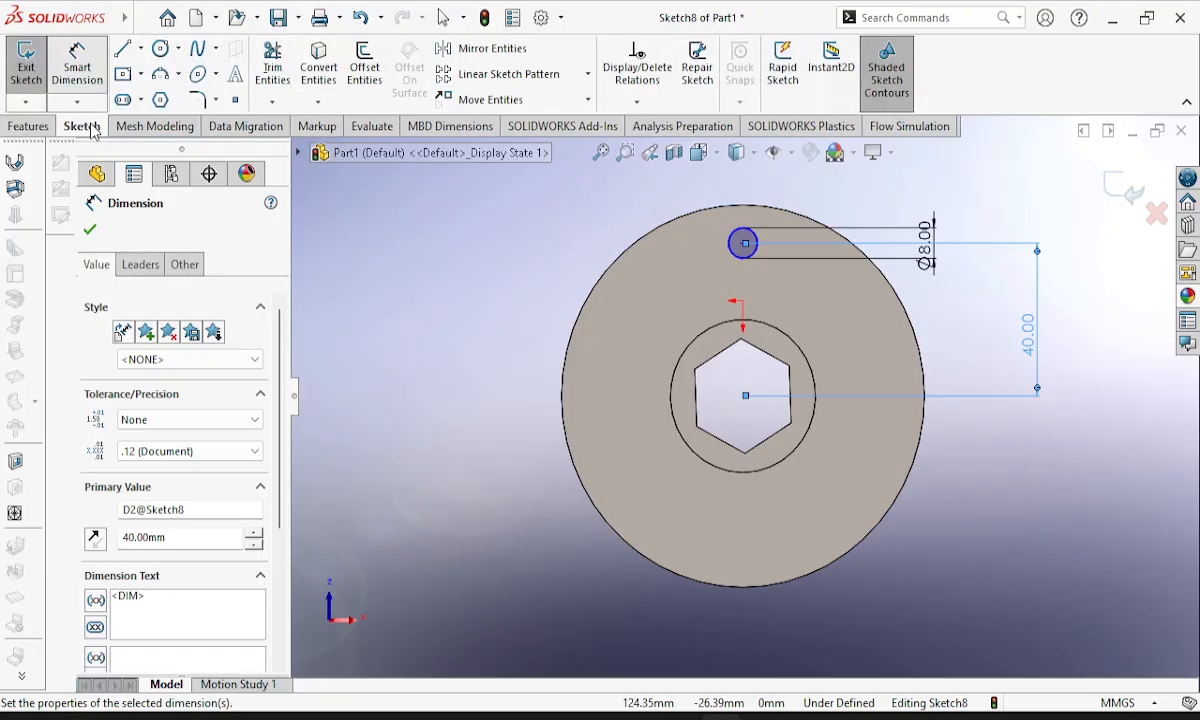
{"action": "left_click", "coordinate": [26, 66]}
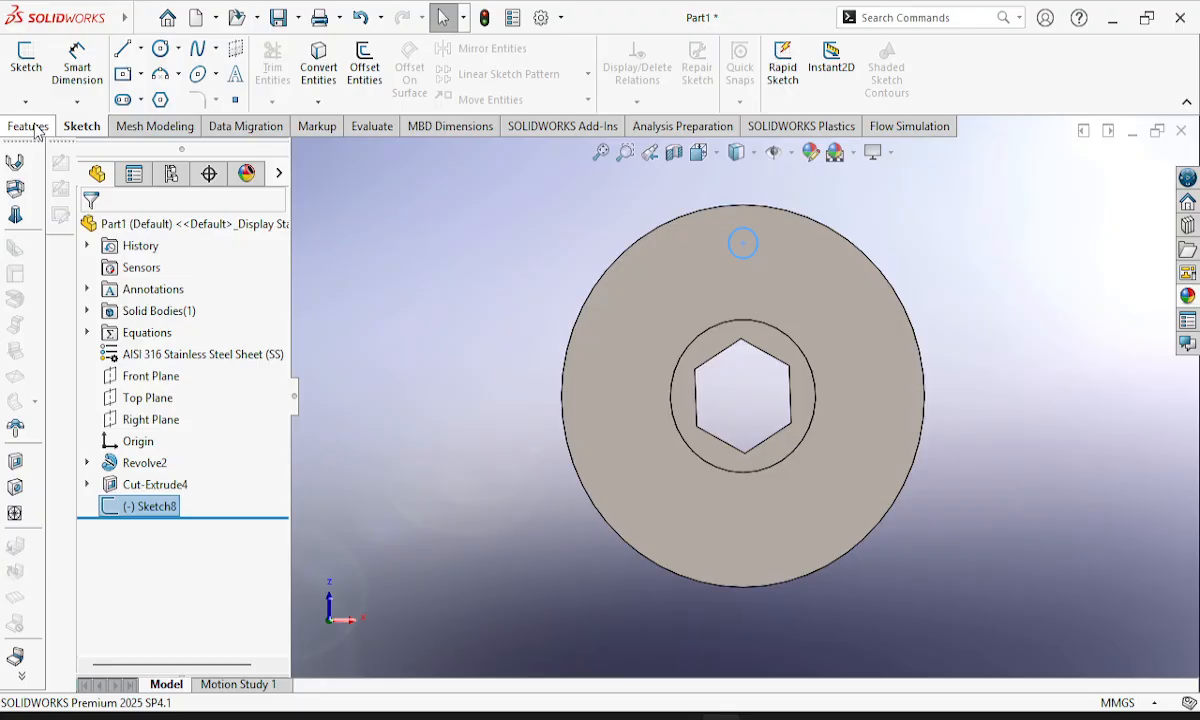
Cut the 8 mm circle through the flange with an Extruded Cut using Up To Surface, ending at the flange's rear face.
{"action": "left_click", "coordinate": [28, 126]}
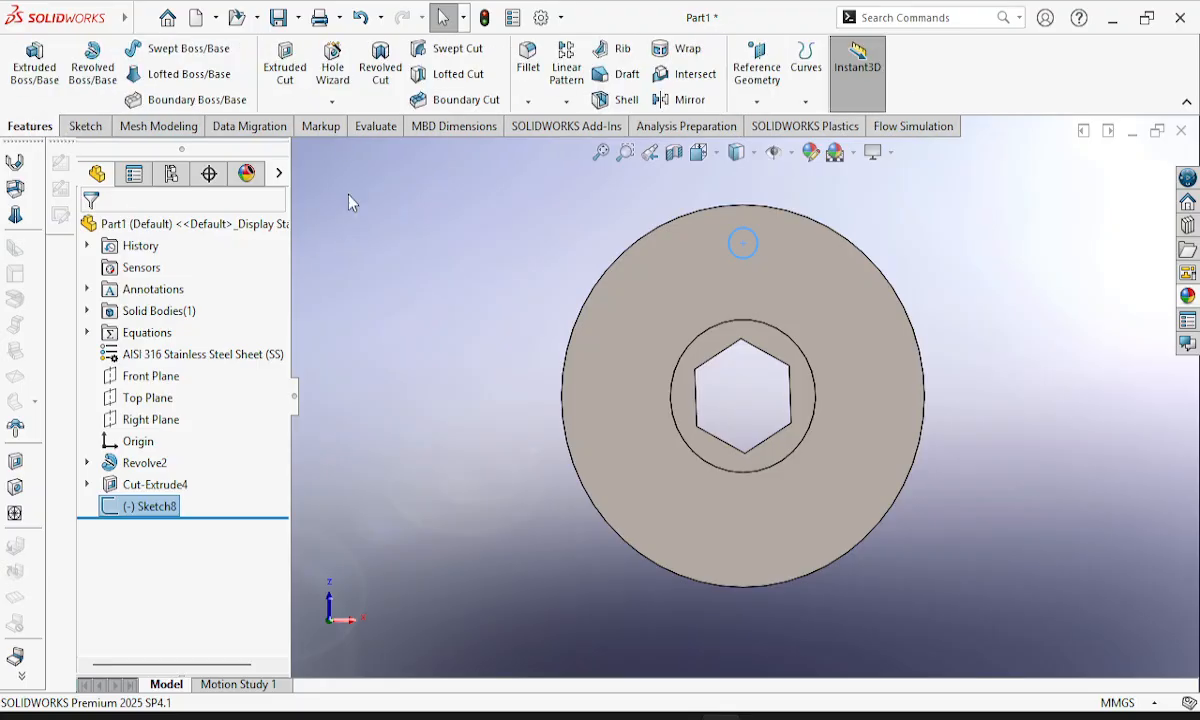
{"action": "left_click", "coordinate": [72, 127]}
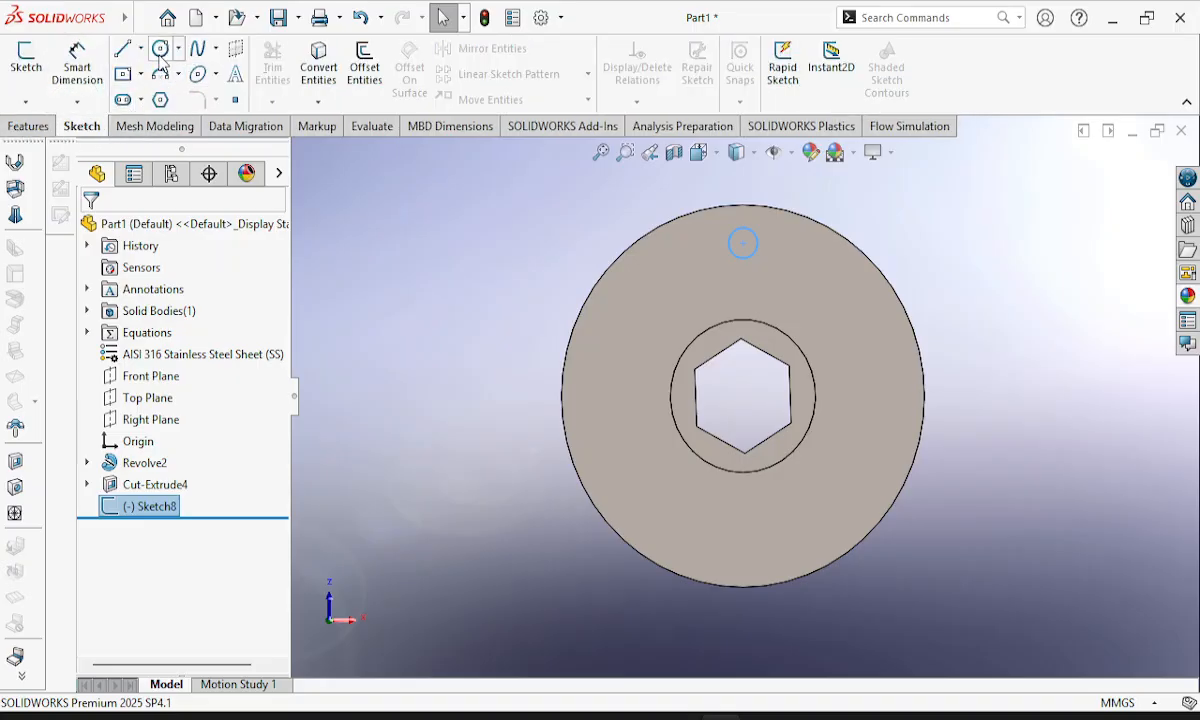
{"action": "left_click", "coordinate": [31, 127]}
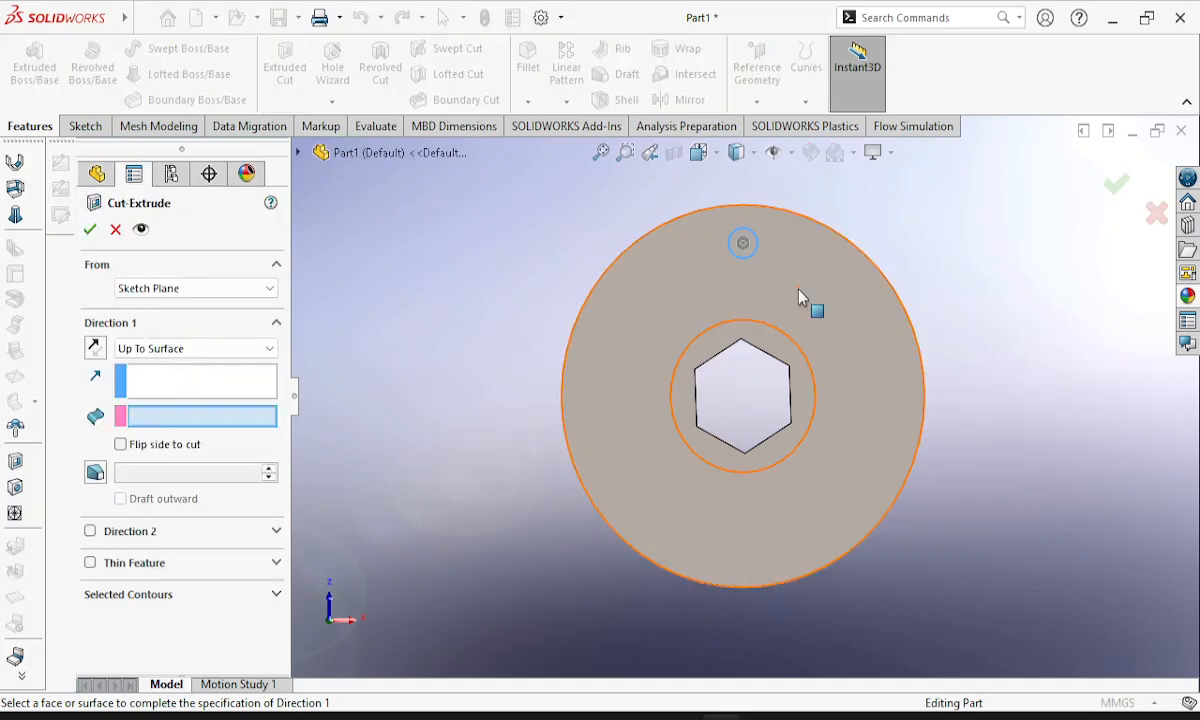
{"action": "middle_click_drag", "start_coordinate": [798, 296], "coordinate": [730, 225]}
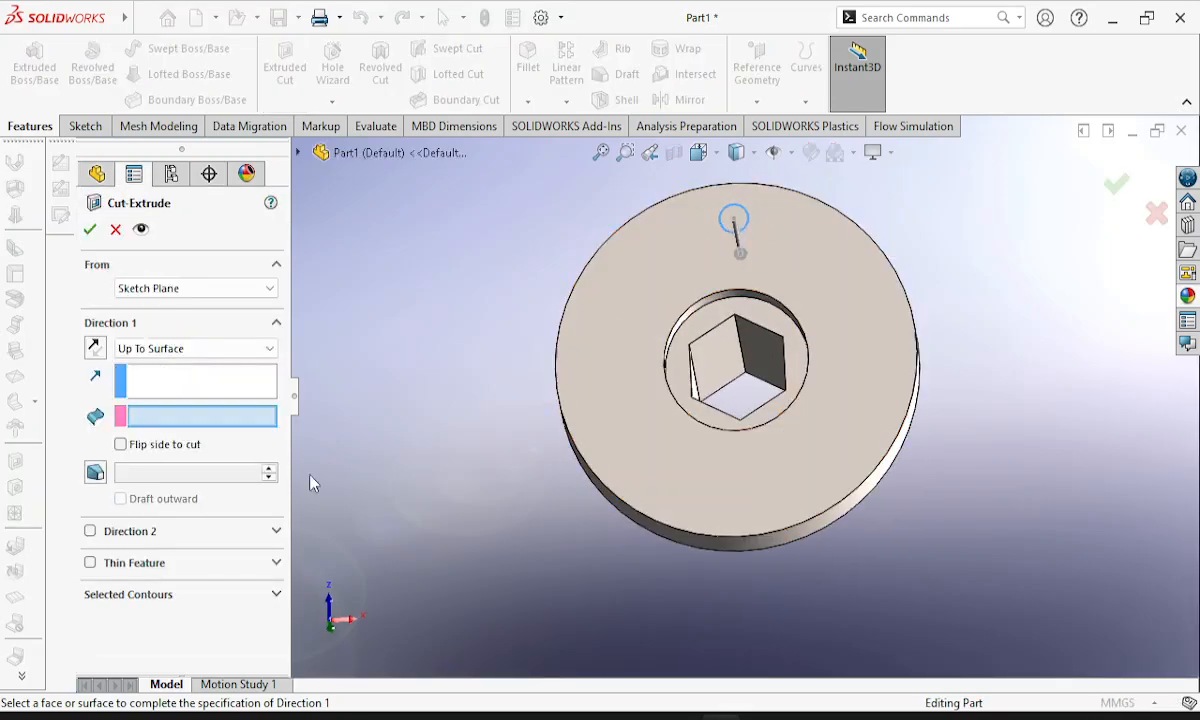
{"action": "scroll", "coordinate": [683, 300], "scroll_direction": "up", "scroll_amount": 2}
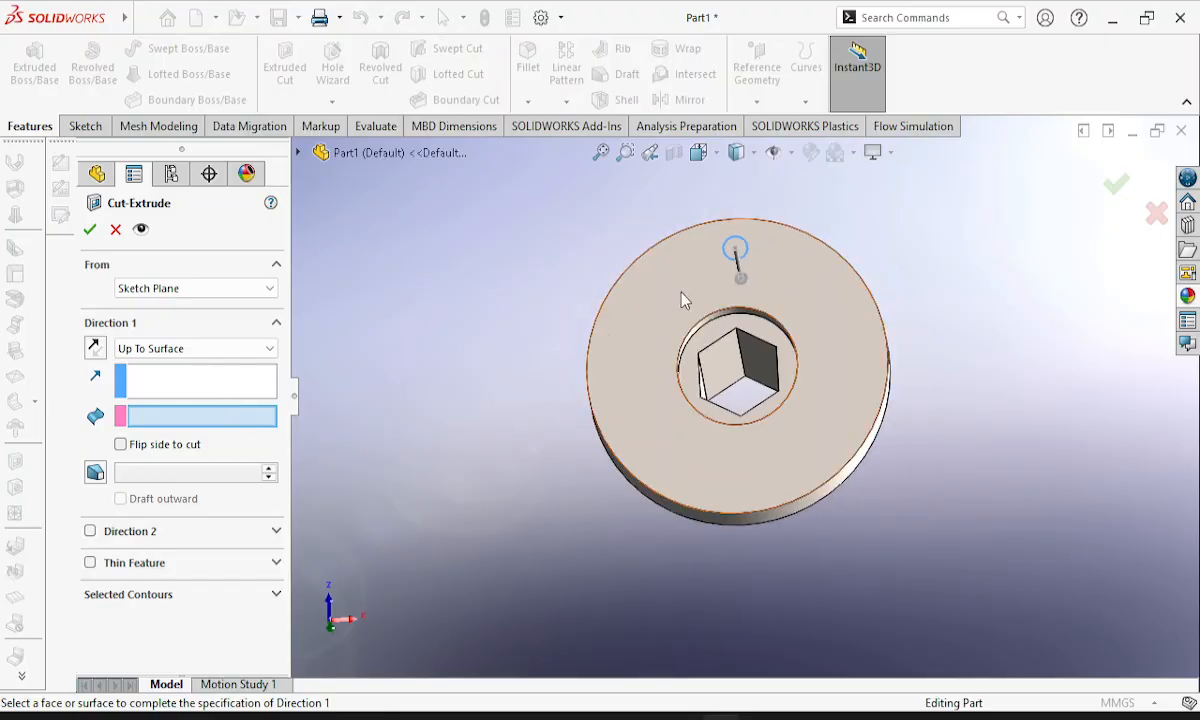
{"action": "left_click", "coordinate": [751, 259]}
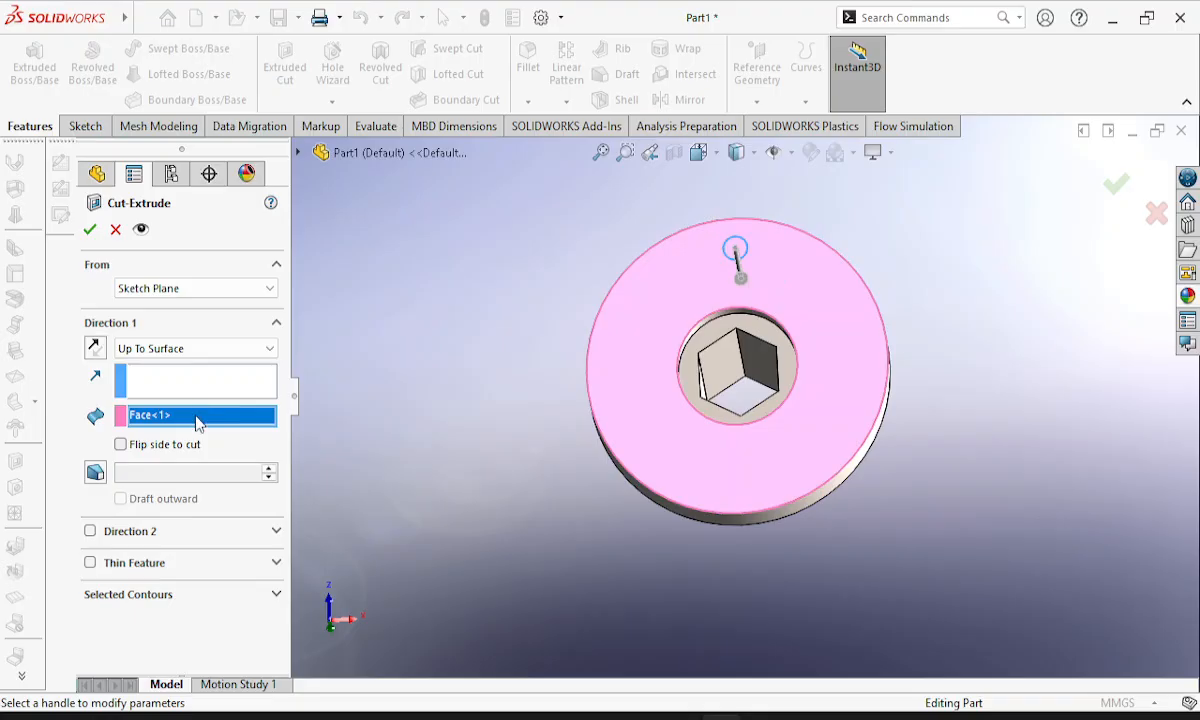
{"action": "middle_click_drag", "start_coordinate": [805, 338], "coordinate": [711, 295]}
{"action": "left_click", "coordinate": [709, 291]}
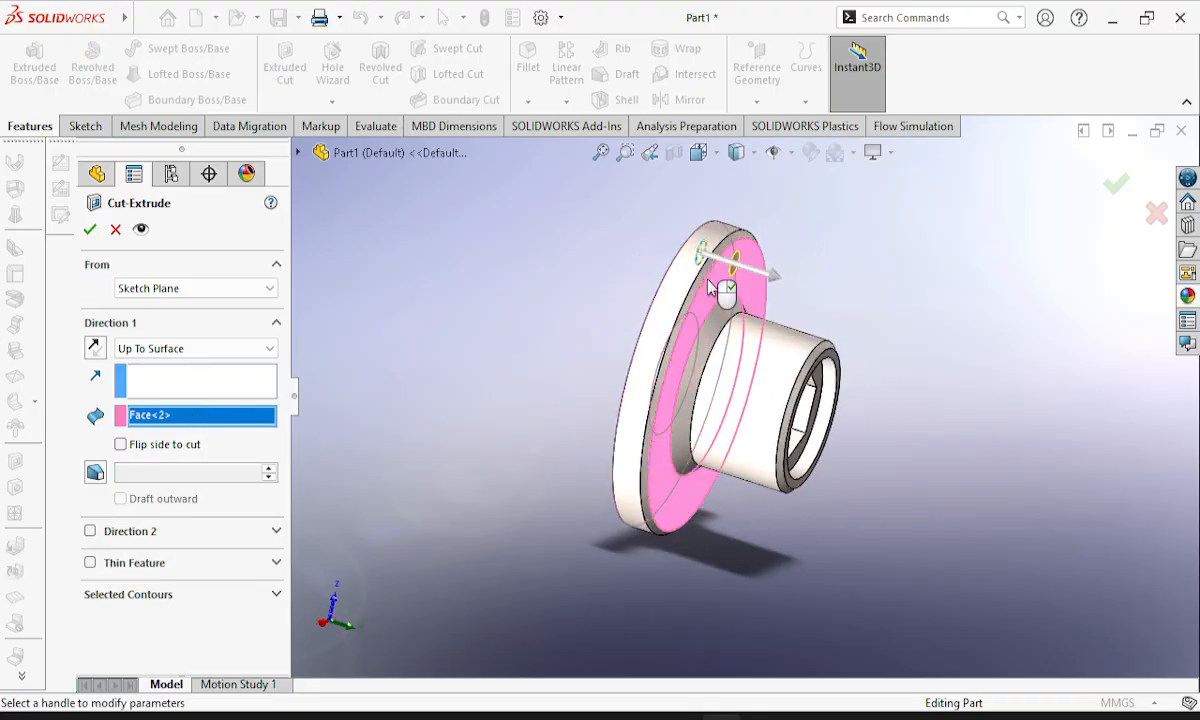
{"action": "middle_click_drag", "start_coordinate": [517, 410], "coordinate": [656, 482]}
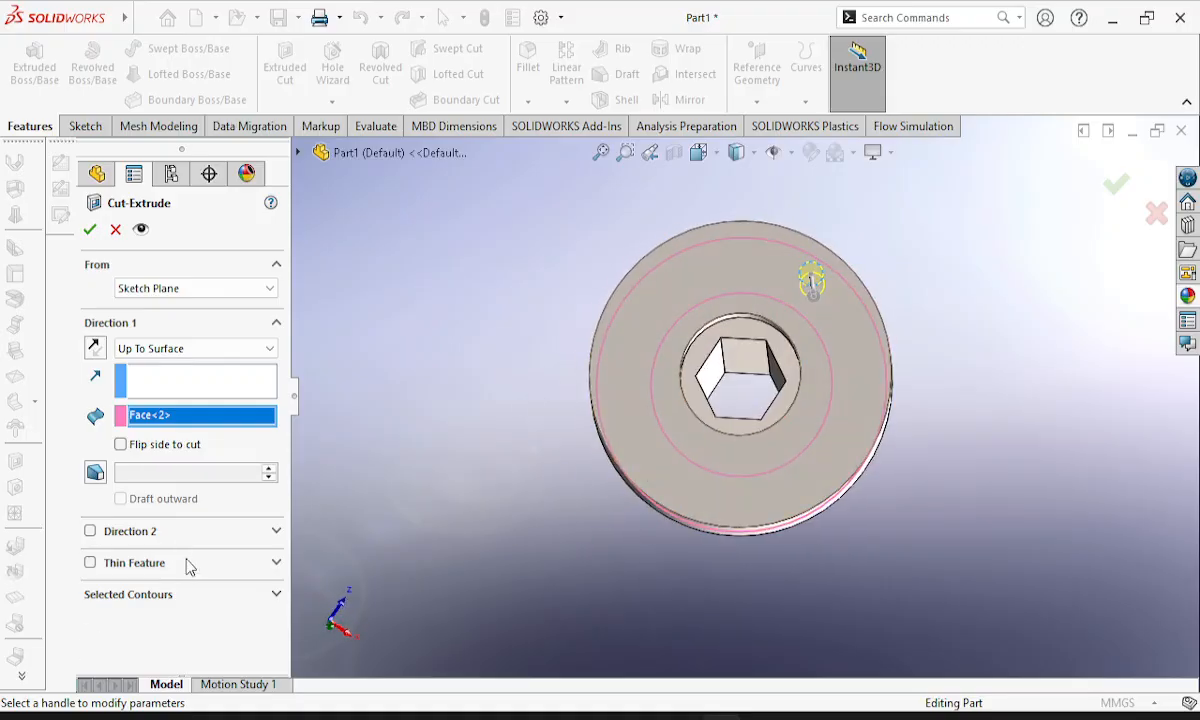
{"action": "left_click", "coordinate": [170, 596]}
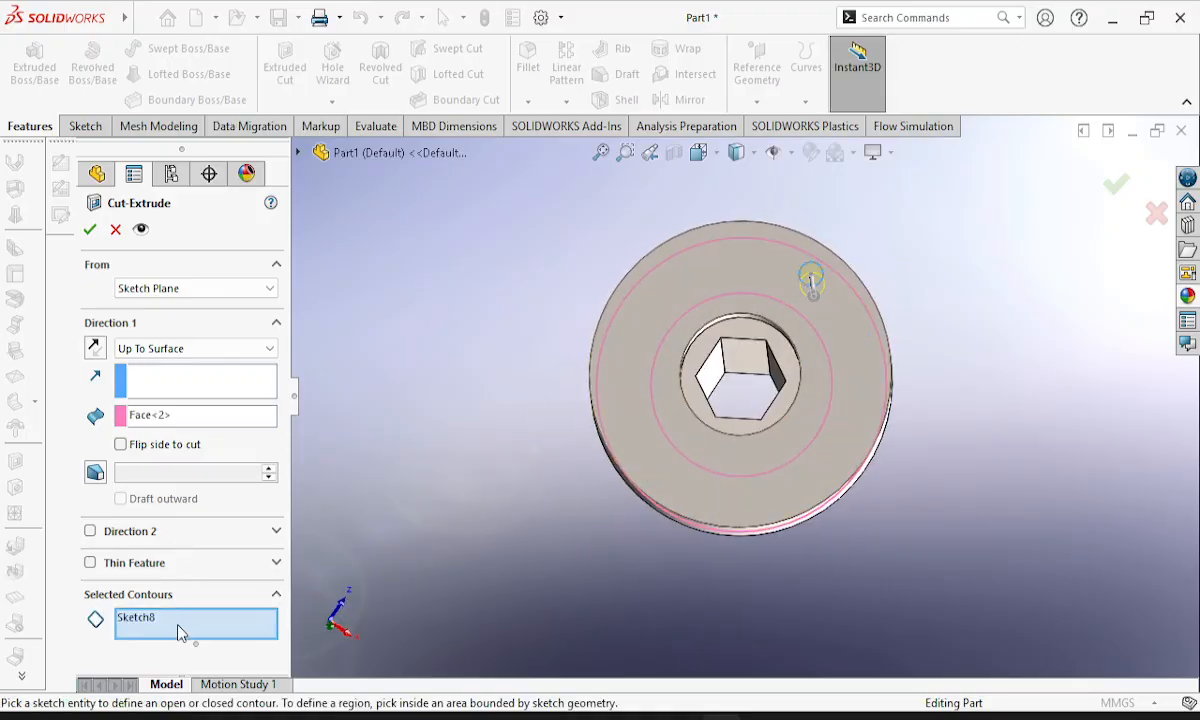
{"action": "left_click", "coordinate": [147, 622]}
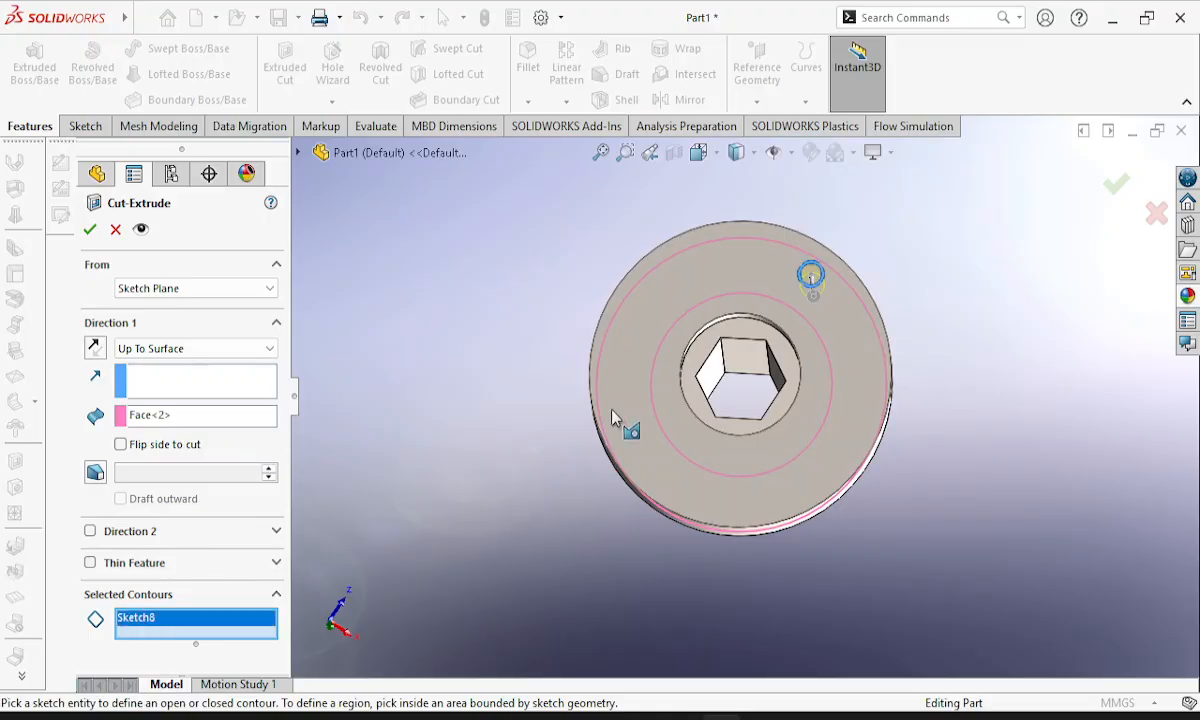
{"action": "left_click", "coordinate": [89, 231]}
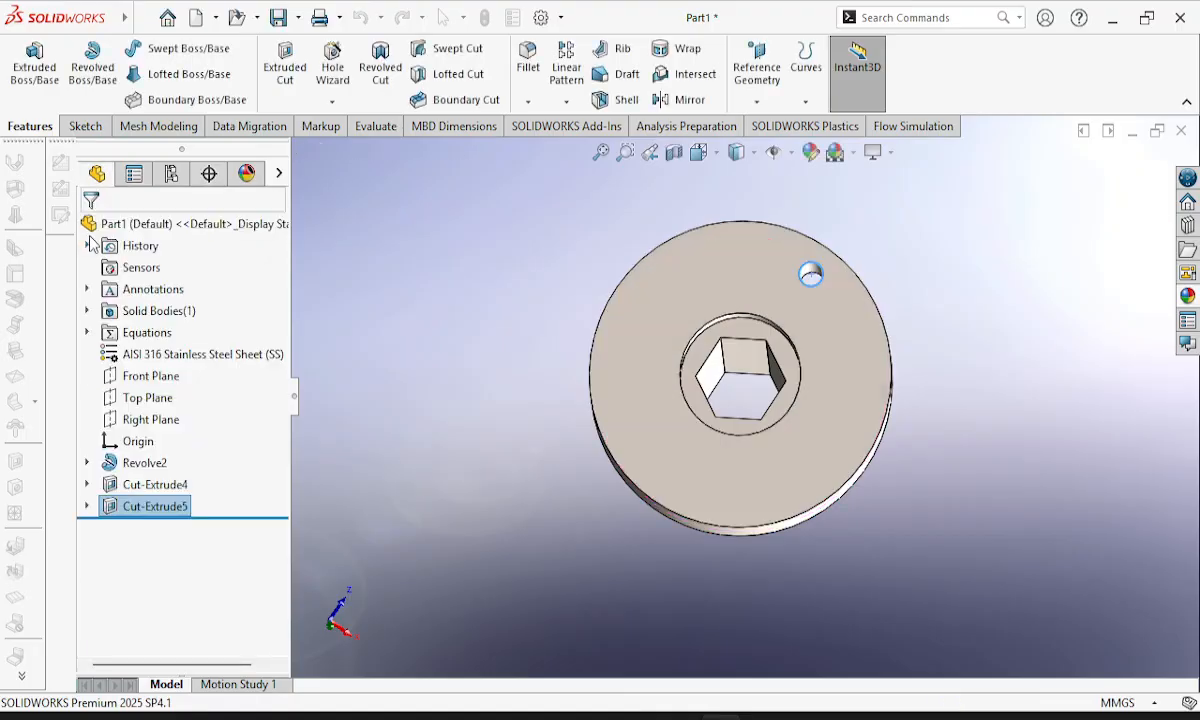
Sketch a circle about 14.4 mm in diameter on the flange face, concentric with the 8 mm hole.
{"action": "middle_click_drag", "start_coordinate": [866, 343], "coordinate": [769, 501]}
{"action": "scroll", "coordinate": [788, 508], "scroll_direction": "down", "scroll_amount": 2}
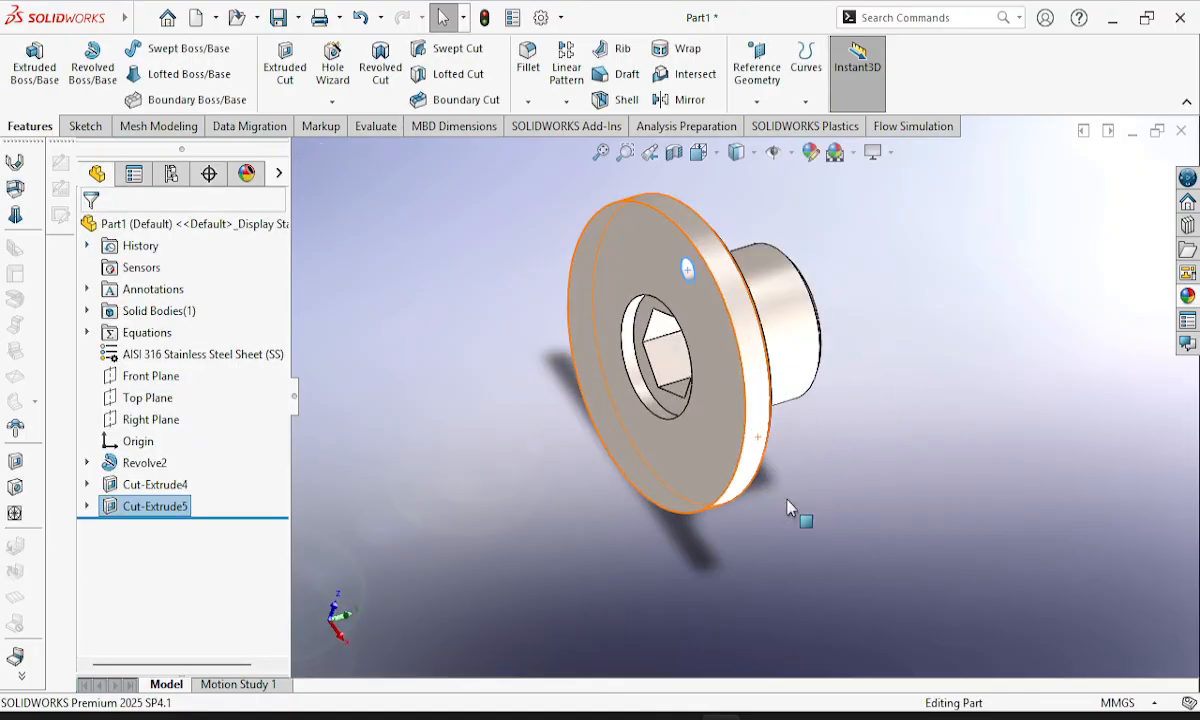
{"action": "scroll", "coordinate": [700, 300], "scroll_direction": "up", "scroll_amount": 4}
{"action": "scroll", "coordinate": [698, 295], "scroll_direction": "down", "scroll_amount": 5}
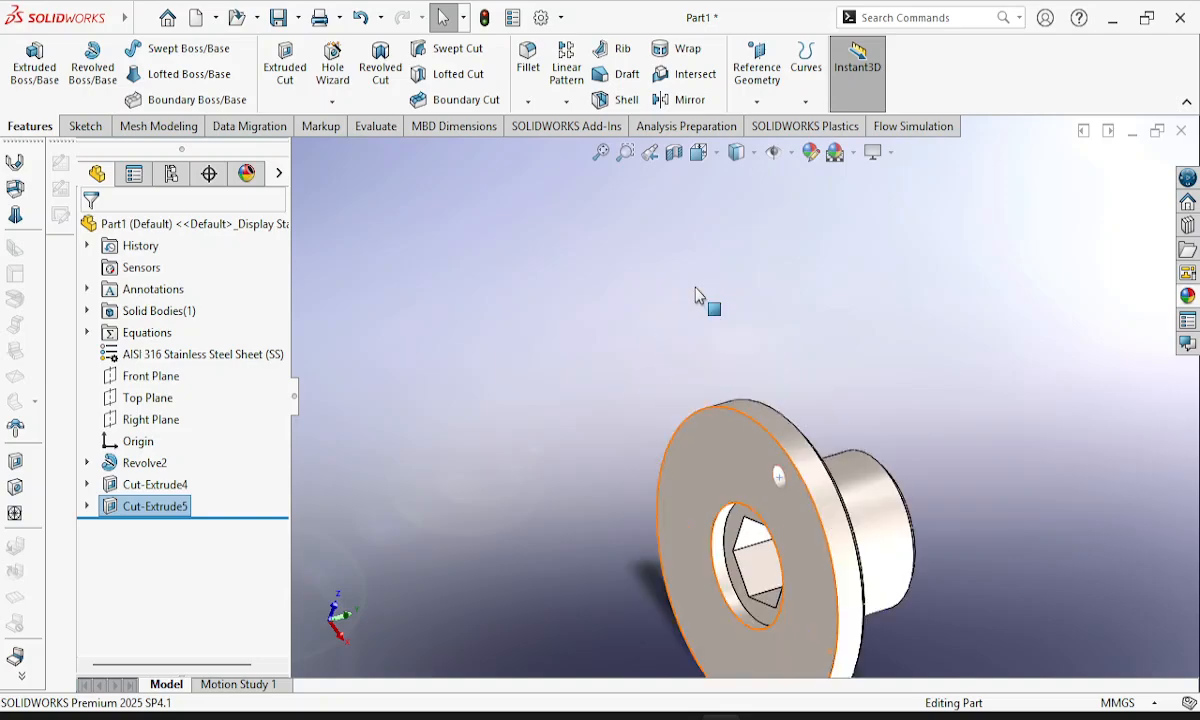
{"action": "scroll", "coordinate": [755, 550], "scroll_direction": "down", "scroll_amount": 3}
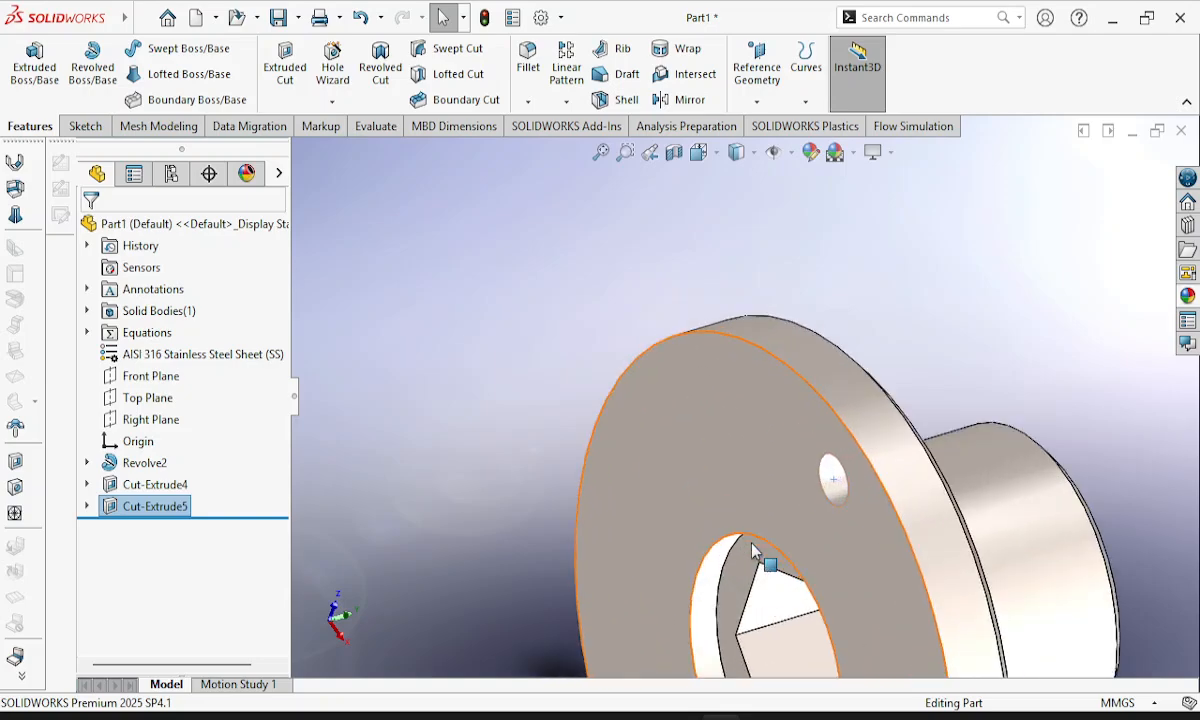
{"action": "middle_click_drag", "start_coordinate": [862, 557], "coordinate": [972, 616]}
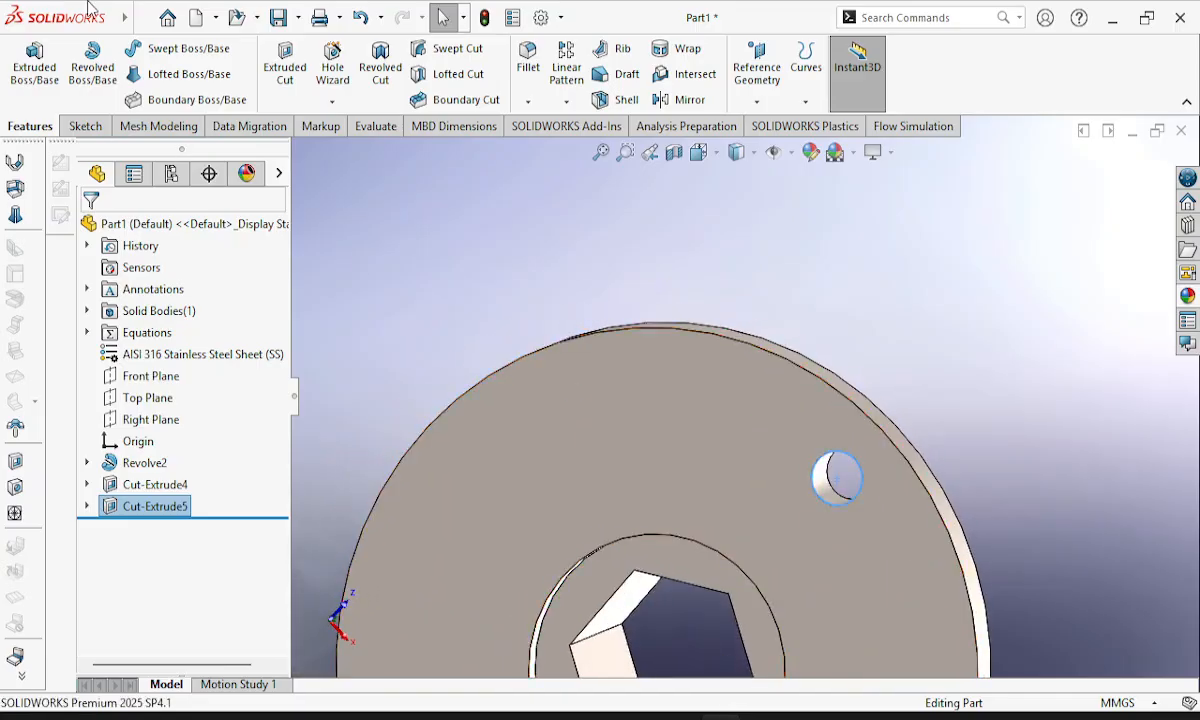
{"action": "left_click", "coordinate": [86, 127]}
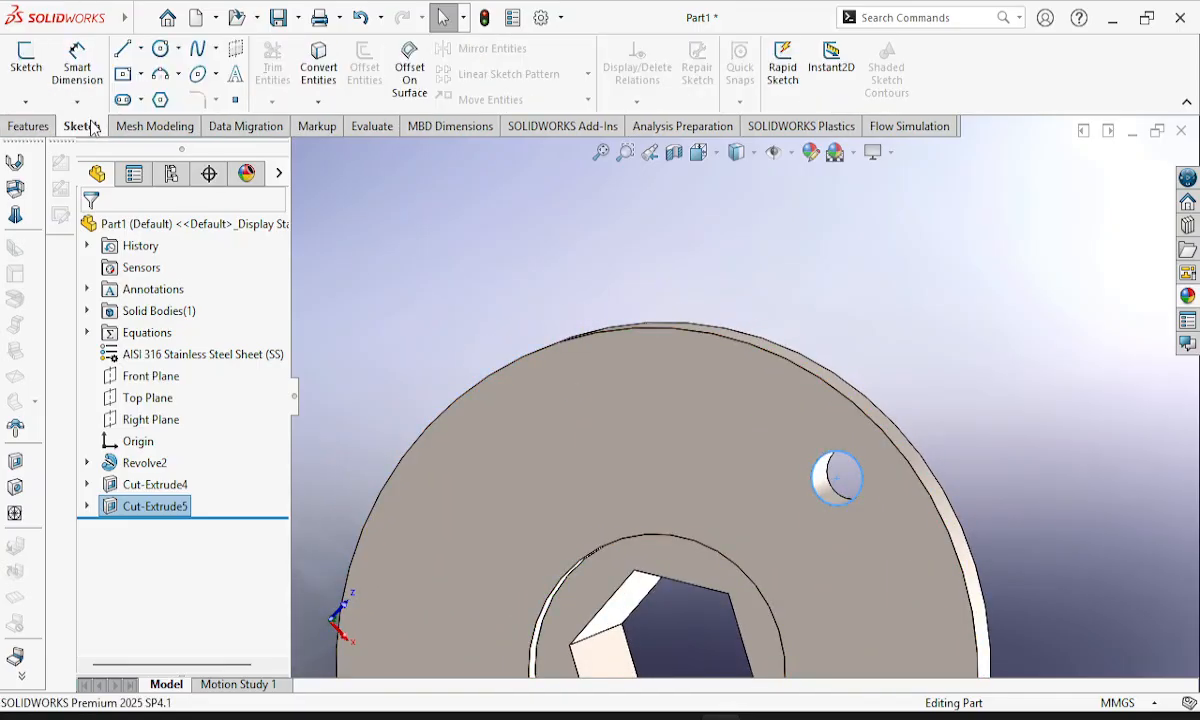
{"action": "left_click", "coordinate": [160, 50]}
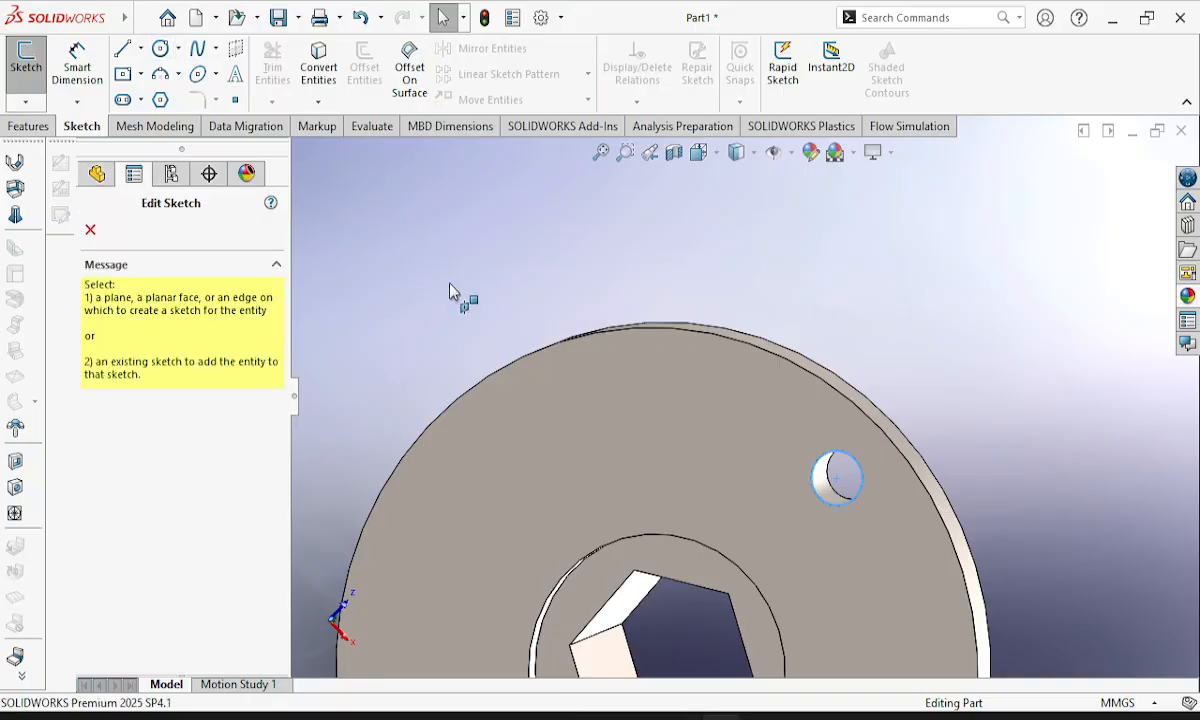
{"action": "left_click", "coordinate": [870, 528]}
{"action": "left_click", "coordinate": [882, 529]}
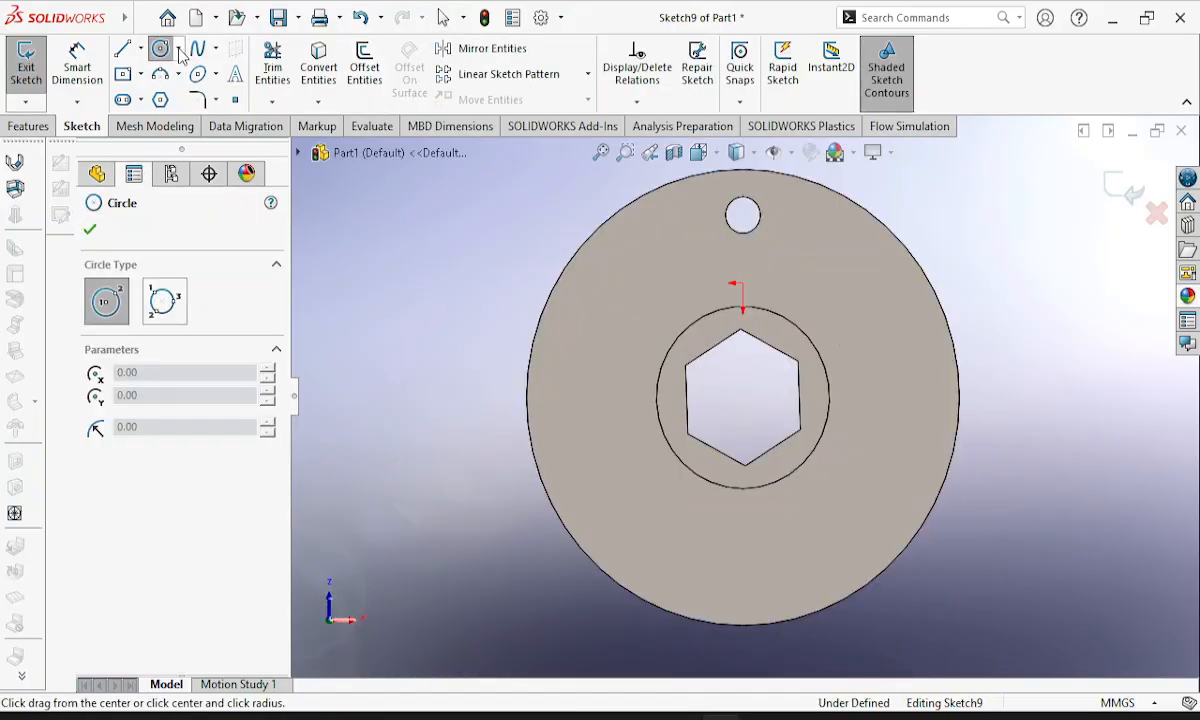
{"action": "left_click", "coordinate": [743, 215]}
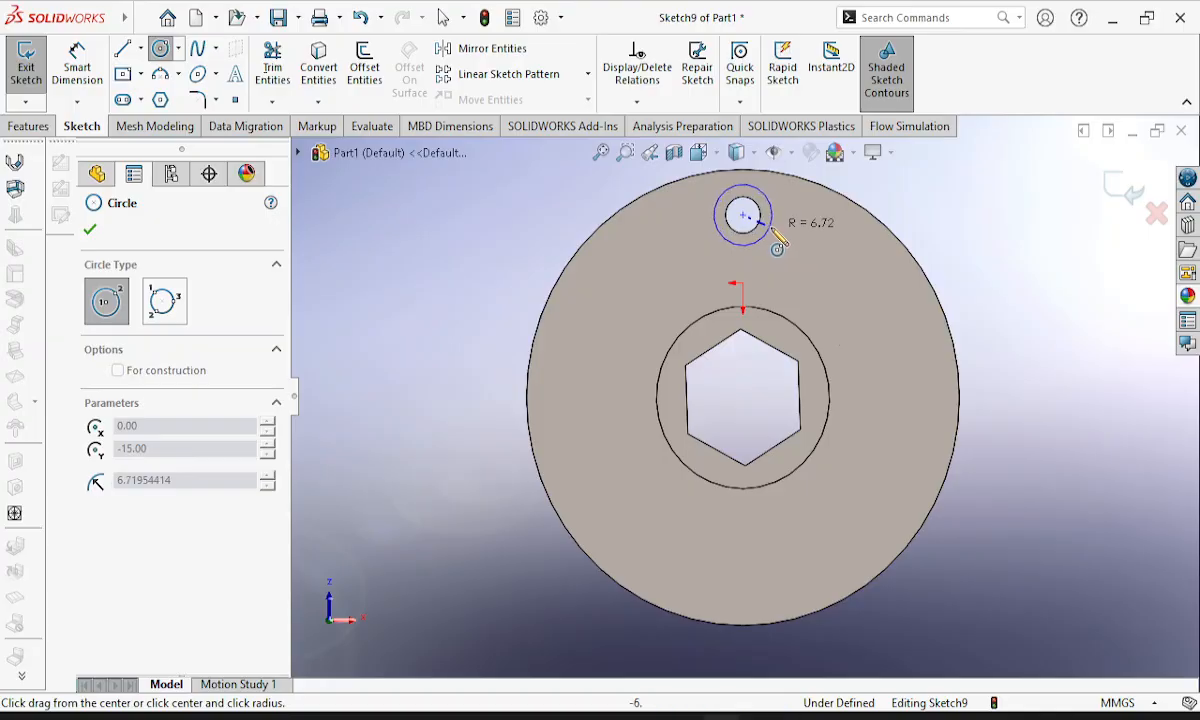
{"action": "left_click", "coordinate": [768, 237]}
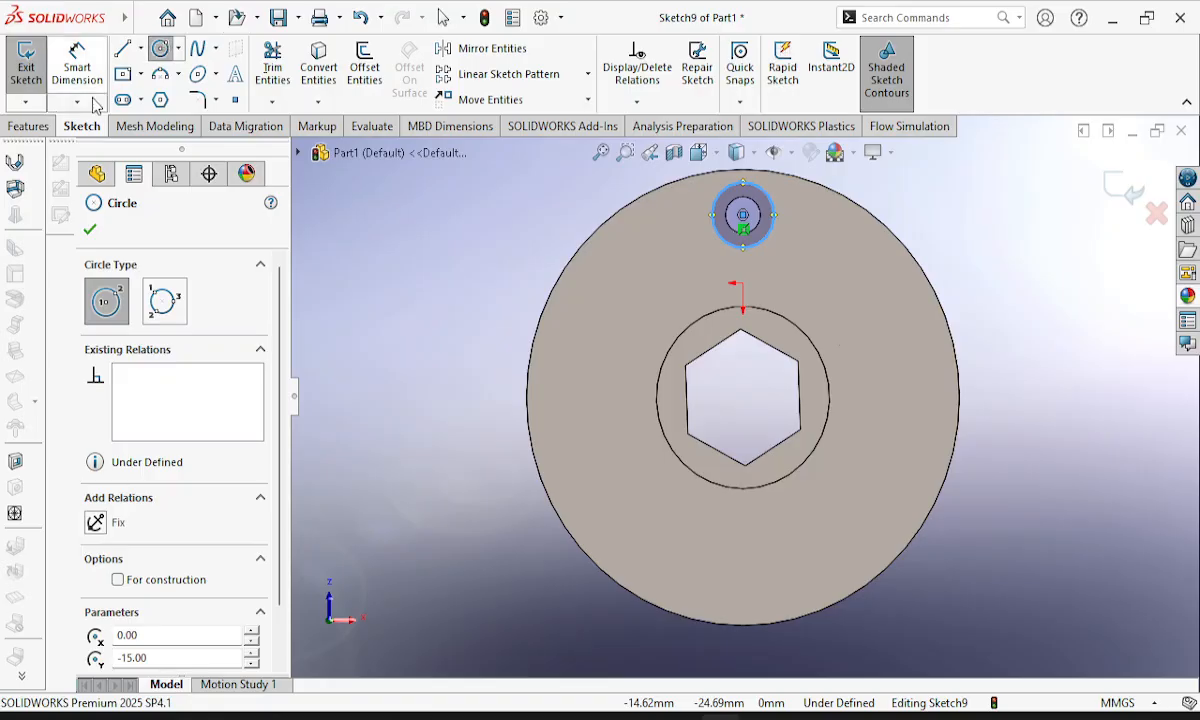
Dimension the new circle's diameter as 12 mm and exit the sketch.
{"action": "left_click", "coordinate": [77, 66]}
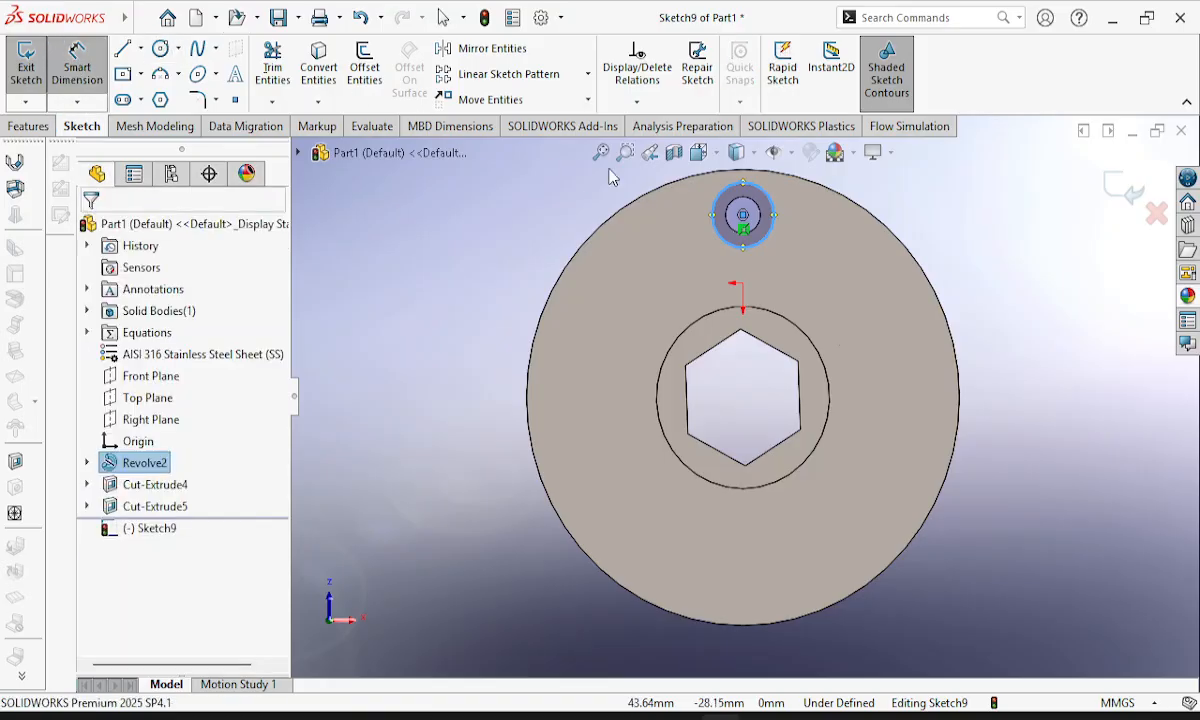
{"action": "left_click", "coordinate": [767, 247]}
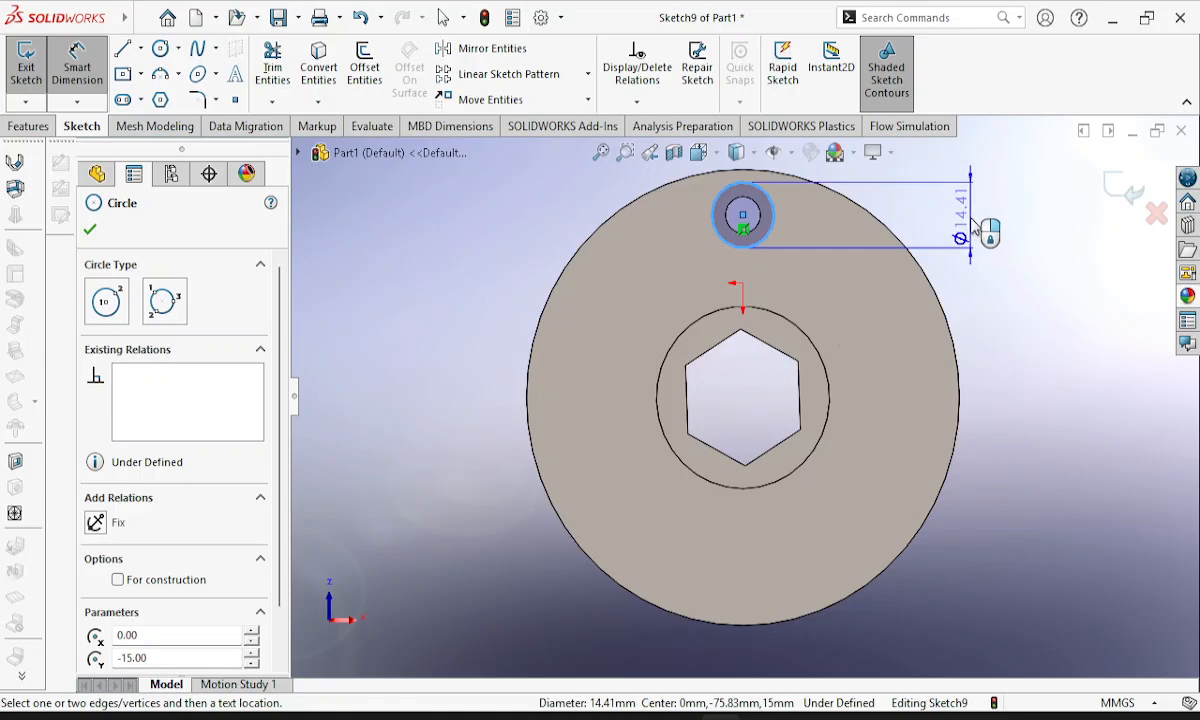
{"action": "left_click", "coordinate": [974, 222]}
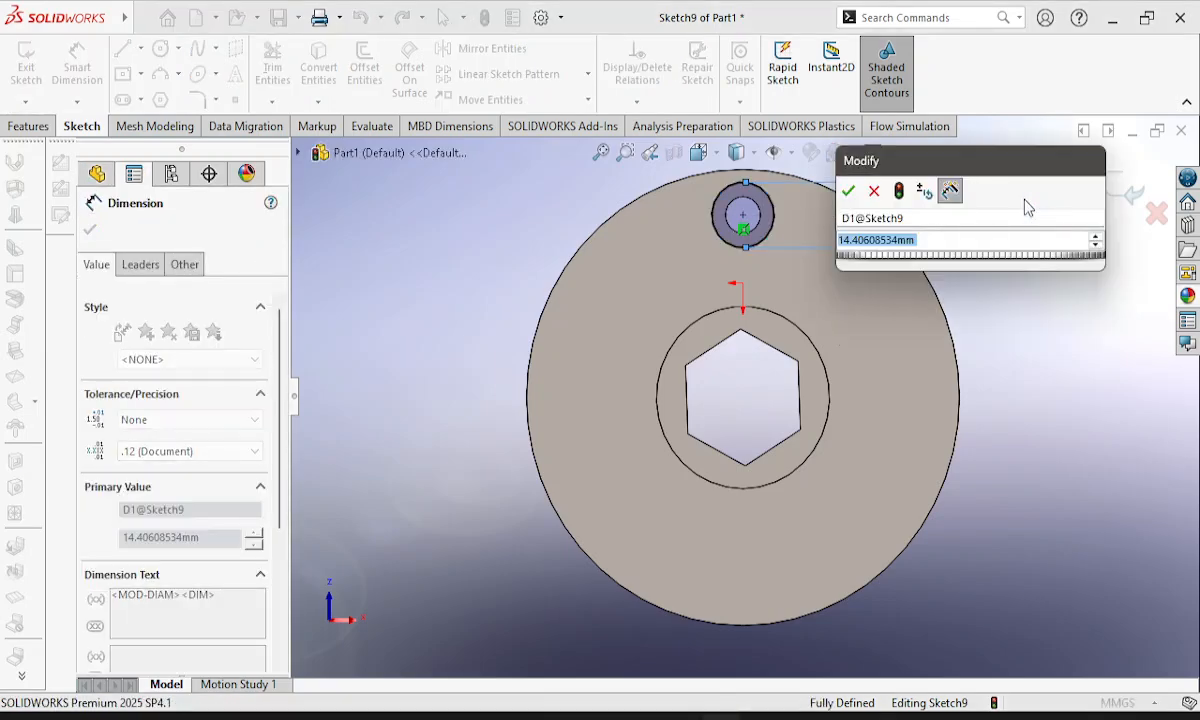
{"action": "type", "text": "12"}
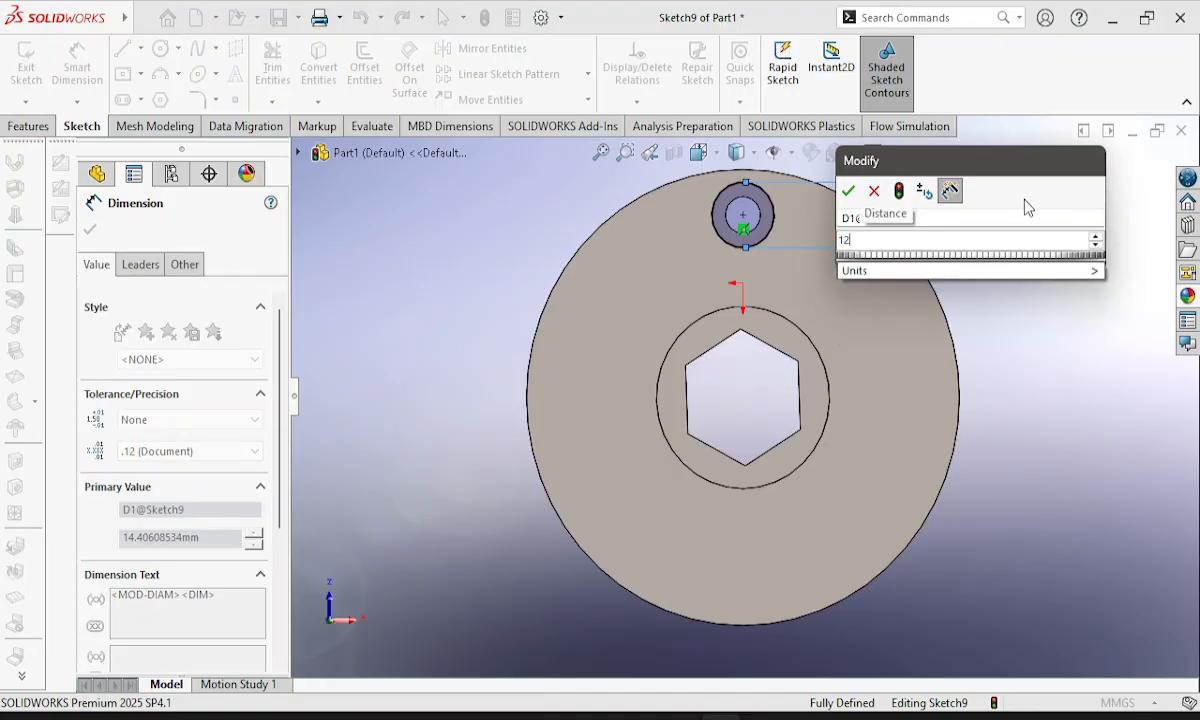
{"action": "key", "text": "Escape"}
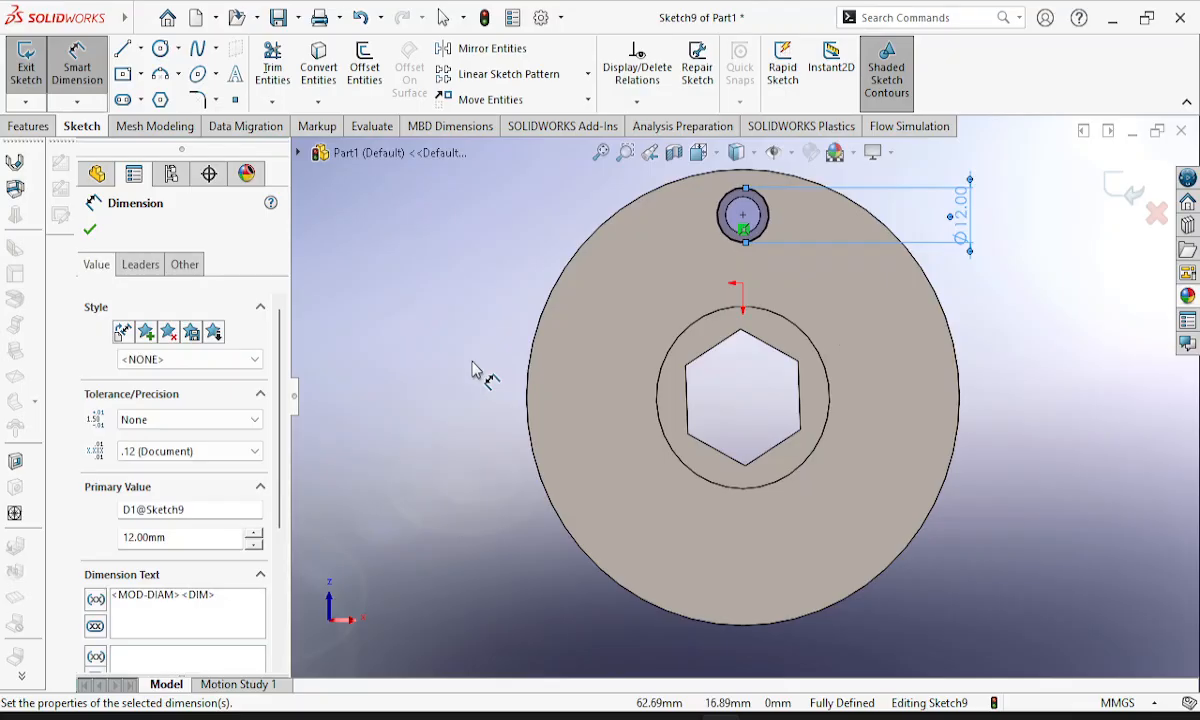
{"action": "mouse_move", "coordinate": [476, 372]}
{"action": "middle_mouse_down"}
{"action": "mouse_move", "coordinate": [1130, 443]}
{"action": "mouse_move", "coordinate": [1033, 434]}
{"action": "mouse_move", "coordinate": [938, 343]}
{"action": "mouse_move", "coordinate": [842, 369]}
{"action": "mouse_move", "coordinate": [903, 362]}
{"action": "middle_mouse_up"}
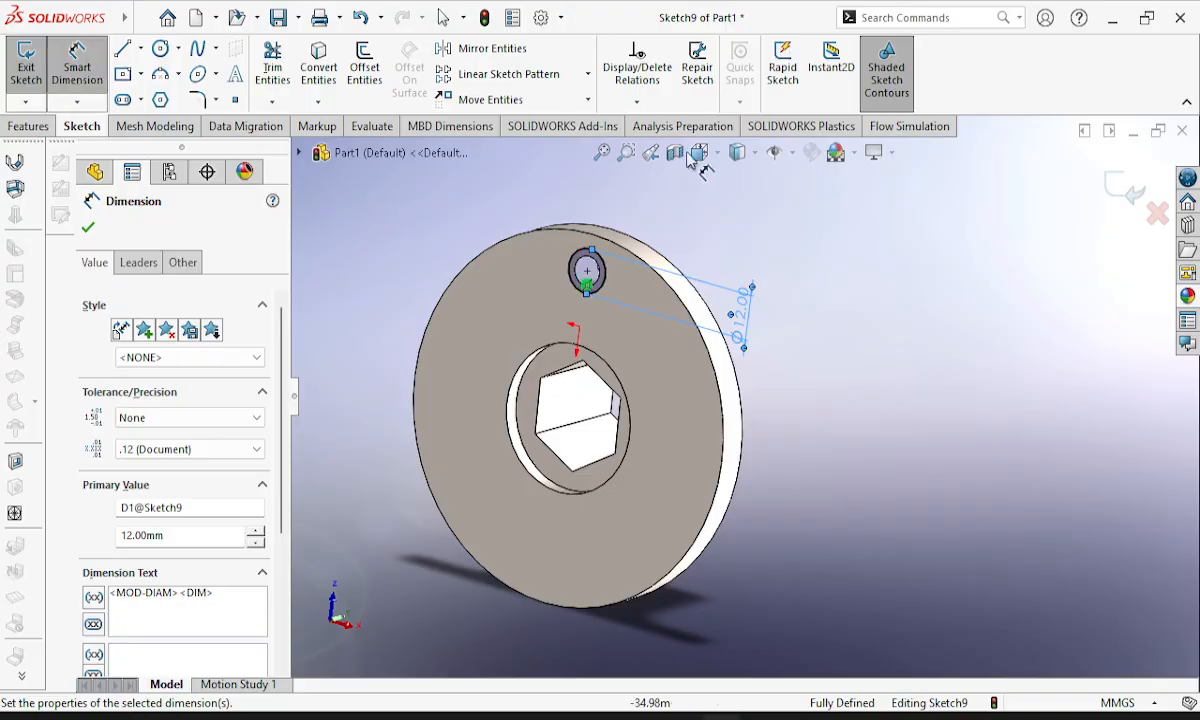
{"action": "left_click", "coordinate": [26, 66]}
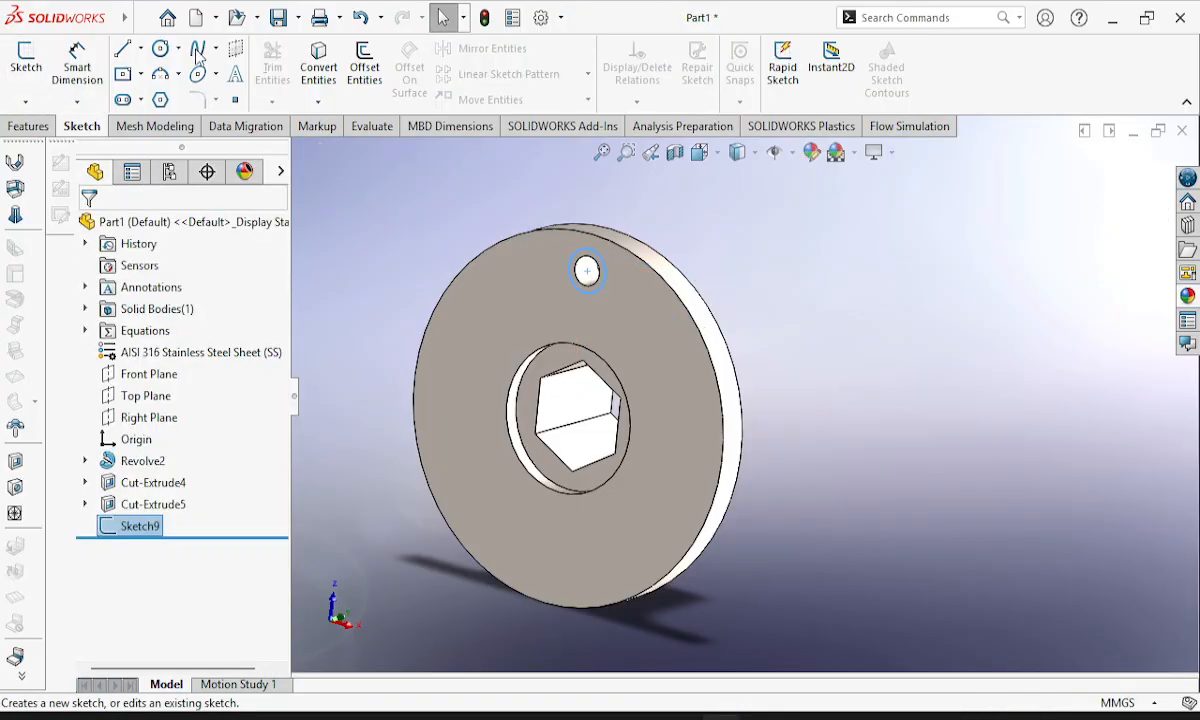
Start an Extruded Cut from the 12 mm circle's sketch and choose the flange's rear face as the extrusion direction reference.
{"action": "left_click", "coordinate": [28, 126]}
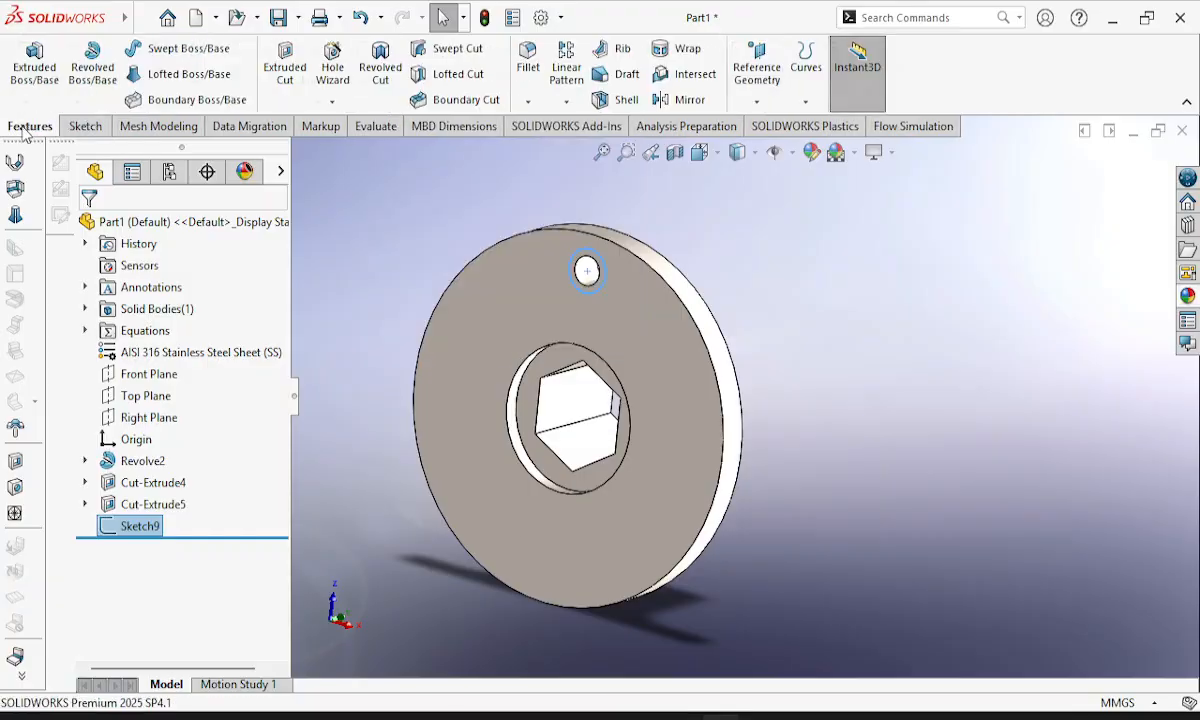
{"action": "left_click", "coordinate": [279, 57]}
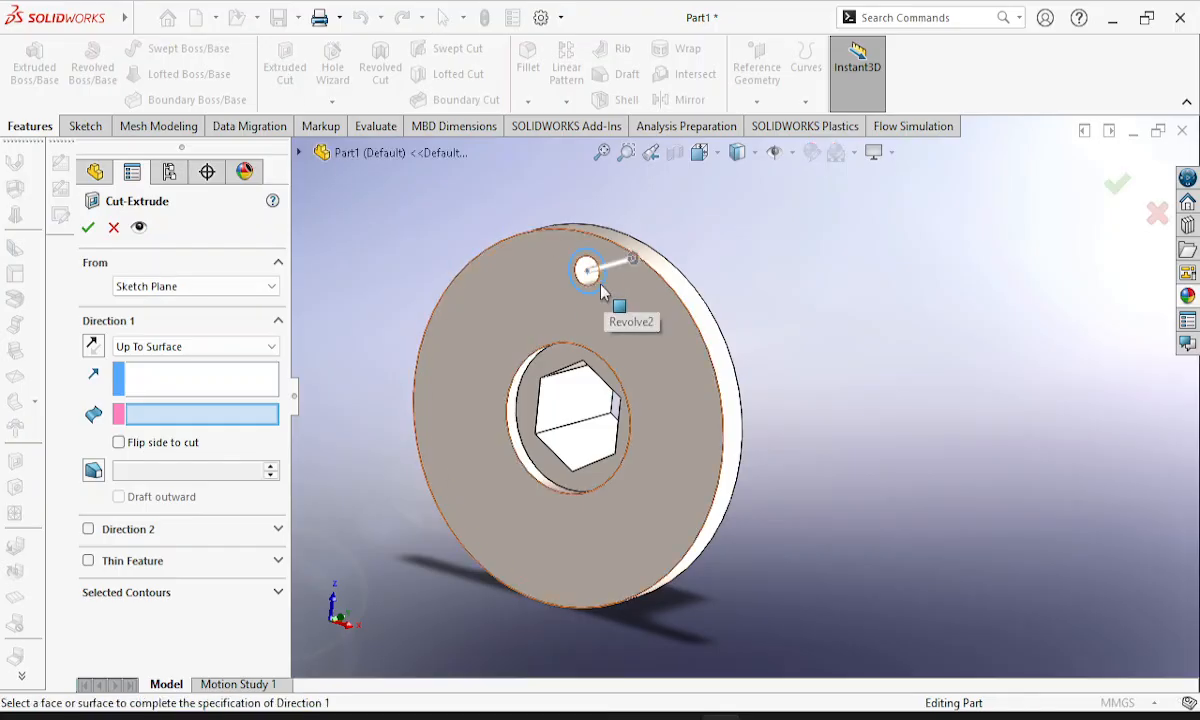
{"action": "scroll", "coordinate": [628, 348], "scroll_direction": "down", "scroll_amount": 5}
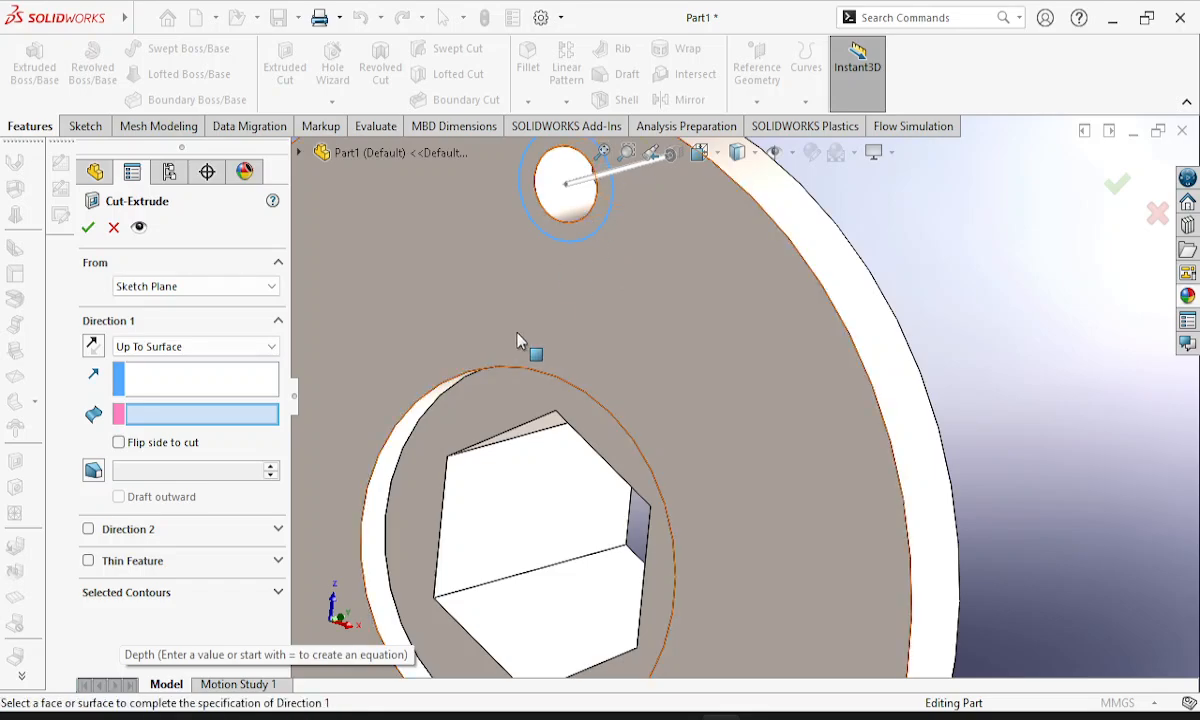
{"action": "left_click", "coordinate": [200, 594]}
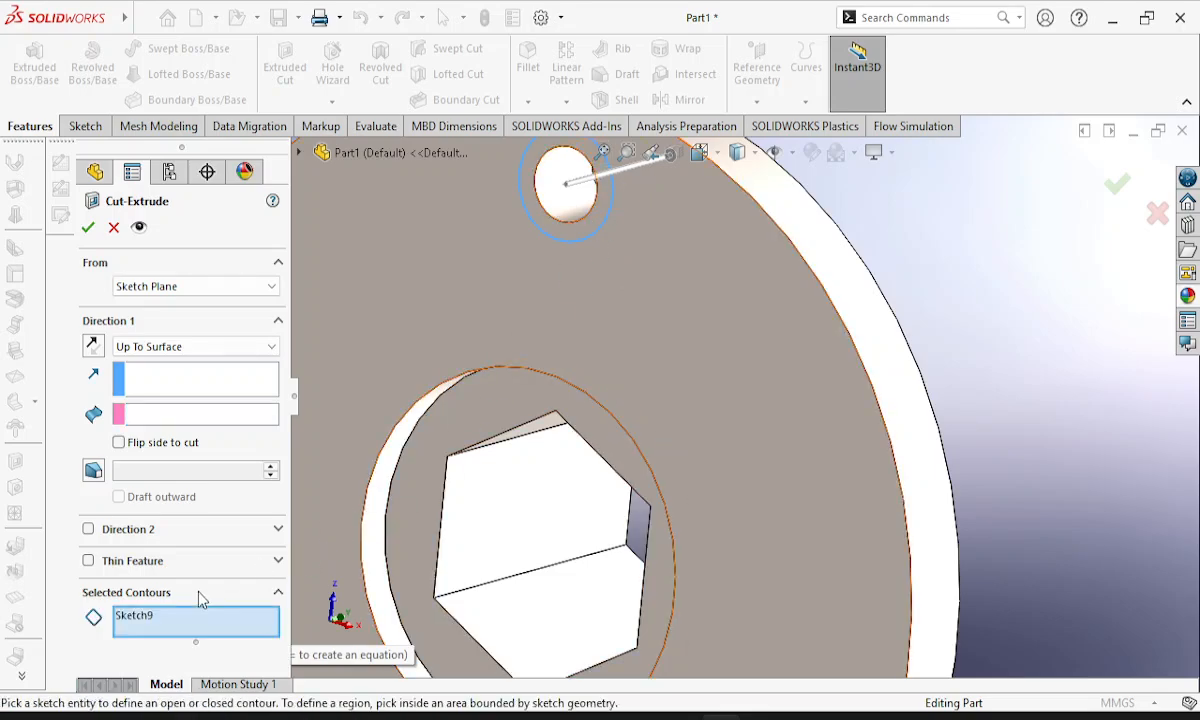
{"action": "left_click", "coordinate": [182, 377]}
{"action": "middle_click_drag", "start_coordinate": [911, 452], "coordinate": [985, 425]}
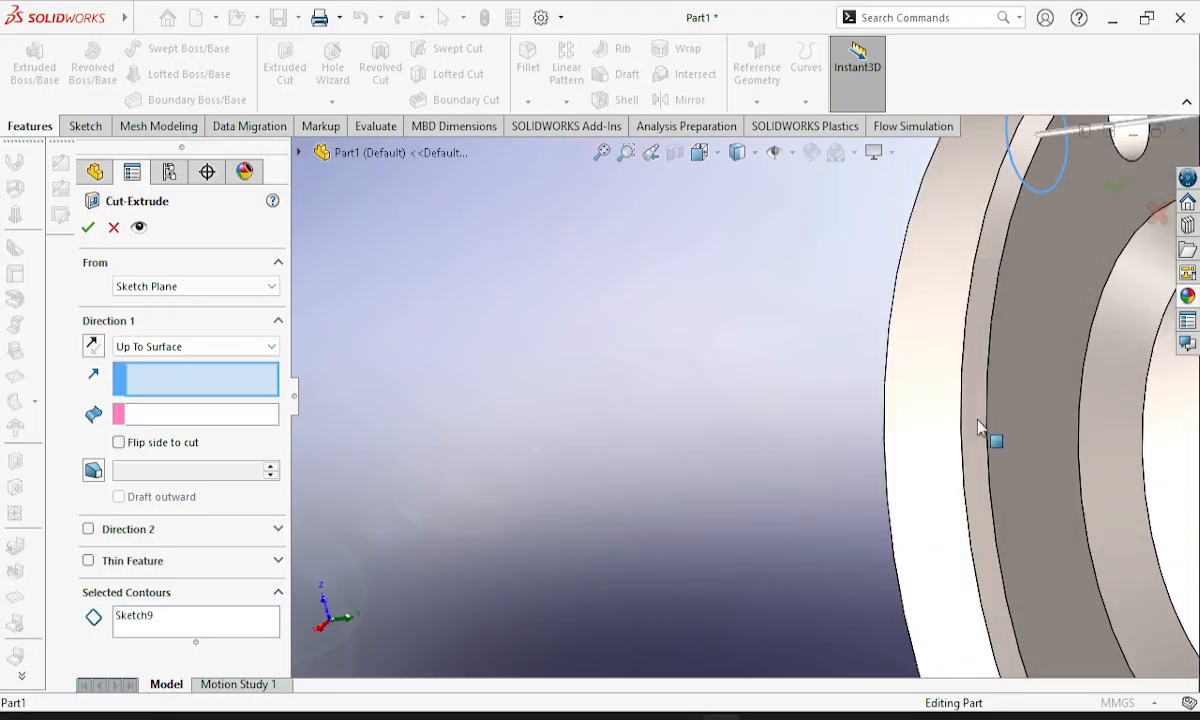
{"action": "left_click", "coordinate": [1035, 352]}
{"action": "middle_click_drag", "start_coordinate": [822, 469], "coordinate": [808, 503]}
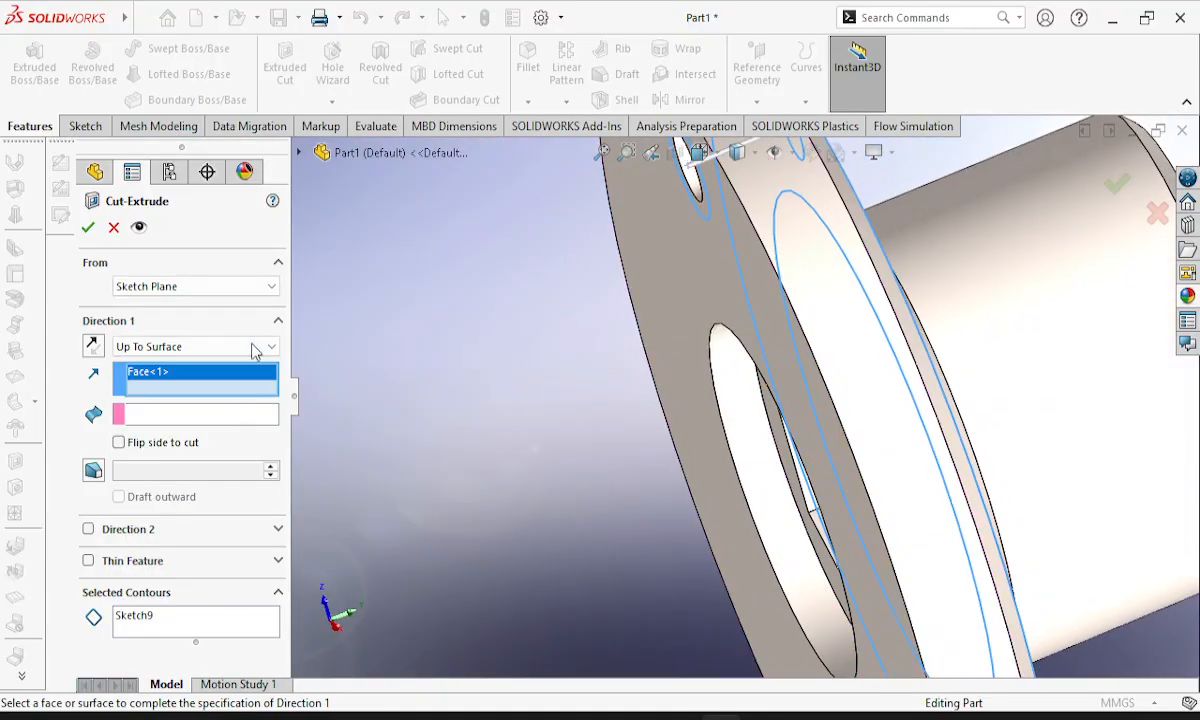
Make the cut Blind with a depth of 5 mm and create the counterbore.
{"action": "left_click", "coordinate": [254, 347]}
{"action": "left_click", "coordinate": [180, 365]}
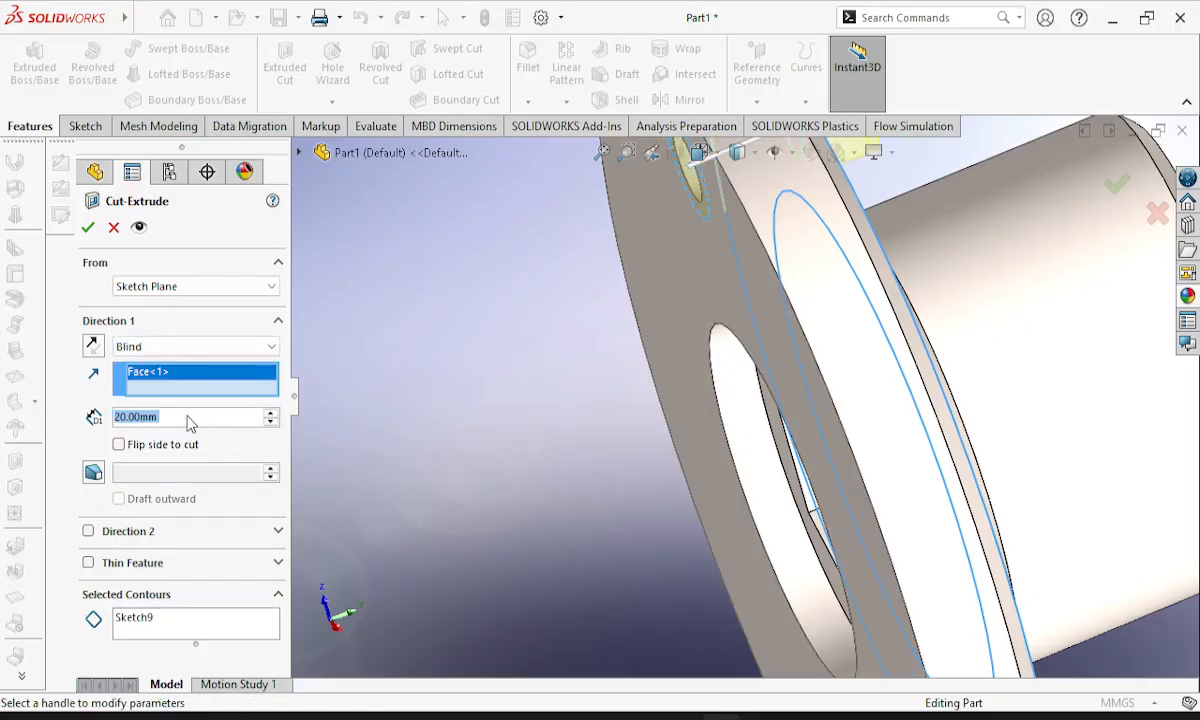
{"action": "left_click", "coordinate": [189, 416]}
{"action": "left_click_drag", "start_coordinate": [198, 416], "coordinate": [111, 416]}
{"action": "type", "text": "5"}
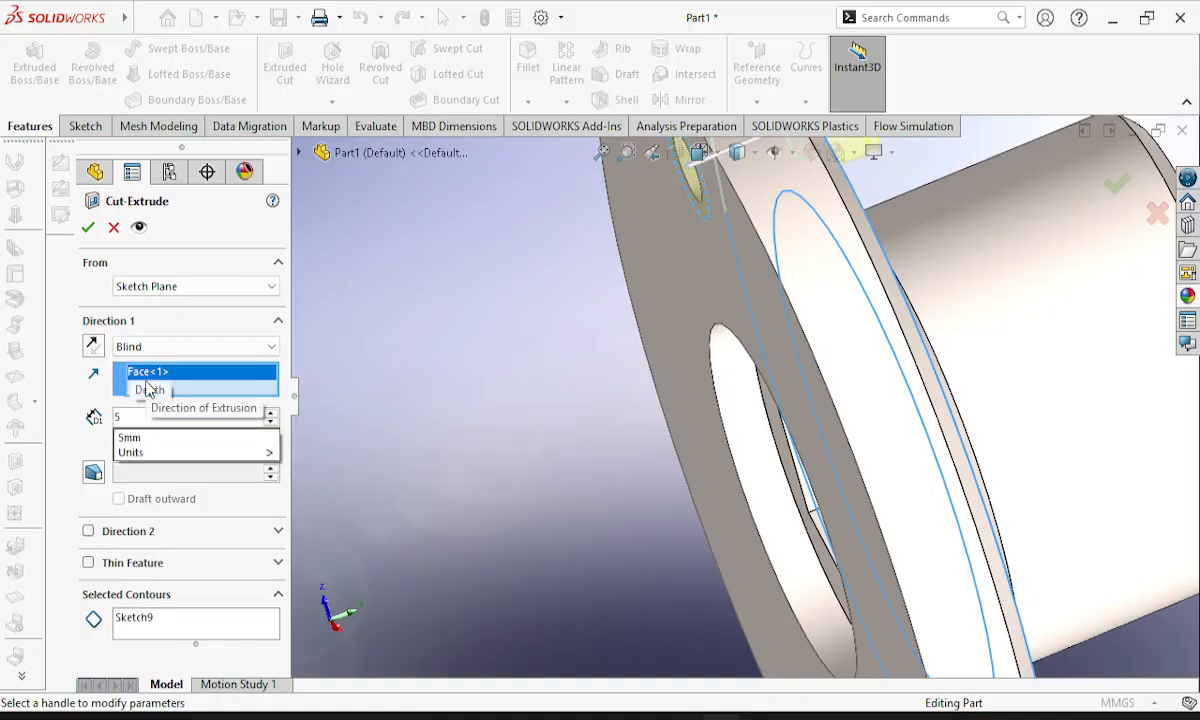
{"action": "key", "text": "Return"}
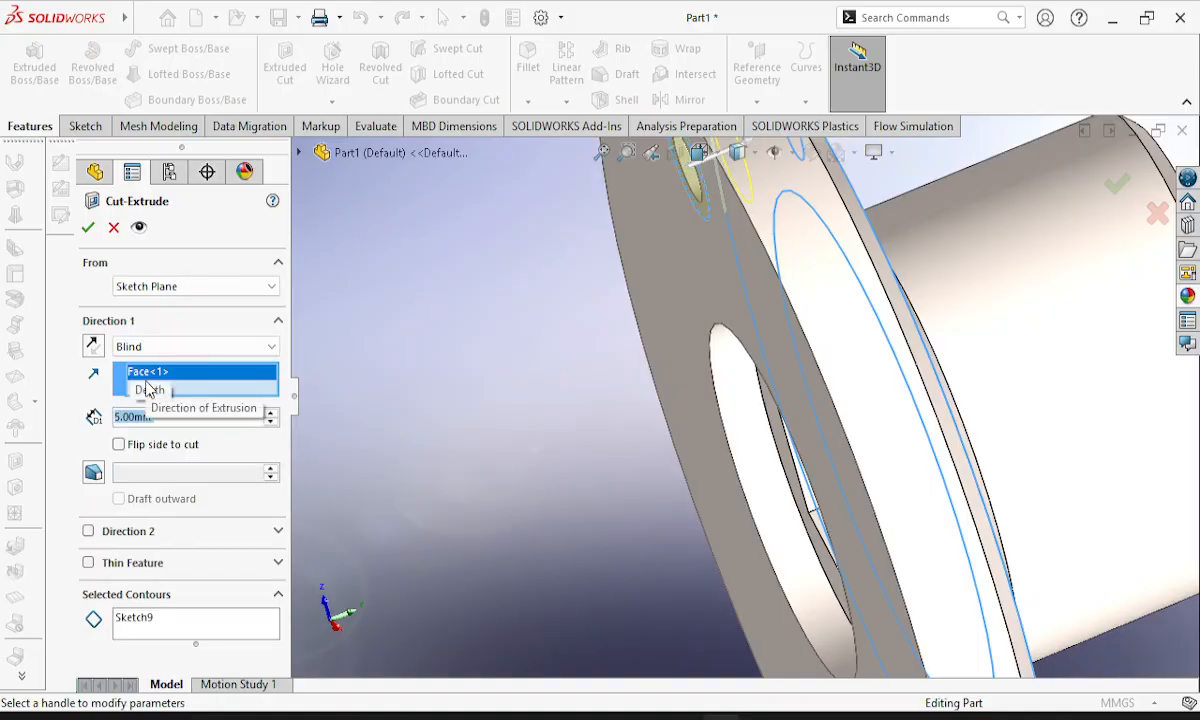
{"action": "left_click", "coordinate": [90, 232]}
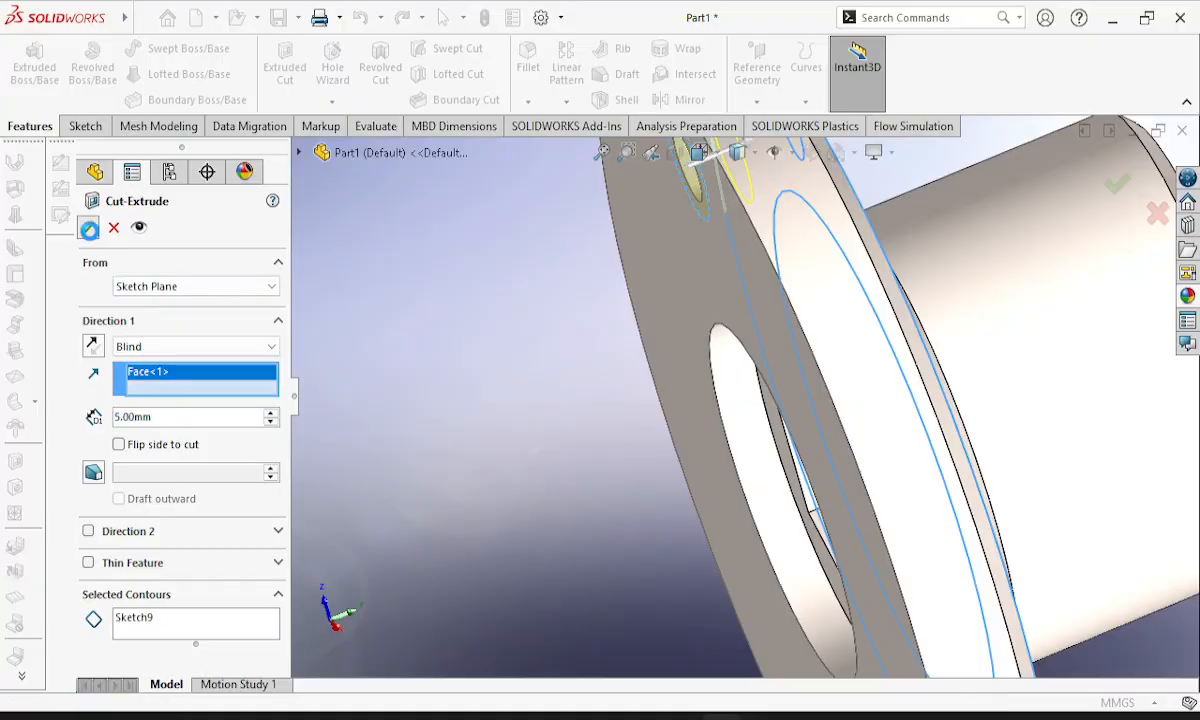
Check the counterbore's dimensions against the section view in the Lesson 3 drawing and return to the model.
{"action": "middle_click_drag", "start_coordinate": [711, 331], "coordinate": [818, 345]}
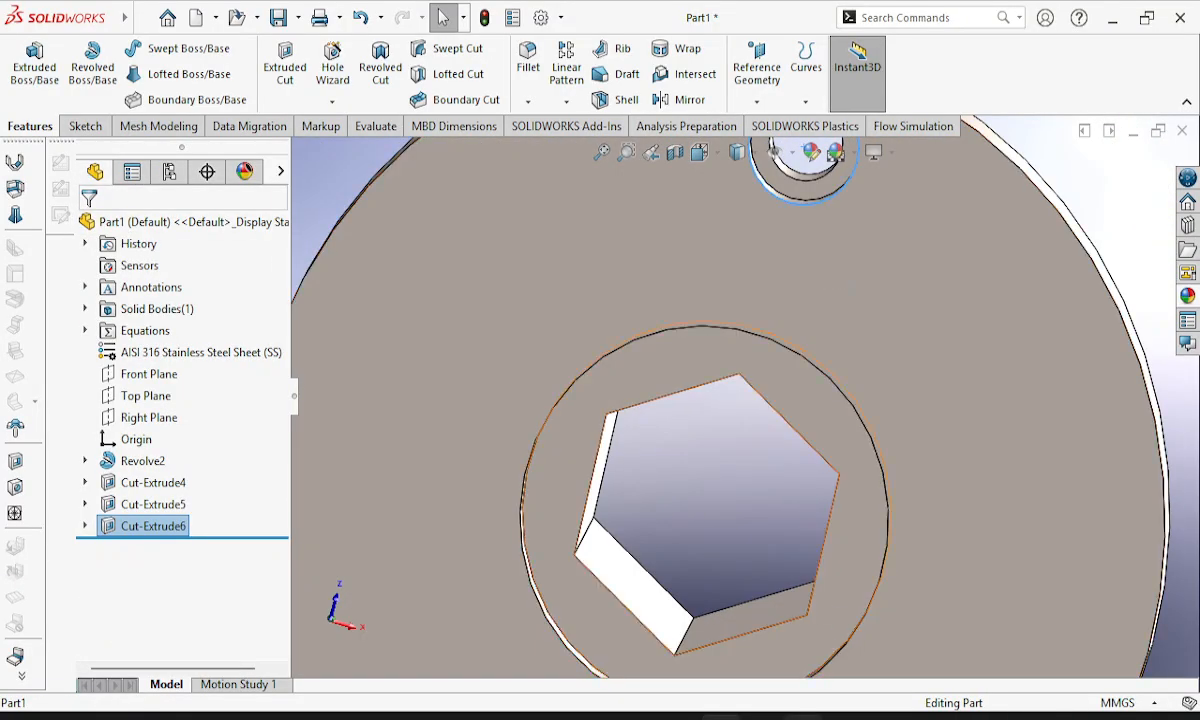
{"action": "left_click", "coordinate": [804, 717]}
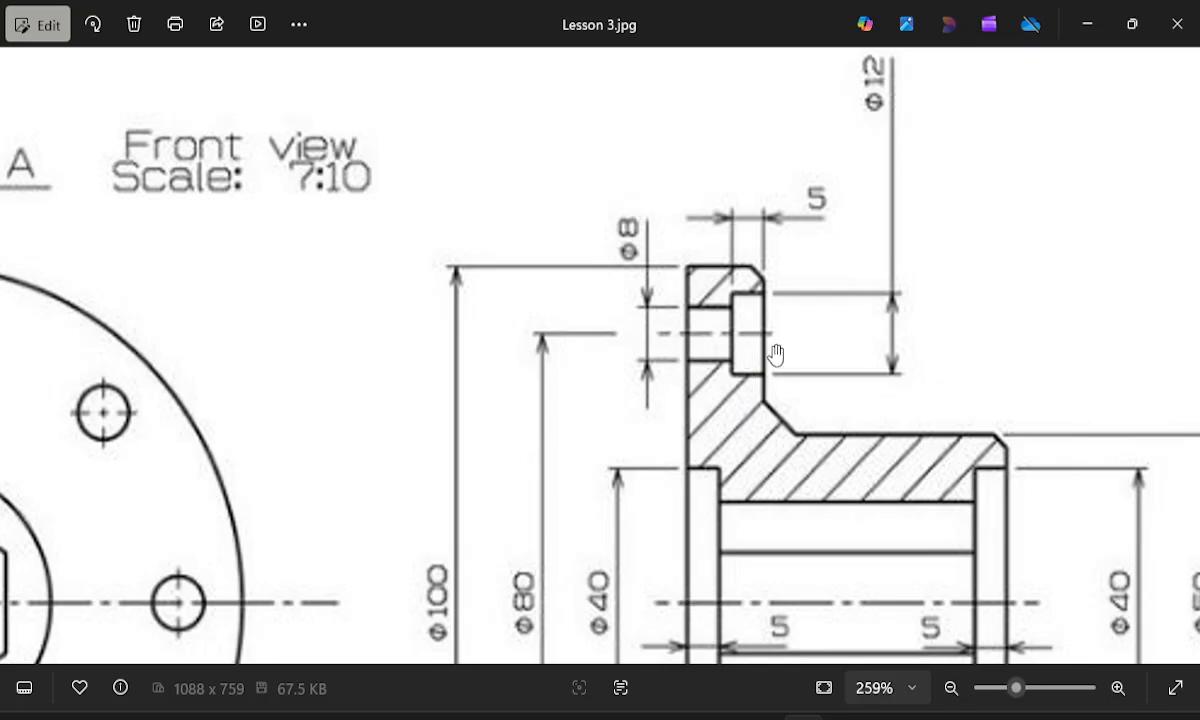
{"action": "left_click", "coordinate": [1090, 28]}
Start a Circular Pattern and select the 12 mm counterbore cut and the 8 mm hole cut as the features to pattern.
{"action": "middle_click_drag", "start_coordinate": [881, 324], "coordinate": [927, 311]}
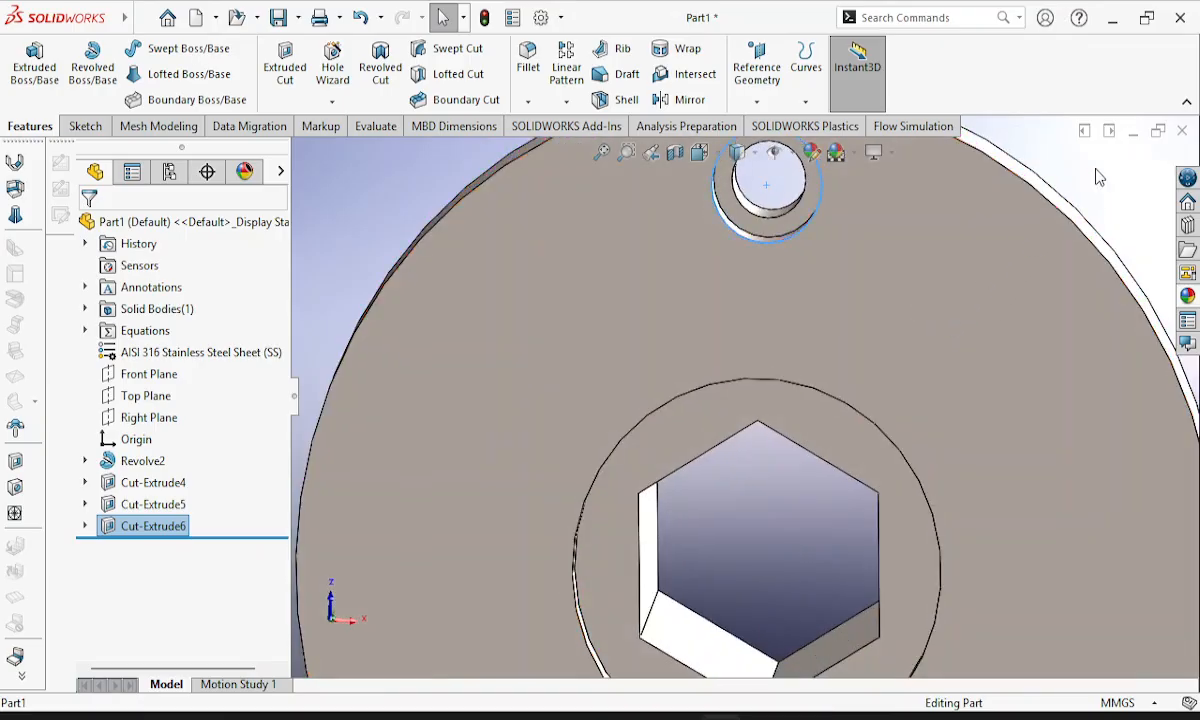
{"action": "left_click", "coordinate": [566, 101]}
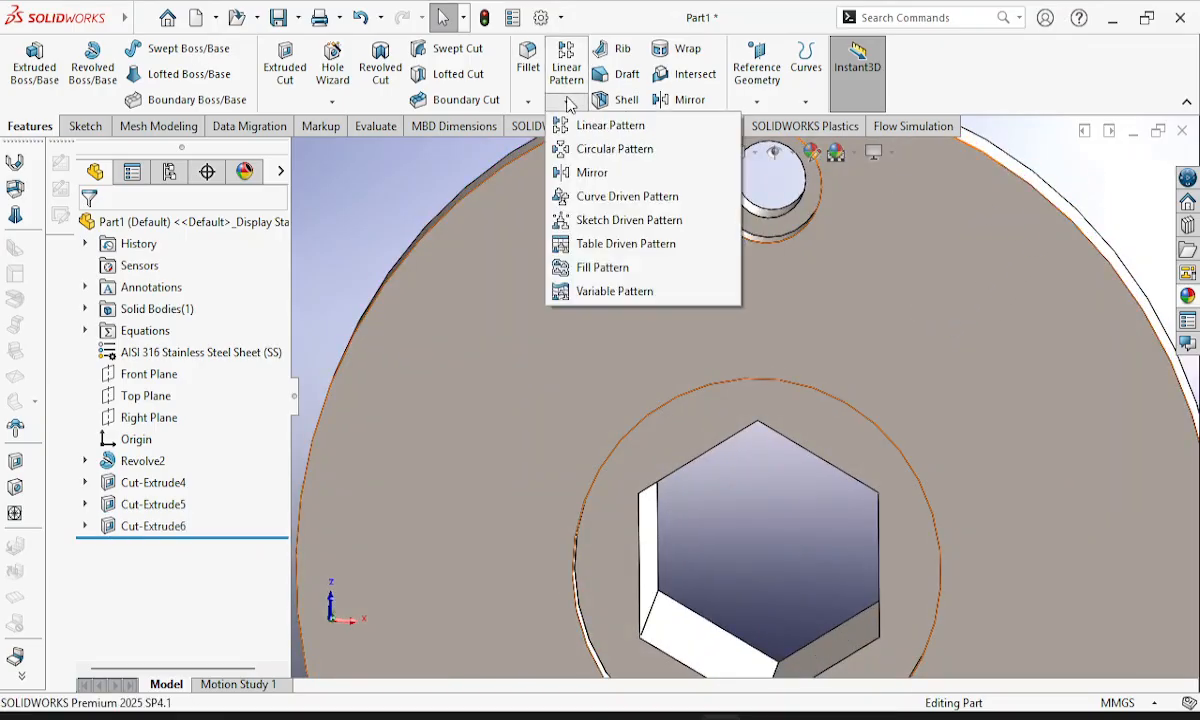
{"action": "left_click", "coordinate": [614, 149]}
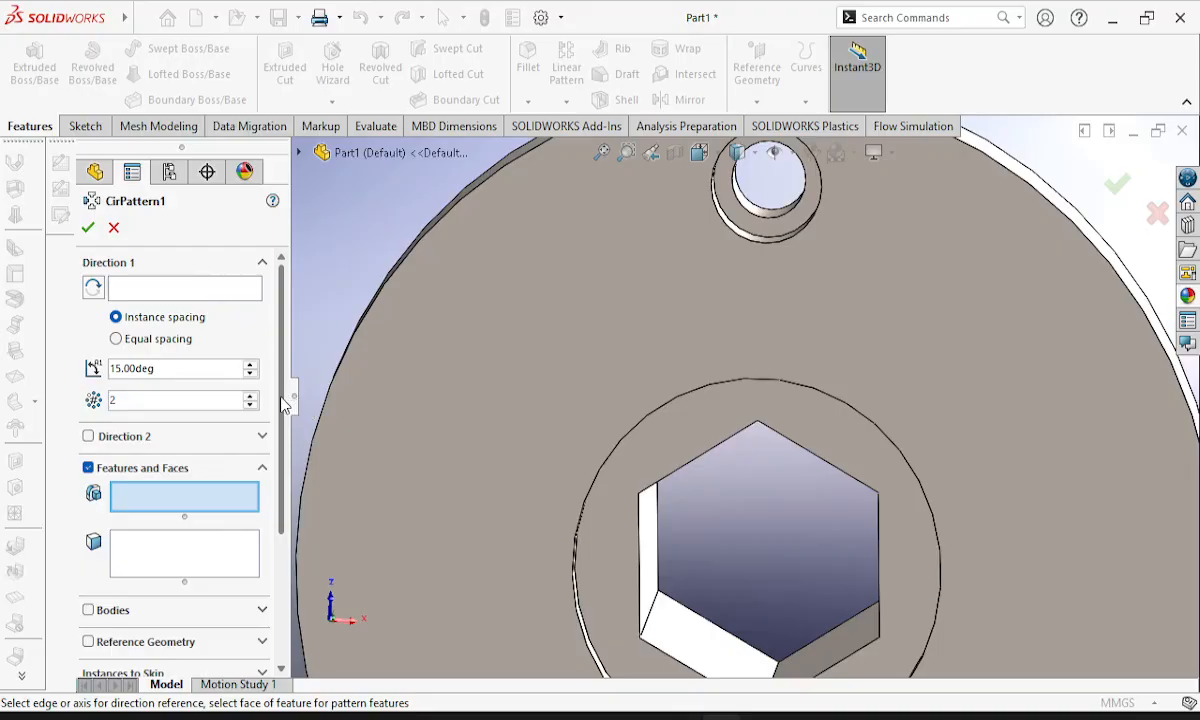
{"action": "mouse_move", "coordinate": [282, 404]}
{"action": "left_mouse_down"}
{"action": "mouse_move", "coordinate": [285, 533]}
{"action": "mouse_move", "coordinate": [288, 424]}
{"action": "left_mouse_up"}
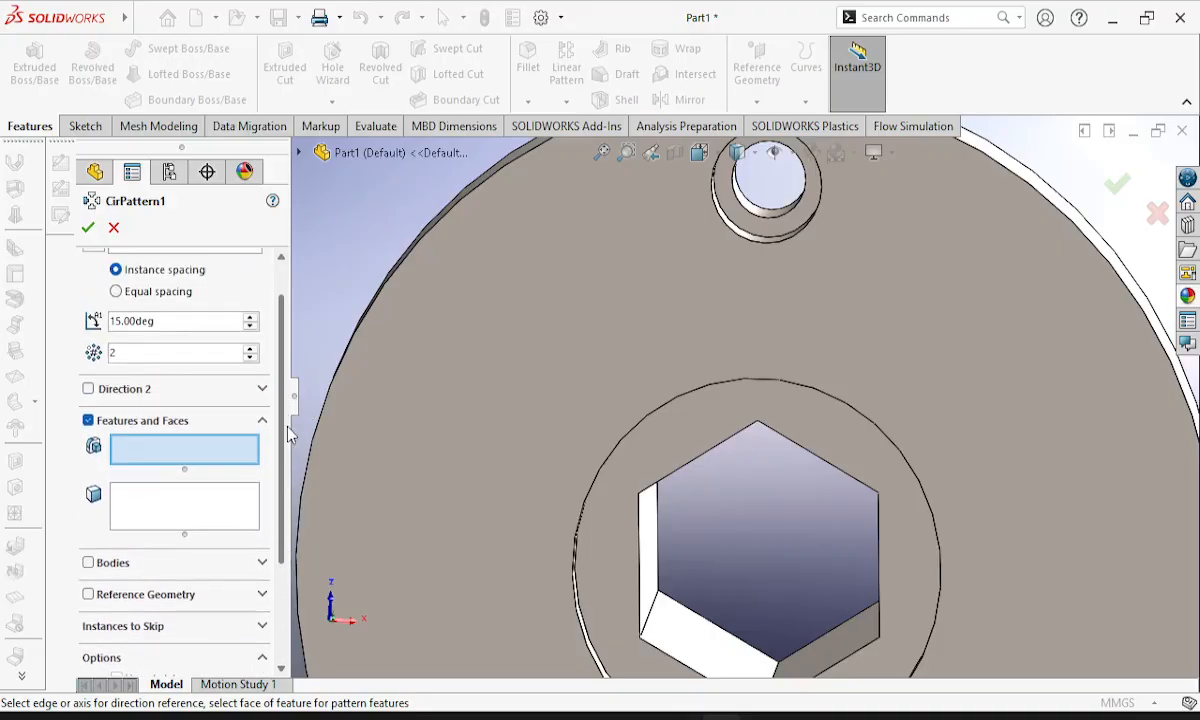
{"action": "left_click", "coordinate": [730, 203]}
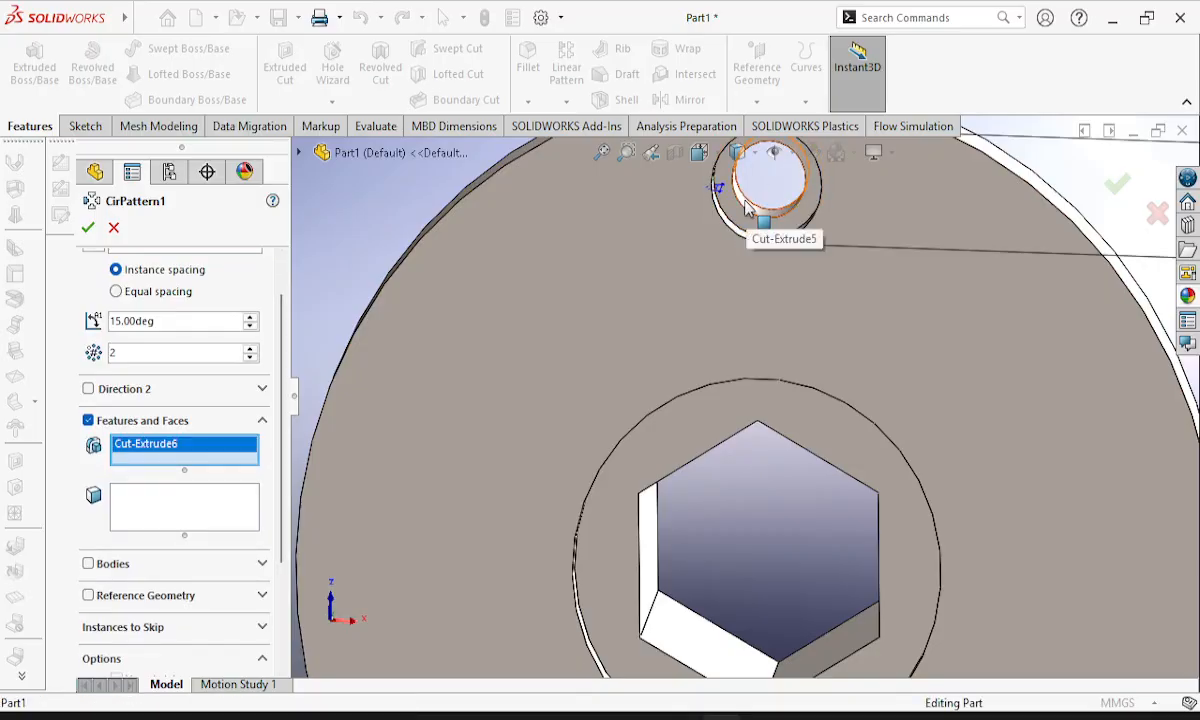
{"action": "left_click", "coordinate": [755, 205]}
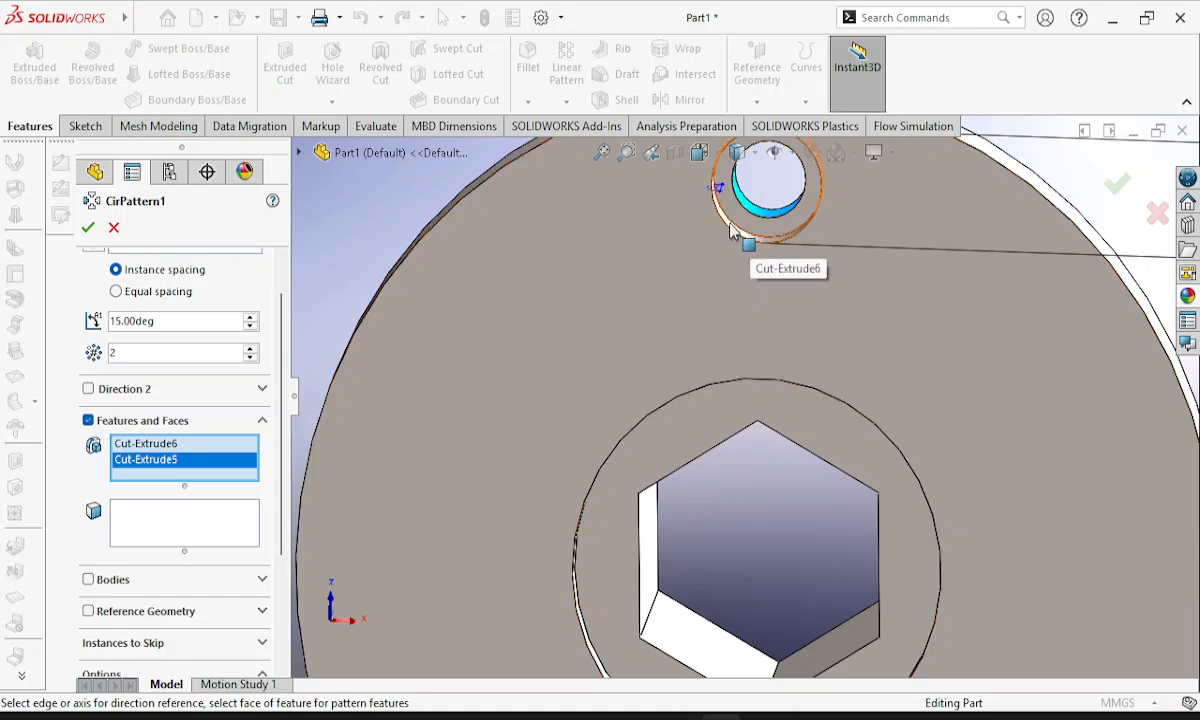
{"action": "left_click", "coordinate": [730, 223]}
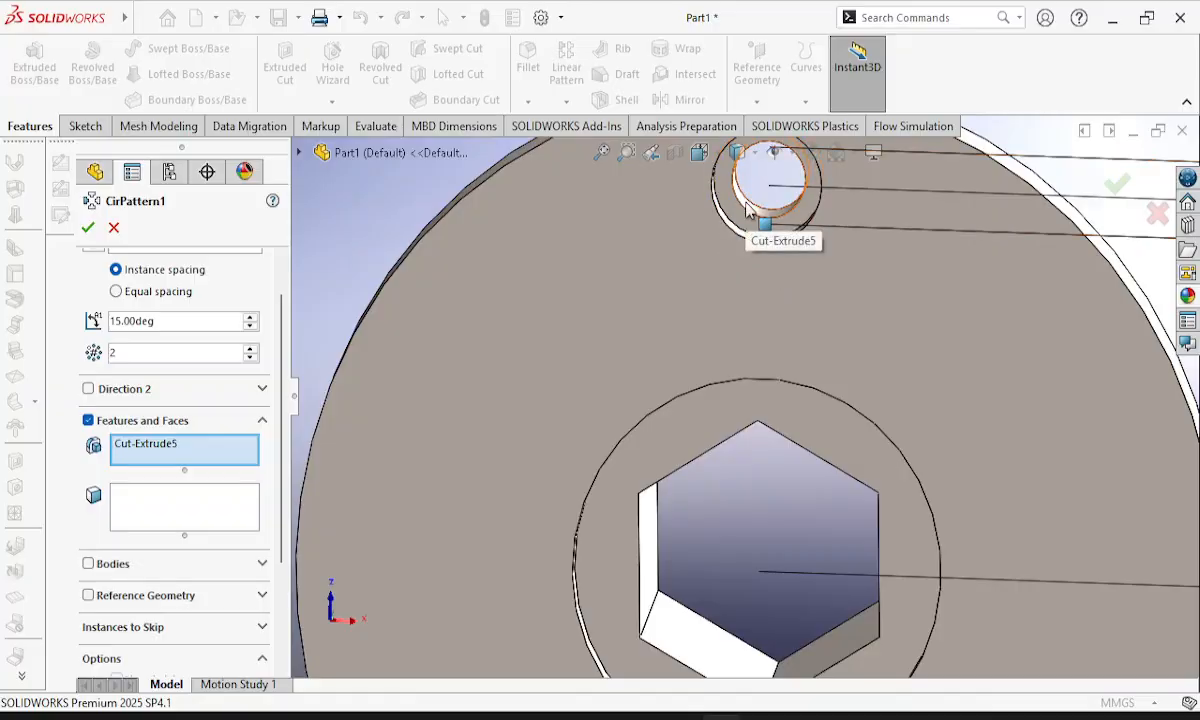
{"action": "left_click", "coordinate": [748, 207]}
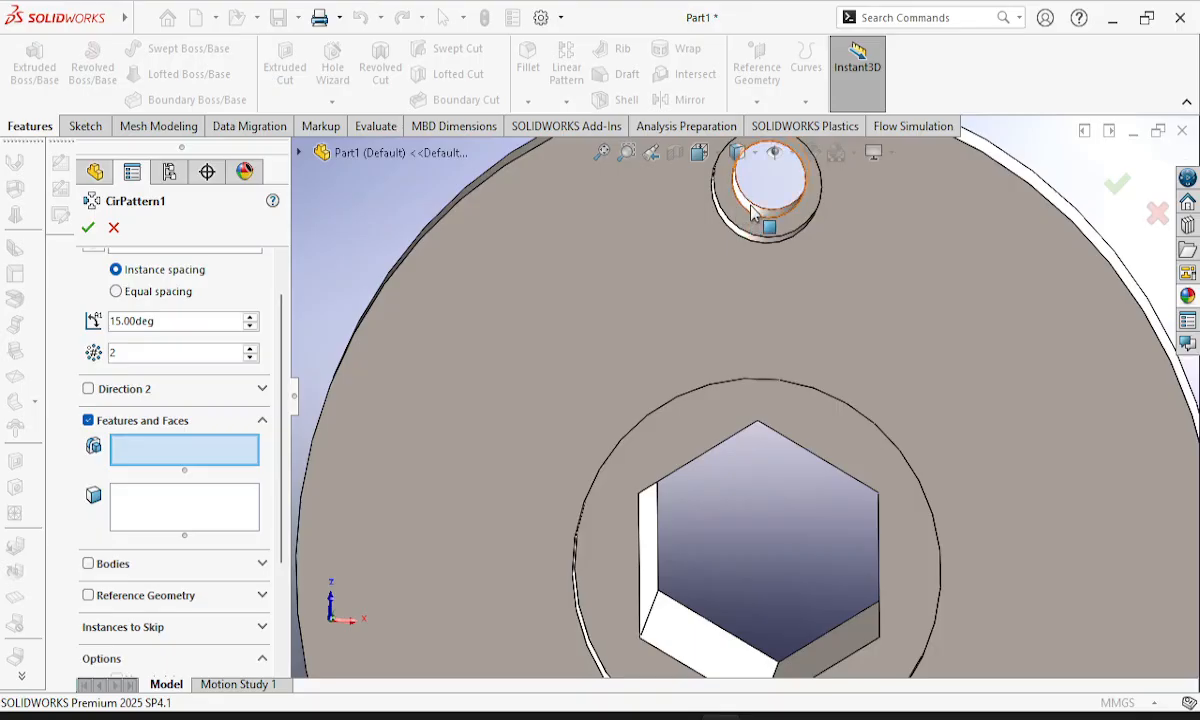
{"action": "left_click", "coordinate": [750, 210]}
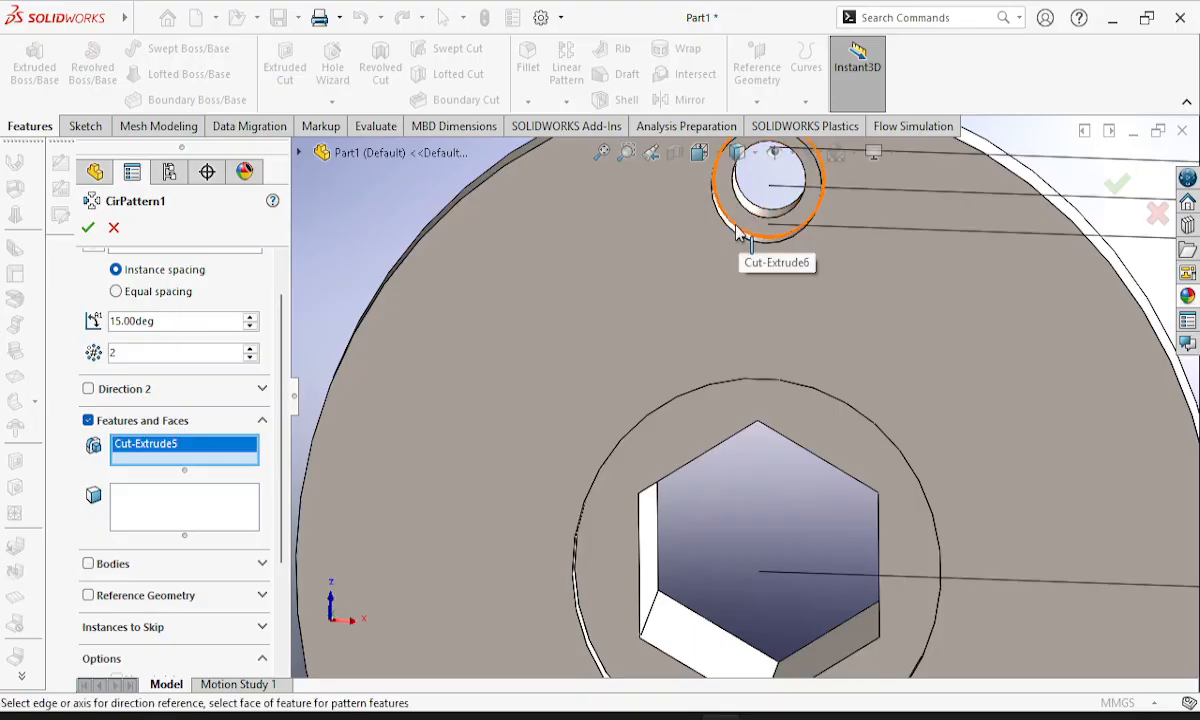
{"action": "left_click", "coordinate": [746, 238]}
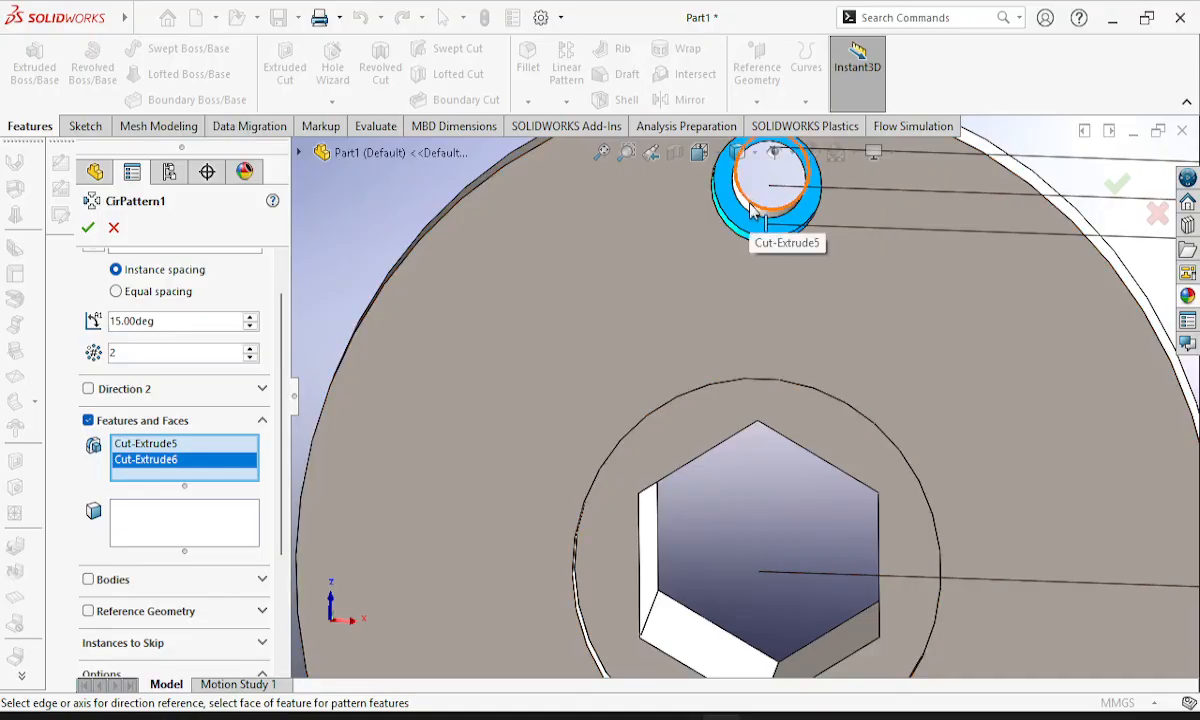
{"action": "middle_click_drag", "start_coordinate": [752, 205], "coordinate": [730, 262]}
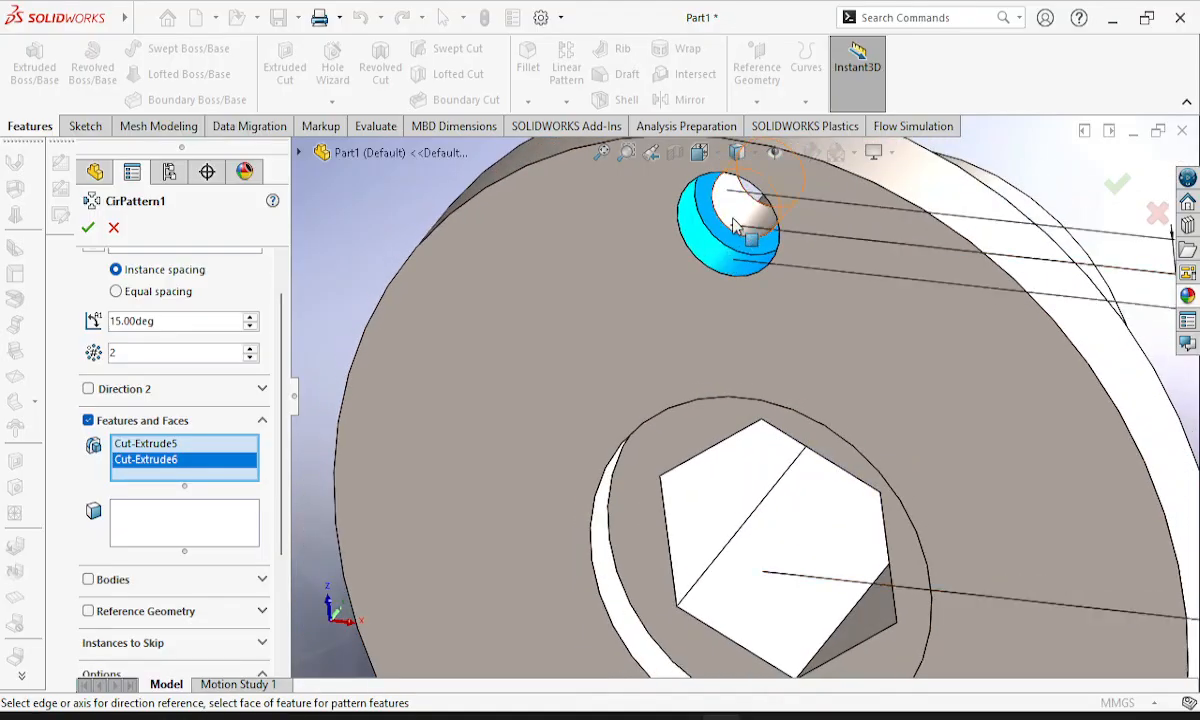
{"action": "left_click", "coordinate": [703, 268]}
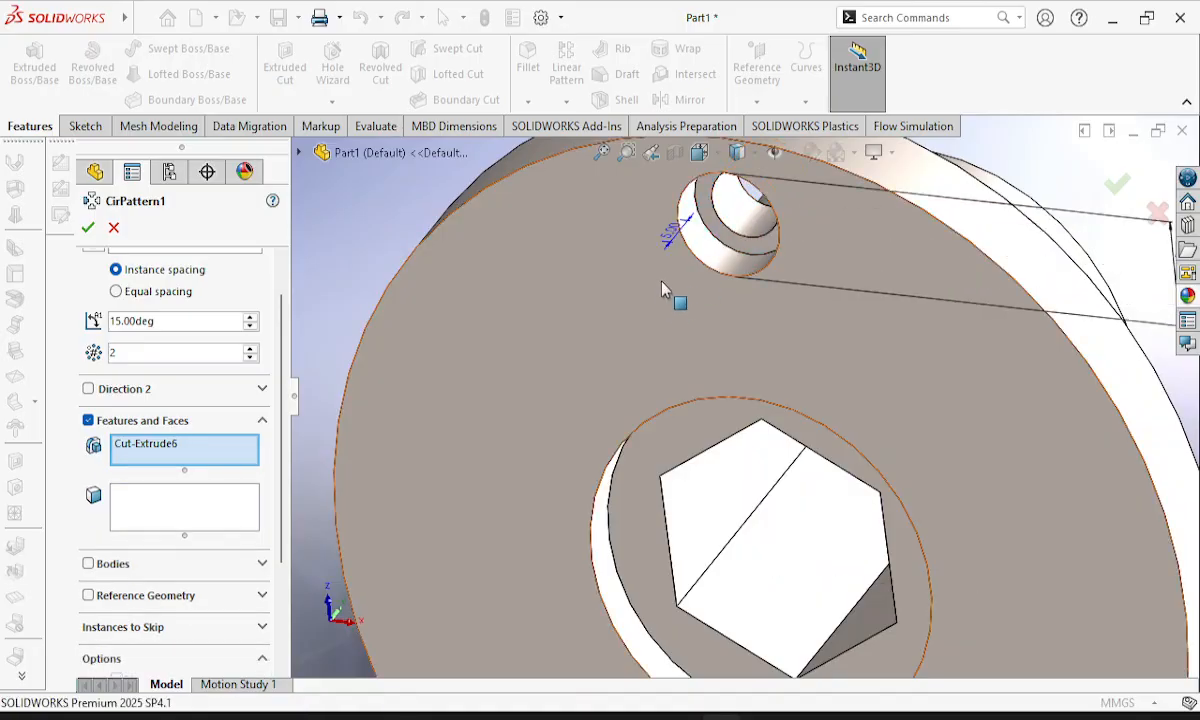
{"action": "left_click", "coordinate": [735, 215]}
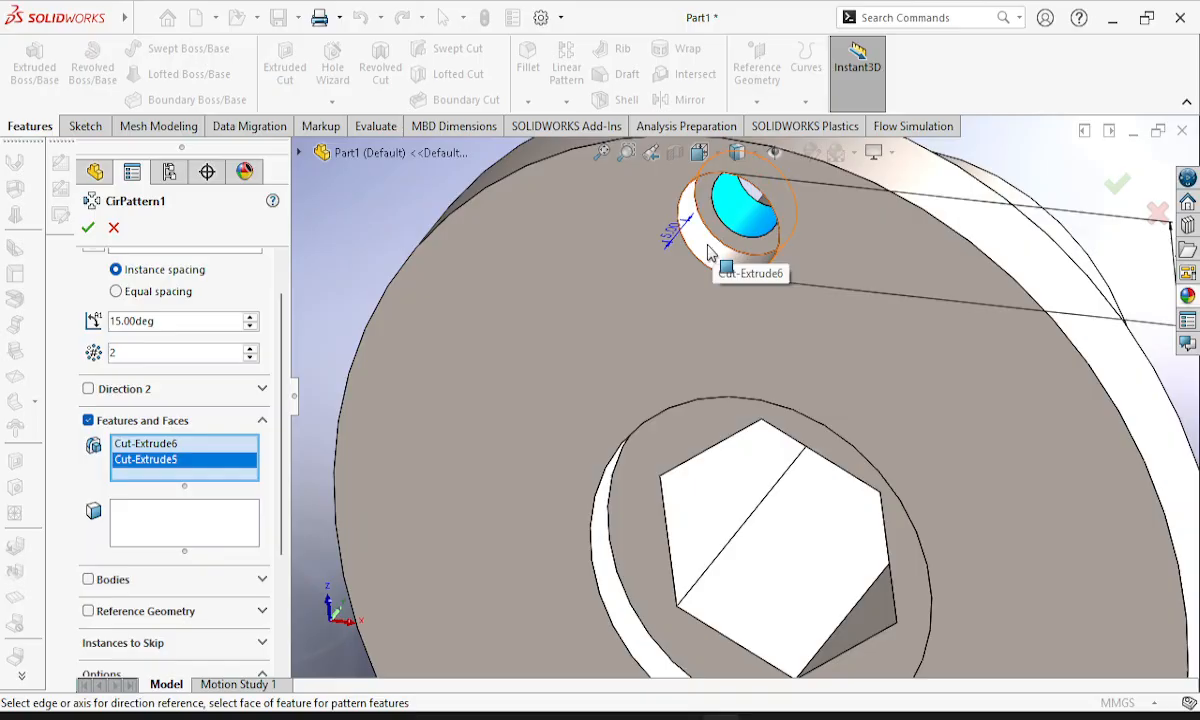
{"action": "left_click", "coordinate": [708, 252]}
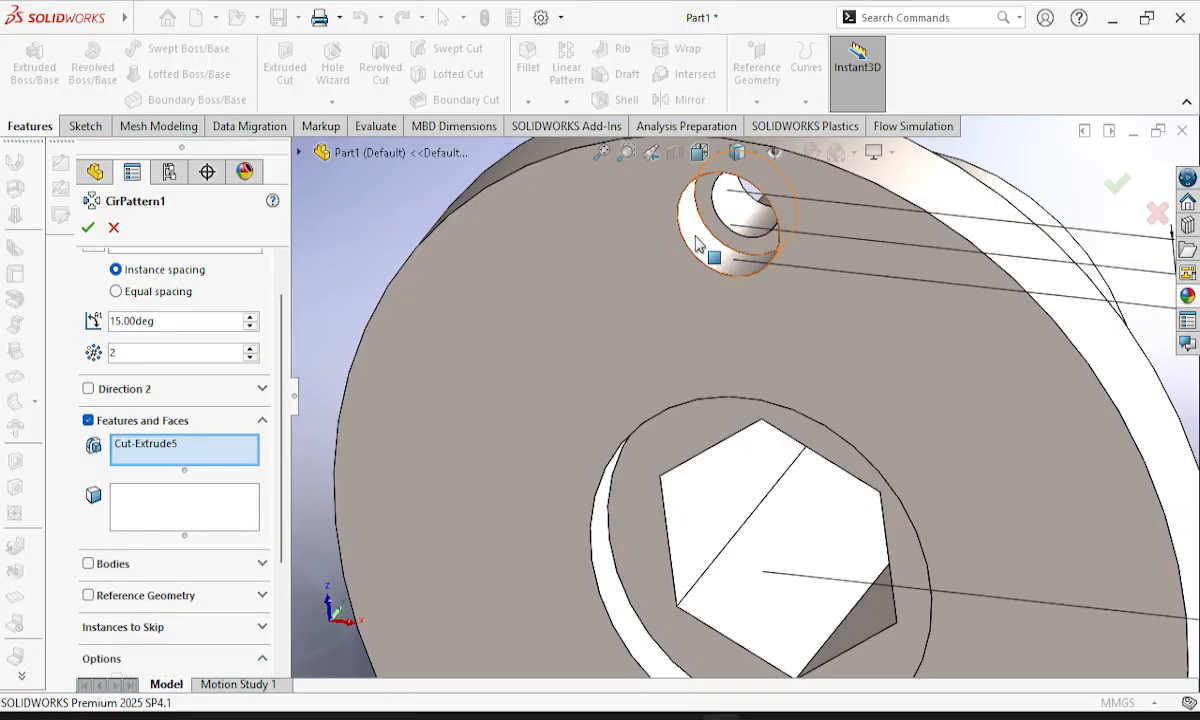
{"action": "left_click", "coordinate": [706, 252]}
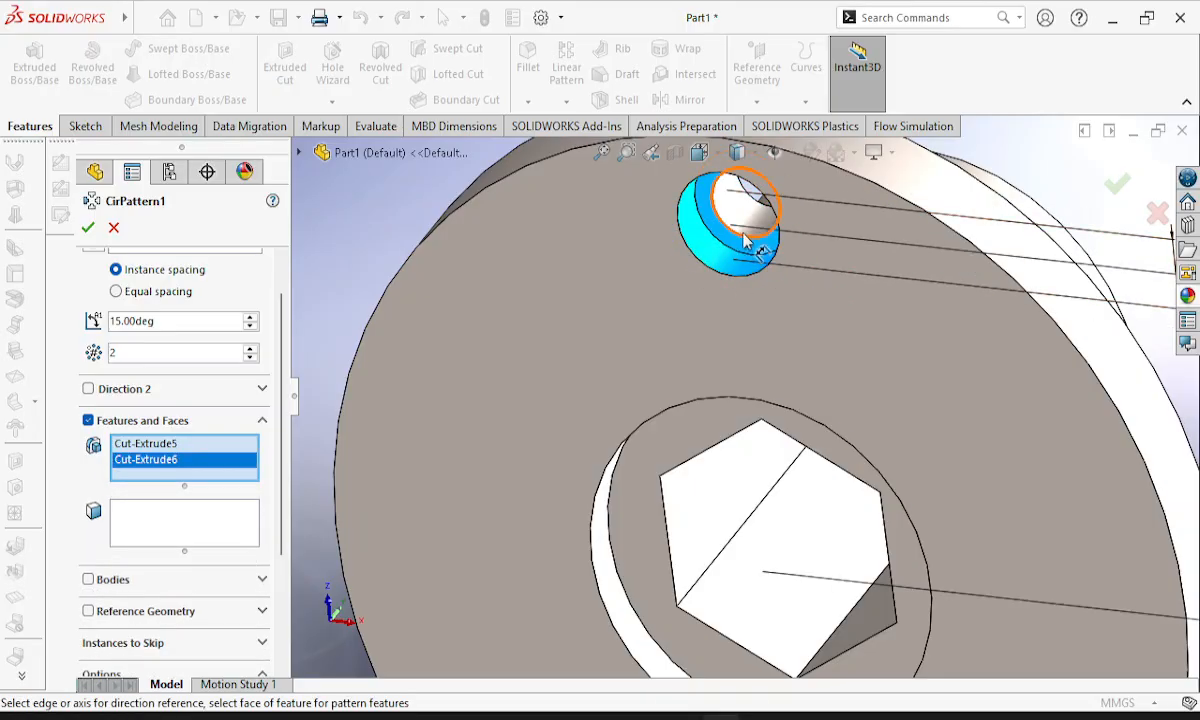
{"action": "left_click", "coordinate": [740, 225]}
{"action": "left_click", "coordinate": [709, 254]}
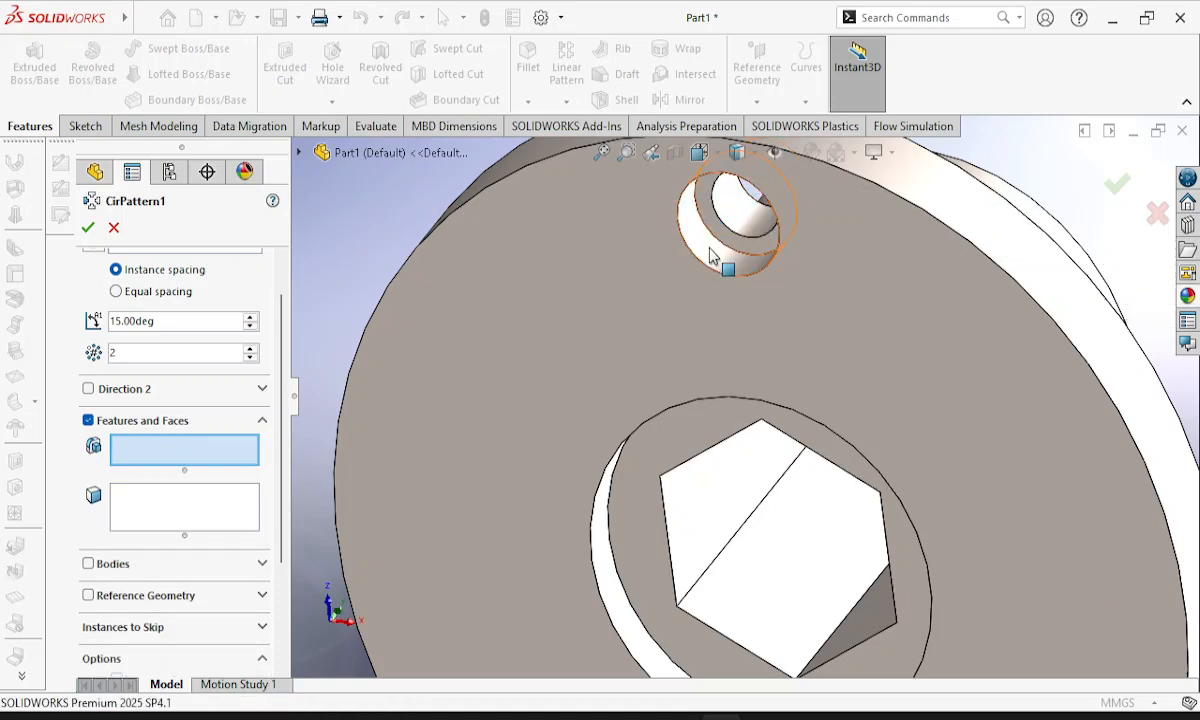
{"action": "left_click", "coordinate": [712, 254]}
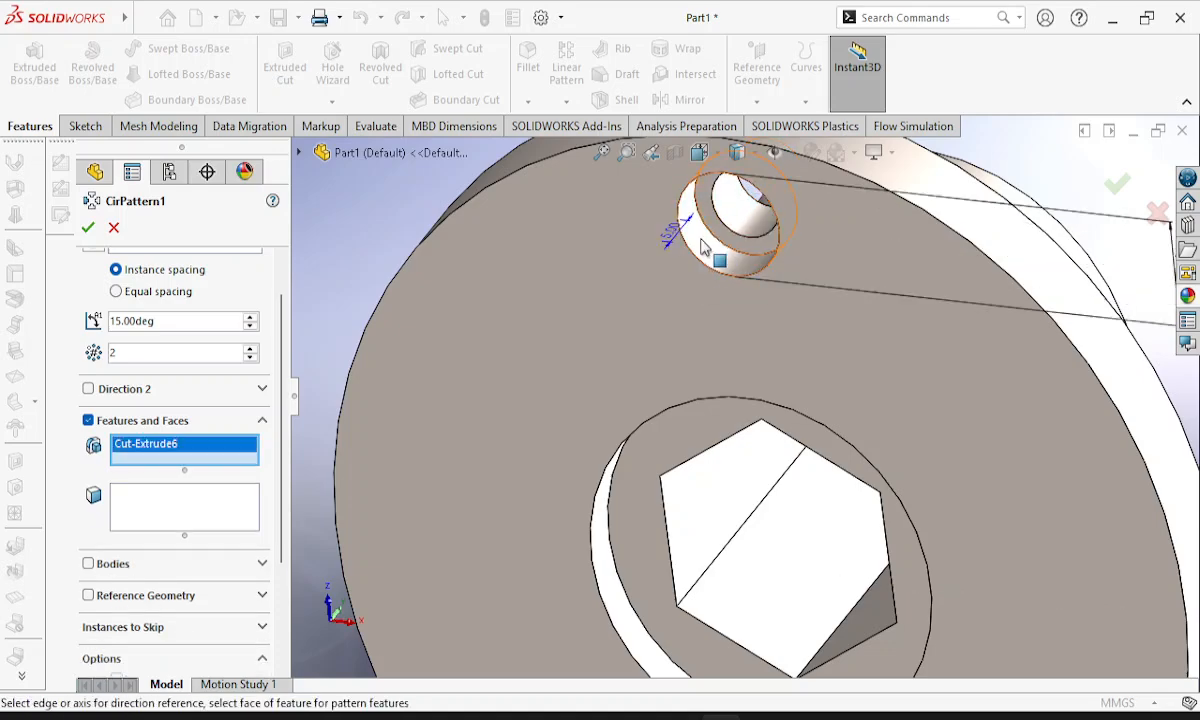
{"action": "left_click", "coordinate": [708, 252]}
{"action": "left_click", "coordinate": [724, 240]}
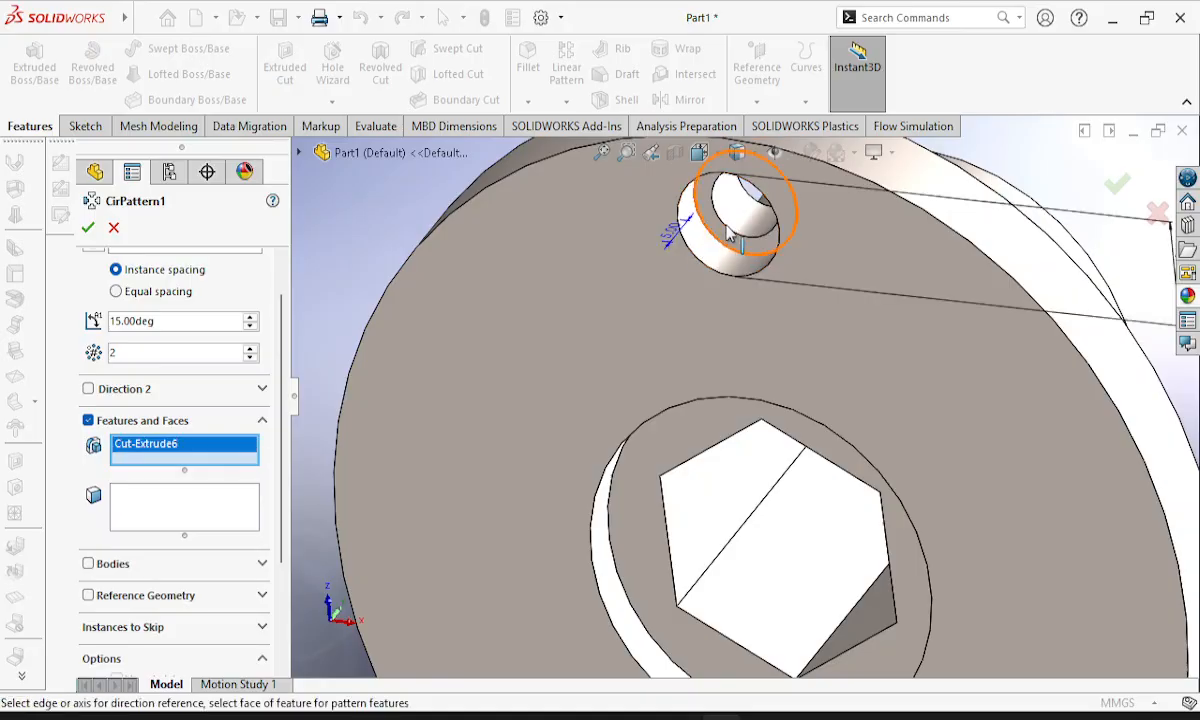
{"action": "left_click", "coordinate": [730, 230]}
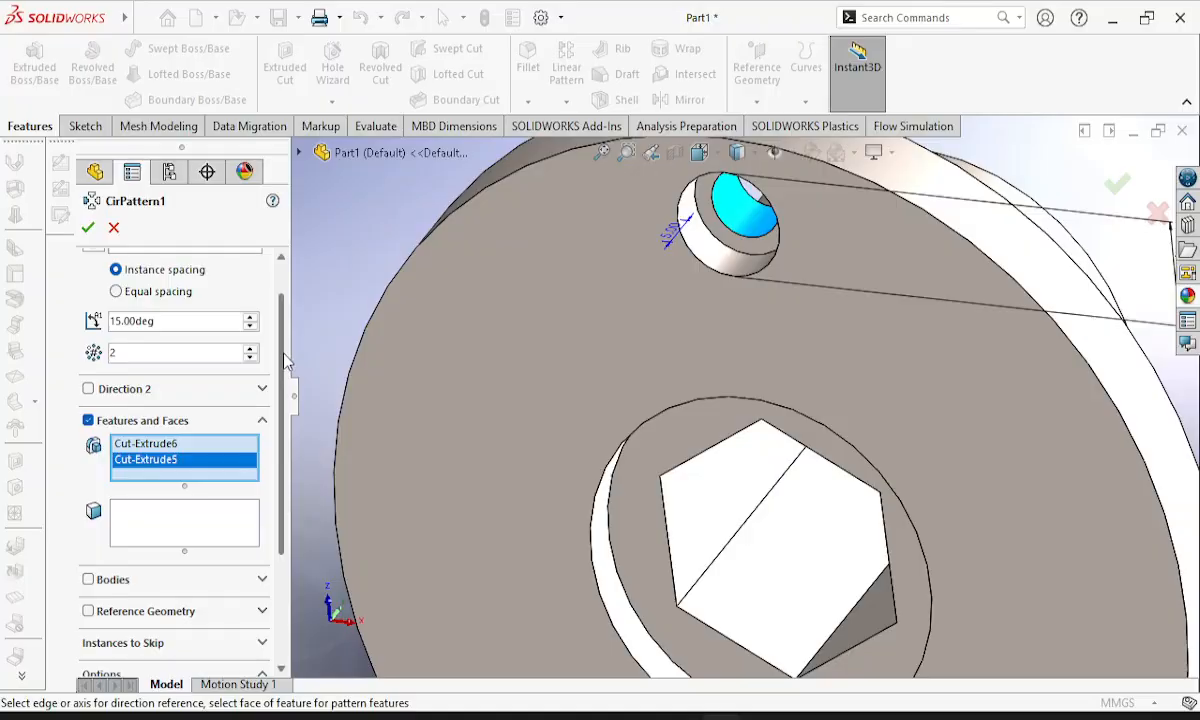
Choose the circular edge of the recess around the hexagonal bore as the pattern's Direction 1 axis.
{"action": "scroll", "coordinate": [285, 360], "scroll_direction": "up", "scroll_amount": 2}
{"action": "left_click", "coordinate": [174, 288]}
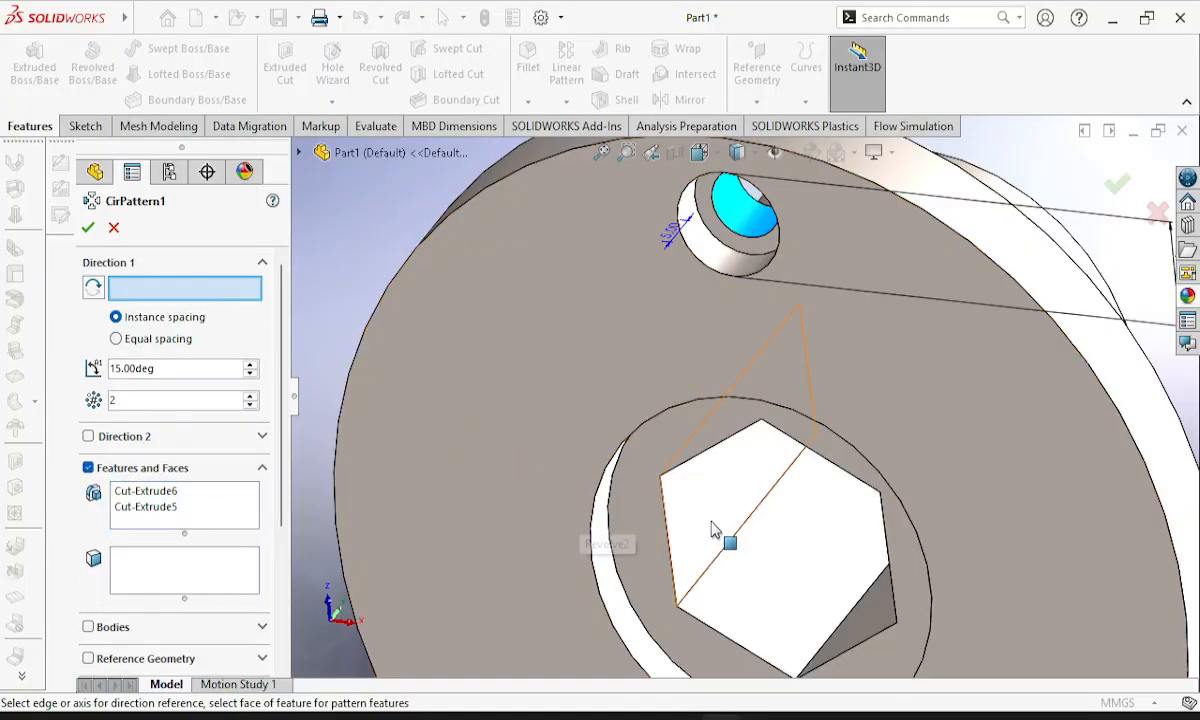
{"action": "left_click", "coordinate": [876, 474]}
{"action": "middle_click_drag", "start_coordinate": [942, 373], "coordinate": [896, 350]}
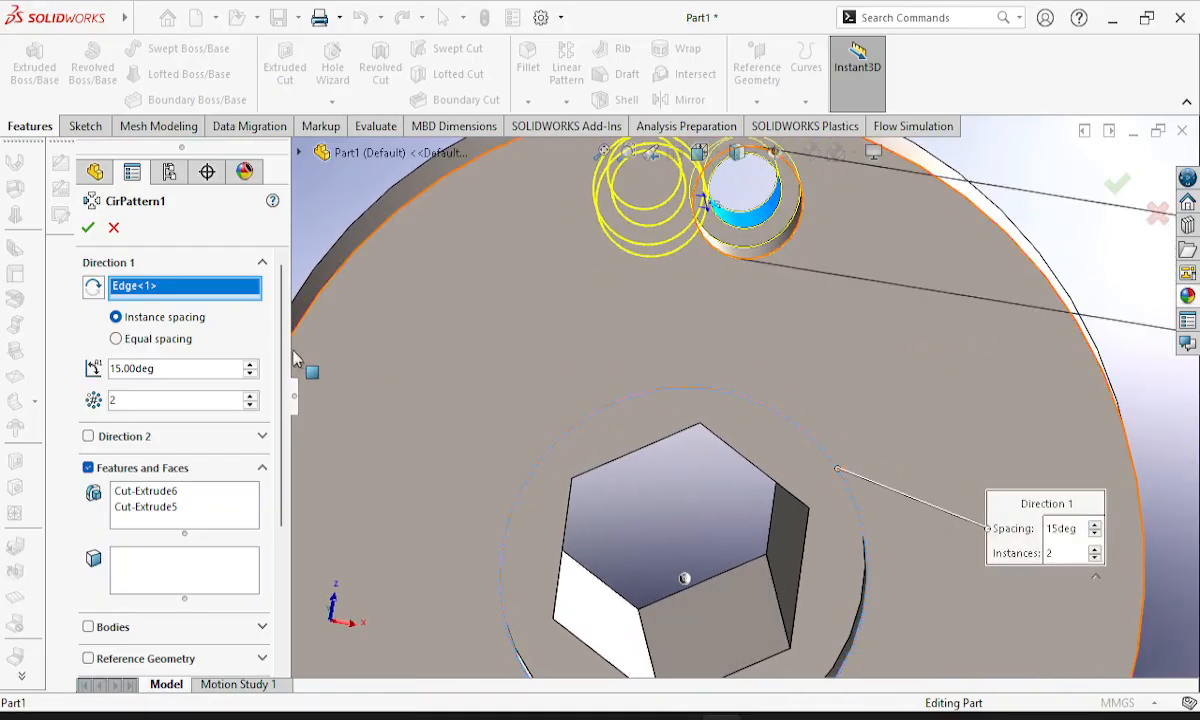
Try to set the circular pattern's angle to 360 degrees with instance spacing.
{"action": "double_click", "coordinate": [203, 399]}
{"action": "double_click", "coordinate": [176, 369]}
{"action": "type", "text": "360"}
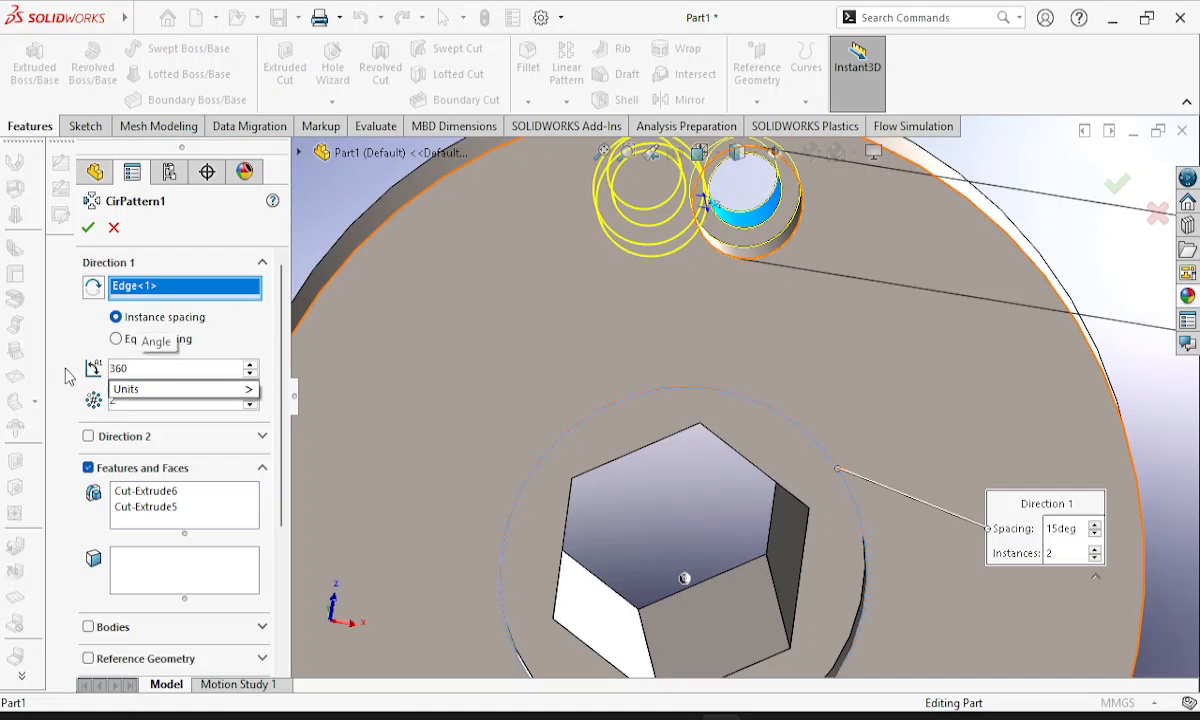
{"action": "key", "text": "Return"}
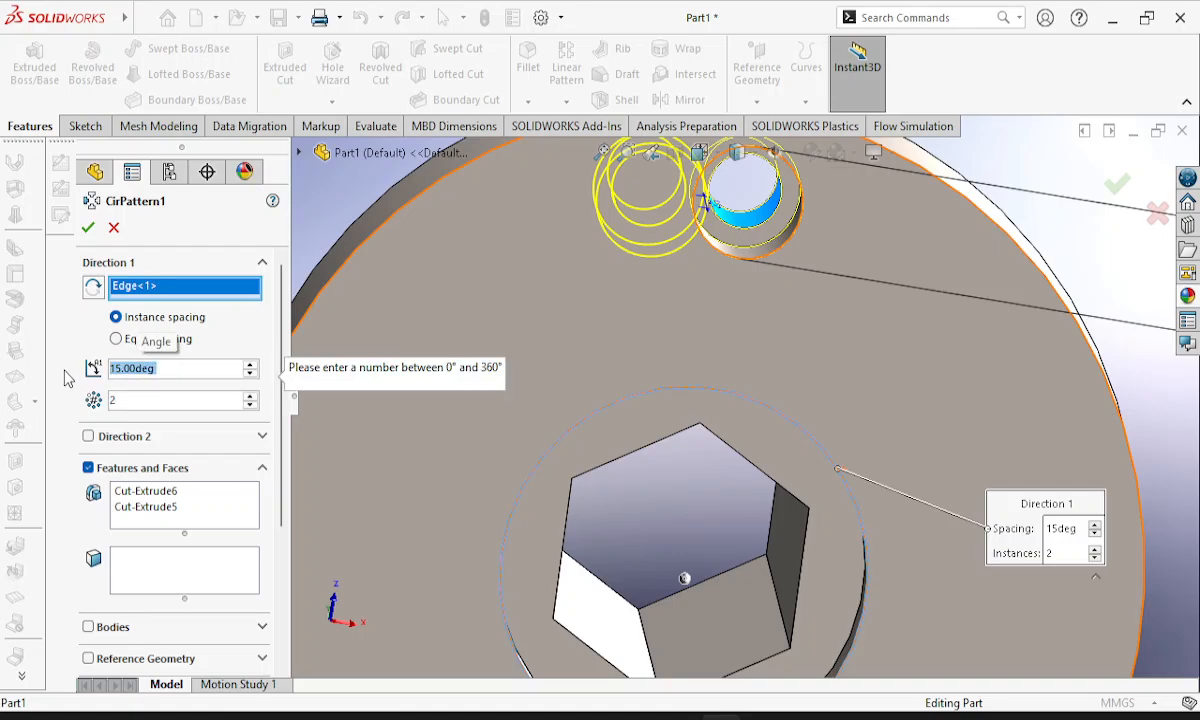
Set the number of instances in the circular pattern to 8.
{"action": "left_click_drag", "start_coordinate": [163, 400], "coordinate": [97, 392]}
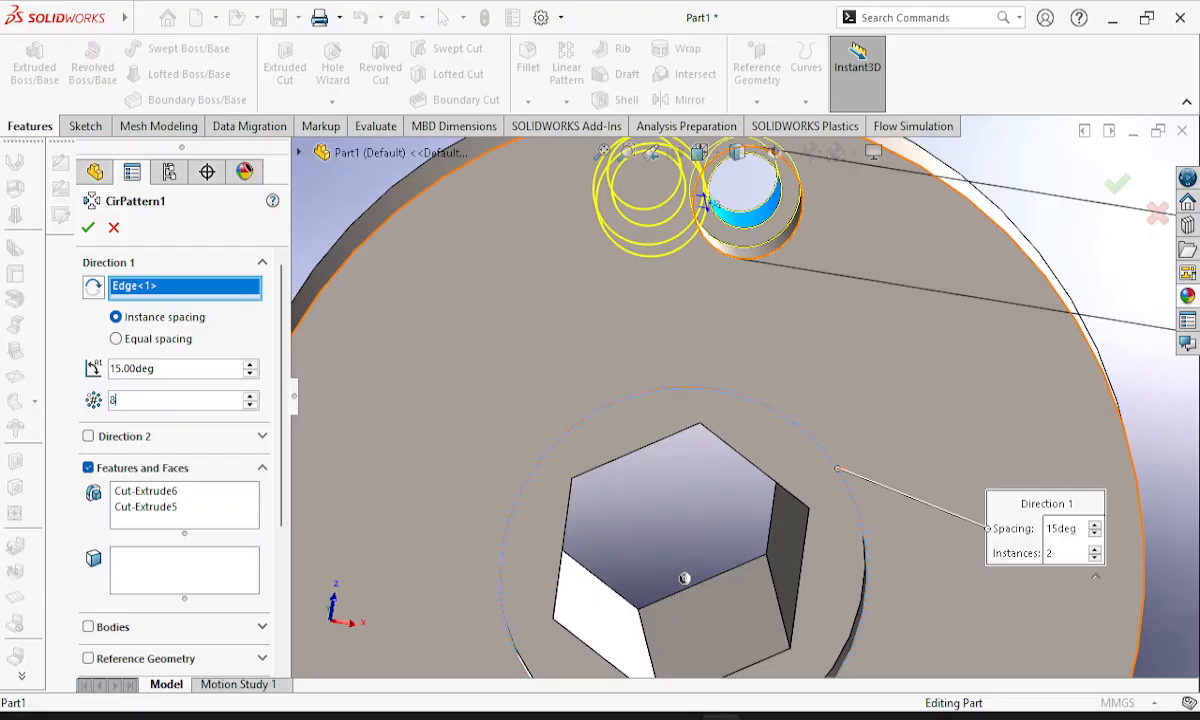
{"action": "key", "text": "Return"}
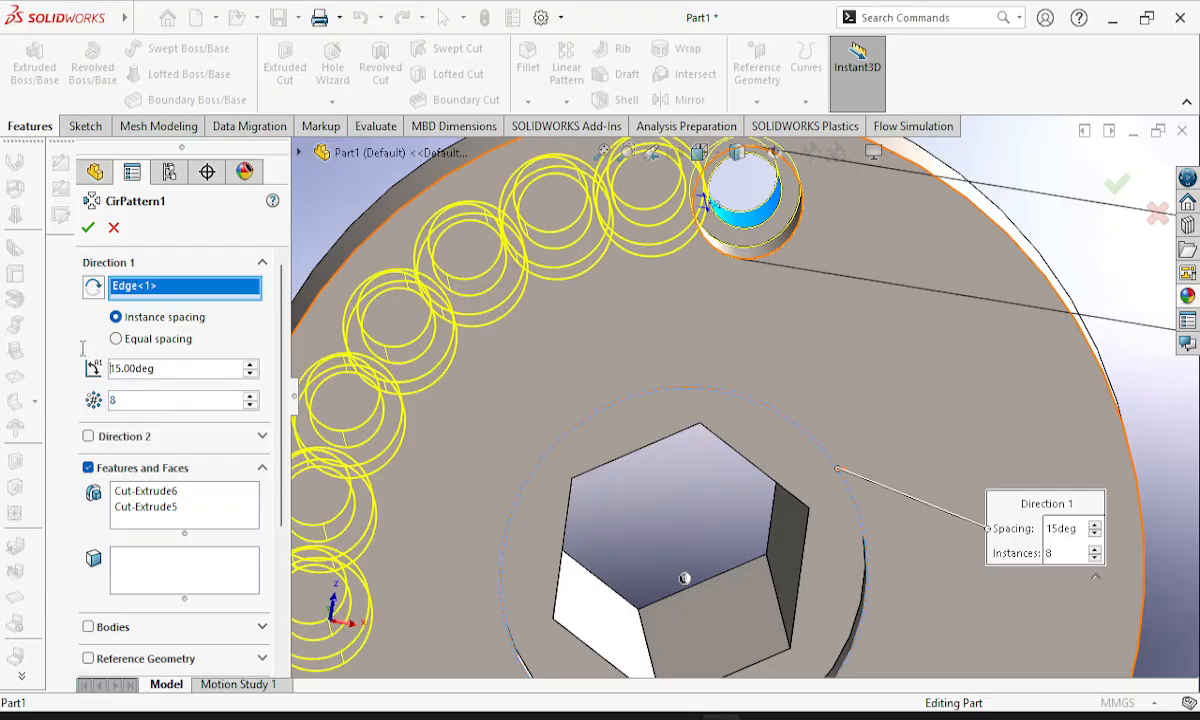
Try raising the angle between the pattern instances to 23 degrees.
{"action": "mouse_move", "coordinate": [102, 351]}
{"action": "left_mouse_down"}
{"action": "mouse_move", "coordinate": [186, 365]}
{"action": "mouse_move", "coordinate": [101, 360]}
{"action": "left_mouse_up"}
{"action": "left_click", "coordinate": [186, 365]}
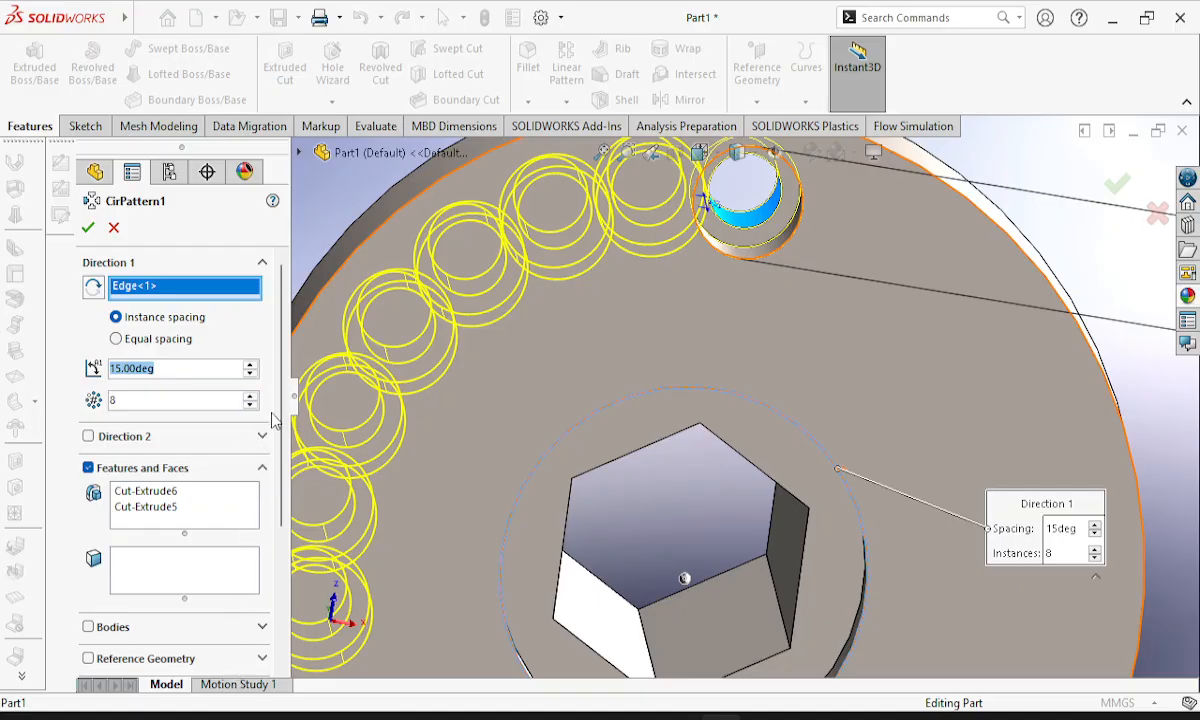
{"action": "left_click", "coordinate": [250, 367]}
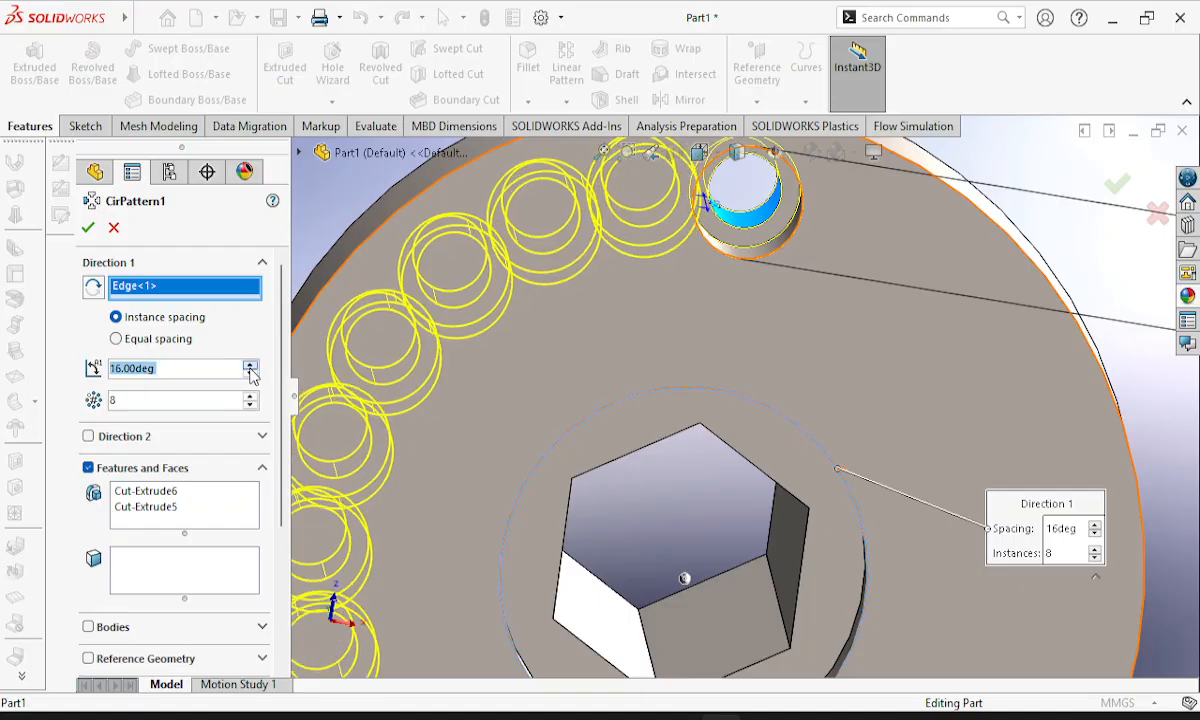
{"action": "left_click", "coordinate": [250, 367]}
{"action": "left_click", "coordinate": [250, 367]}
{"action": "left_click", "coordinate": [250, 367]}
{"action": "left_click", "coordinate": [250, 367]}
{"action": "left_click", "coordinate": [250, 367]}
{"action": "left_click", "coordinate": [250, 367]}
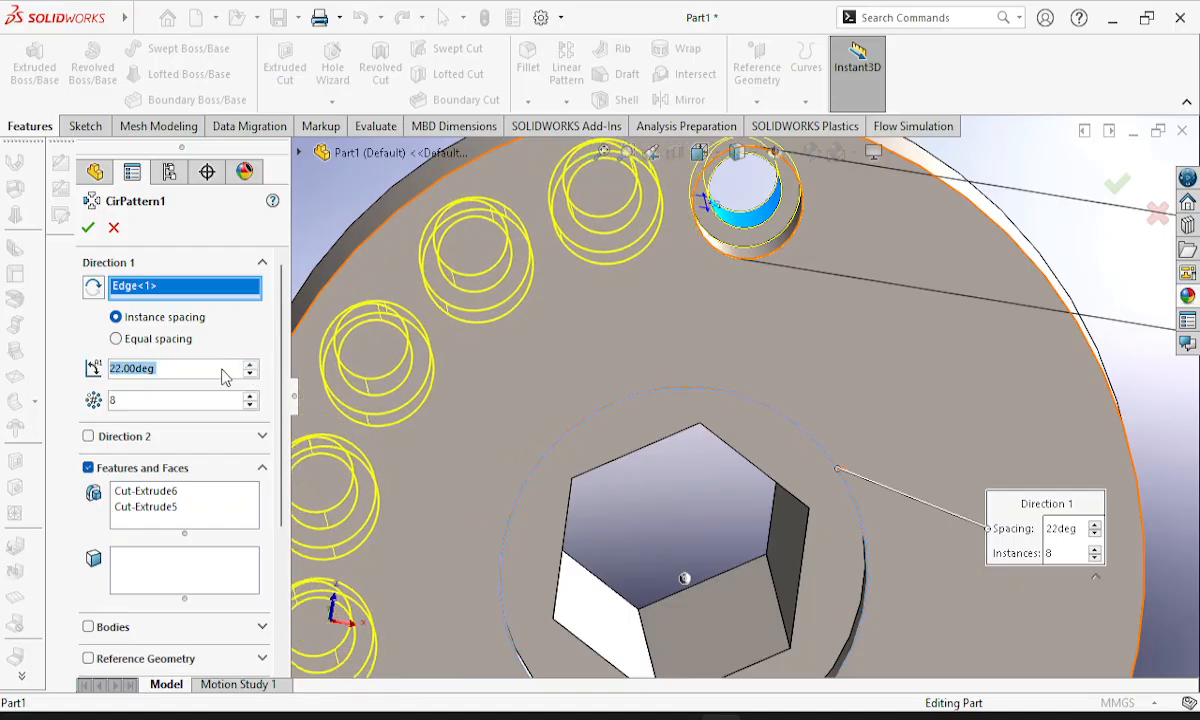
{"action": "left_click", "coordinate": [250, 367]}
{"action": "left_click", "coordinate": [199, 369]}
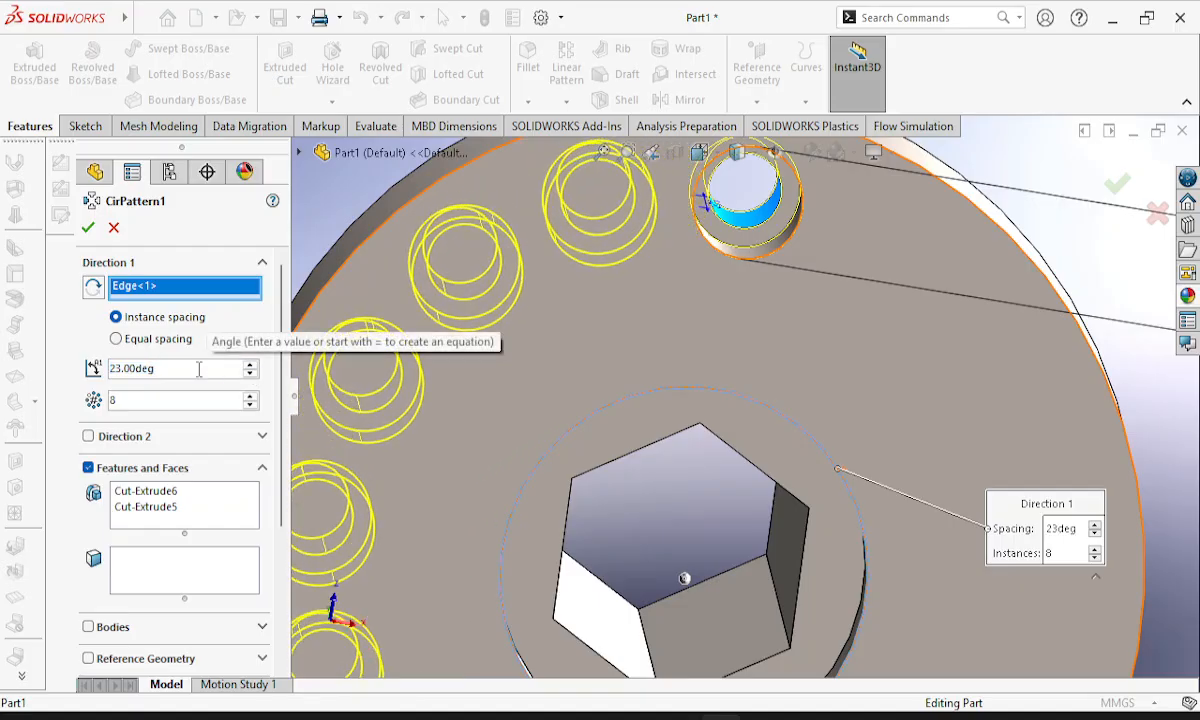
Switch the pattern to equal spacing over 360 degrees and create the ring of counterbored holes around the flange.
{"action": "left_click", "coordinate": [117, 340]}
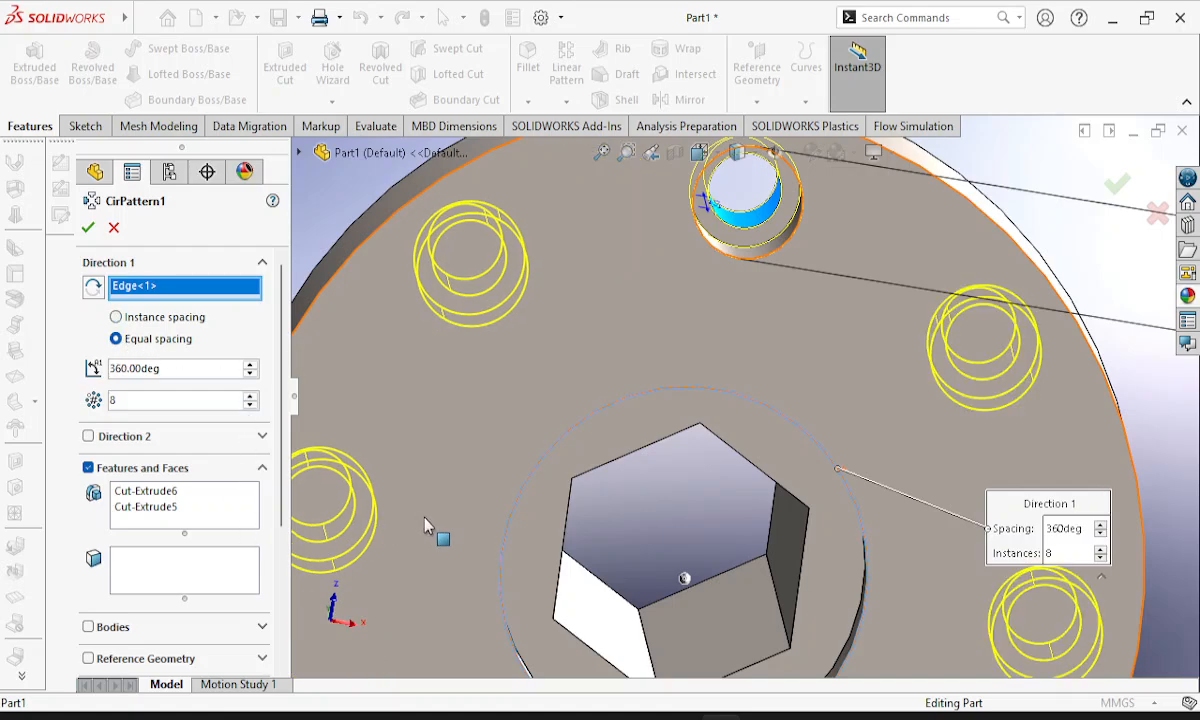
{"action": "middle_click_drag", "start_coordinate": [961, 479], "coordinate": [935, 477]}
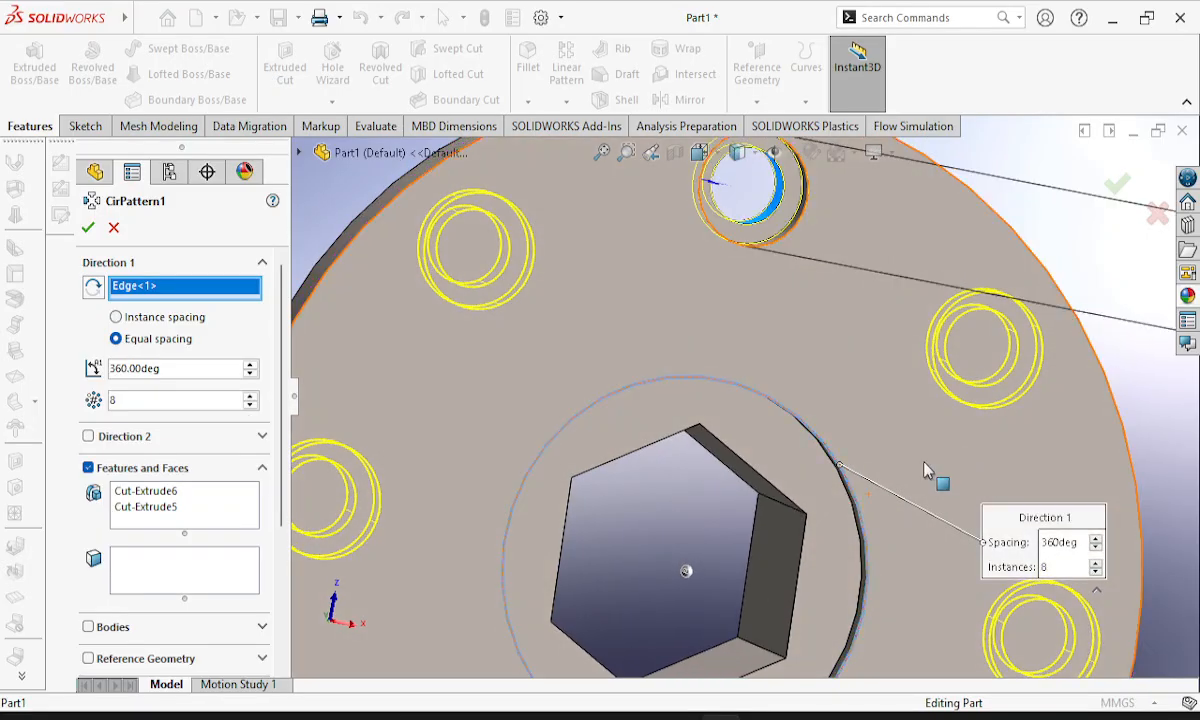
{"action": "left_click", "coordinate": [92, 234]}
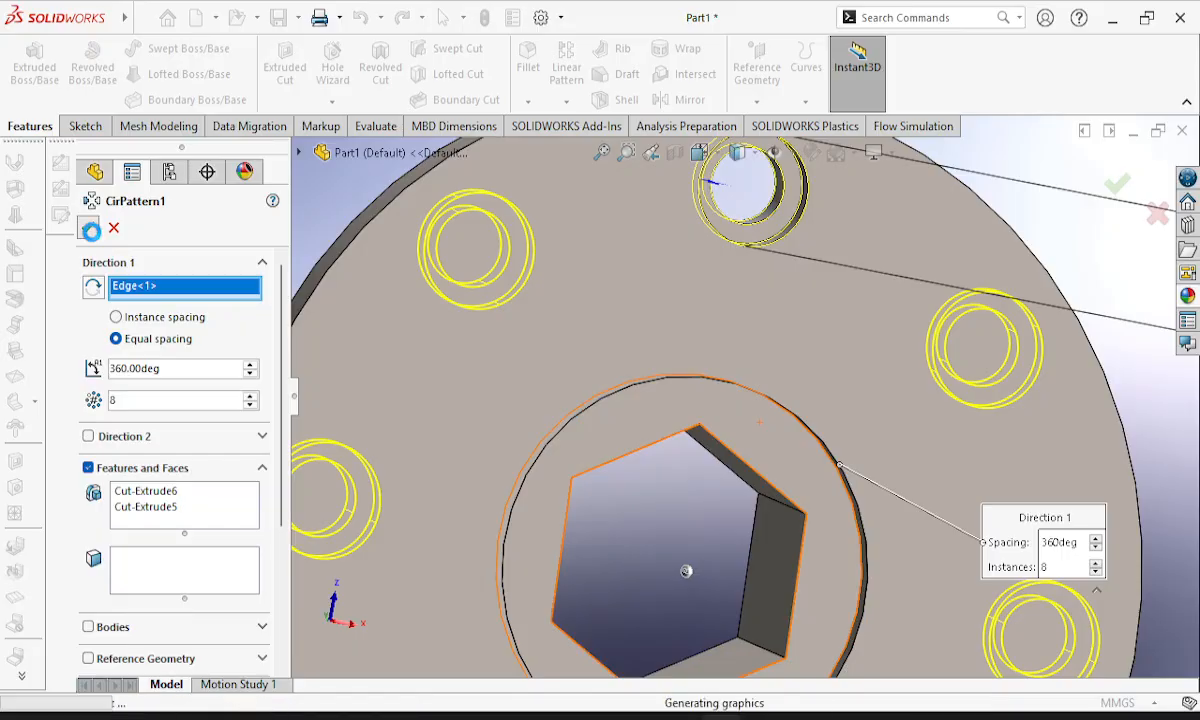
{"action": "middle_click_drag", "start_coordinate": [777, 410], "coordinate": [895, 522]}
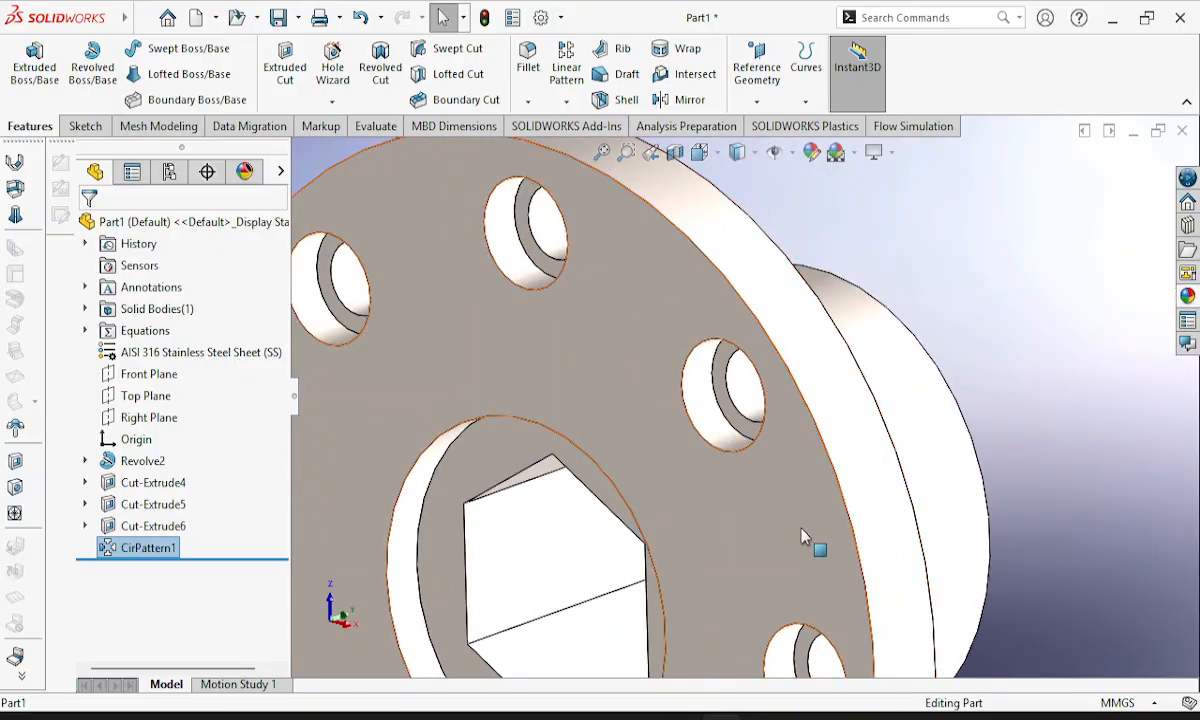
{"action": "scroll", "coordinate": [803, 533], "scroll_direction": "down", "scroll_amount": 2}
{"action": "scroll", "coordinate": [803, 537], "scroll_direction": "up", "scroll_amount": 5}
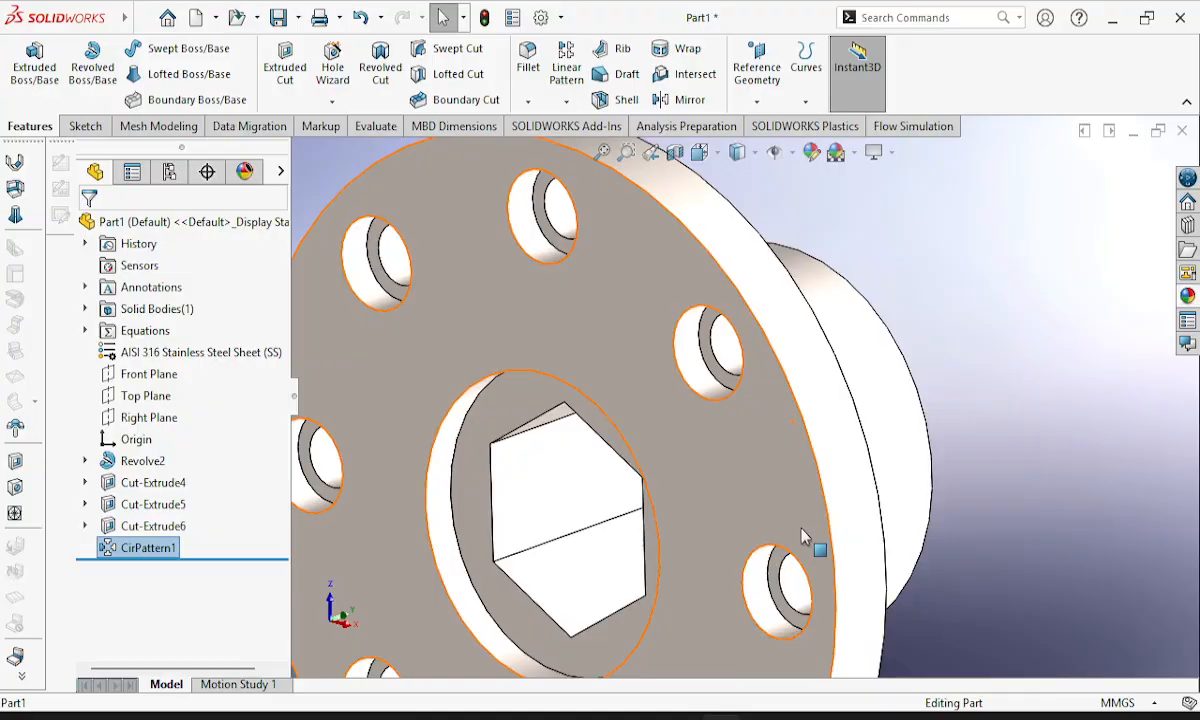
{"action": "middle_click_drag", "start_coordinate": [862, 484], "coordinate": [983, 592]}
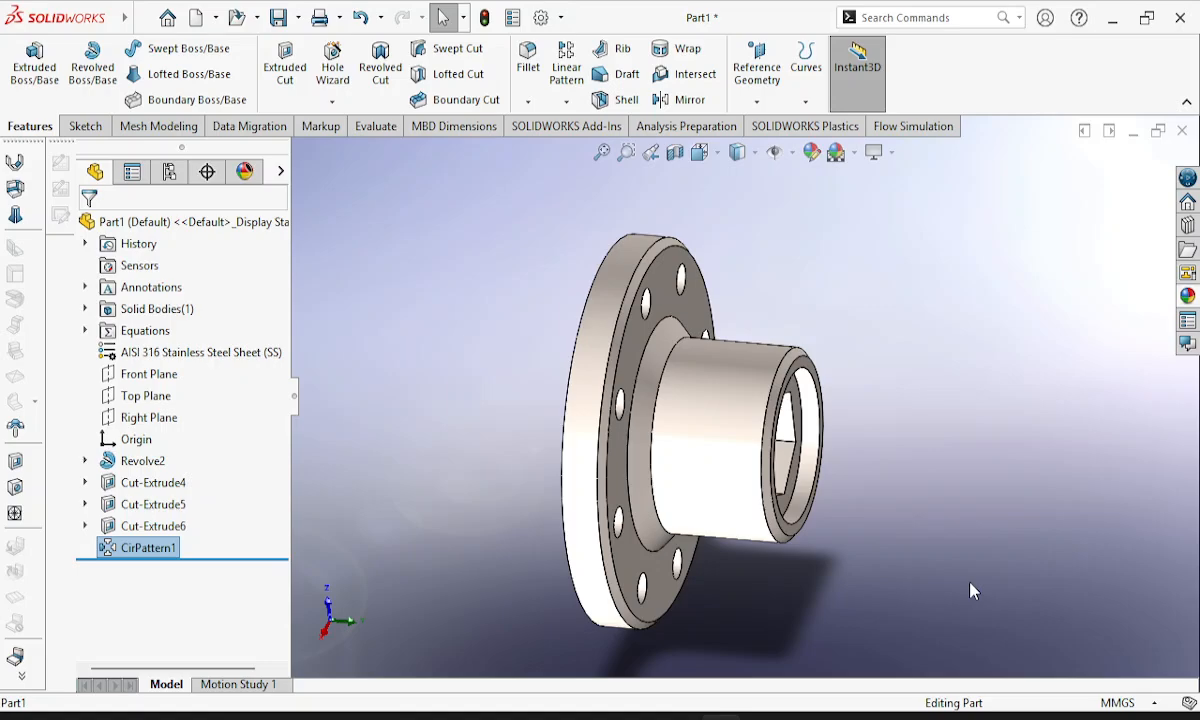